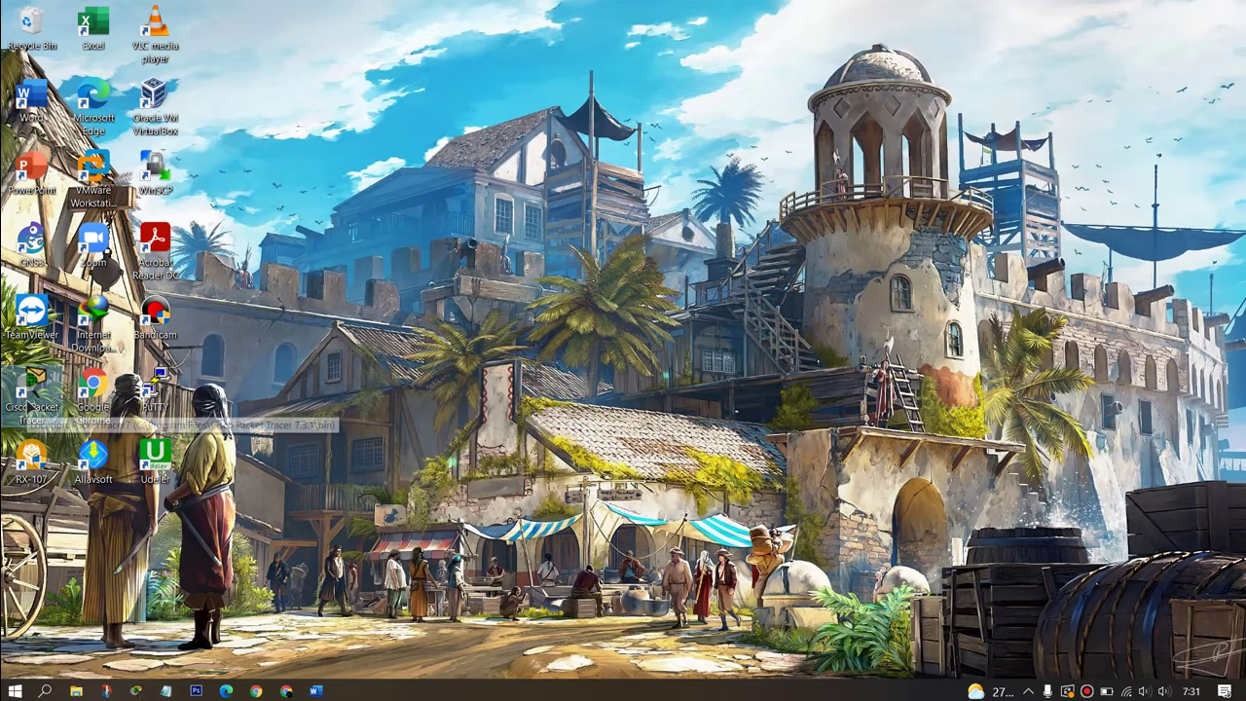
Step: Launch Cisco Packet Tracer from its desktop shortcut
double_click(30, 407)
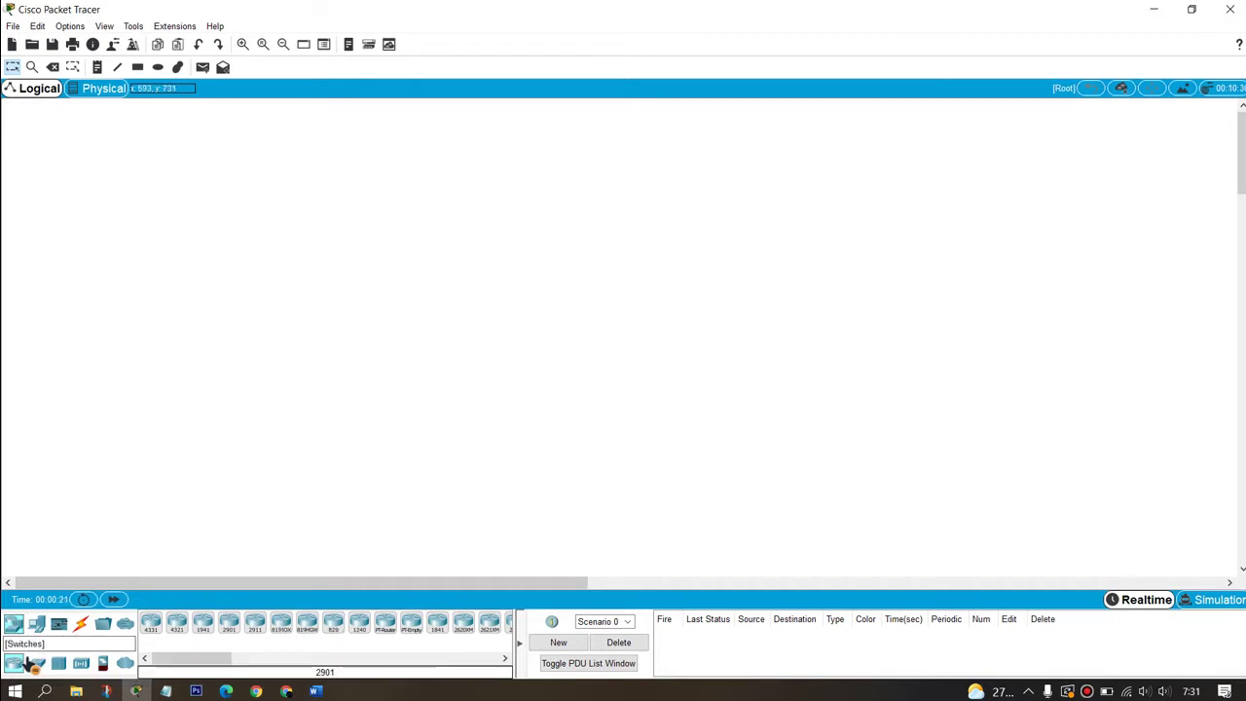
Step: Place a 3560-24PS multilayer switch with a 2950-24 switch below it
click(36, 663)
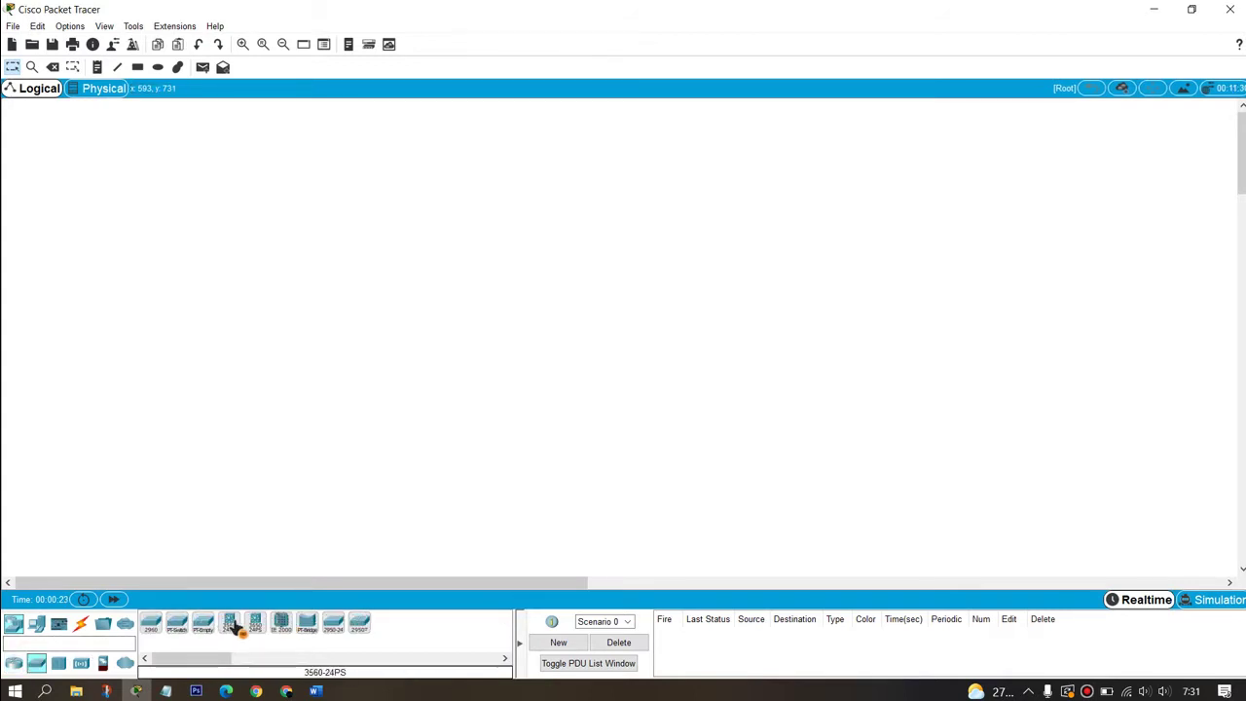
drag(229, 623, 463, 252)
key(Delete)
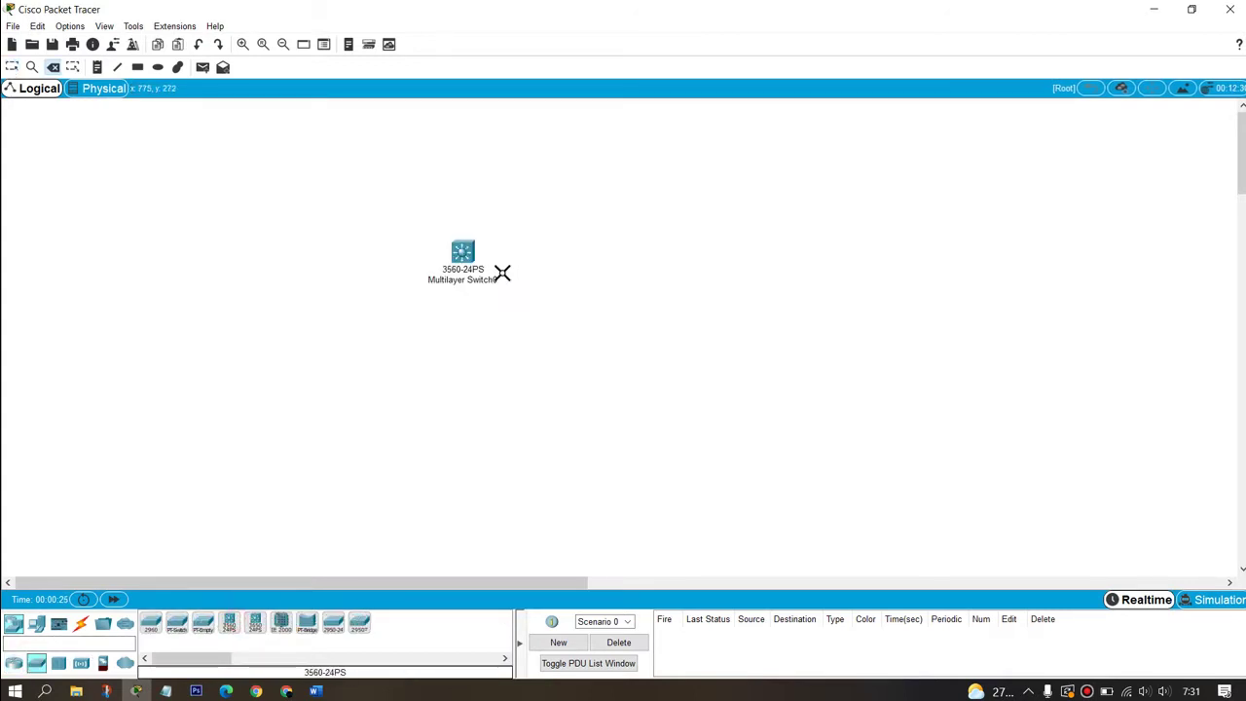
click(464, 251)
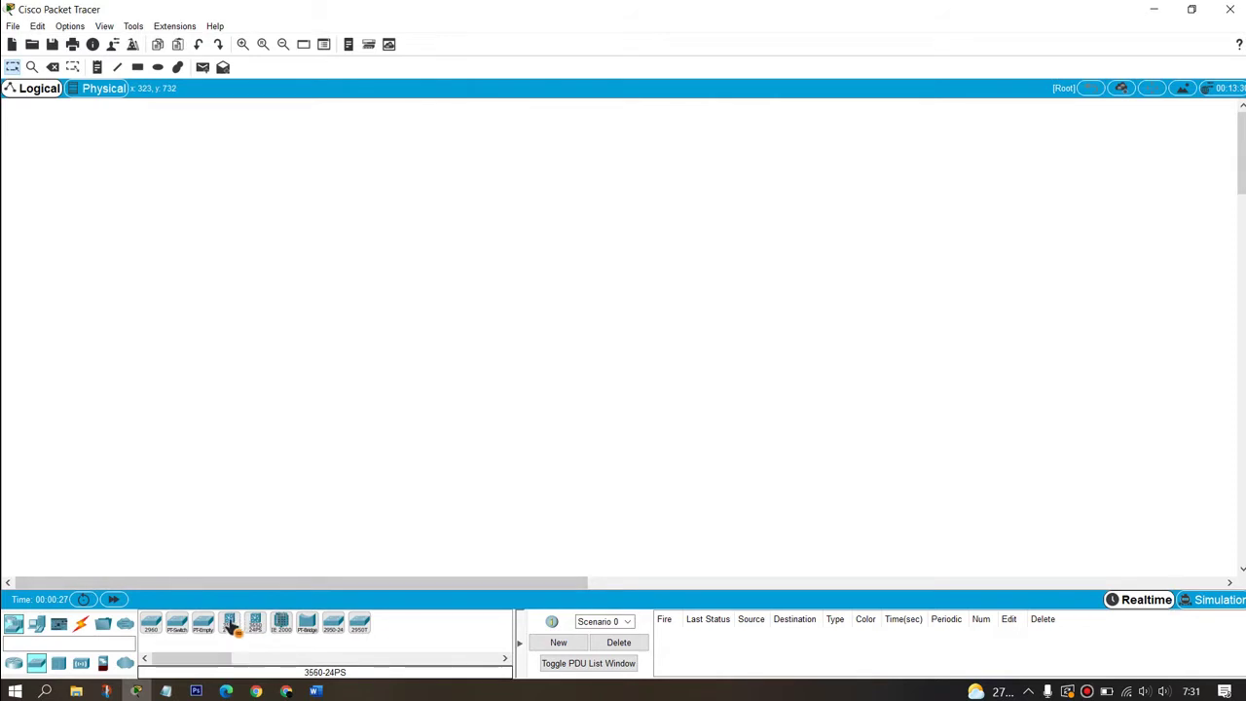
drag(234, 628, 562, 202)
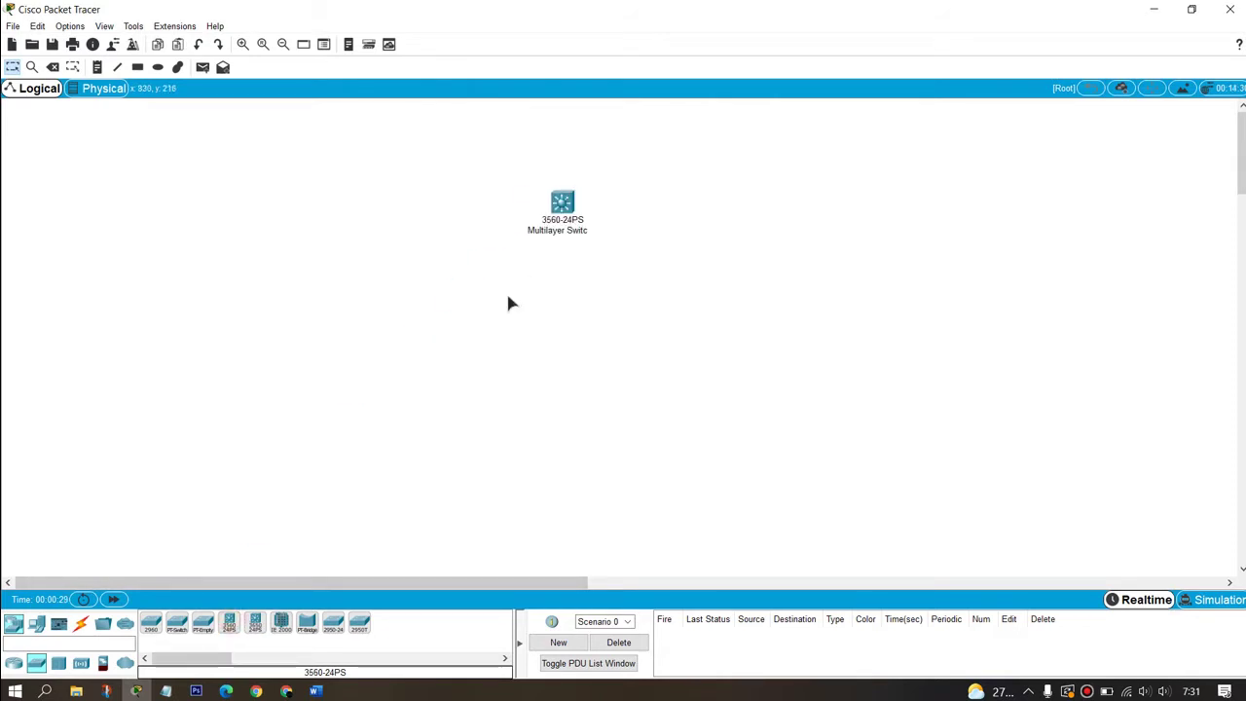
drag(336, 628, 567, 362)
key(Delete)
click(564, 360)
key(Escape)
drag(333, 629, 559, 362)
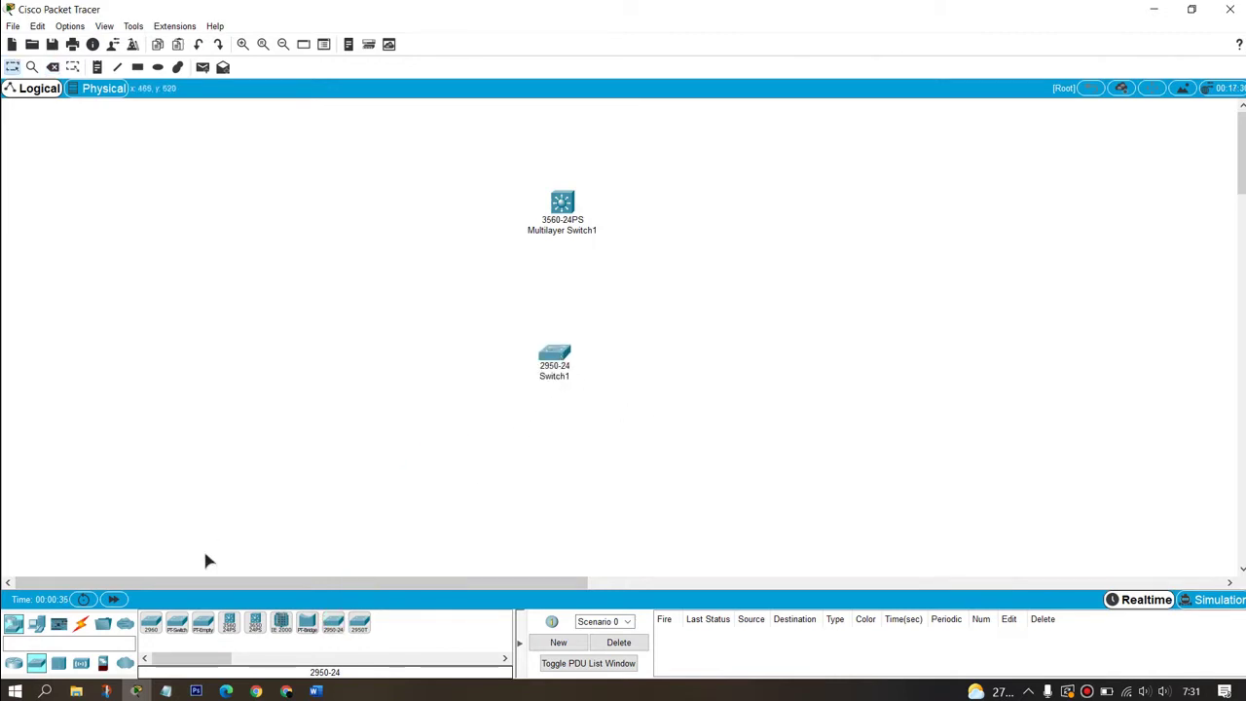
Step: Cable Multilayer Switch1 Fa0/1 to Switch1 Fa0/1 with an automatic connection
click(81, 623)
click(151, 623)
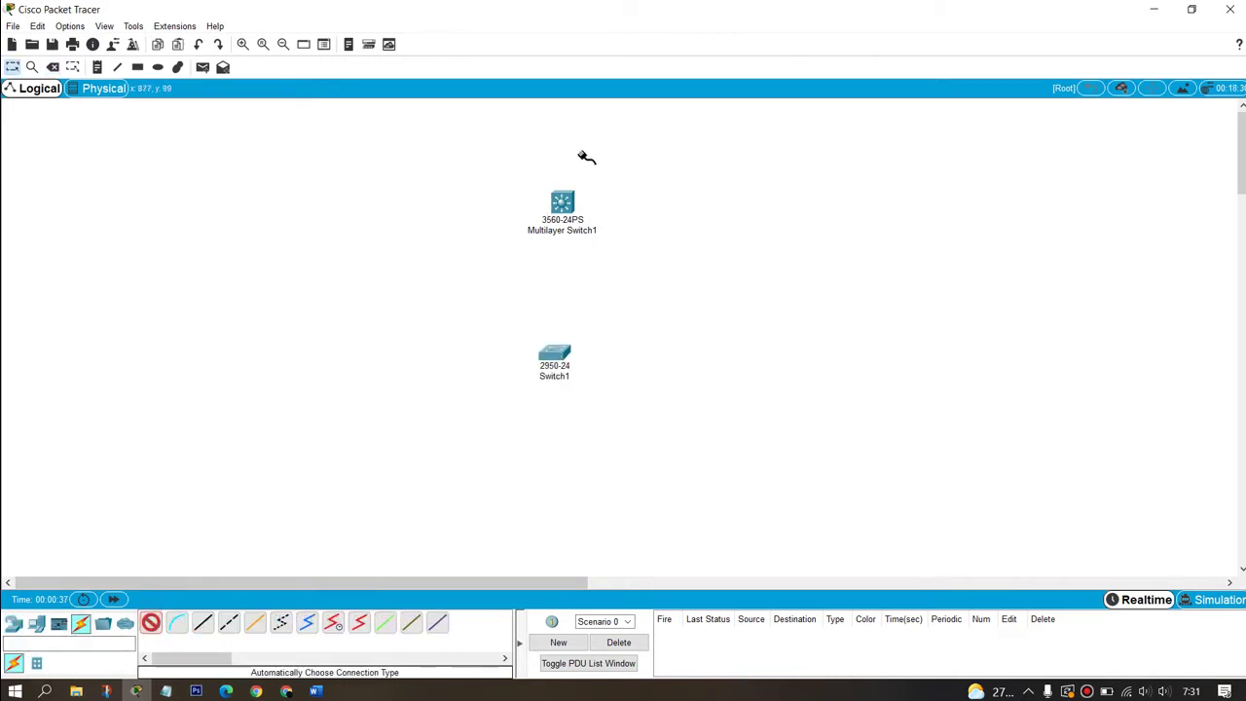
click(562, 207)
click(554, 354)
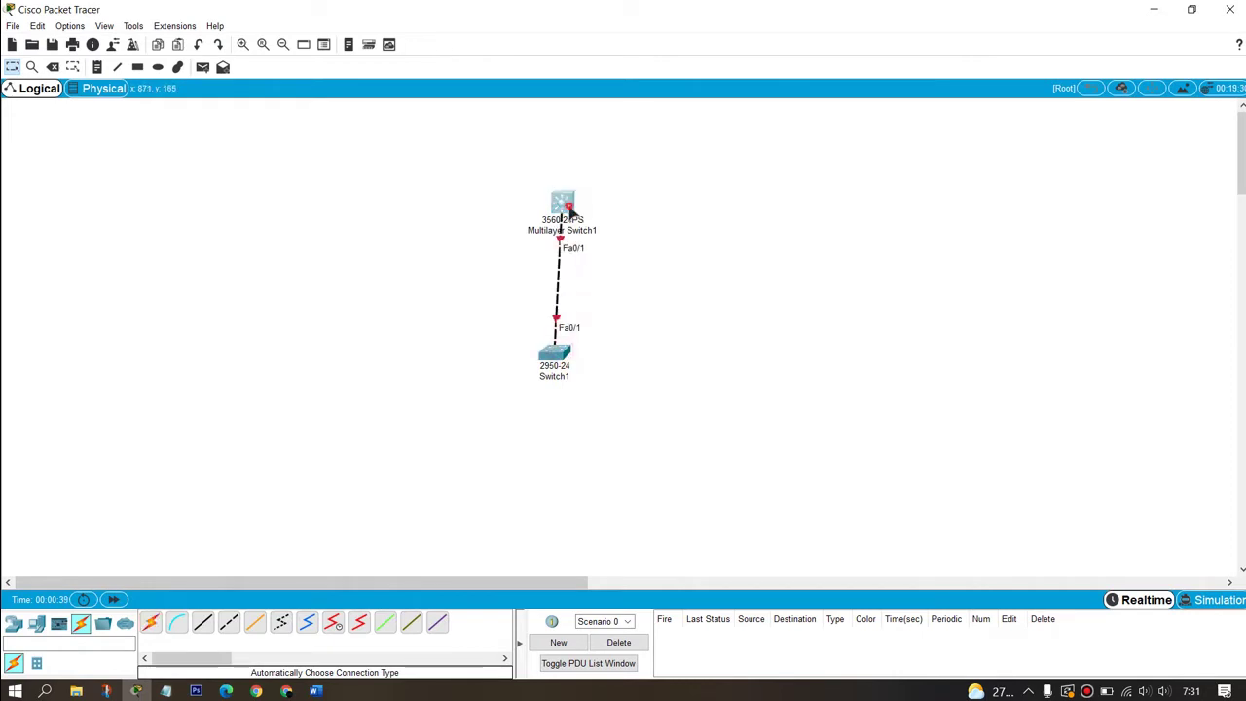
drag(569, 210, 566, 208)
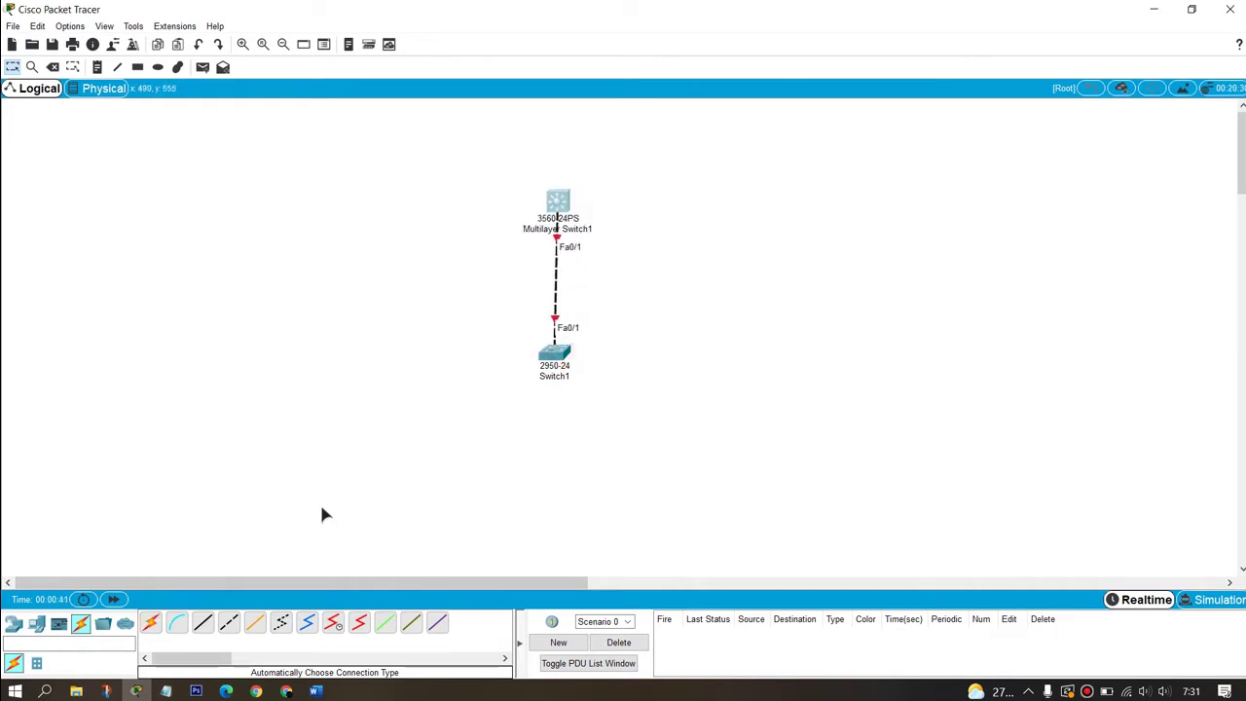
Step: Drop six PC-PT hosts, PC0 through PC5, onto the canvas around Switch1
click(36, 624)
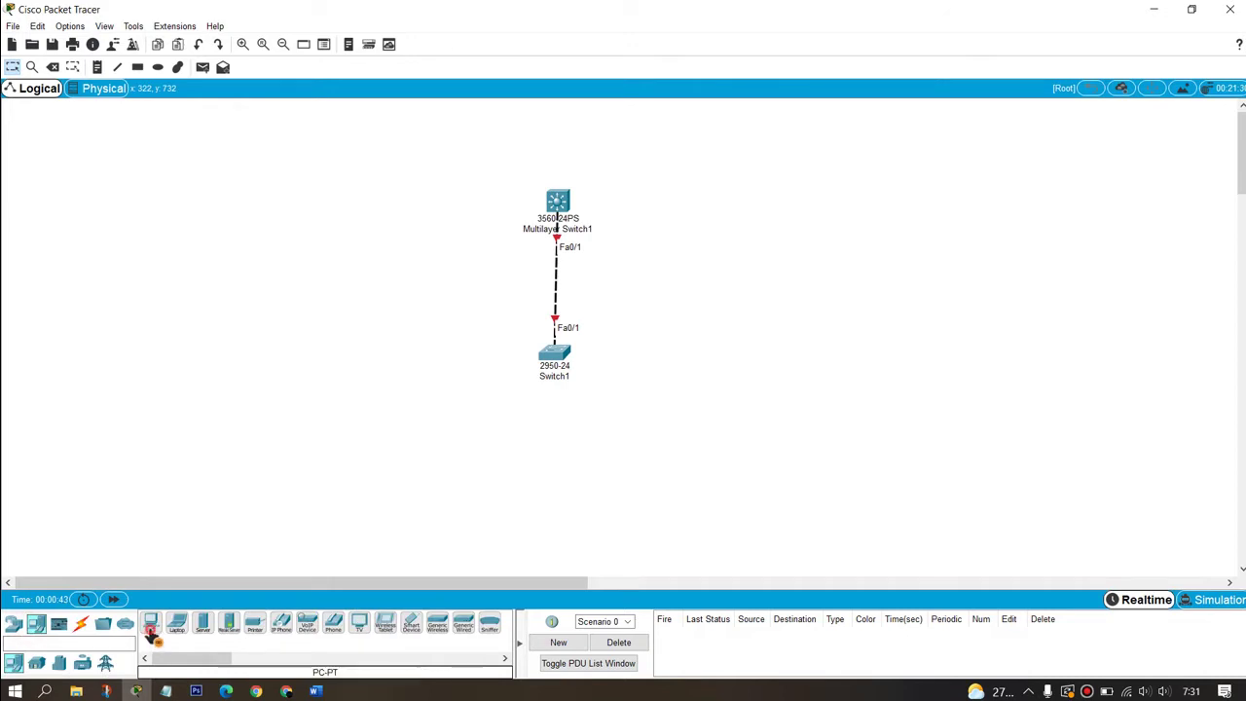
drag(151, 633, 439, 292)
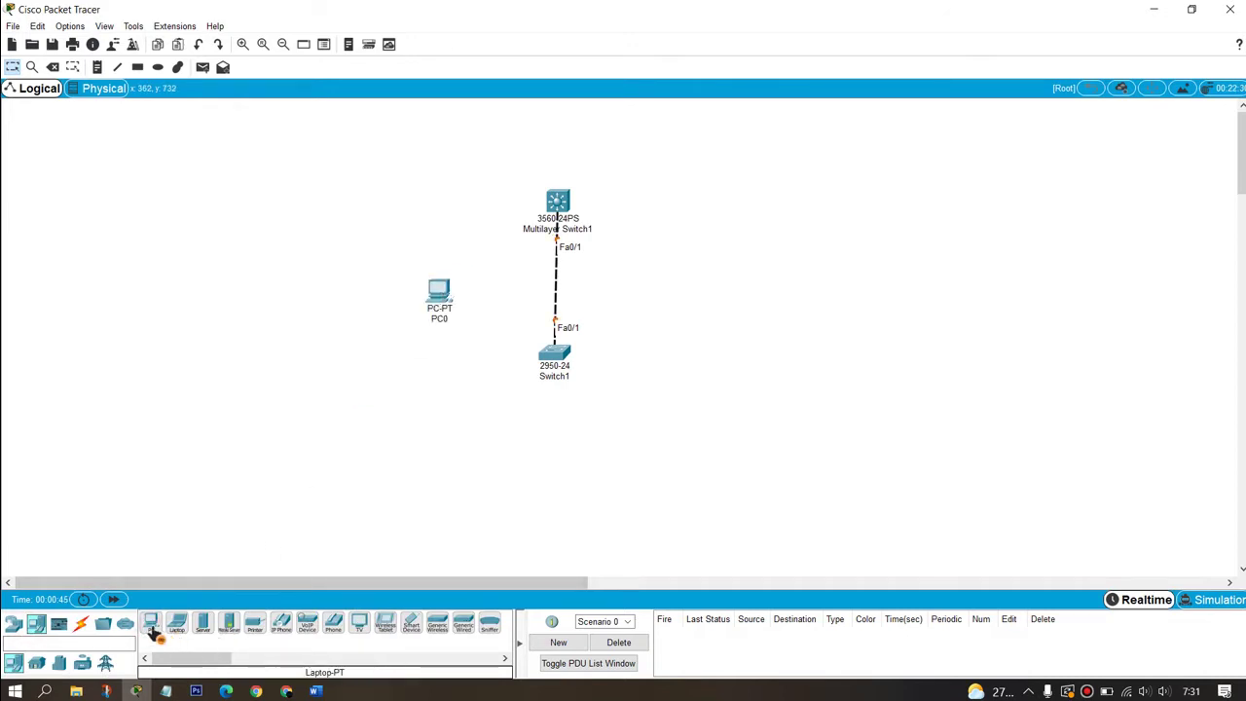
drag(156, 631, 440, 367)
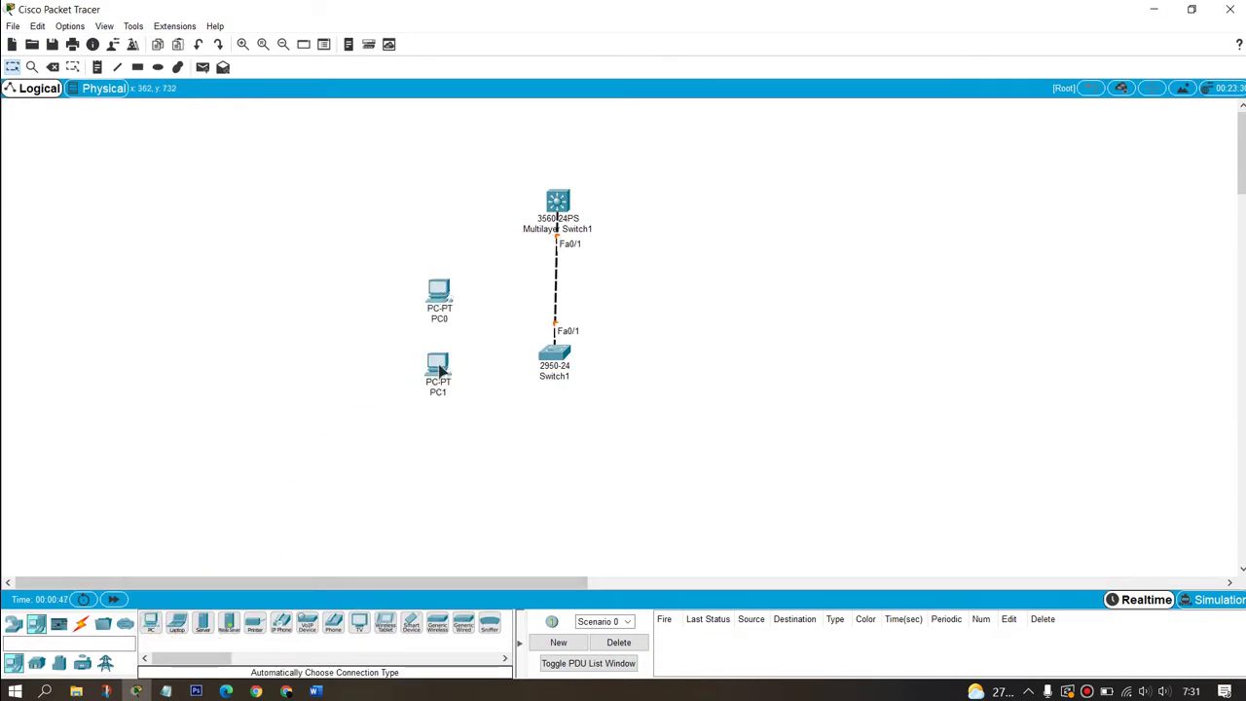
drag(151, 628, 584, 446)
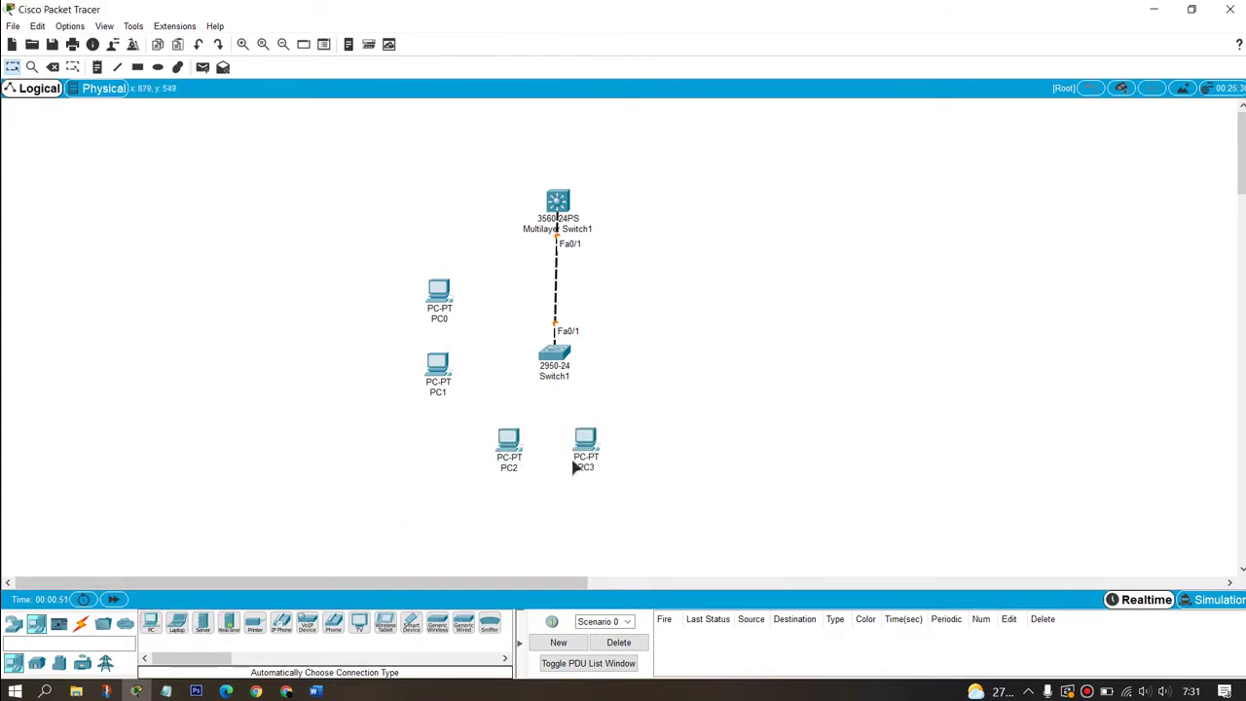
drag(150, 628, 670, 372)
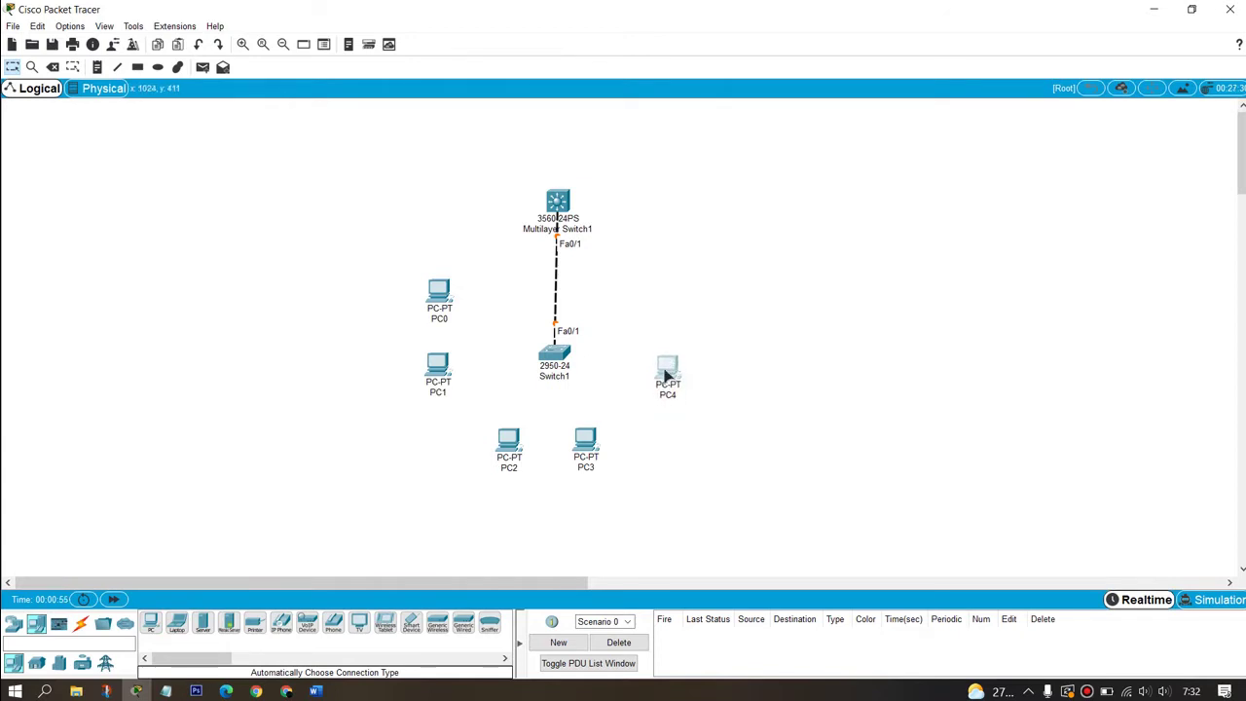
drag(148, 628, 673, 404)
Step: Reposition the PC pairs PC0–PC1, PC2–PC3 and PC4–PC5 around Switch1
click(816, 457)
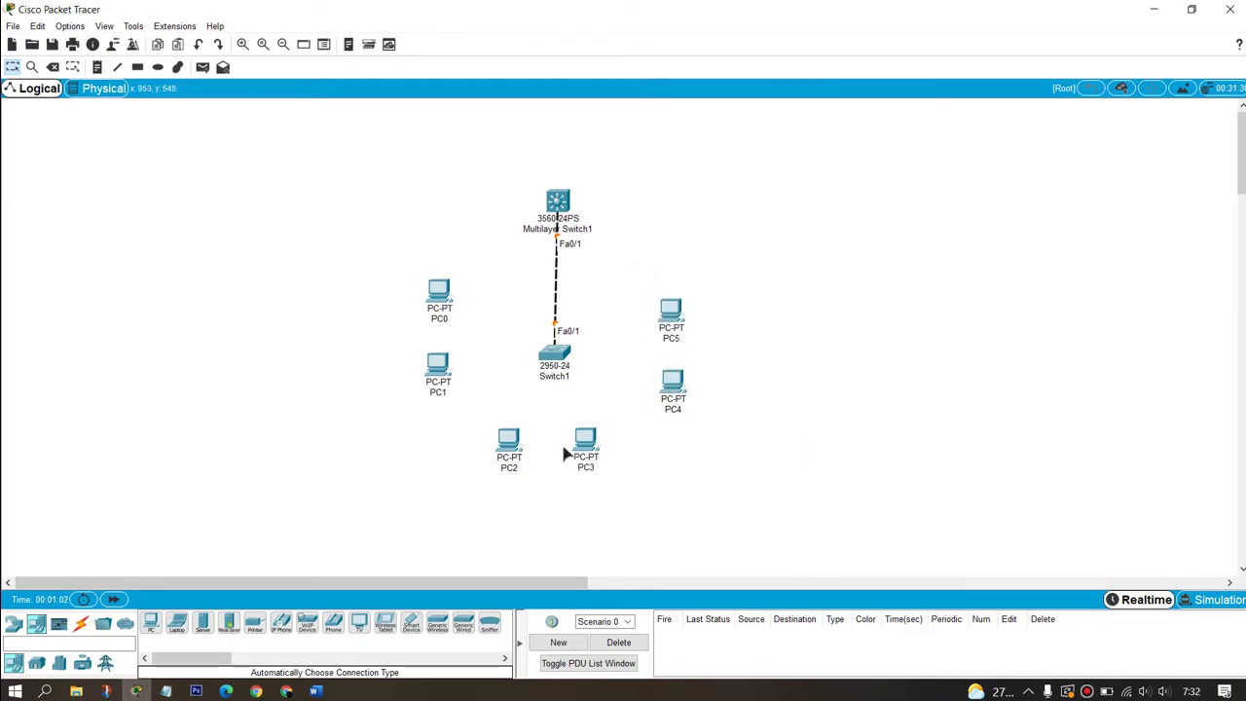
drag(578, 443, 567, 448)
mouse_move(443, 412)
mouse_down()
mouse_move(531, 406)
mouse_move(569, 475)
mouse_move(577, 467)
mouse_up()
click(641, 483)
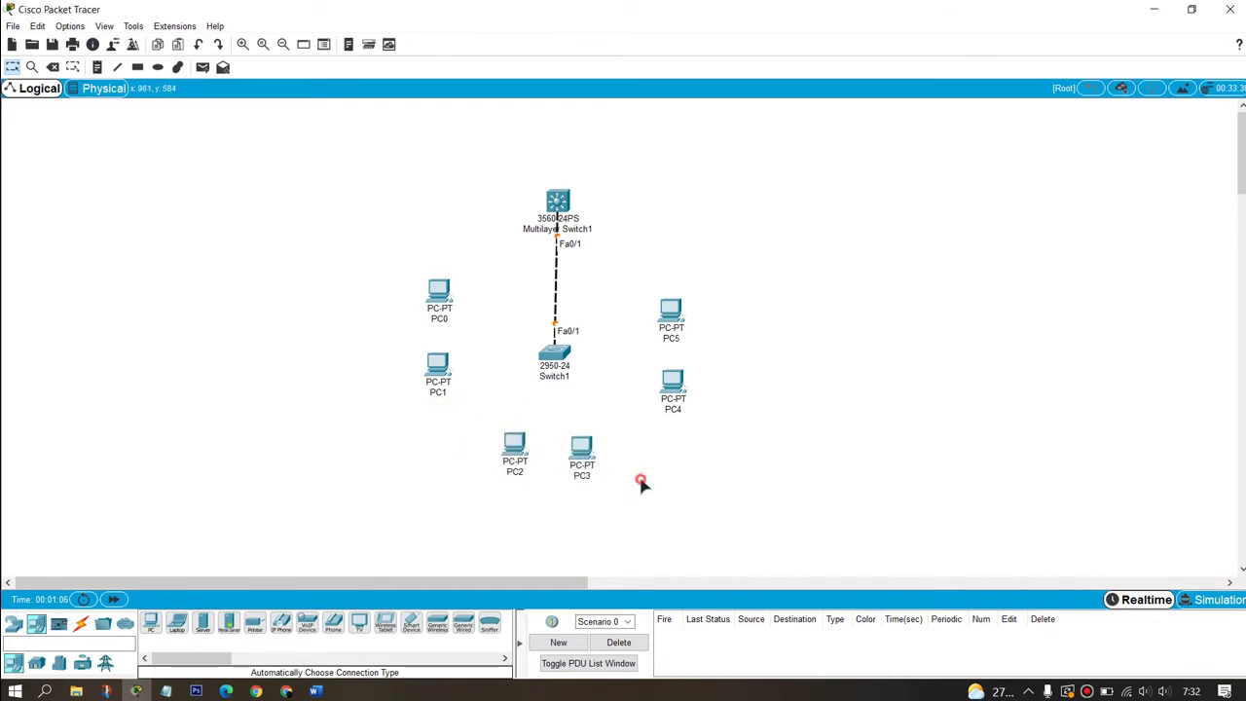
click(444, 308)
drag(444, 305, 441, 393)
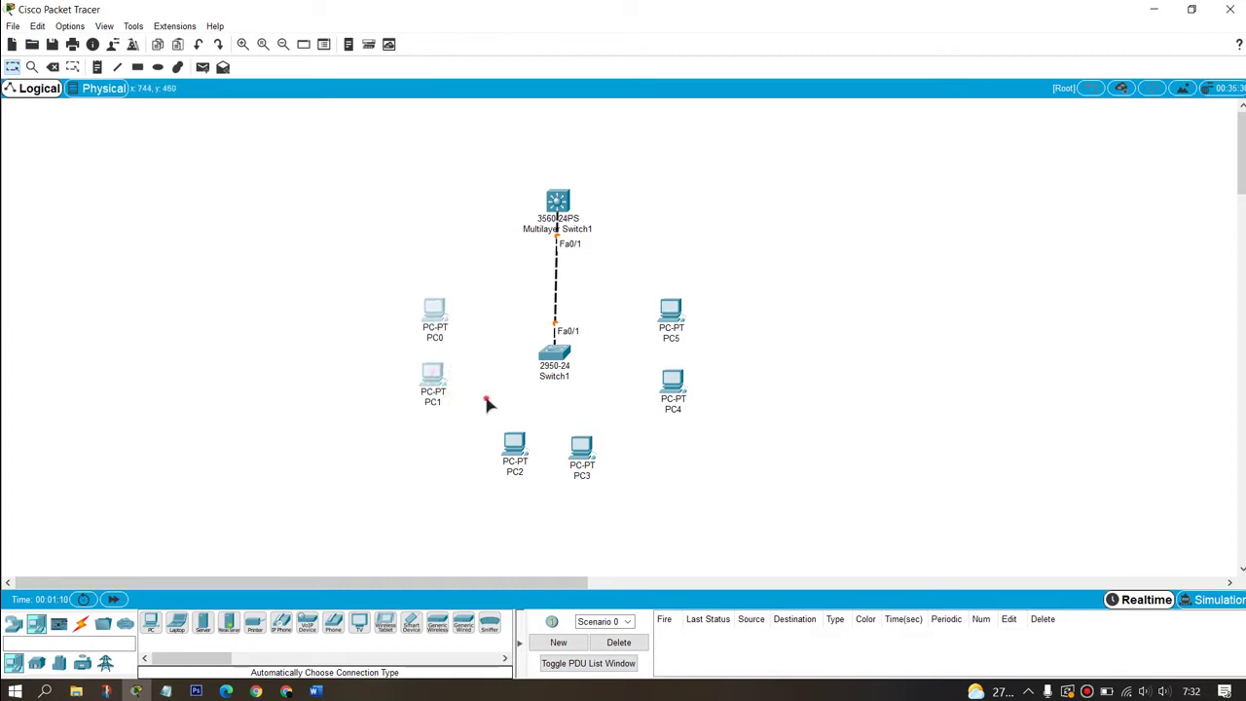
Step: Cable PC0 and PC1 to Switch1 ports Fa0/2 and Fa0/3
click(487, 398)
click(81, 623)
click(152, 624)
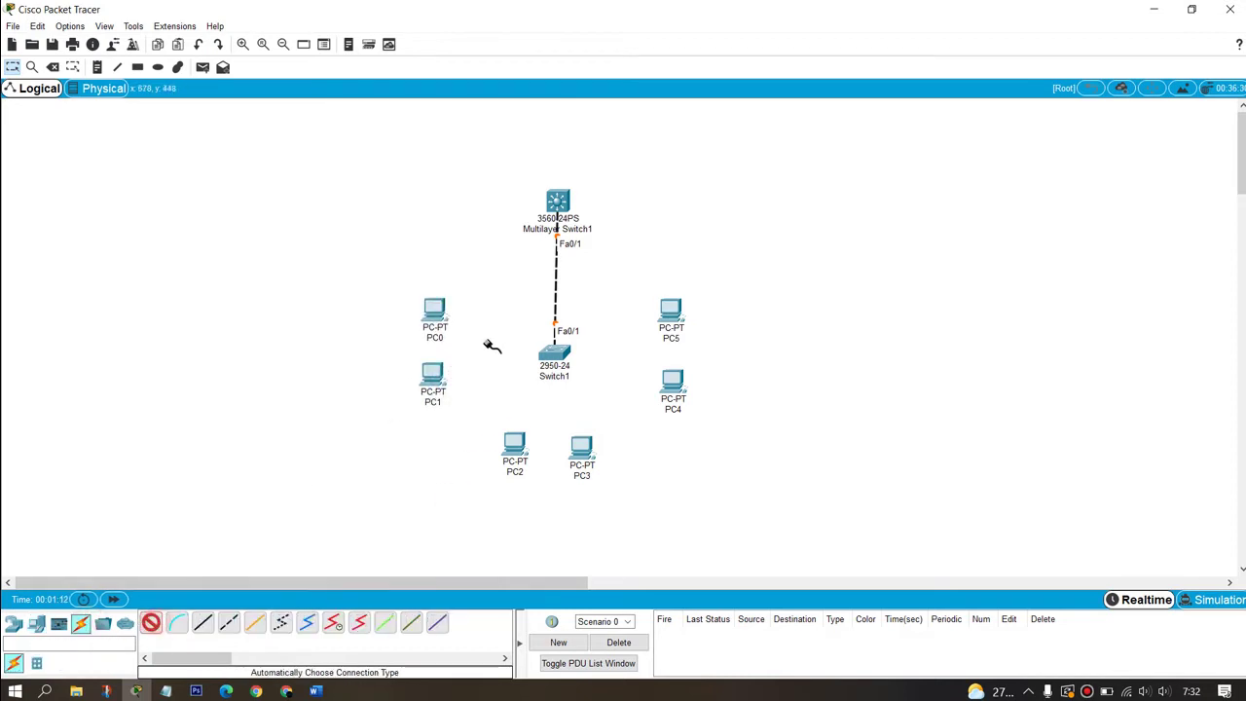
click(444, 313)
click(554, 355)
click(151, 624)
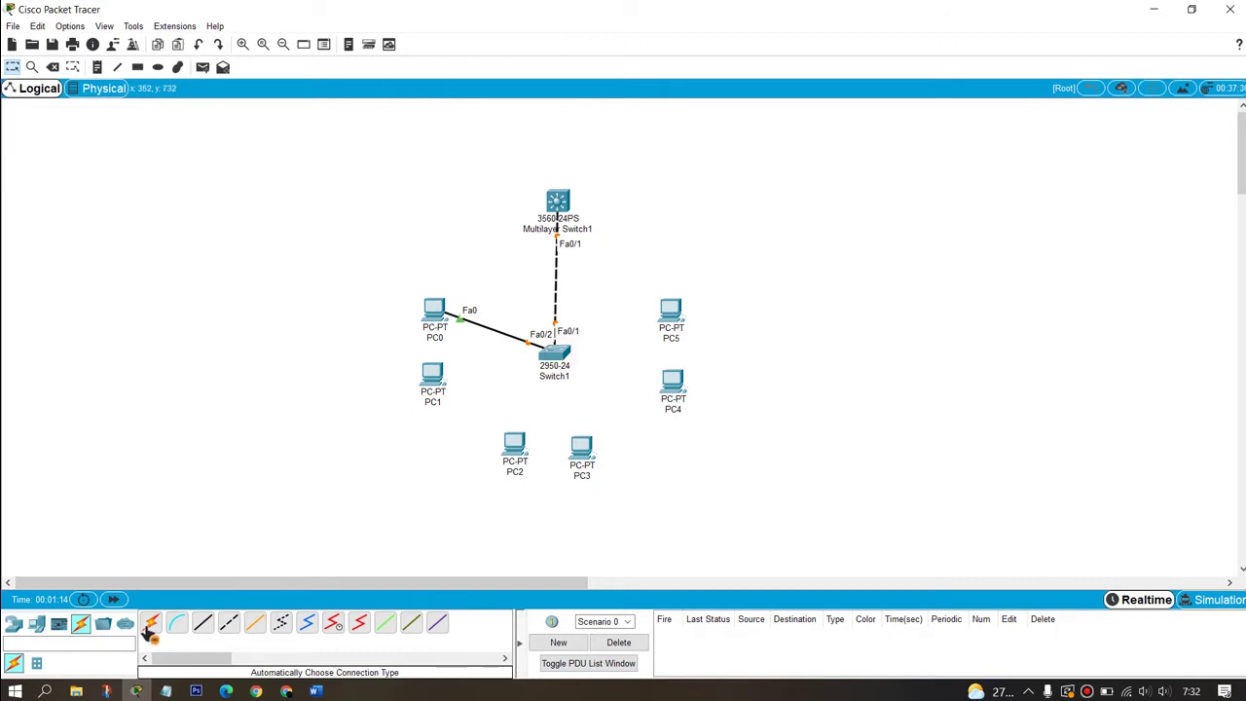
click(438, 387)
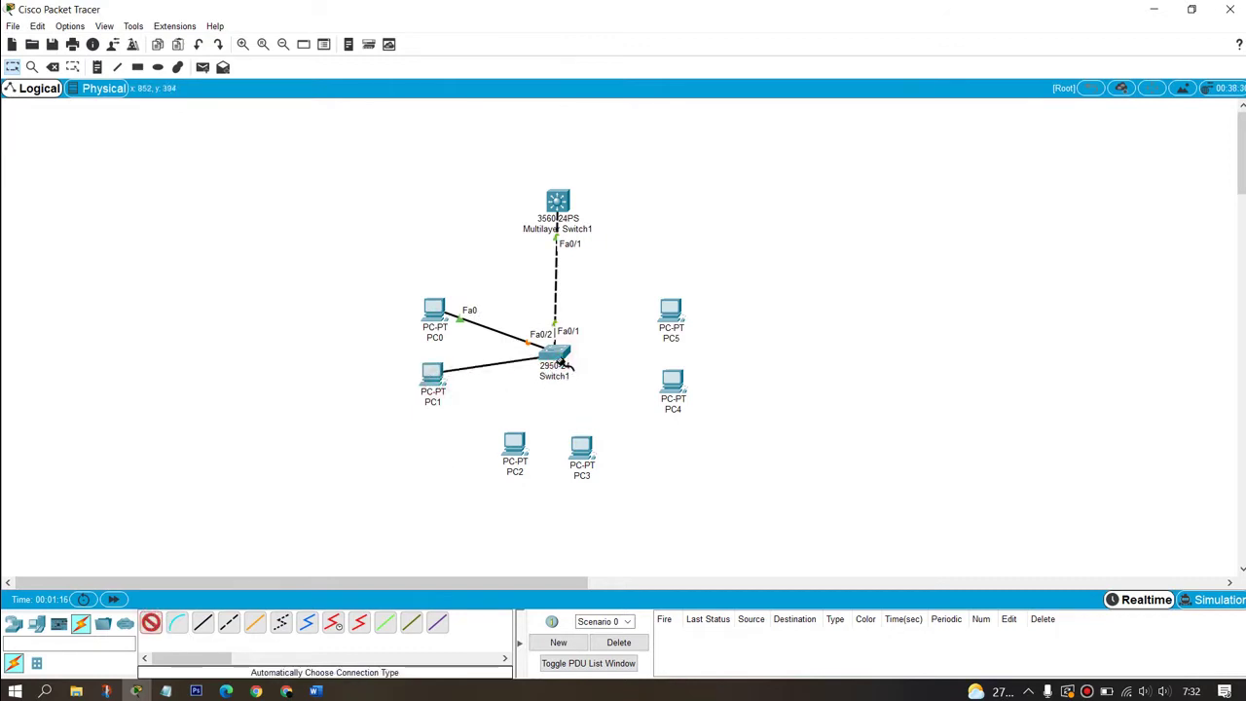
click(556, 357)
Step: Cable PC2 and PC3 to Switch1 ports Fa0/4 and Fa0/5
click(151, 623)
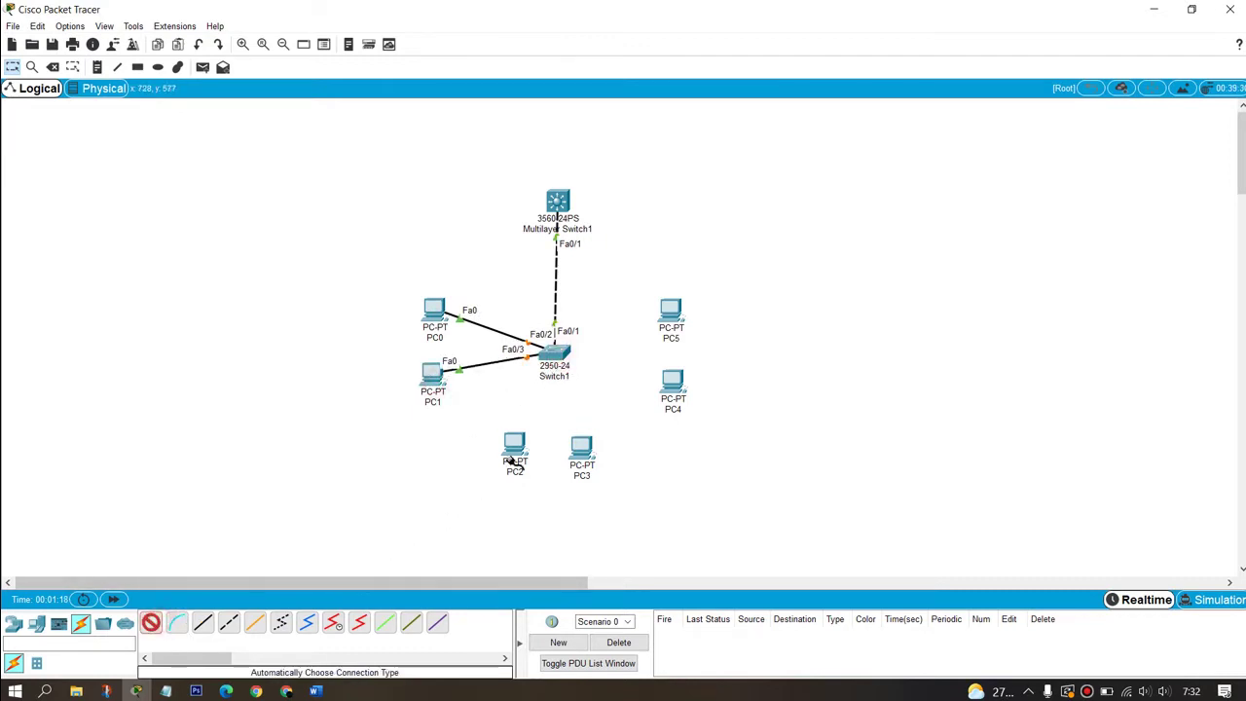
click(517, 444)
click(561, 362)
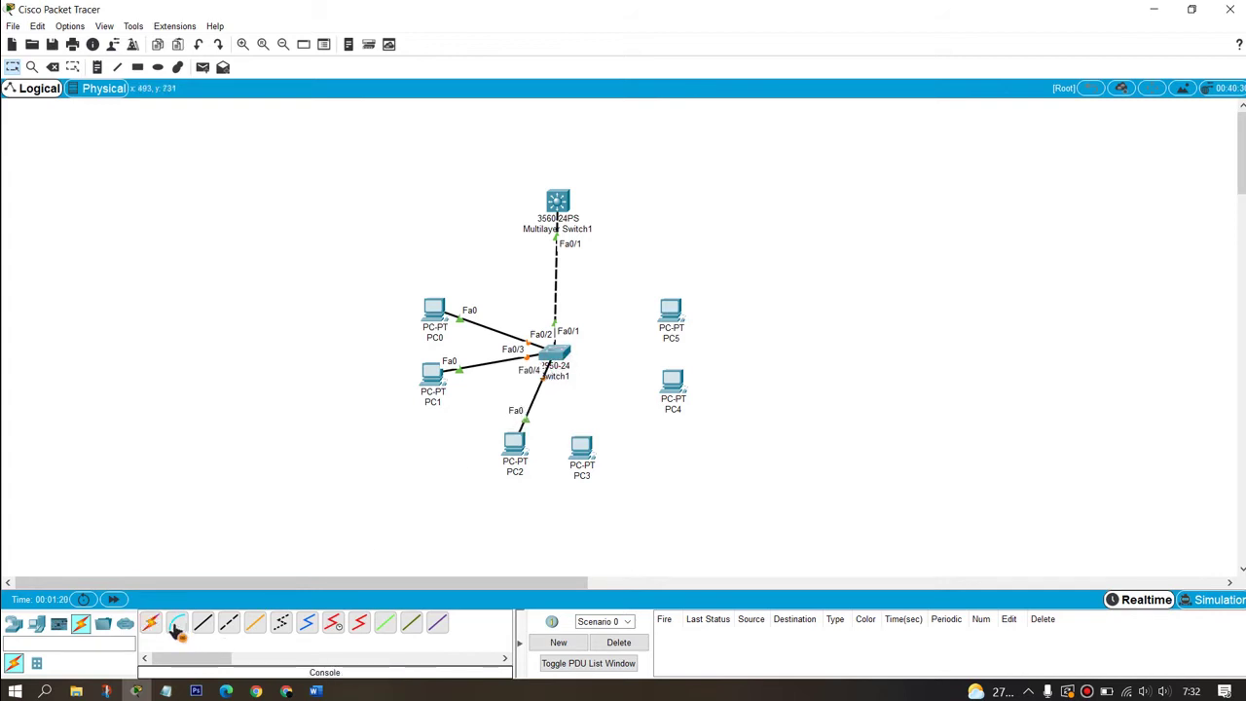
click(151, 623)
click(596, 444)
click(557, 358)
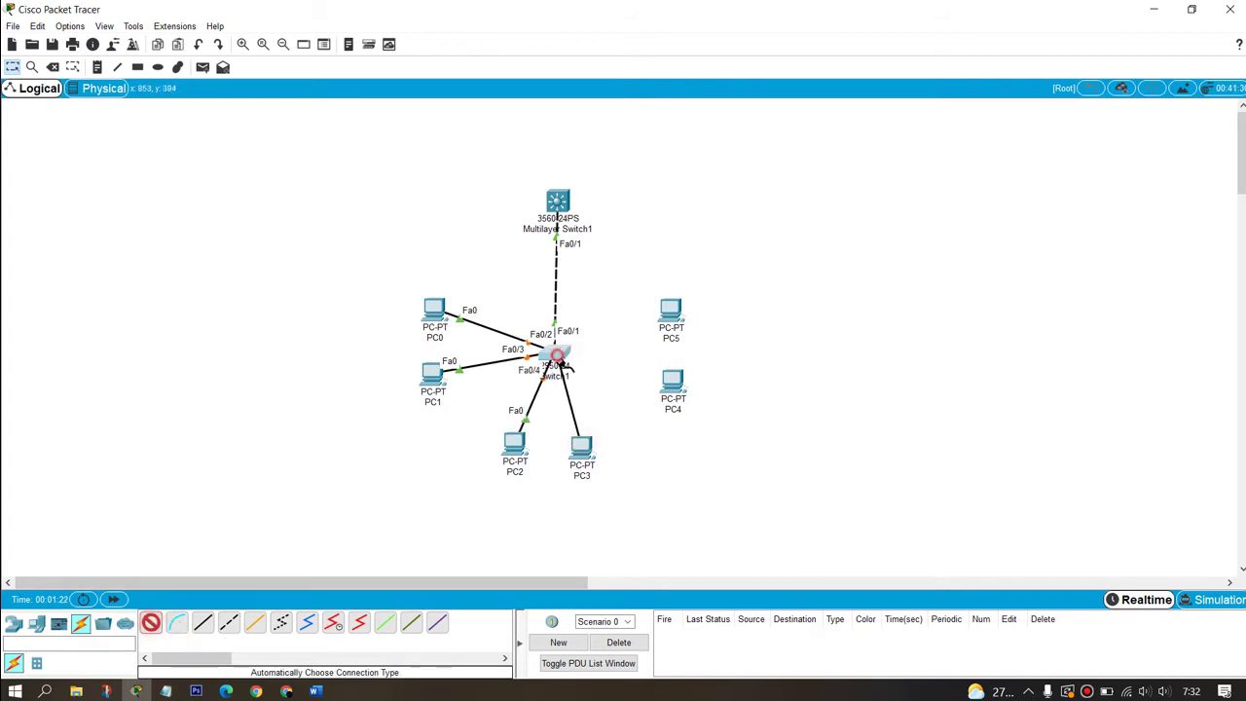
Step: Cable Switch1 Fa0/6 to PC4 and Fa0/7 to PC5
click(151, 624)
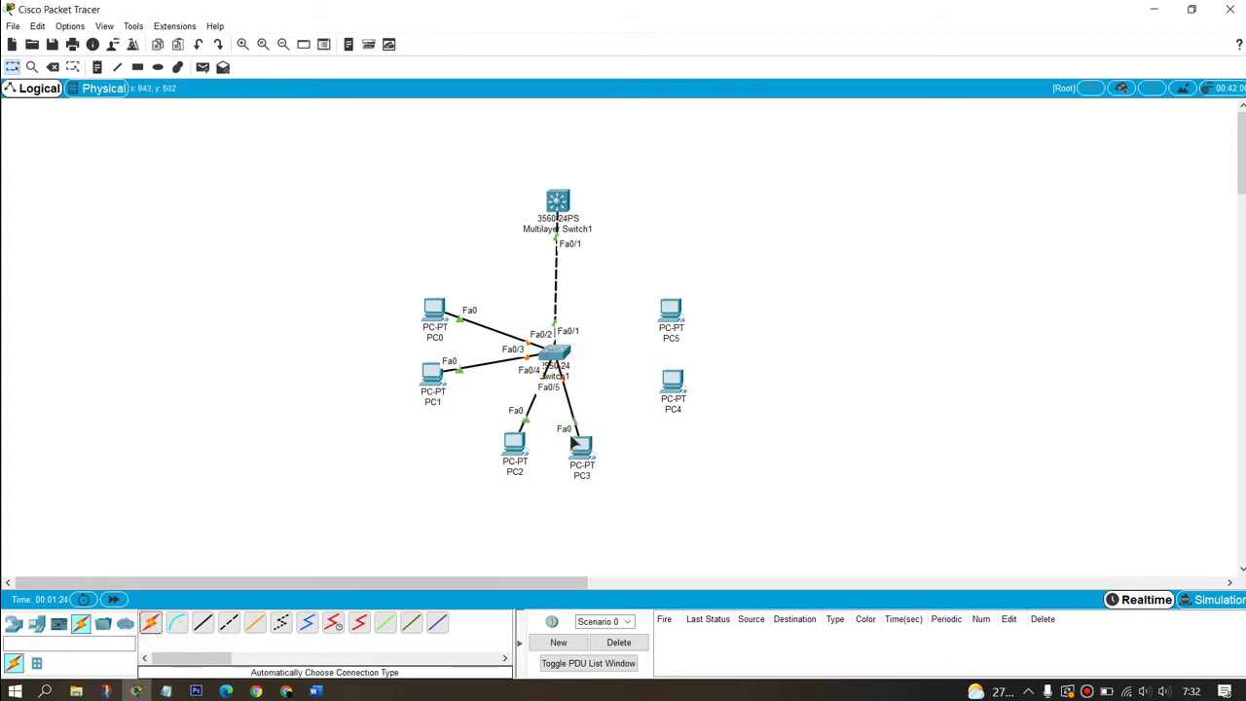
click(670, 389)
click(800, 143)
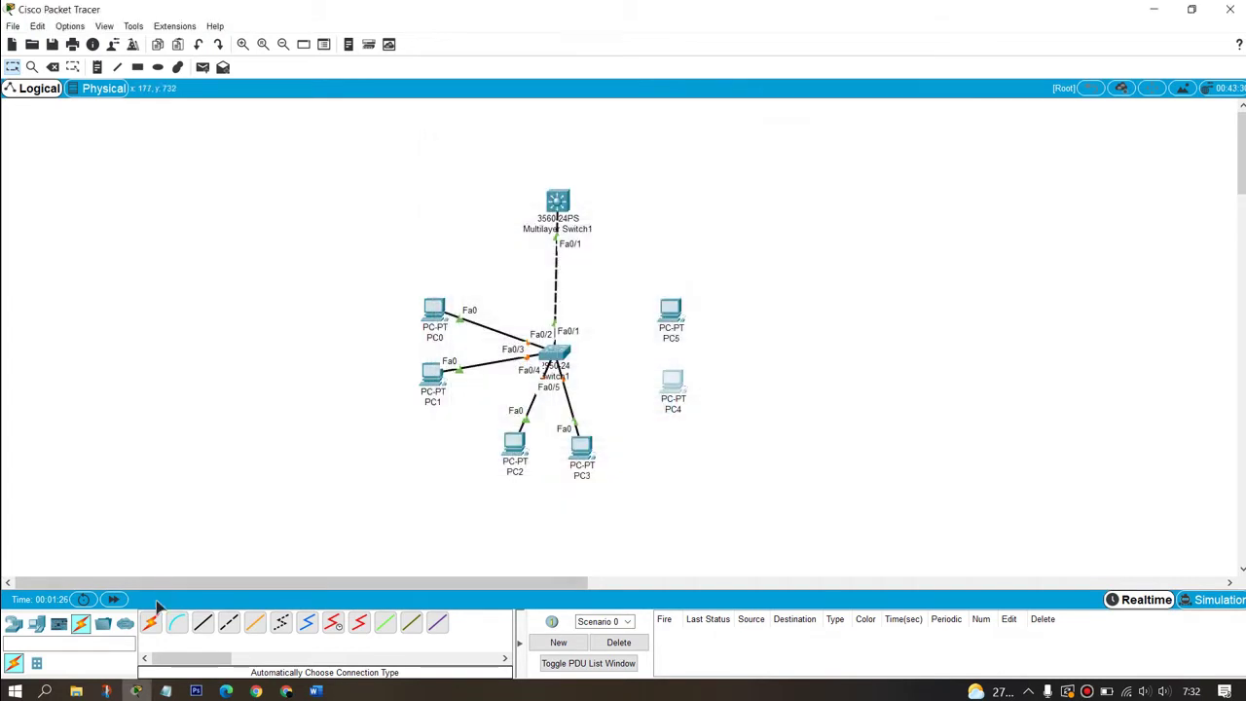
click(151, 623)
click(552, 363)
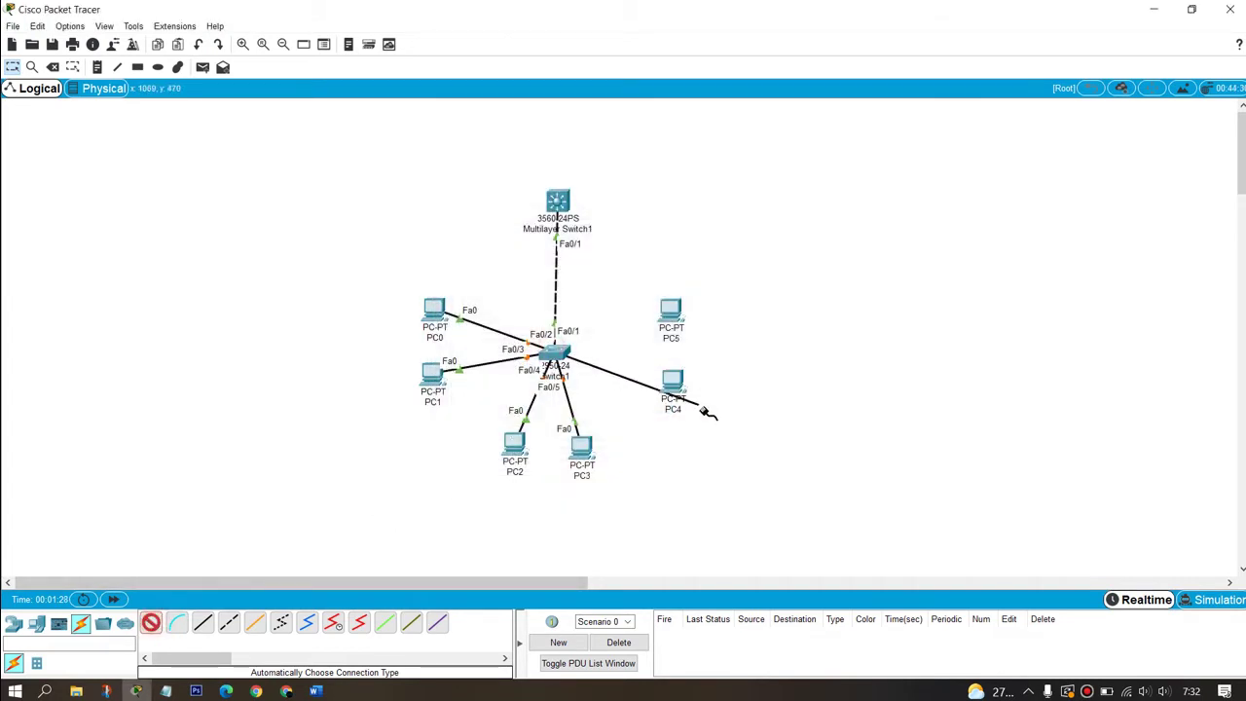
click(671, 387)
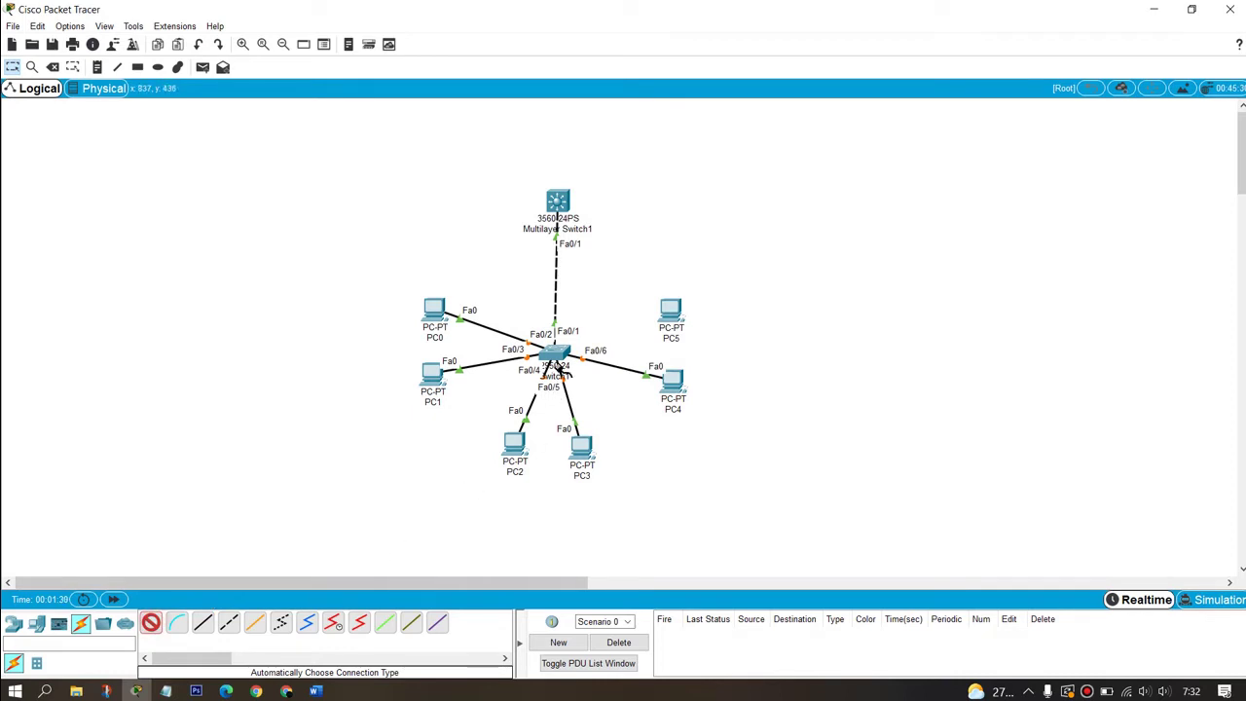
click(672, 319)
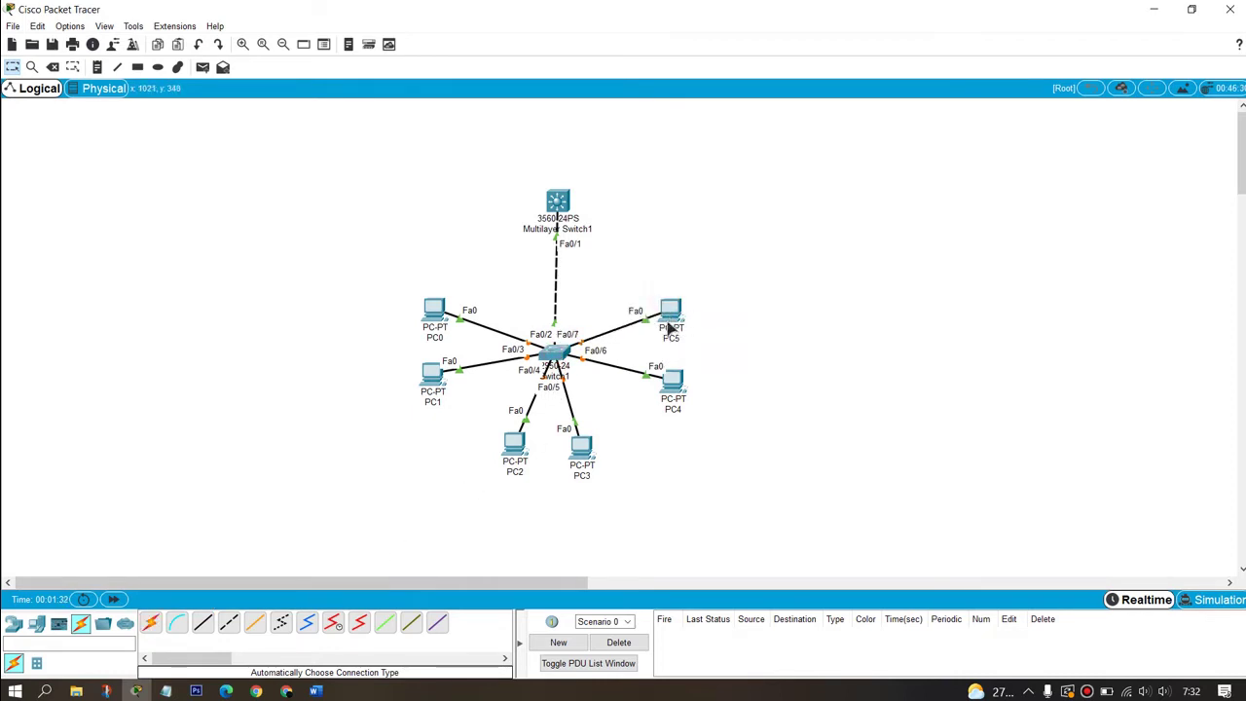
Step: Nudge PC4–PC5 to the right and PC2–PC3 slightly down
drag(670, 329, 677, 335)
drag(616, 289, 694, 446)
drag(670, 395, 691, 399)
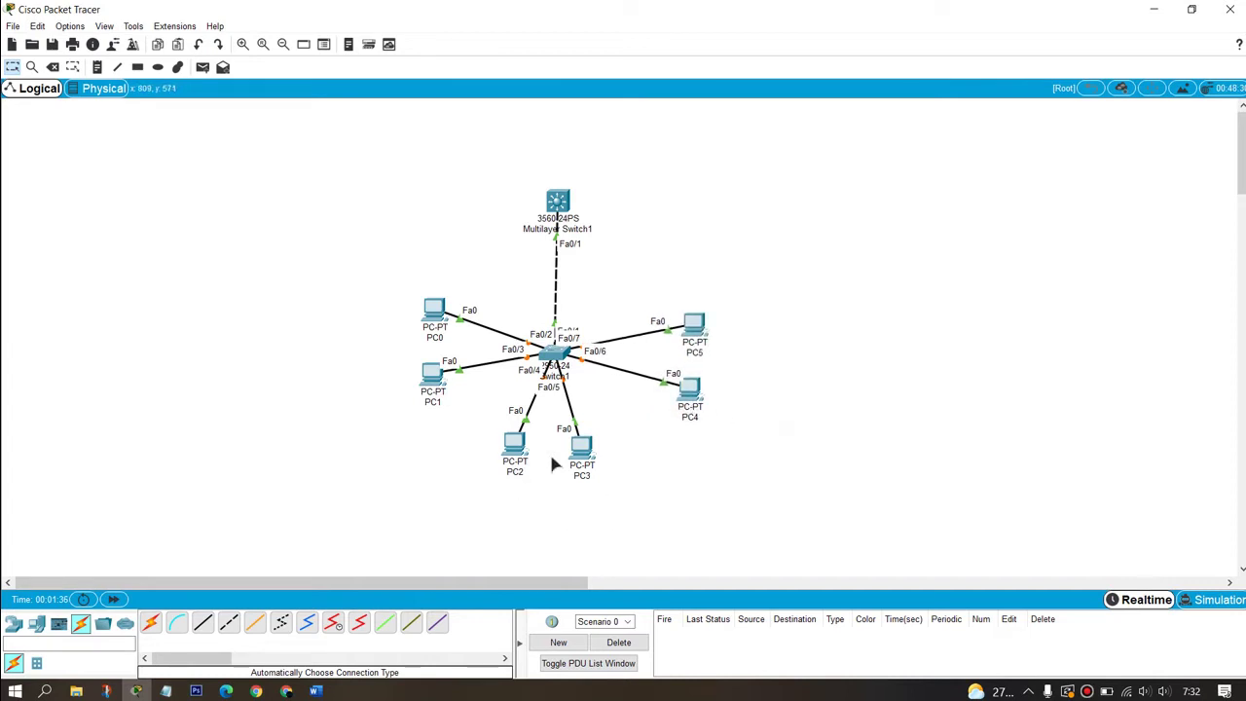
drag(591, 452, 602, 455)
drag(502, 458, 504, 460)
drag(619, 435, 475, 507)
mouse_move(592, 465)
mouse_down()
mouse_move(601, 473)
mouse_move(592, 475)
mouse_up()
click(755, 506)
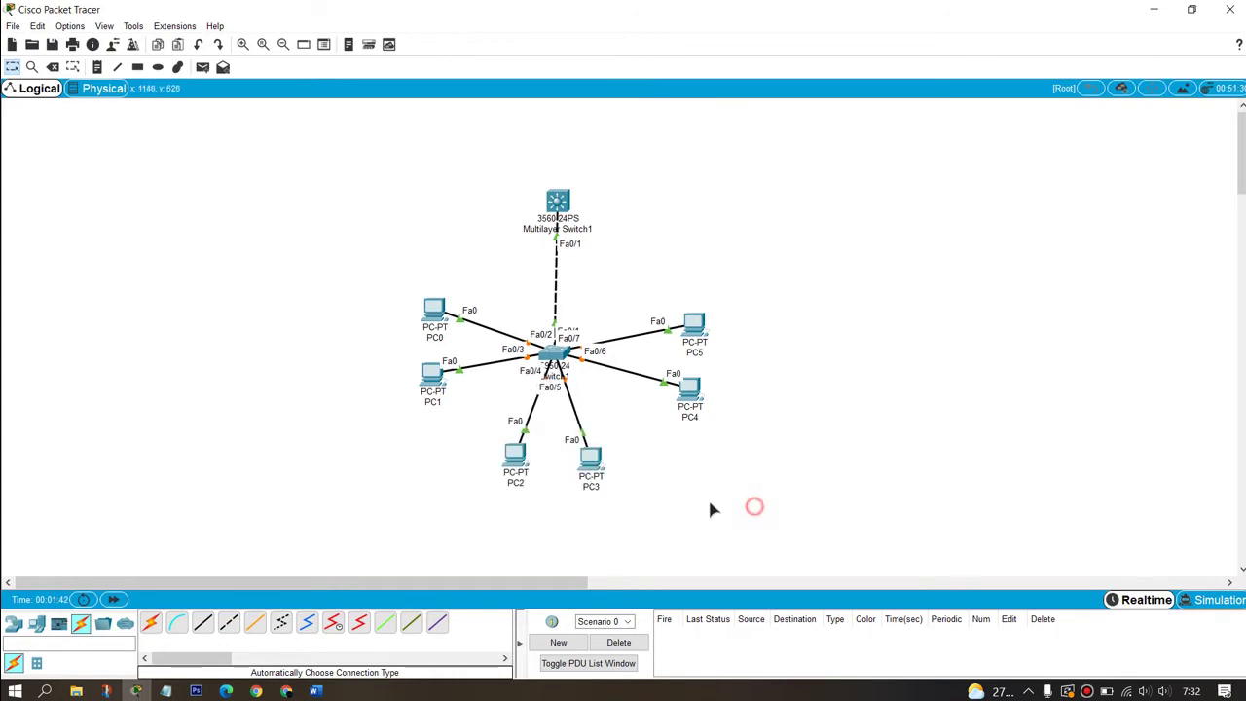
Step: Shift PC0–PC1 left, PC2–PC3 right, and adjust Multilayer Switch1's position
drag(362, 285, 430, 388)
drag(439, 442, 673, 489)
drag(579, 451, 589, 452)
click(663, 483)
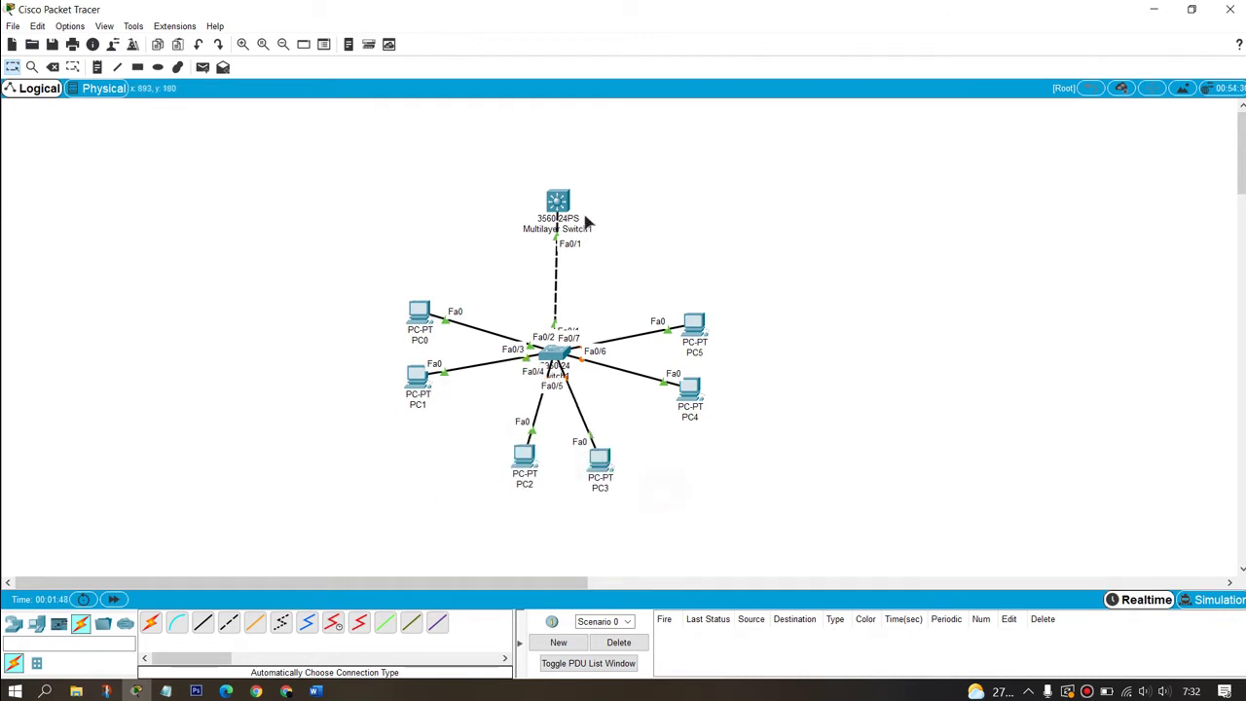
drag(558, 205, 557, 212)
Step: Draw a pale yellow rectangle around PC2 and PC3
drag(524, 454, 517, 456)
click(703, 676)
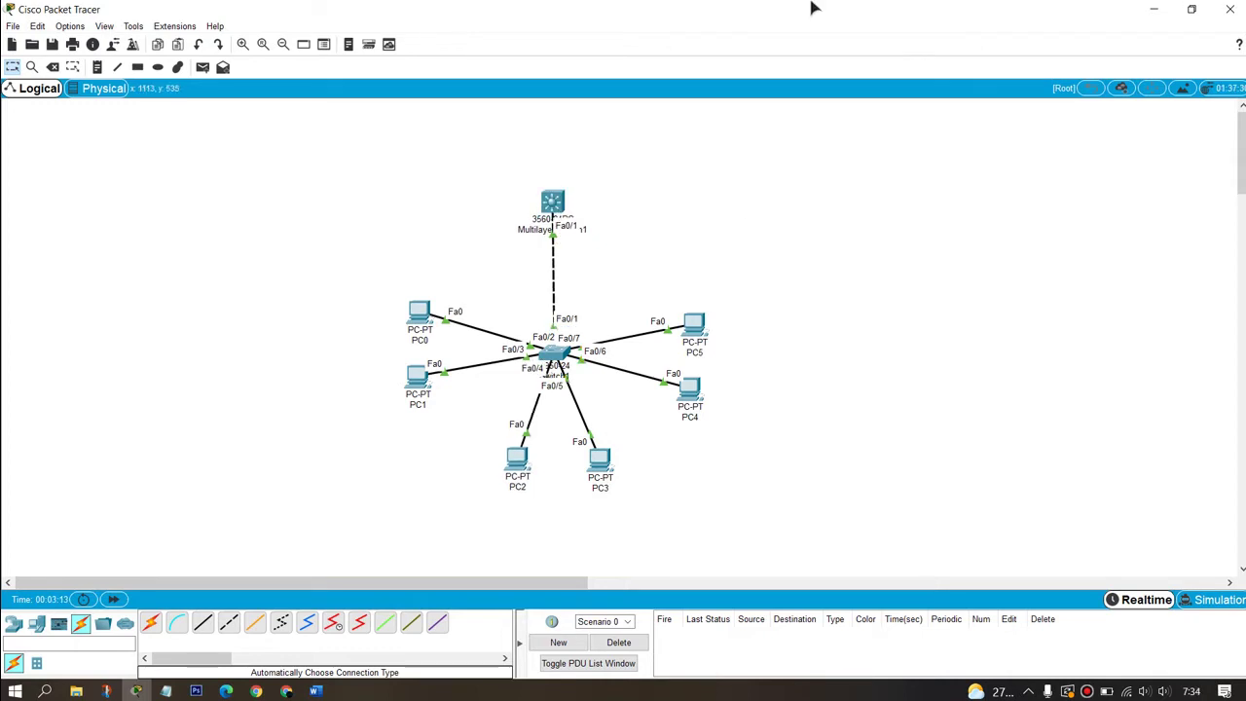
click(137, 67)
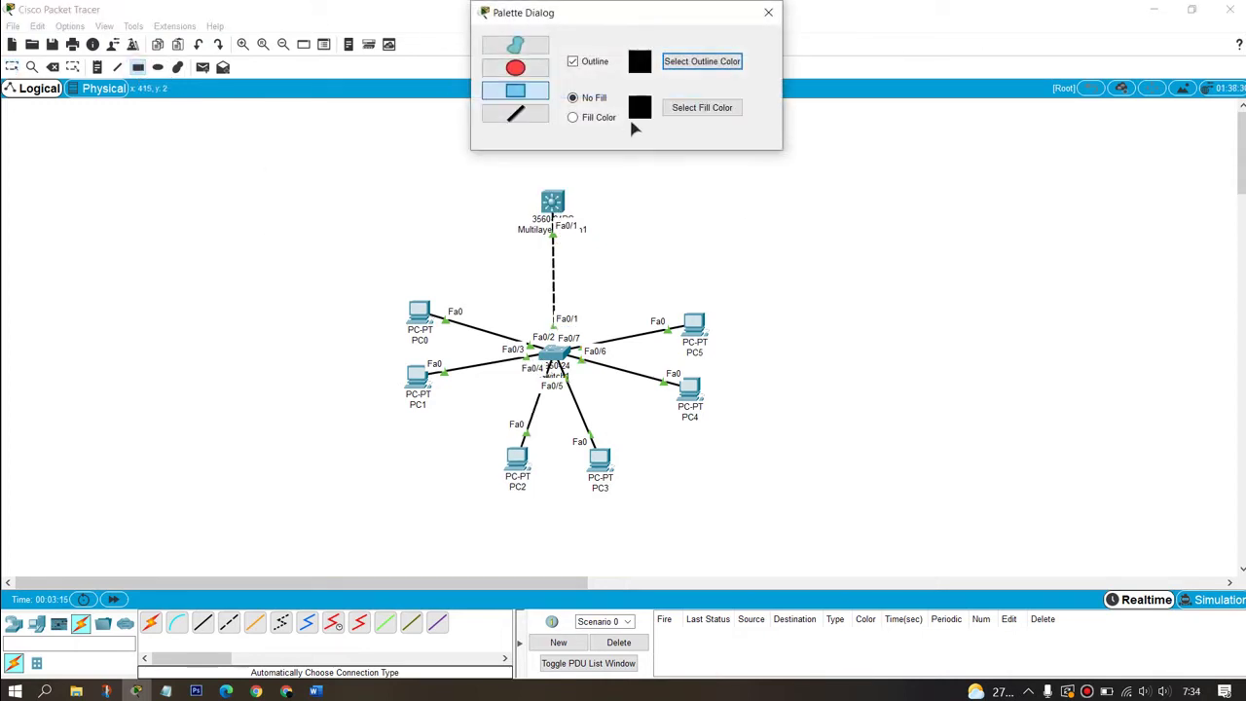
click(702, 109)
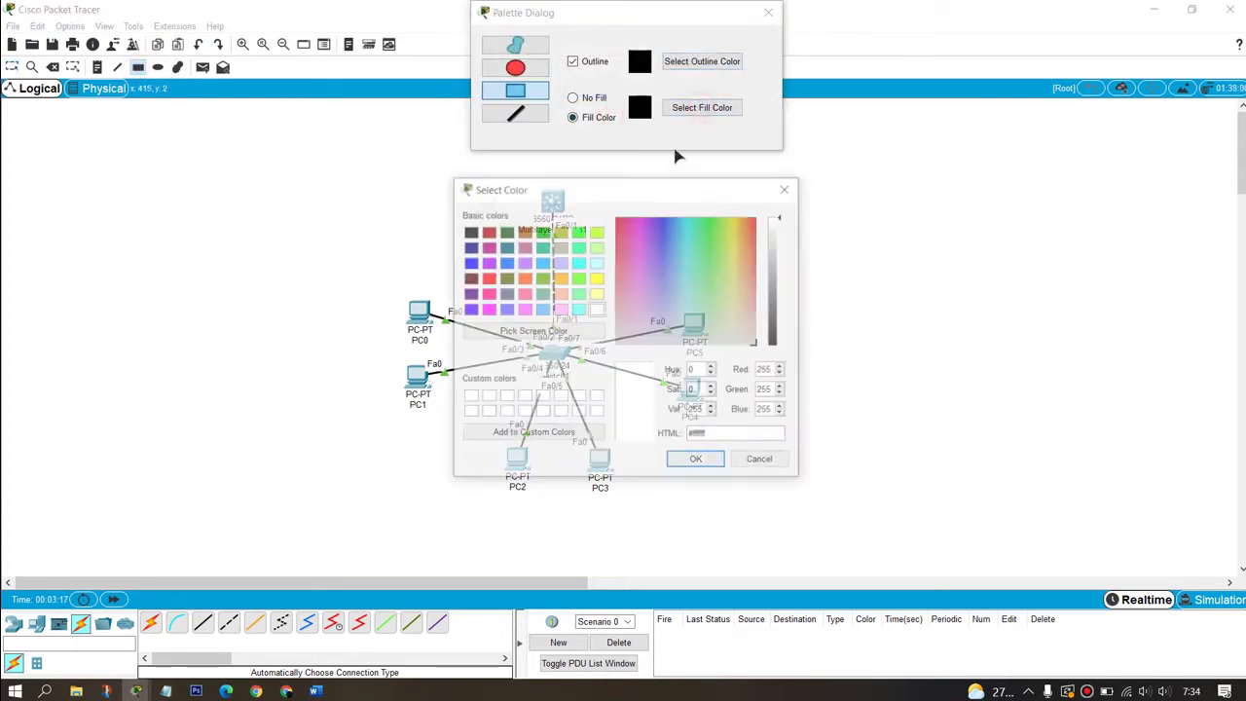
click(596, 295)
click(697, 461)
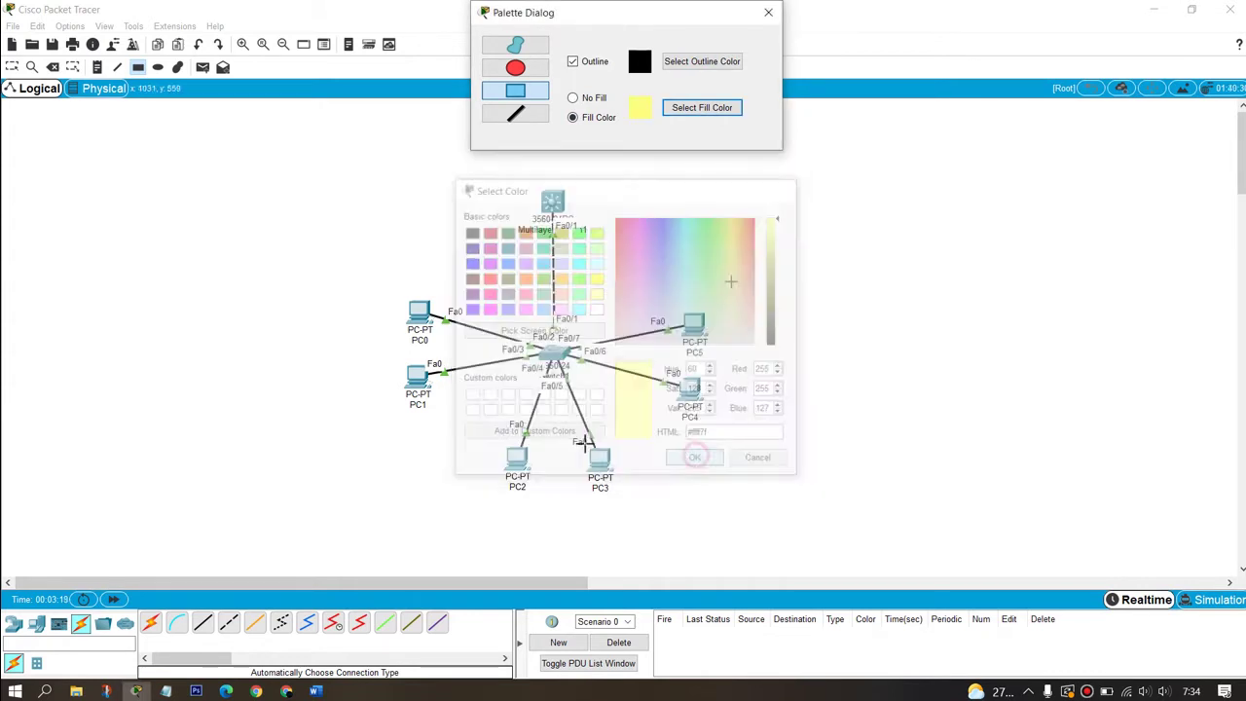
drag(474, 438, 648, 517)
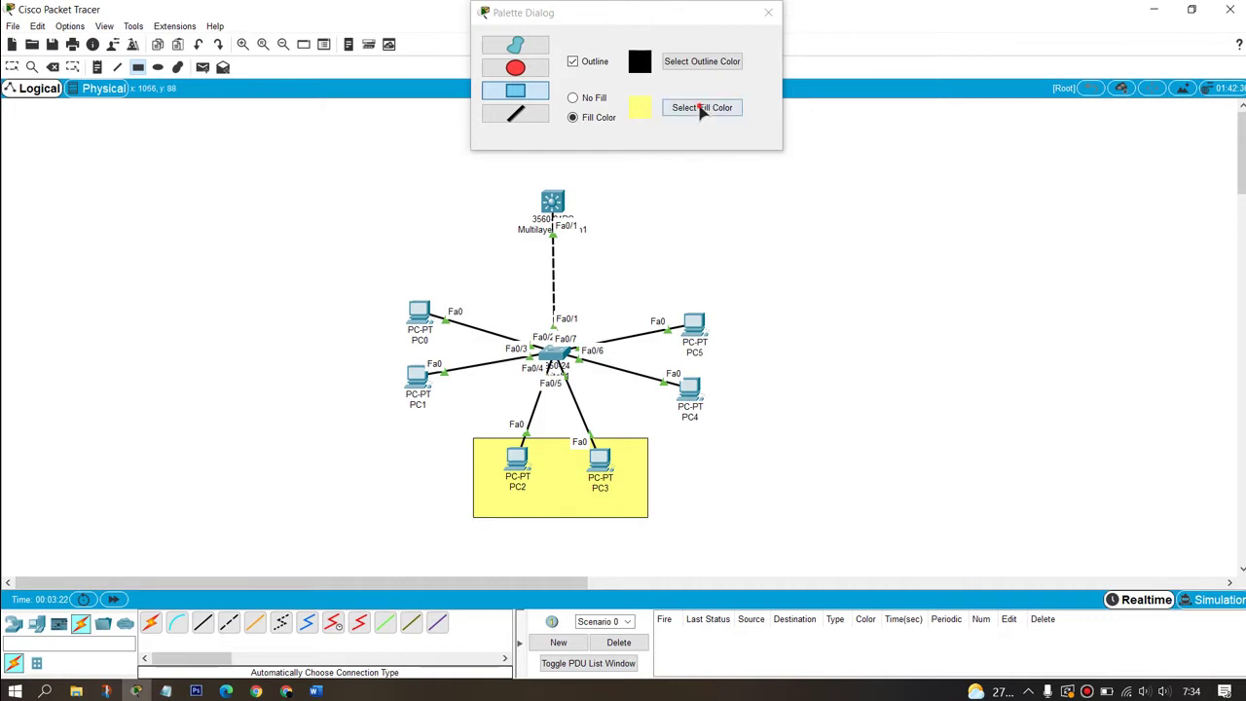
Step: Draw a light cyan rectangle around PC0 and PC1
click(701, 109)
click(596, 263)
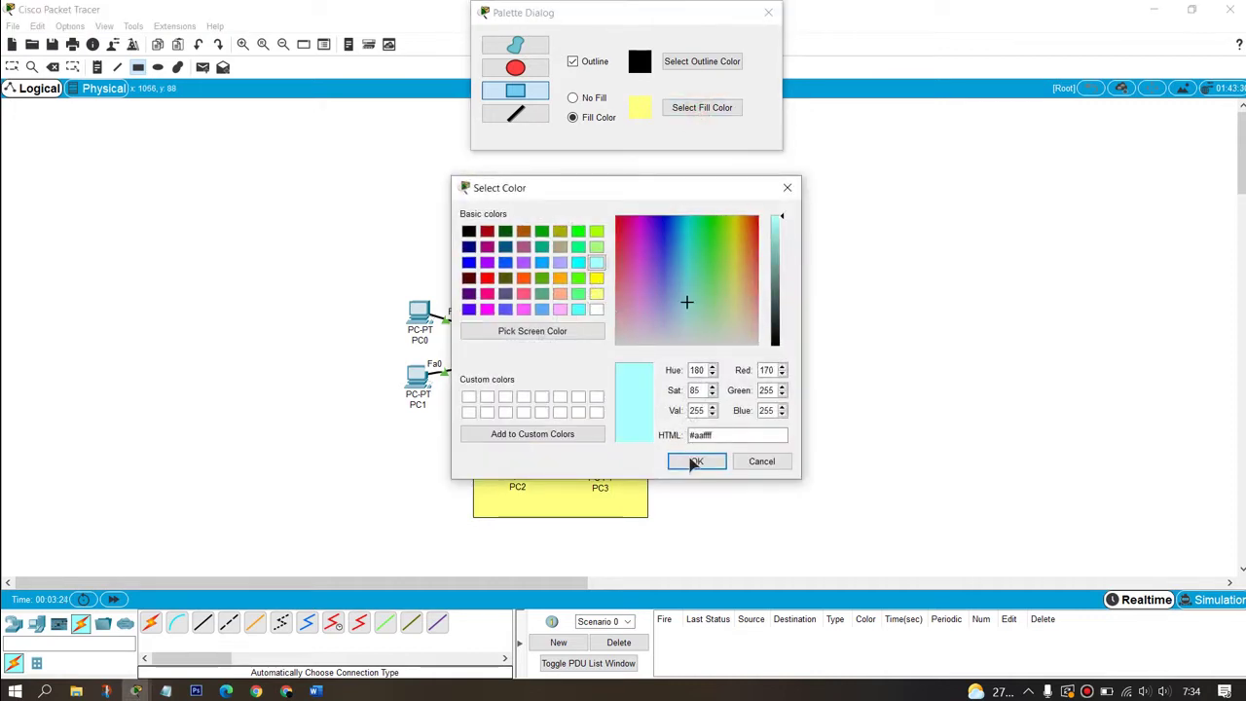
click(697, 461)
drag(349, 279, 448, 420)
Step: Draw a pink rectangle and move it around PC4 and PC5
click(697, 109)
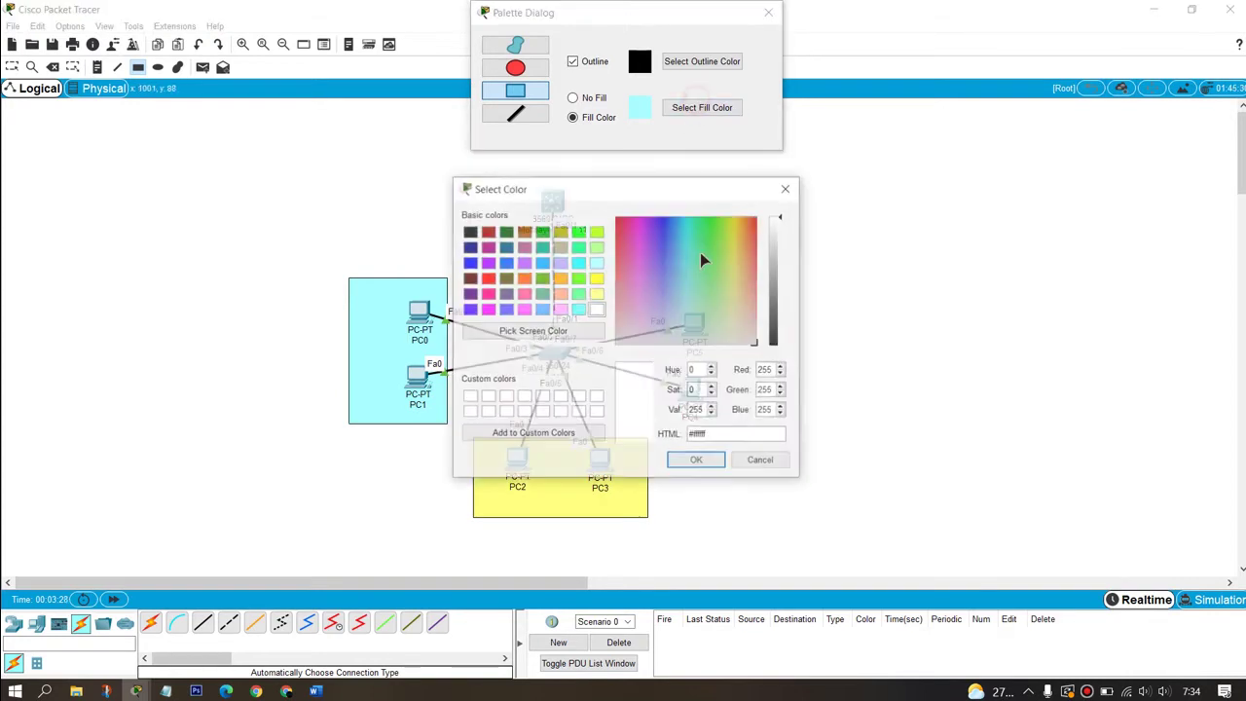
click(560, 310)
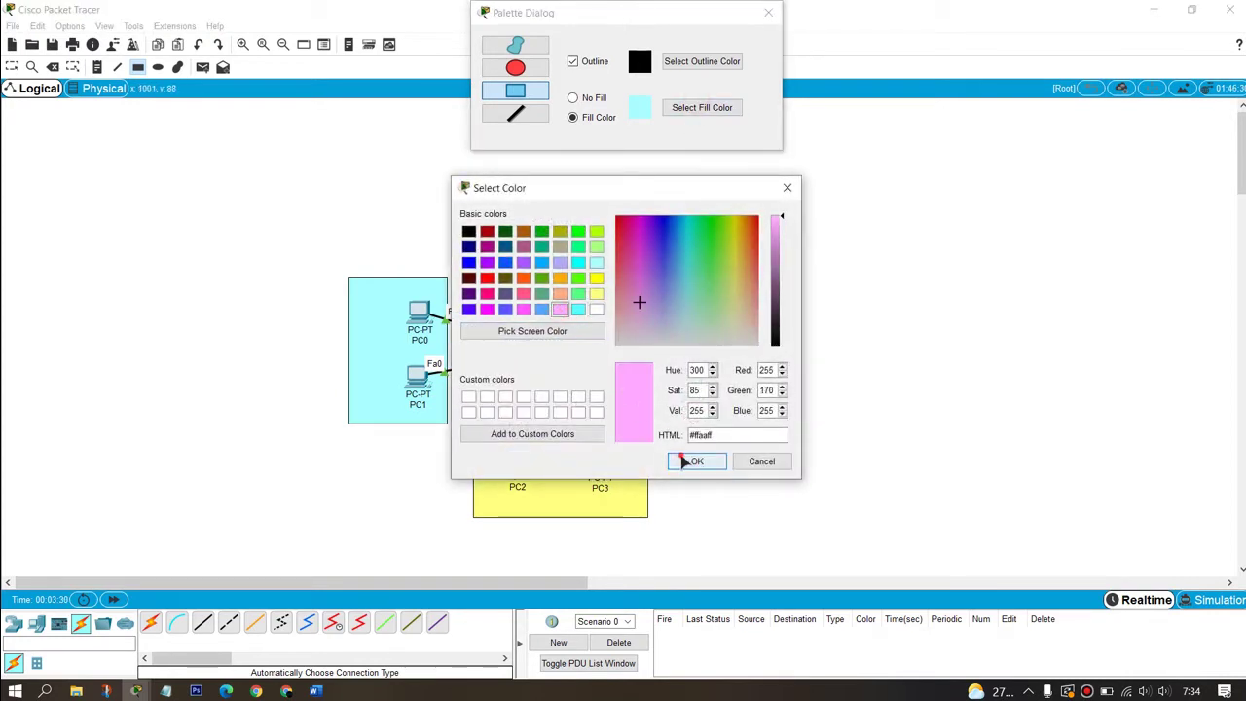
click(682, 460)
drag(348, 277, 448, 421)
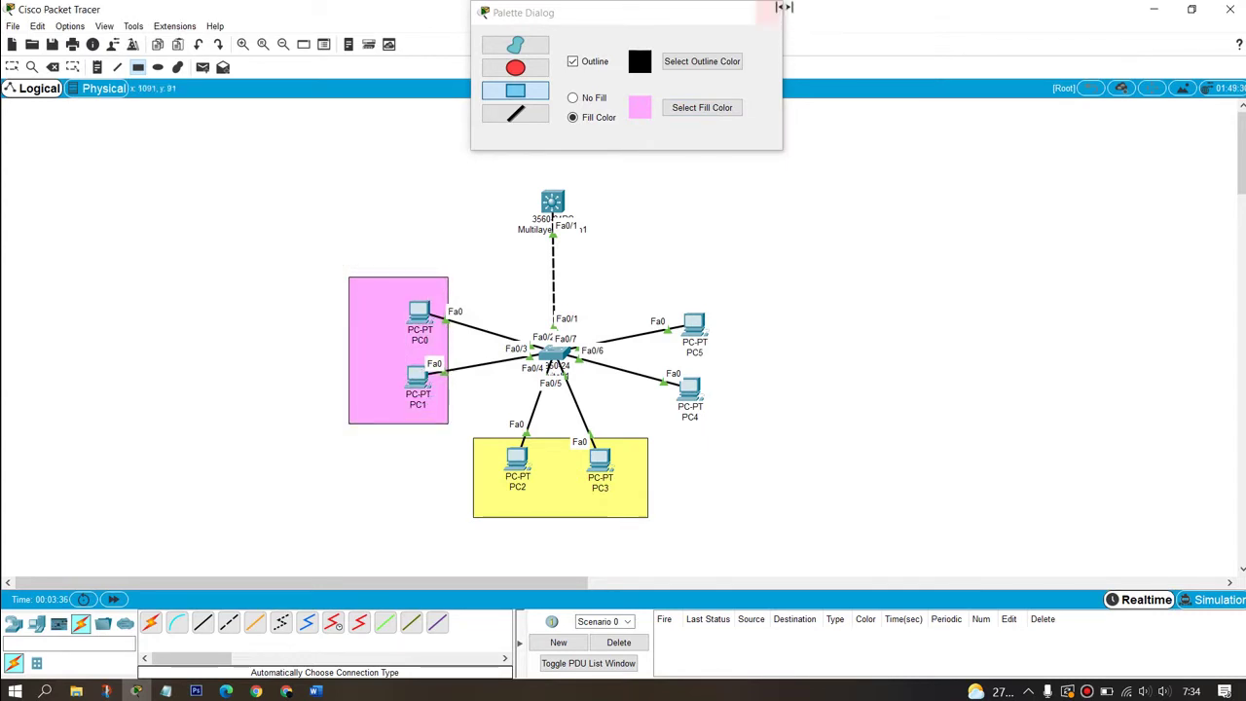
click(768, 13)
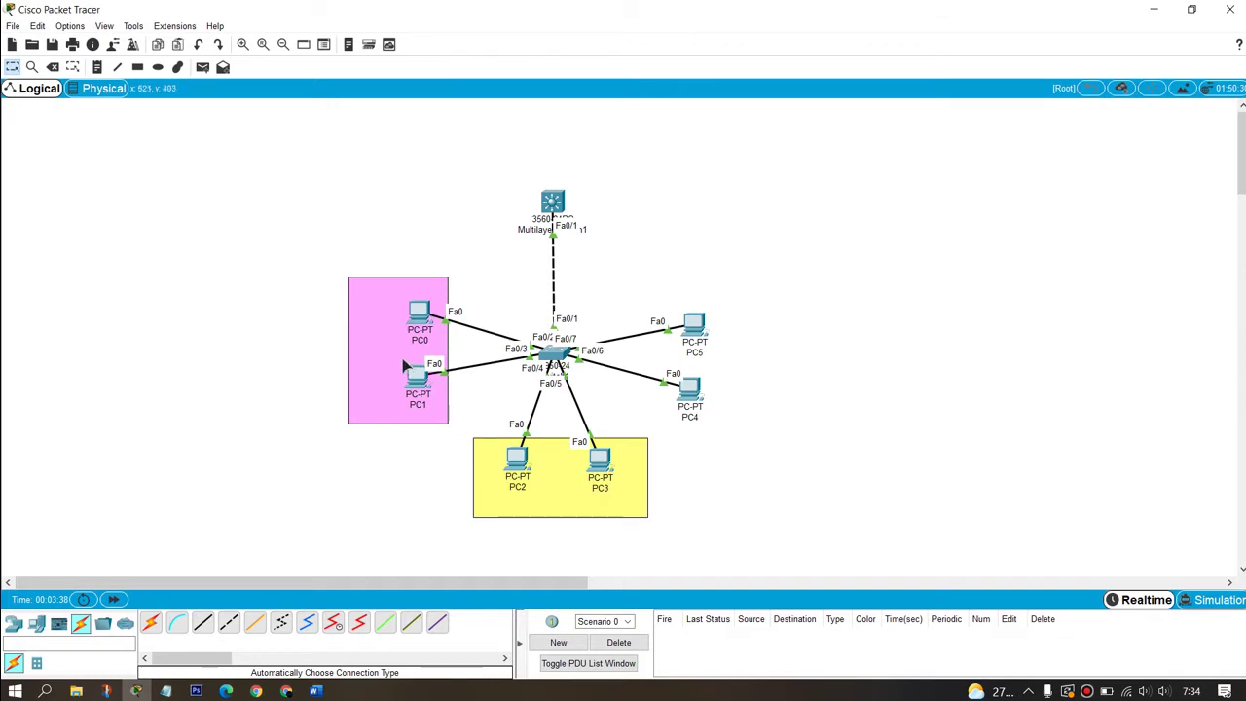
drag(404, 360, 703, 364)
click(920, 416)
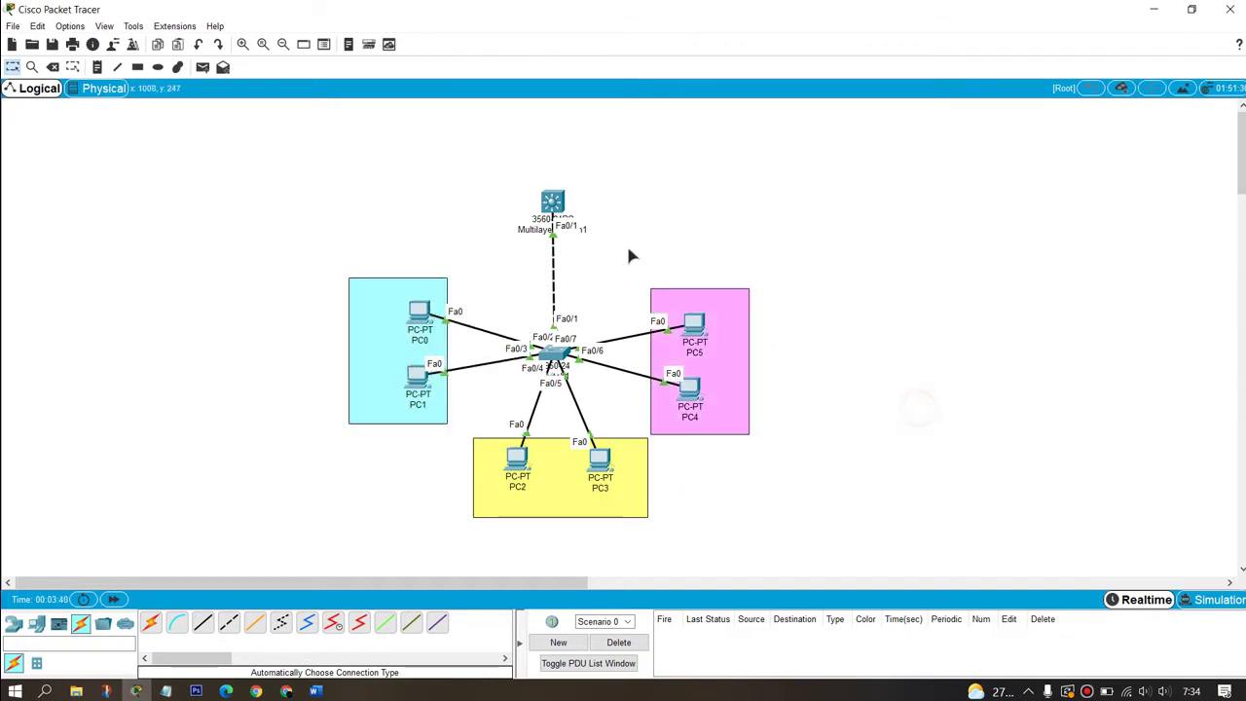
Step: Align the pink, cyan and yellow groups, then place a text note right of PC5
drag(617, 240, 693, 411)
click(618, 179)
drag(629, 250, 712, 394)
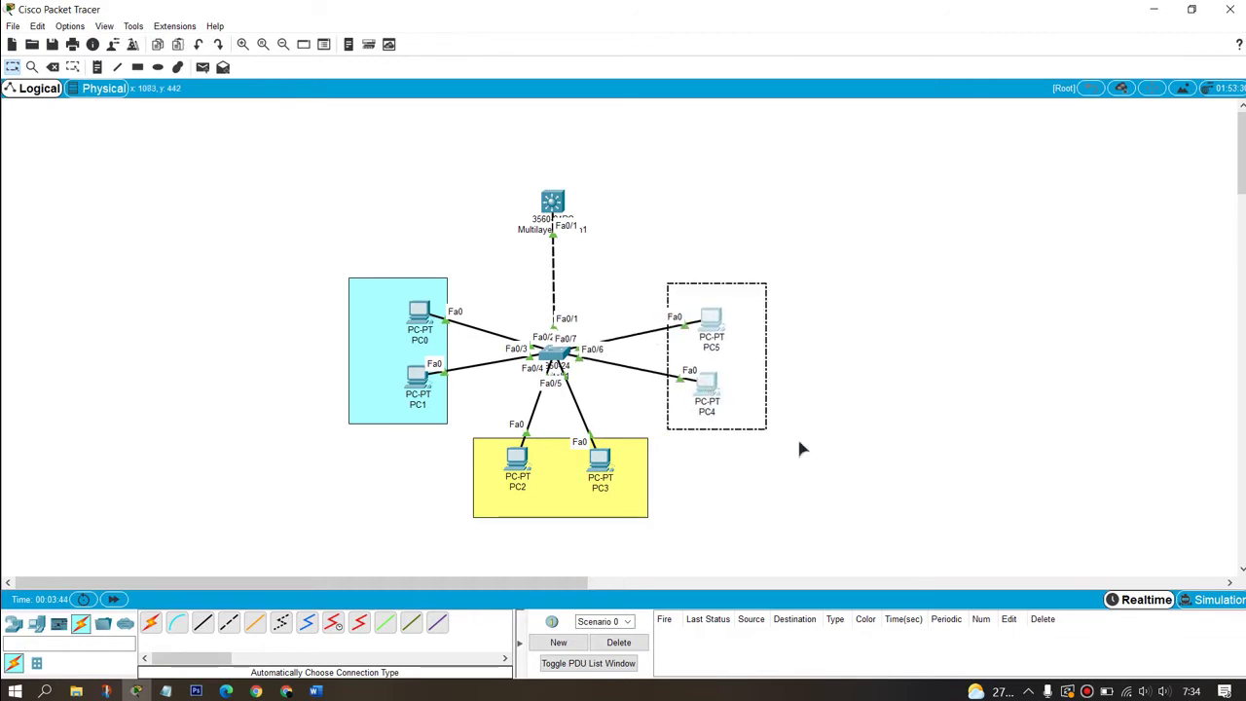
click(907, 452)
drag(444, 356, 465, 359)
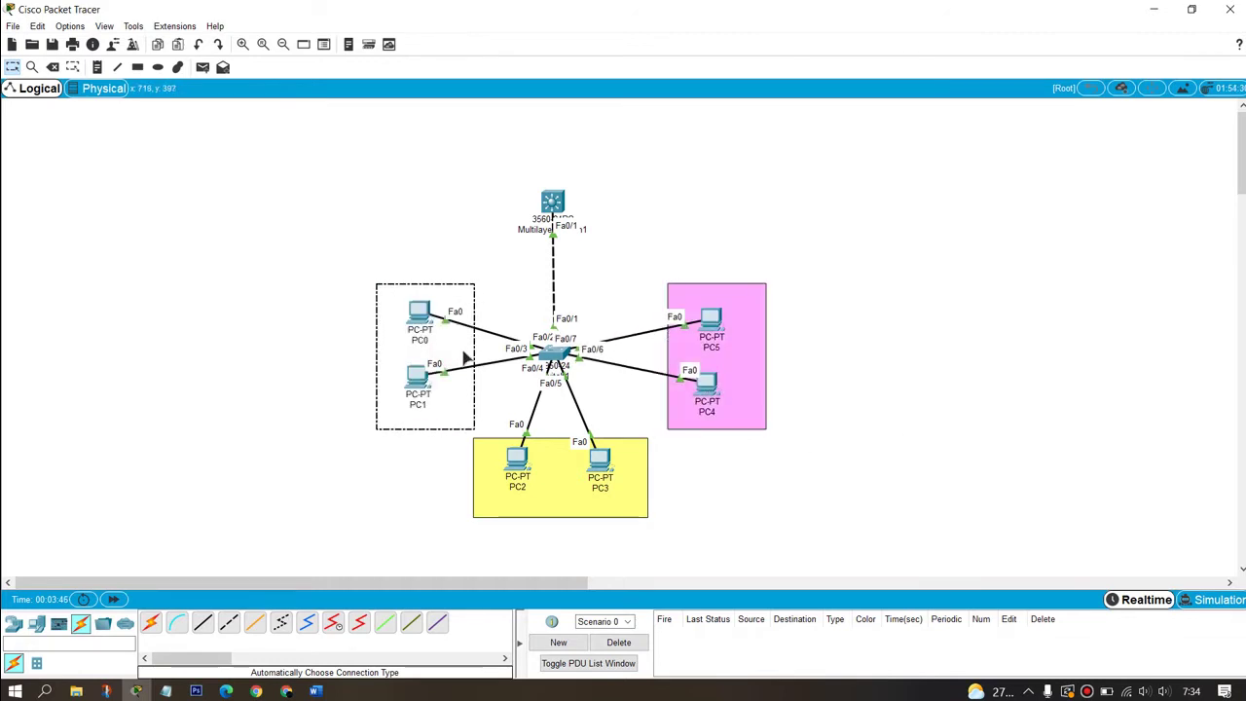
drag(348, 254, 477, 434)
drag(437, 393, 394, 387)
click(500, 406)
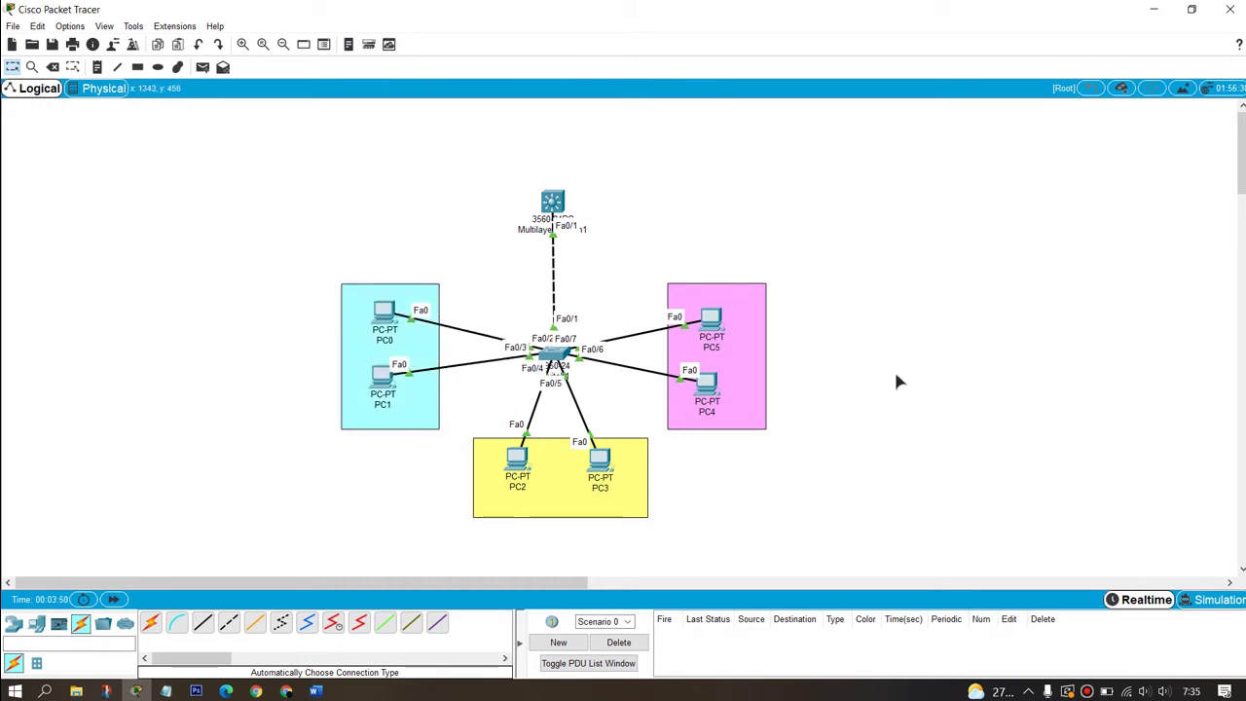
drag(570, 504, 564, 495)
click(922, 464)
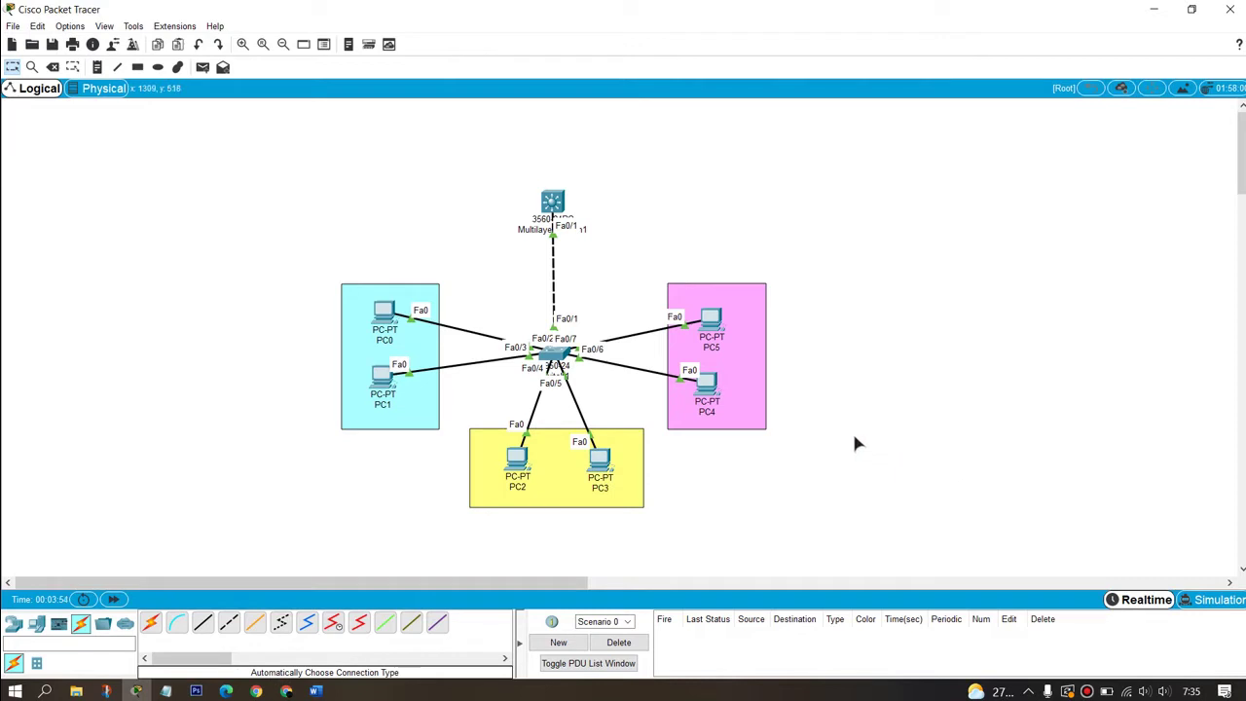
key(n)
click(833, 286)
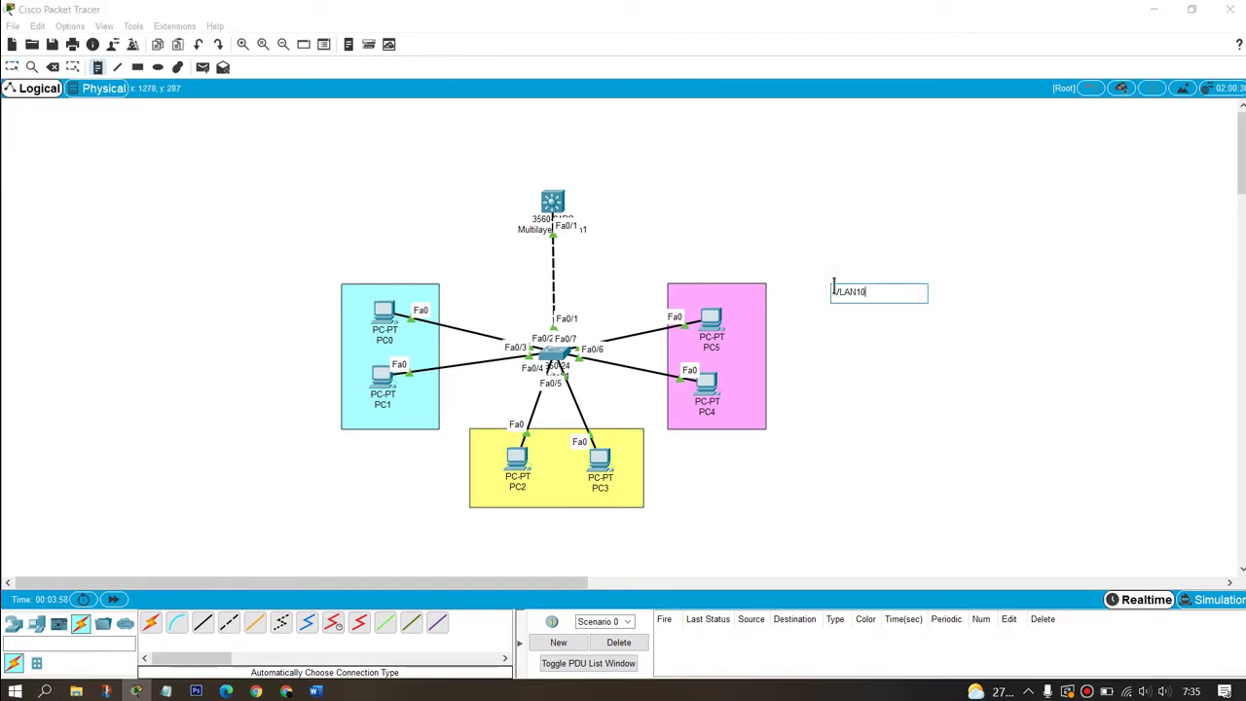
Step: Create three text notes reading VLAN10, VLAN20 and VLAN30 beside the topology
click(843, 310)
click(839, 311)
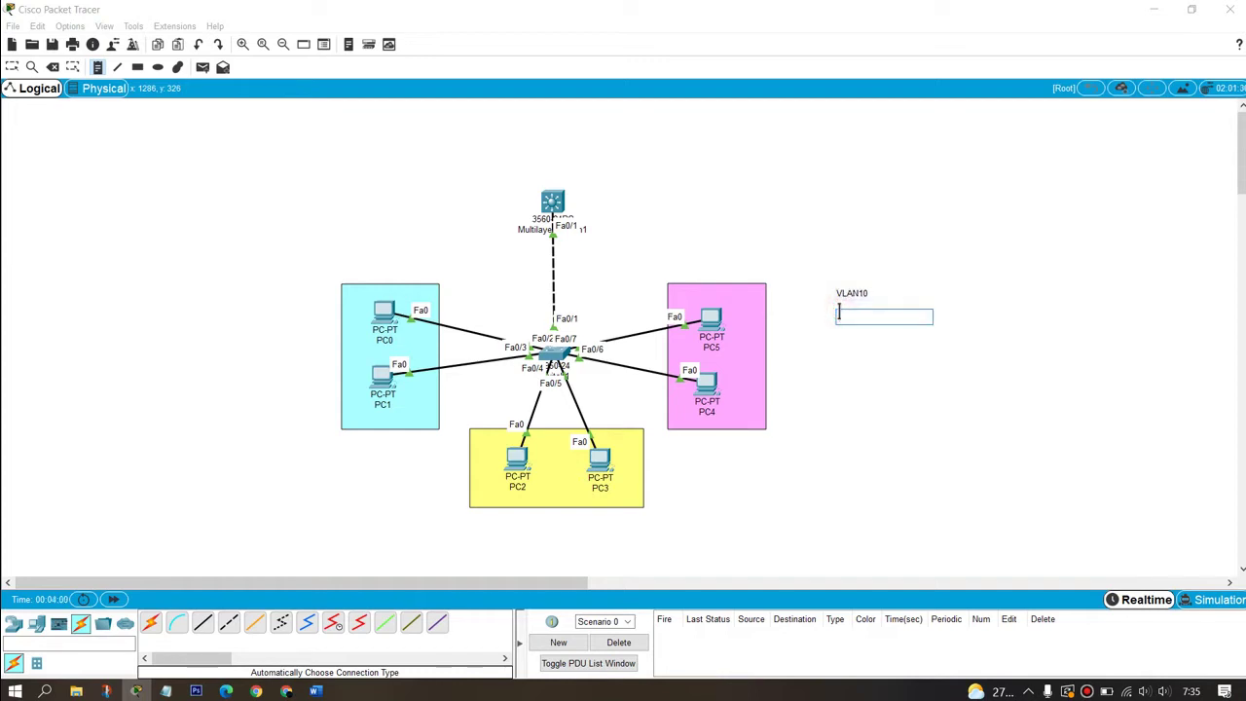
text(VLAN20)
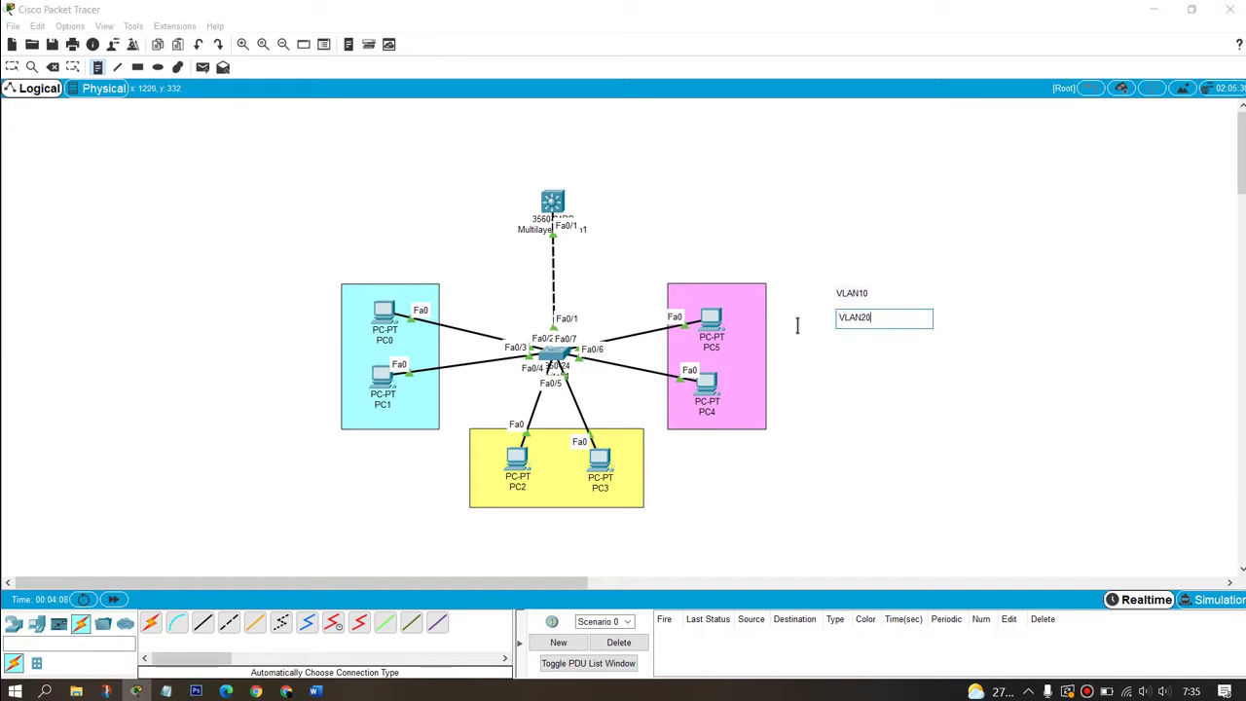
click(844, 356)
text(VLAN20)
key(Left)
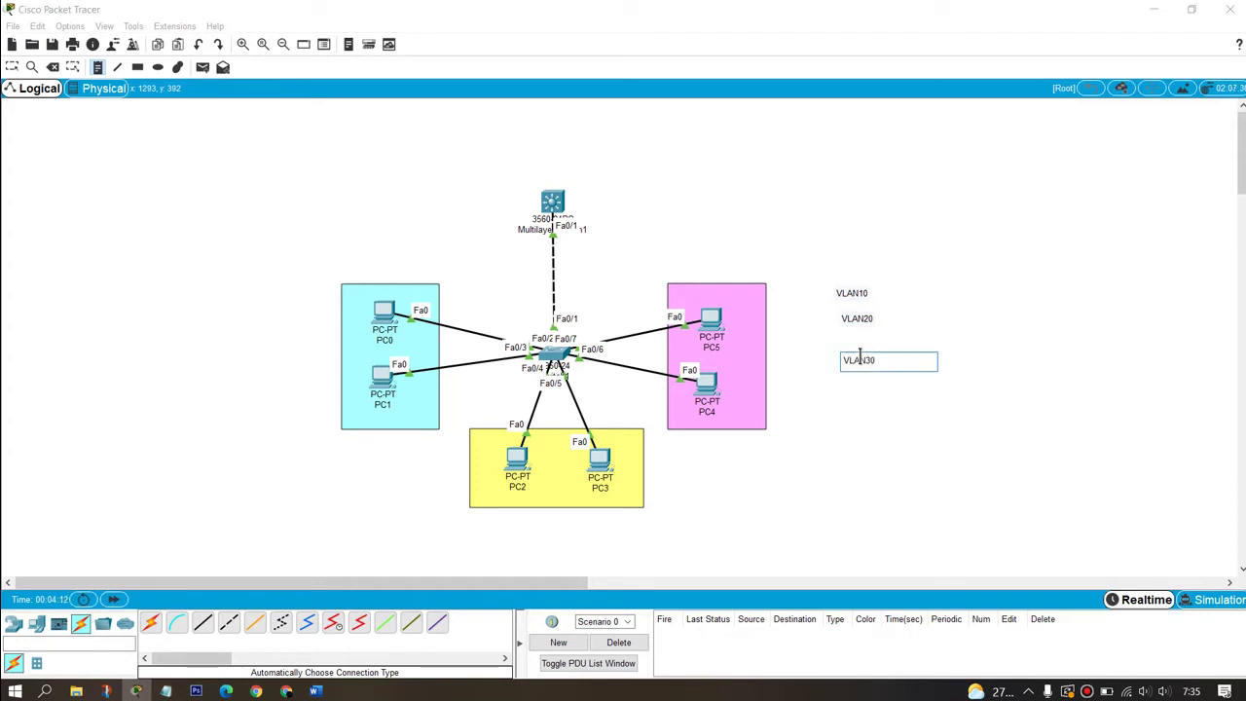
key(Escape)
Step: Move VLAN10 onto the cyan box, VLAN20 onto the pink box, VLAN30 into the yellow box
drag(852, 300, 385, 294)
drag(858, 325, 719, 291)
drag(861, 361, 560, 514)
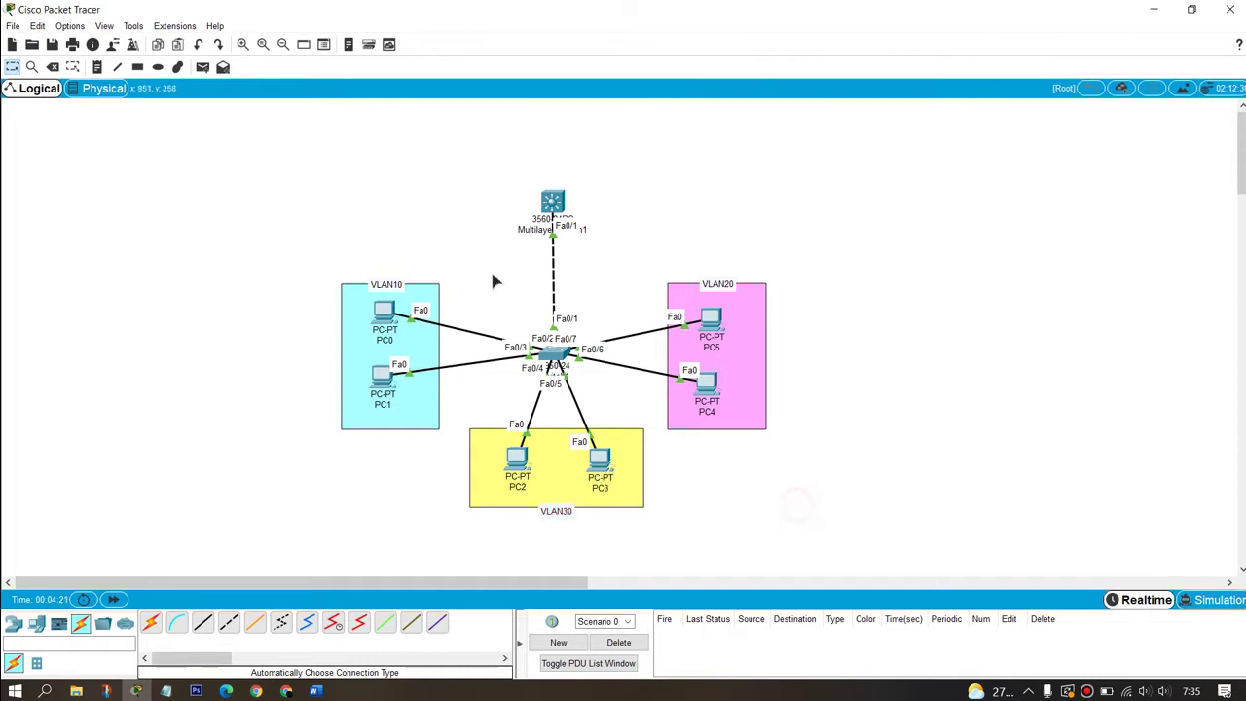
drag(98, 133, 920, 521)
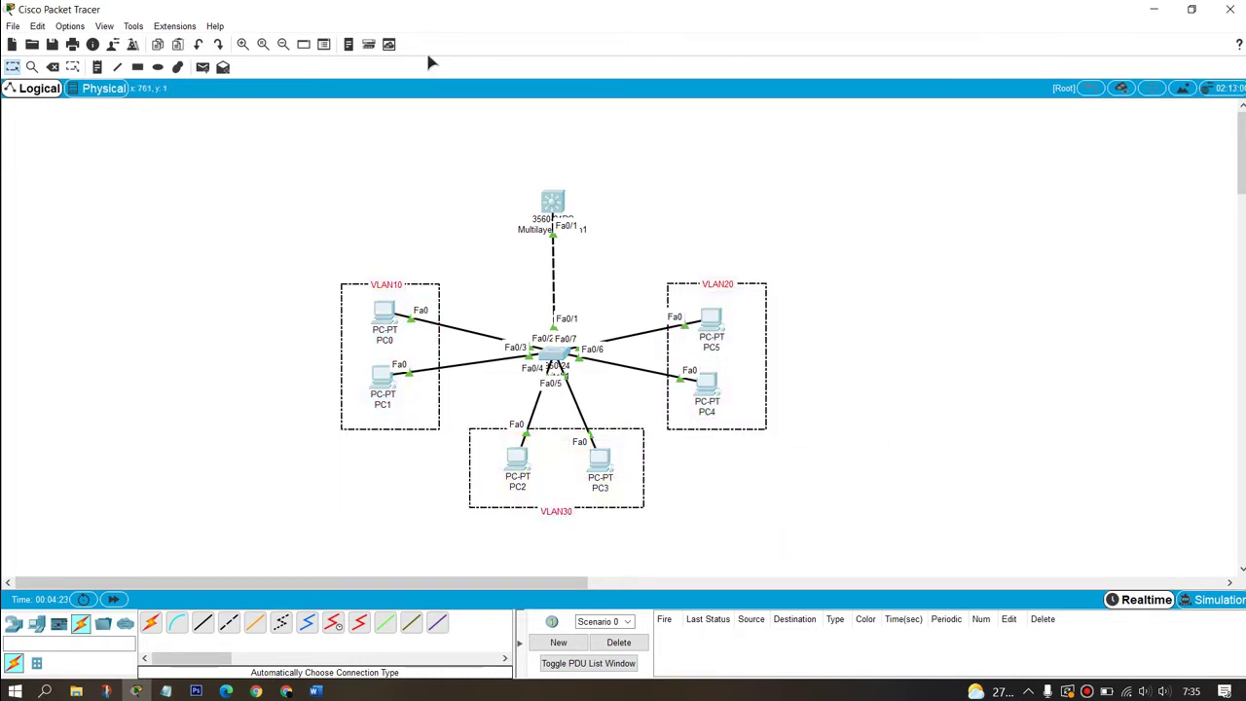
click(243, 45)
click(243, 45)
click(242, 45)
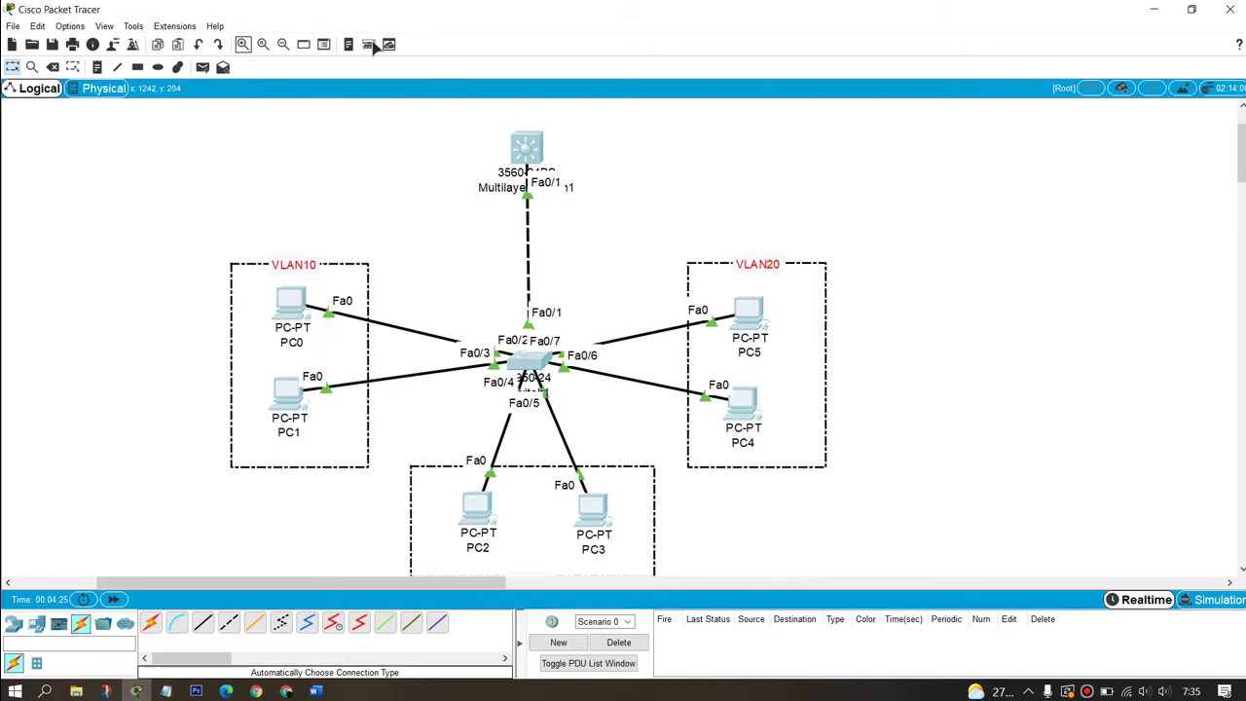
click(282, 44)
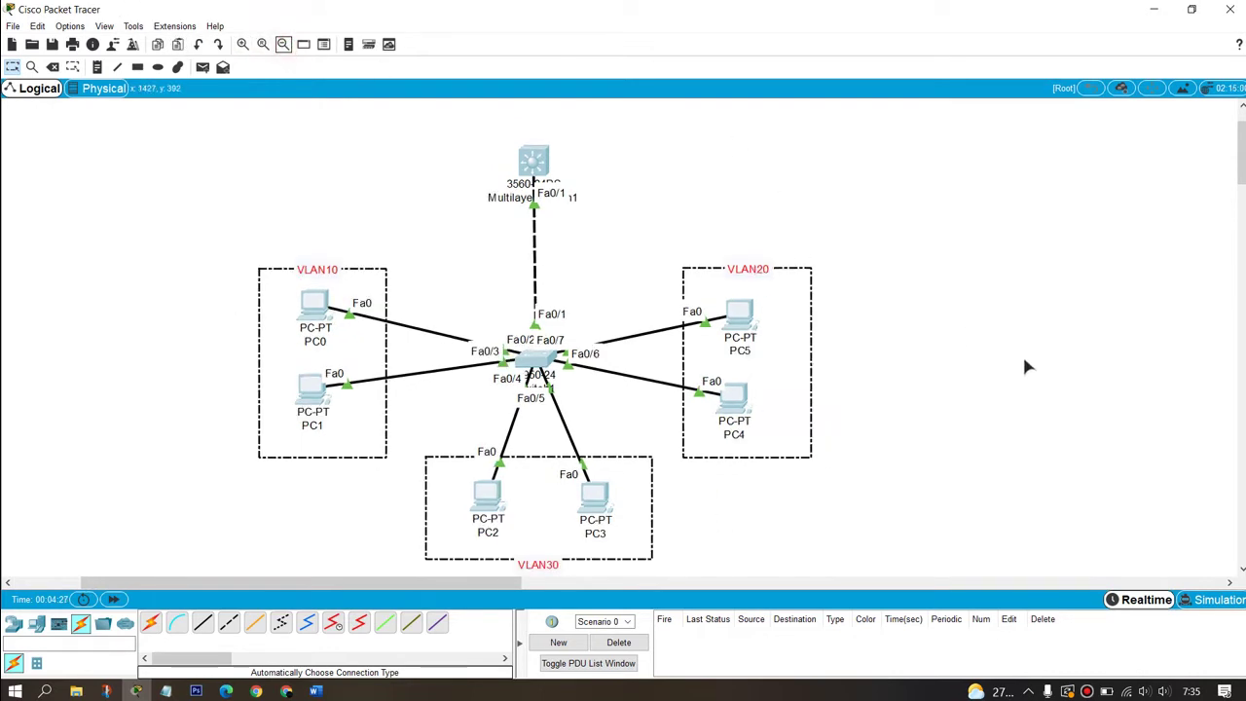
click(284, 46)
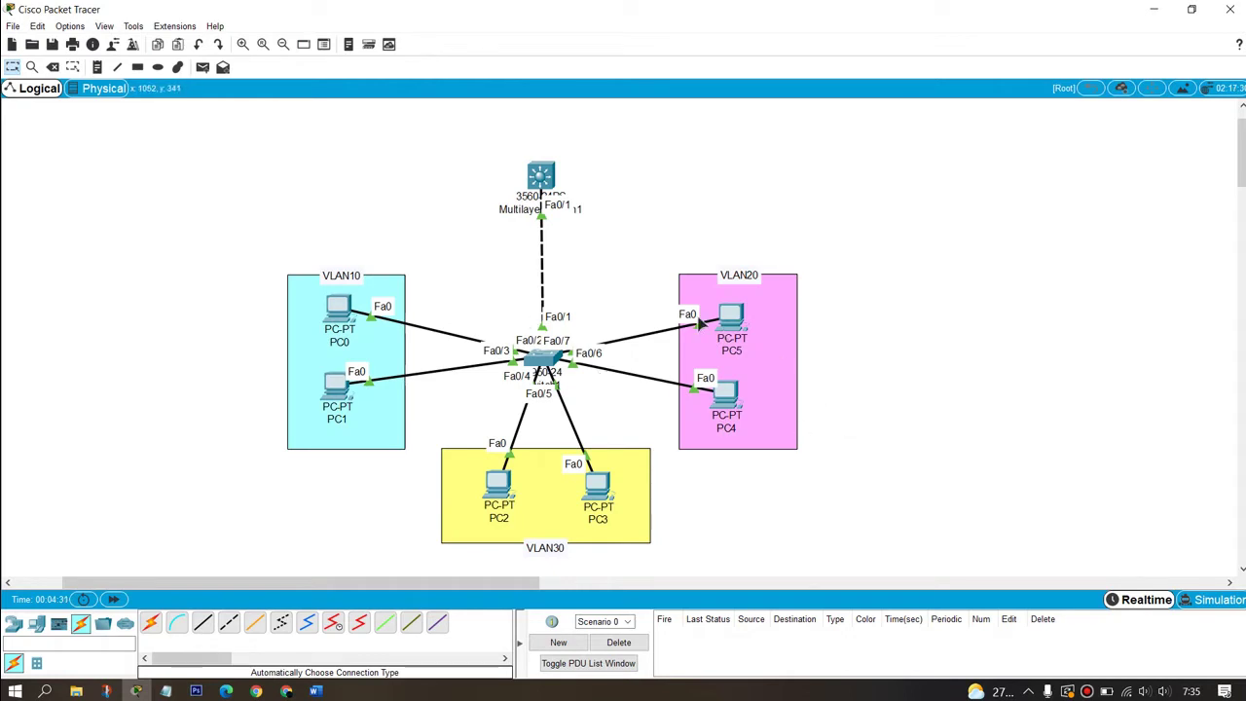
drag(545, 549, 550, 500)
Step: Save the topology as 'DHCP on MLS soal' in the Mentahan pka yt folder
click(14, 26)
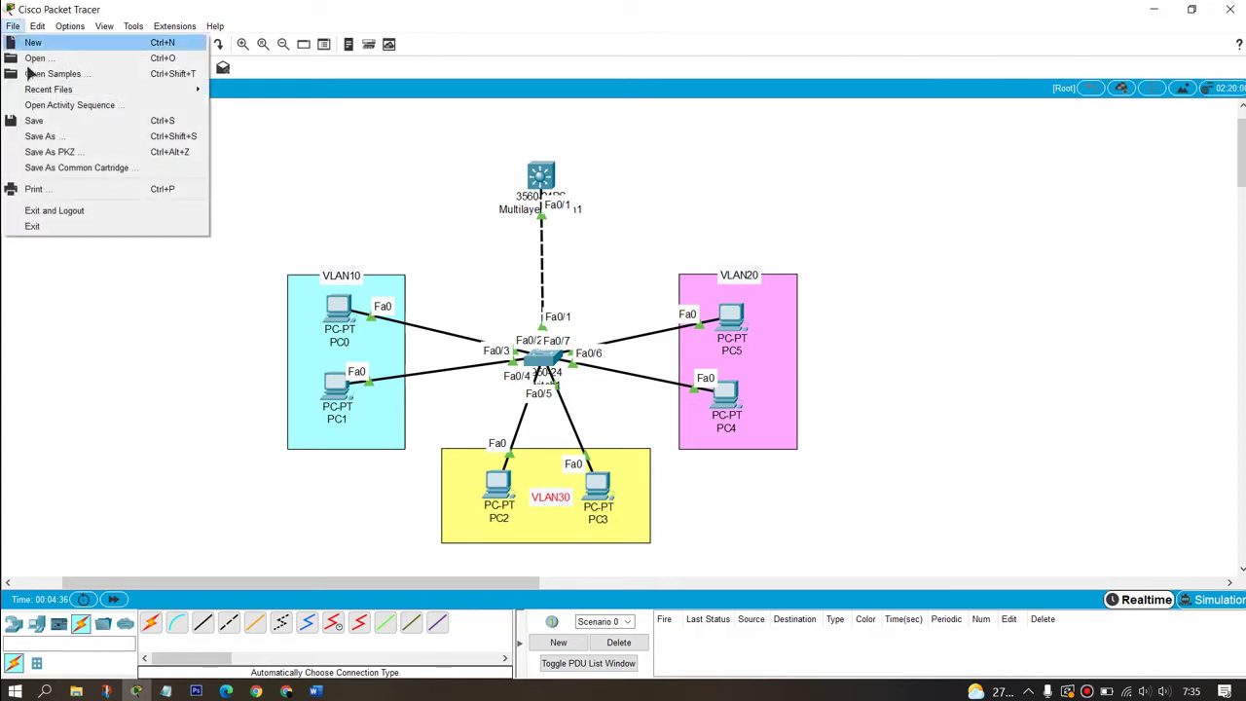
click(62, 138)
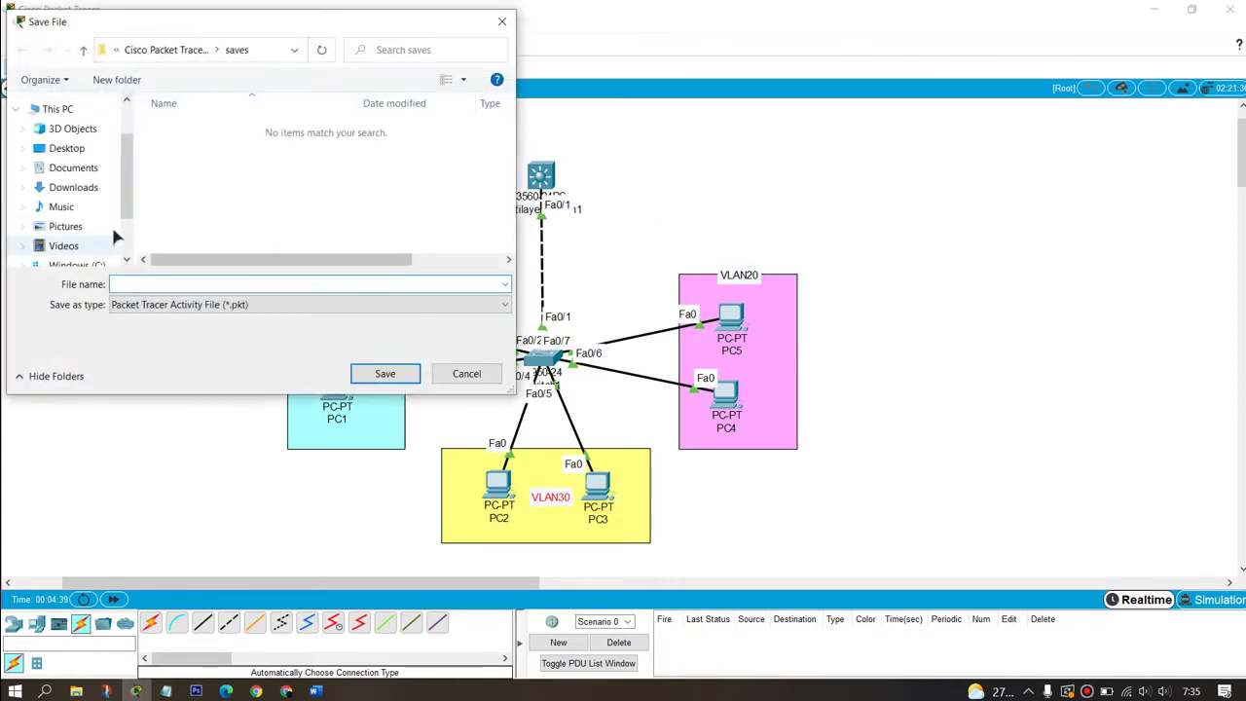
click(88, 170)
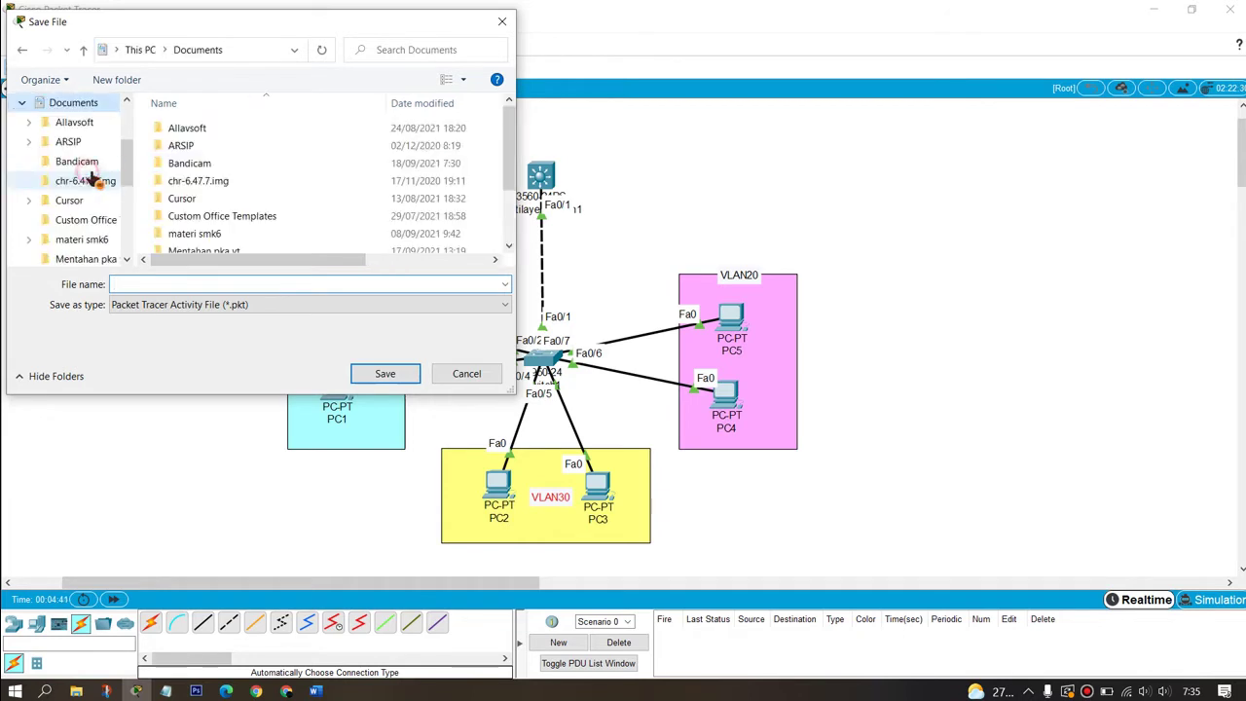
scroll(244, 171, down, 2)
double_click(232, 185)
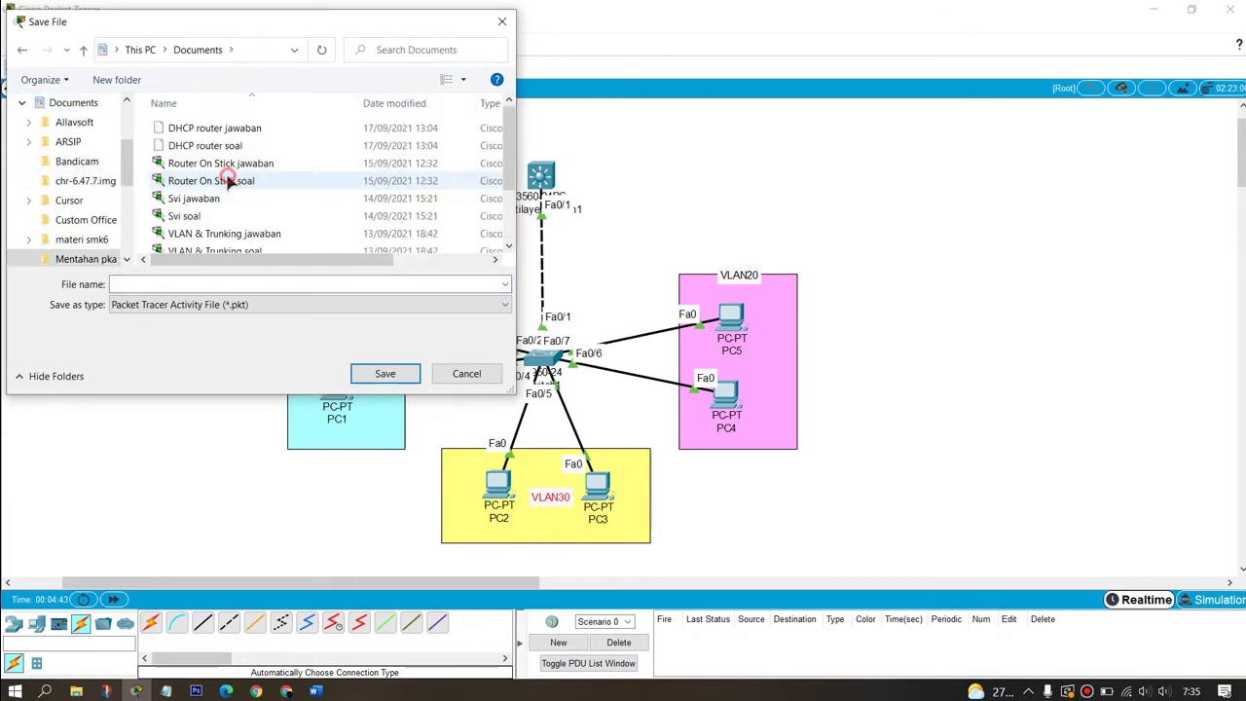
click(227, 283)
scroll(251, 183, down, 2)
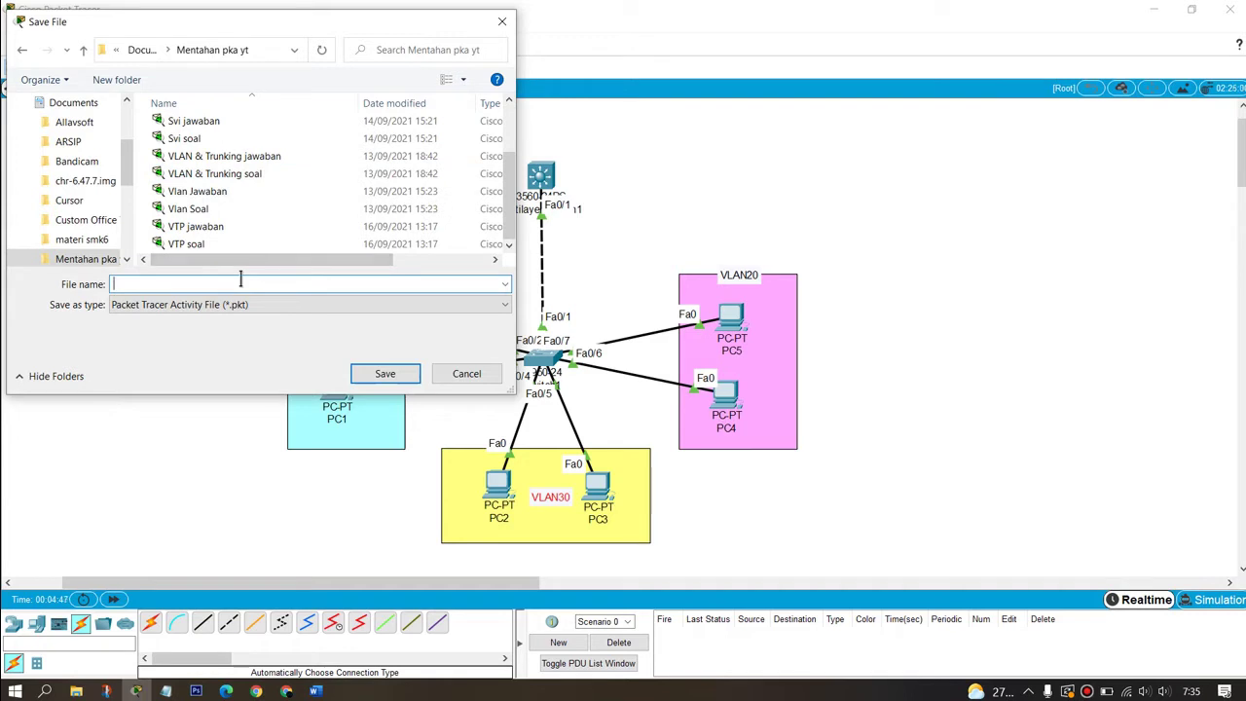
text(DHCP)
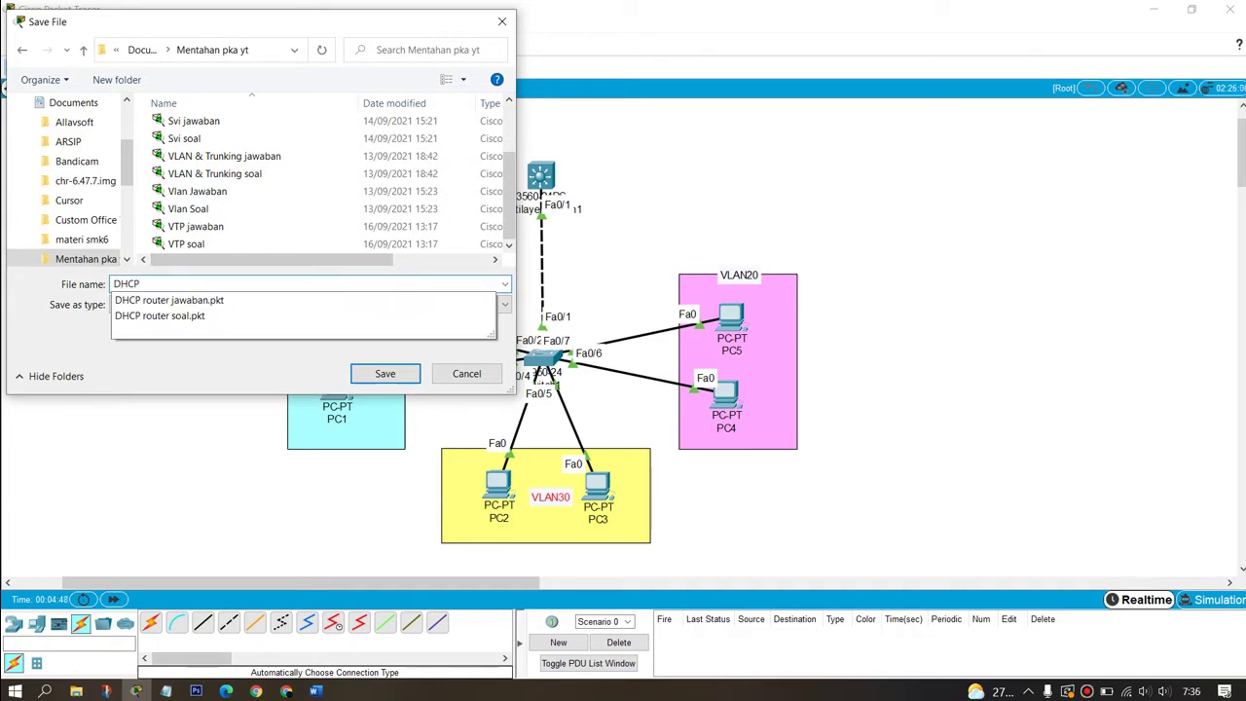
text( on)
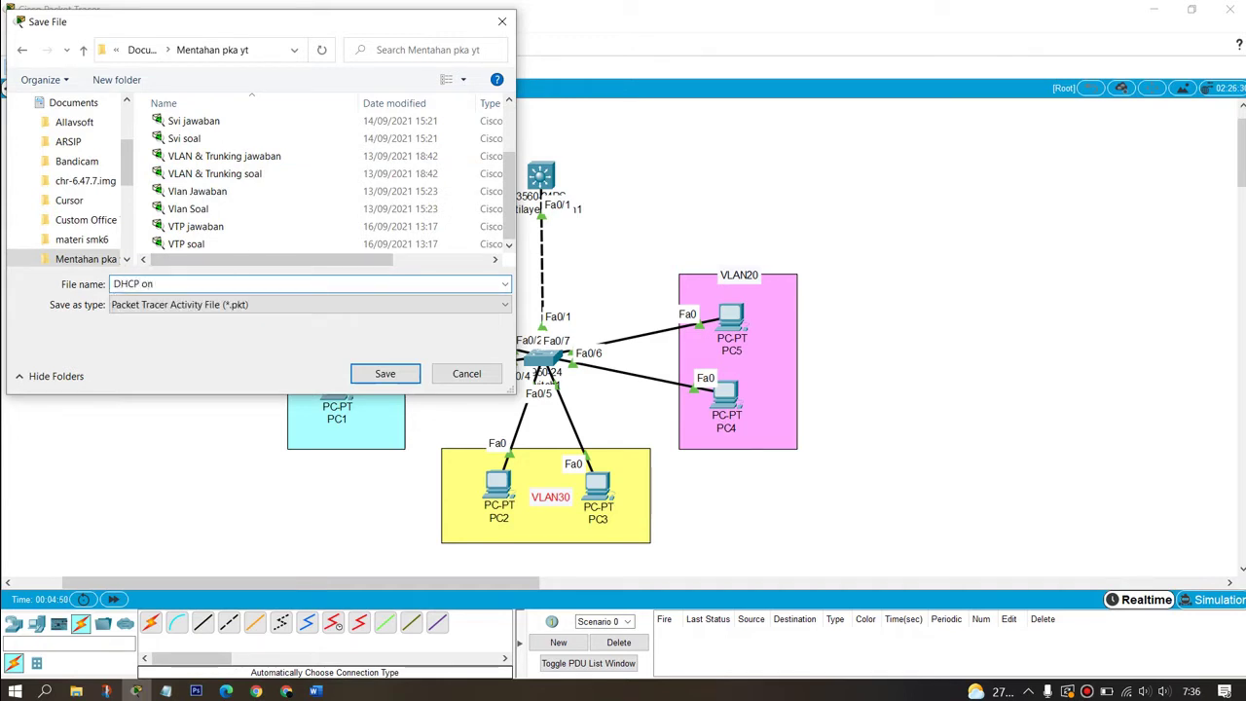
text( MLS)
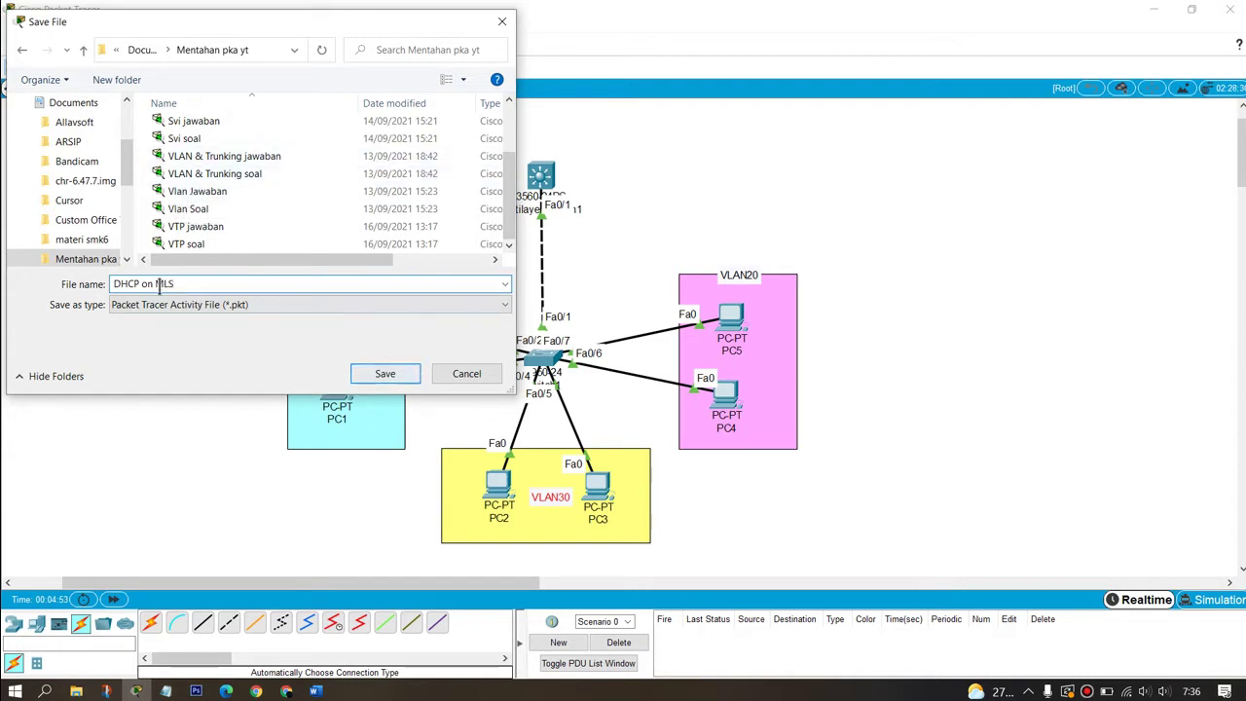
text( soal)
key(Return)
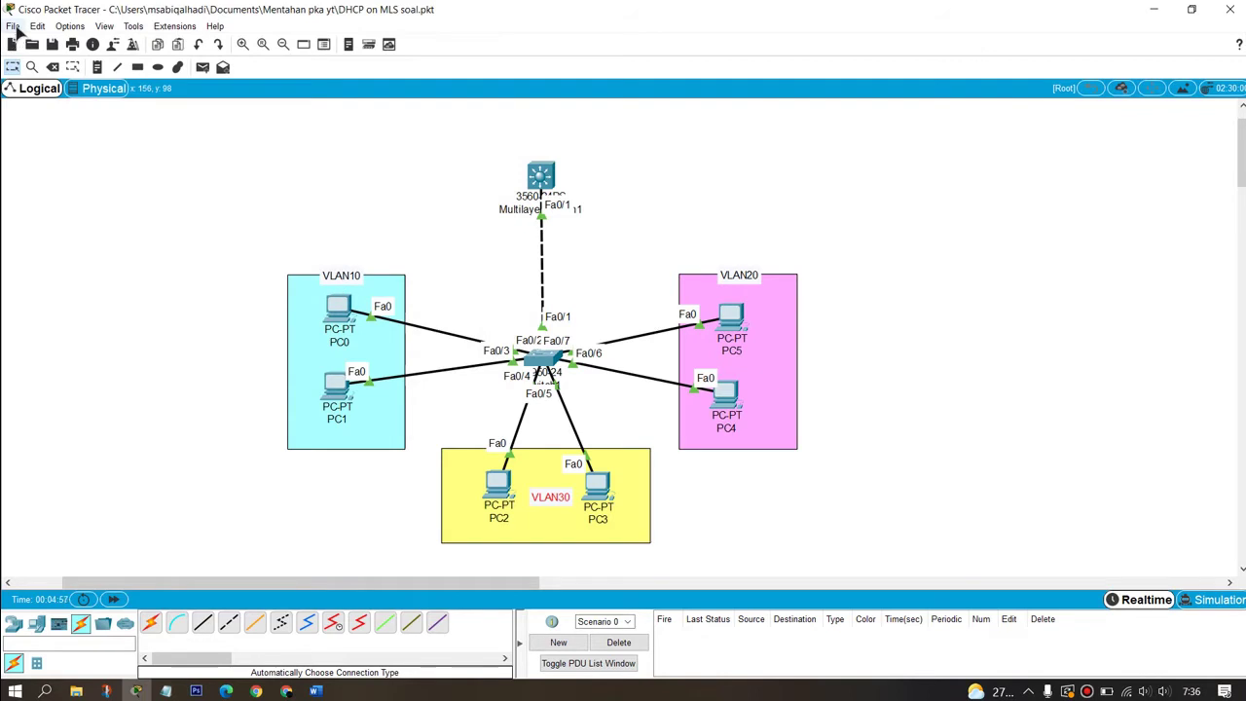
Step: Save a second copy named 'DHCP on MLS jawaban'
click(13, 25)
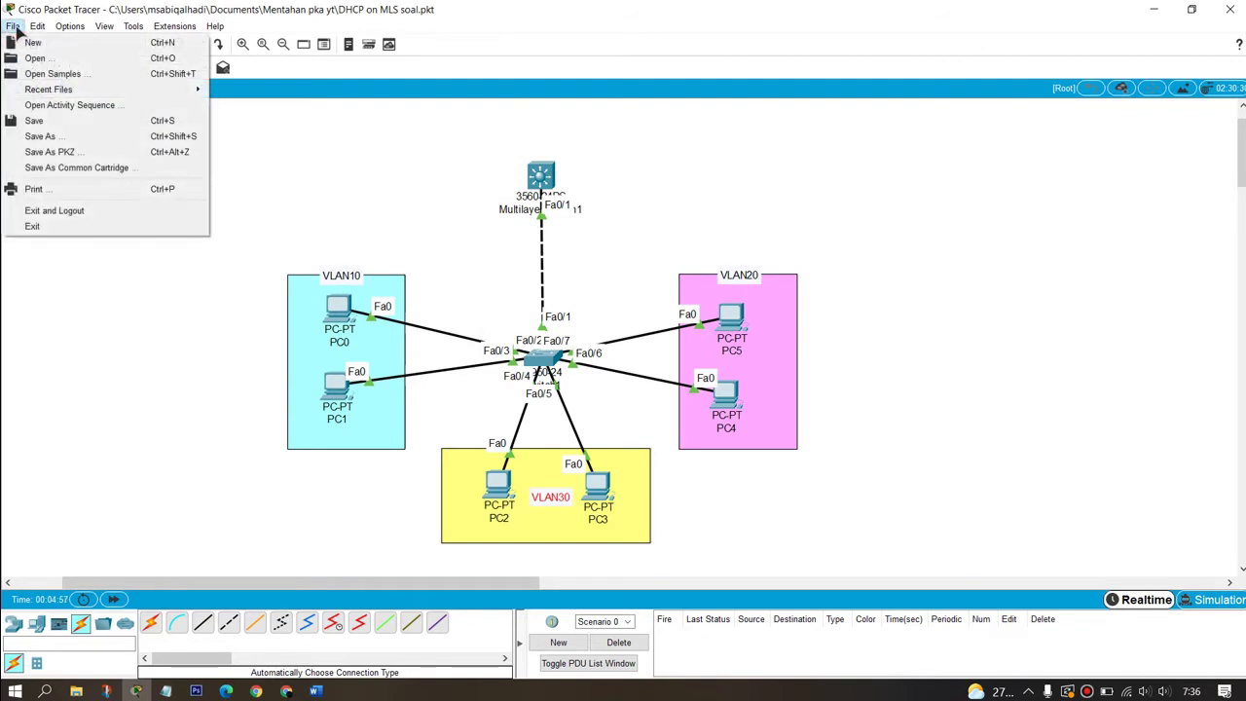
click(66, 137)
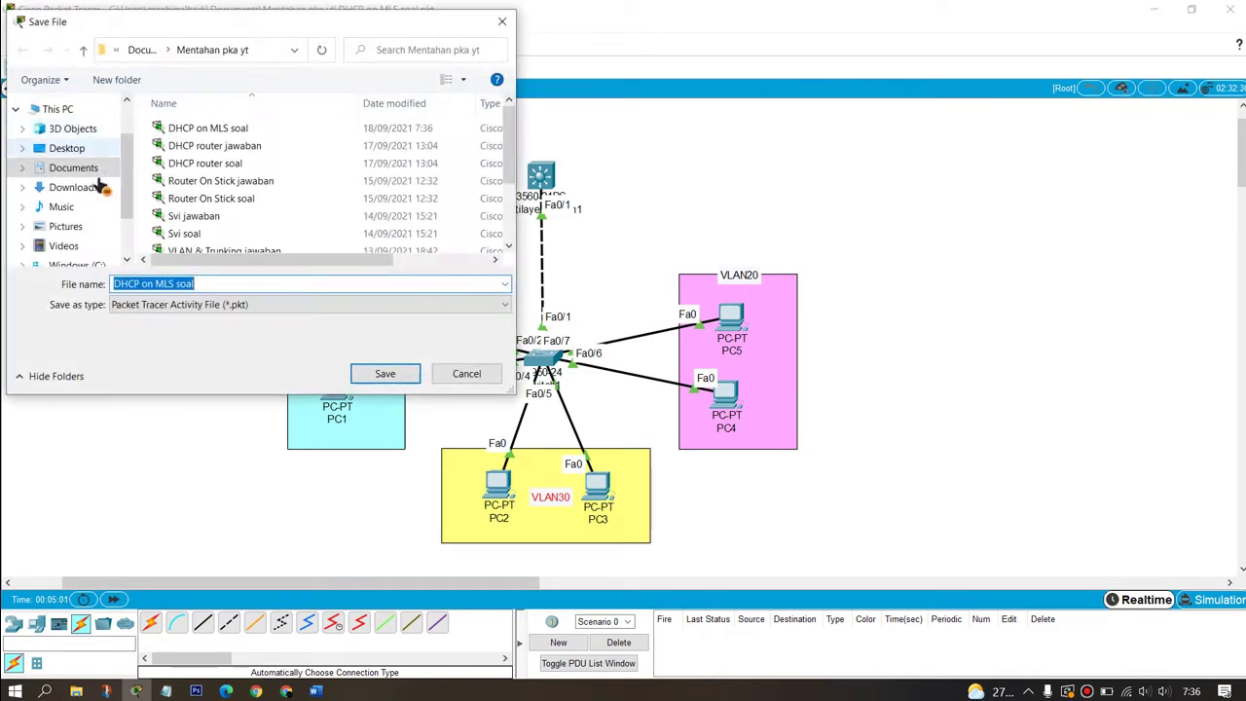
click(208, 285)
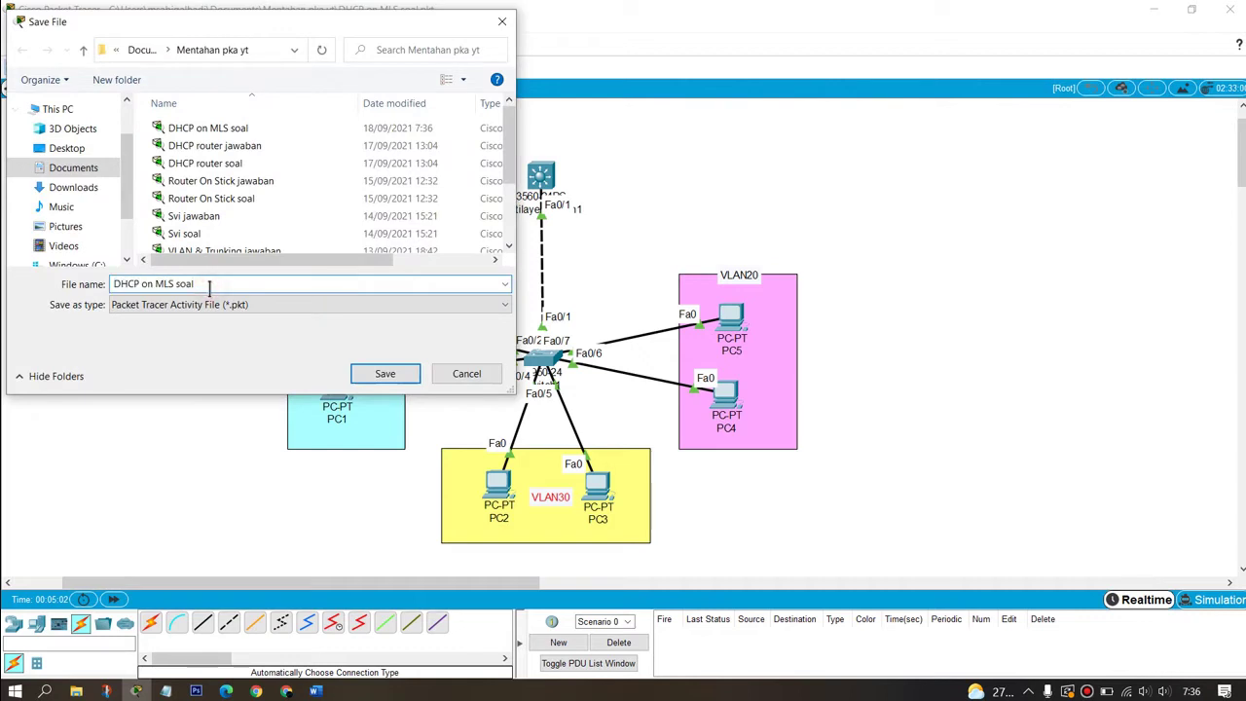
key(BackSpace)
key(BackSpace)
key(BackSpace)
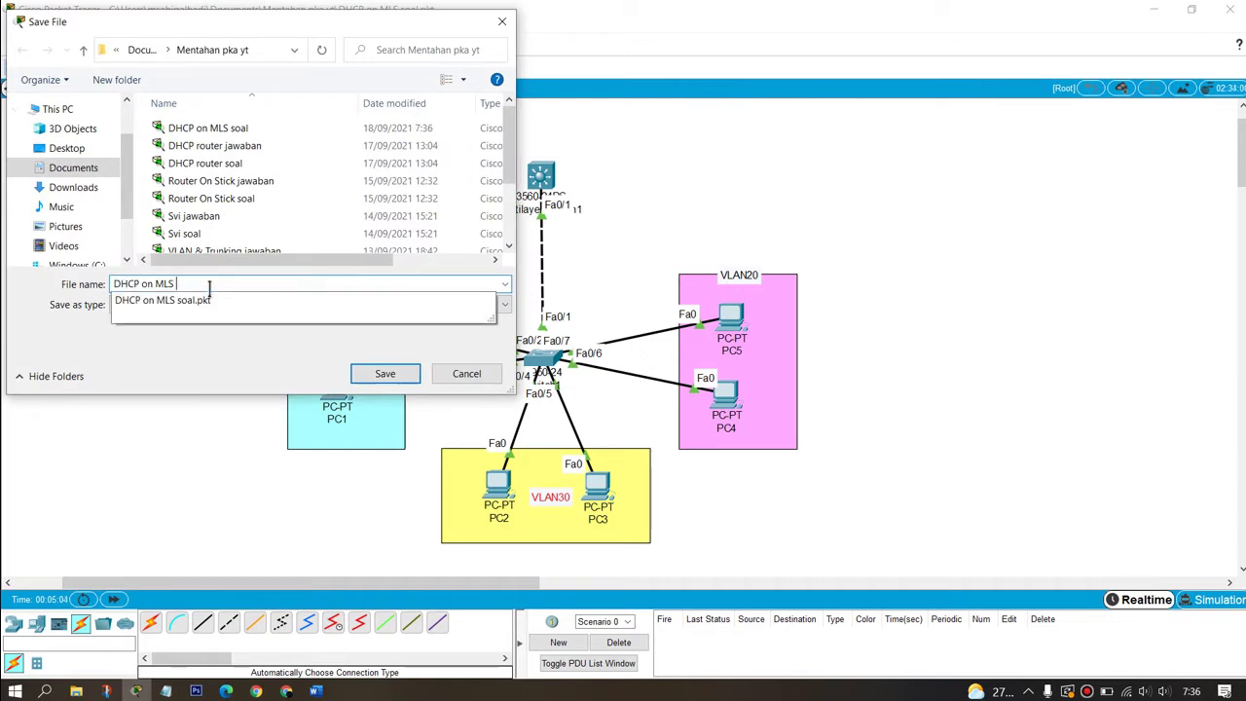
text(jawaban)
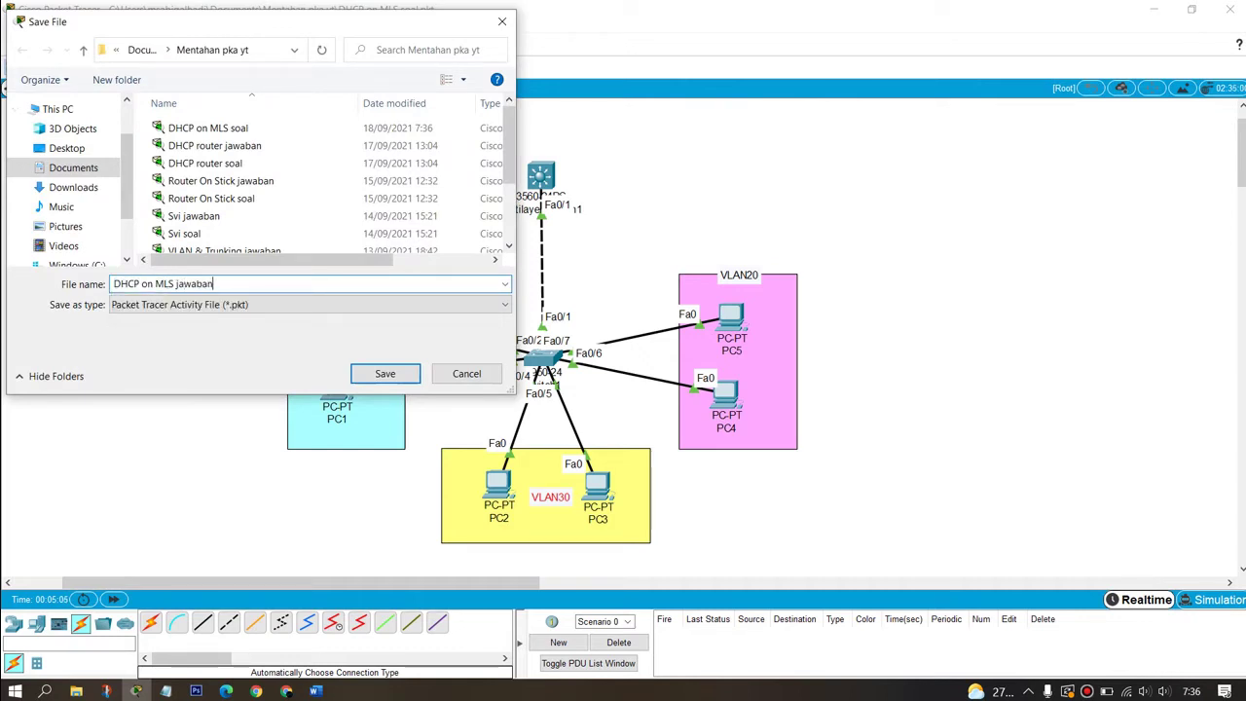
key(Return)
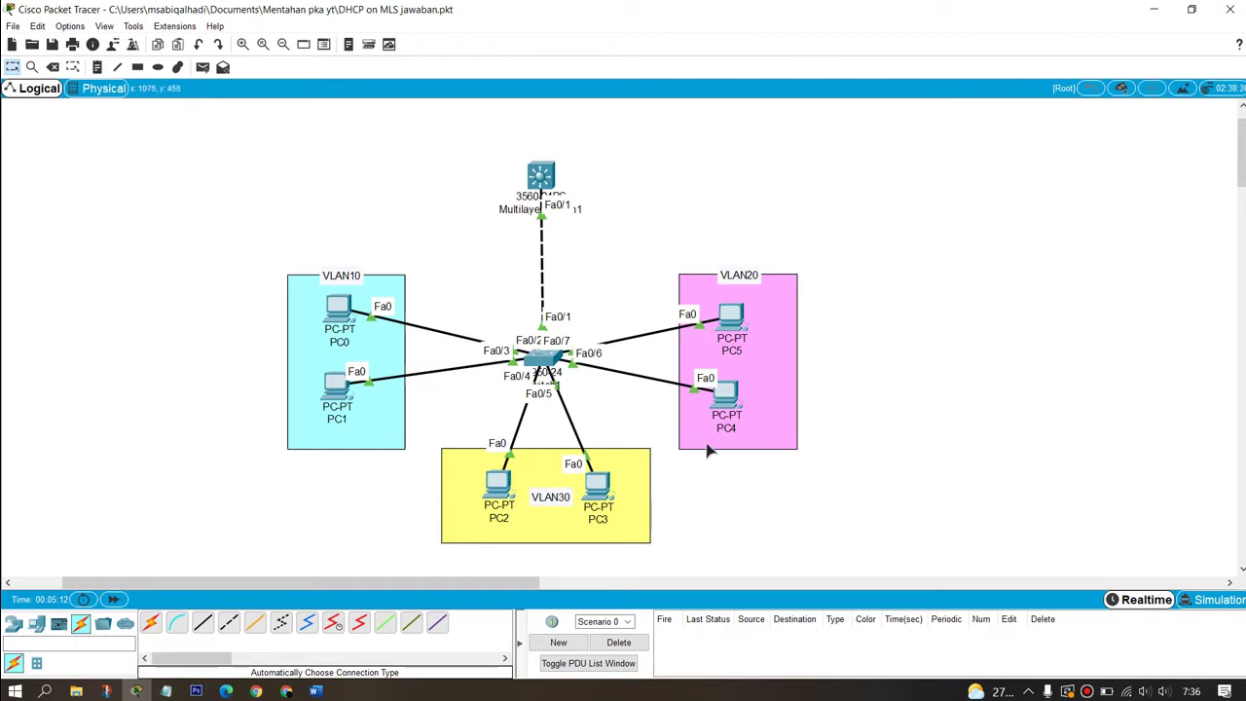
Step: Open Switch1's CLI in a widened window and enter privileged mode
drag(434, 584, 510, 587)
click(347, 360)
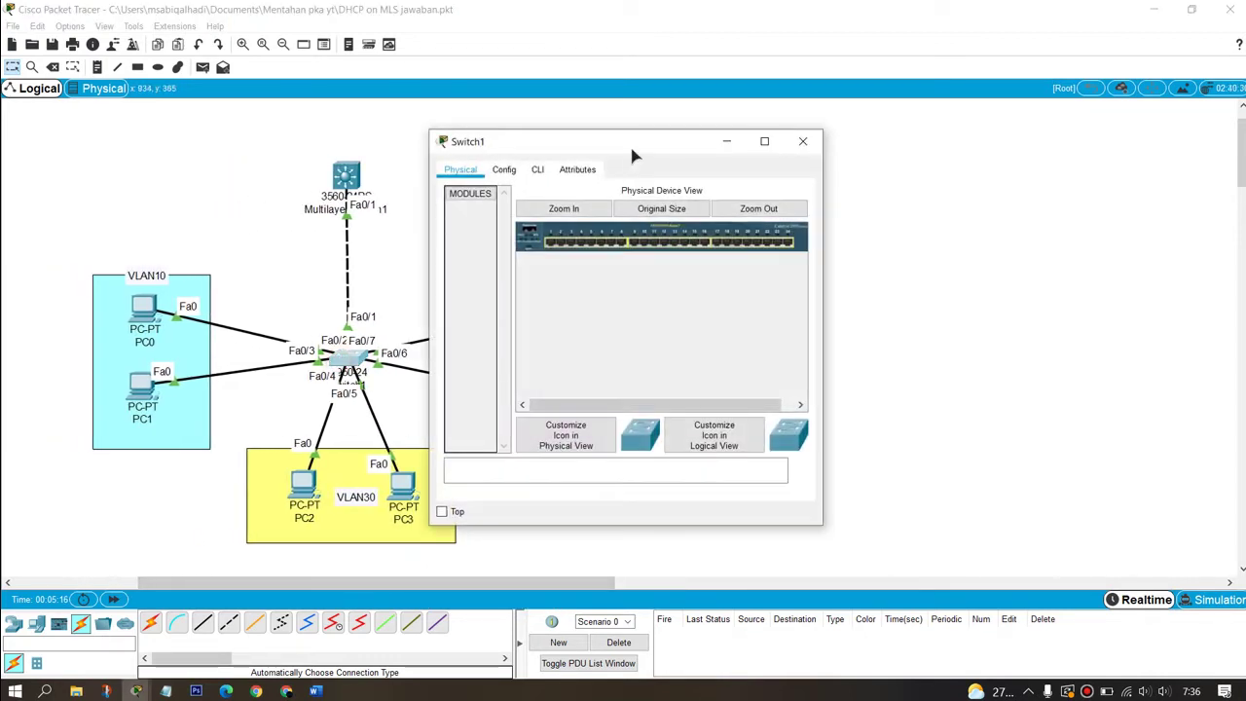
drag(629, 143, 1087, 178)
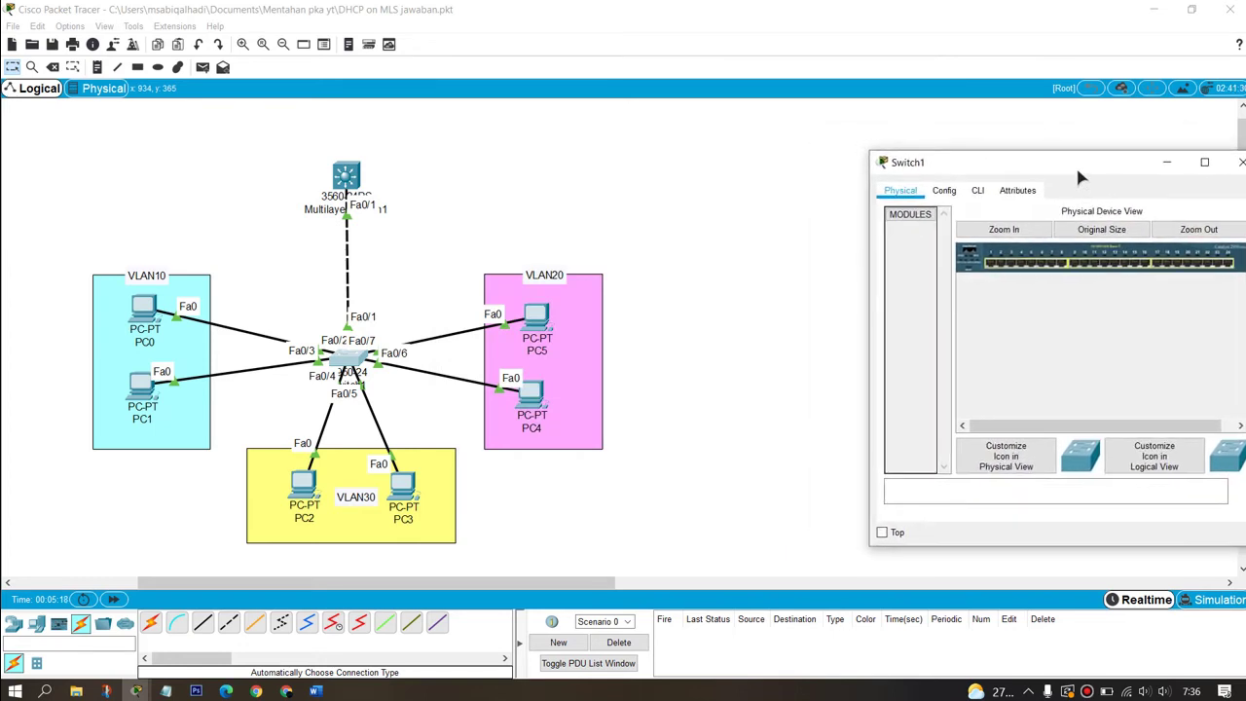
drag(865, 303, 629, 292)
click(738, 190)
key(Return)
key(Return)
key(Return)
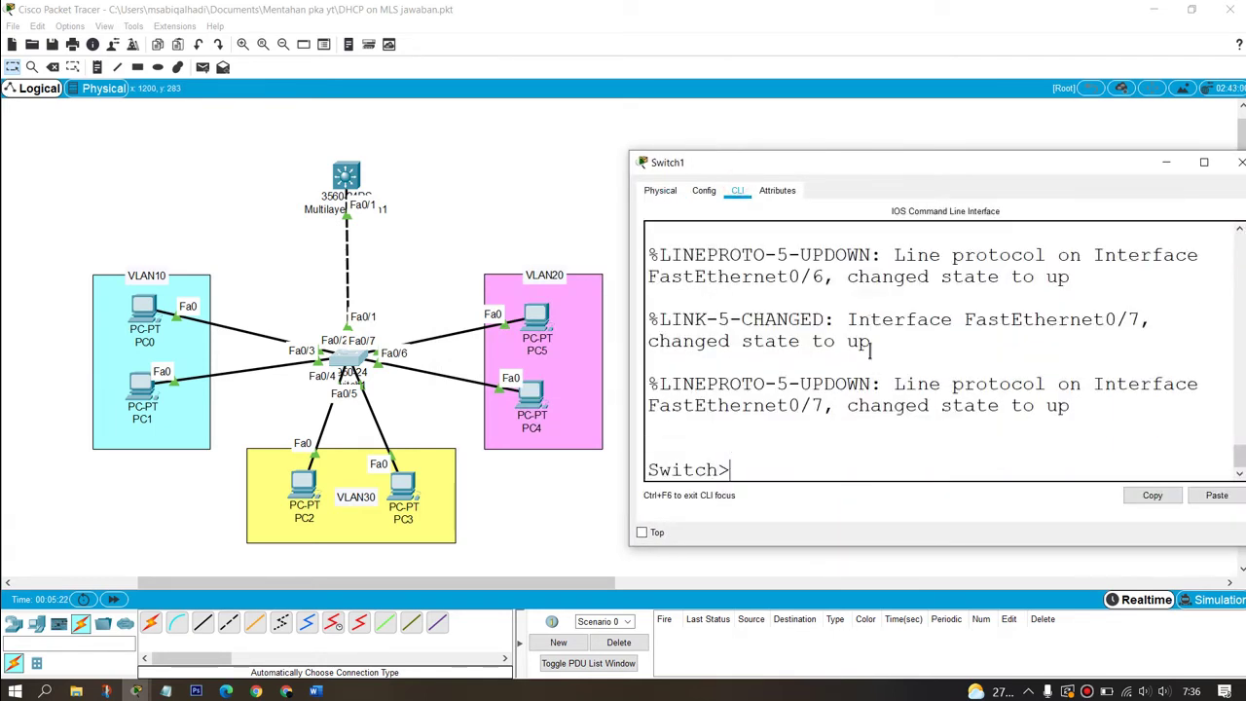
text(en)
key(Return)
Step: Create VLANs 10, 20 and 30 named VLAN10, VLAN20 and VLAN30 in Switch1's VLAN database
text(vla)
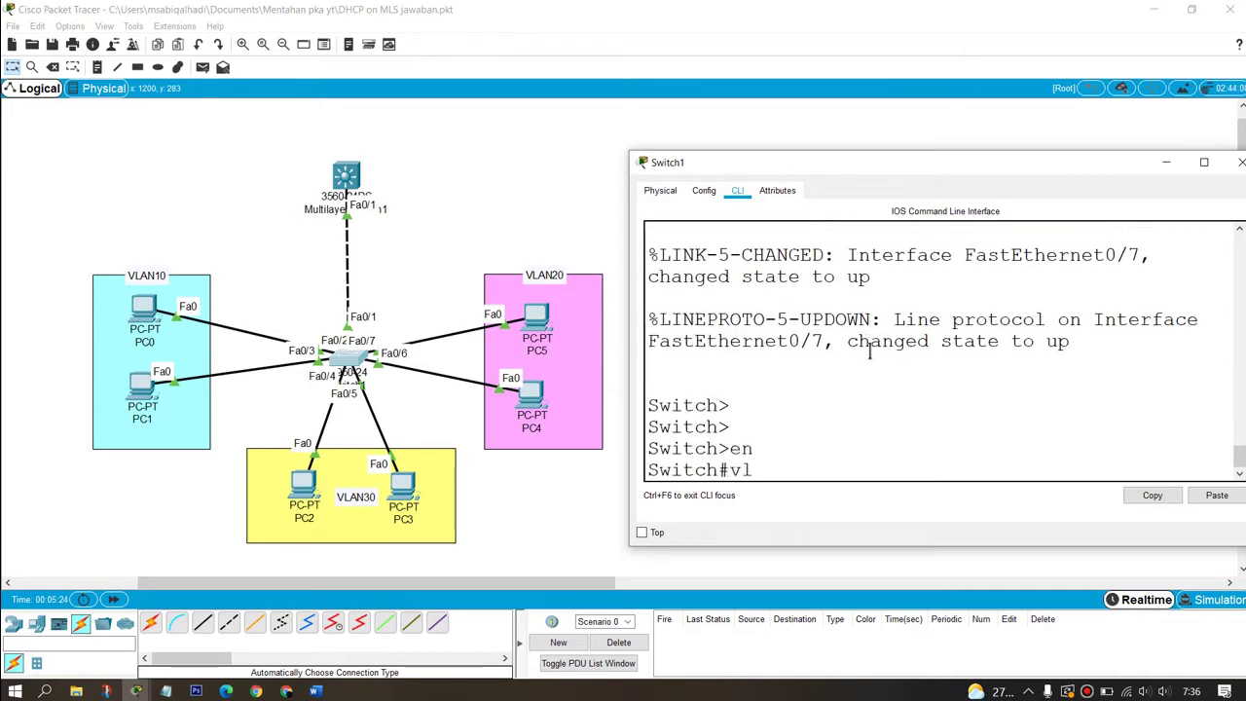
key(Tab)
text(da)
key(Tab)
key(Return)
text(vlan)#vla)
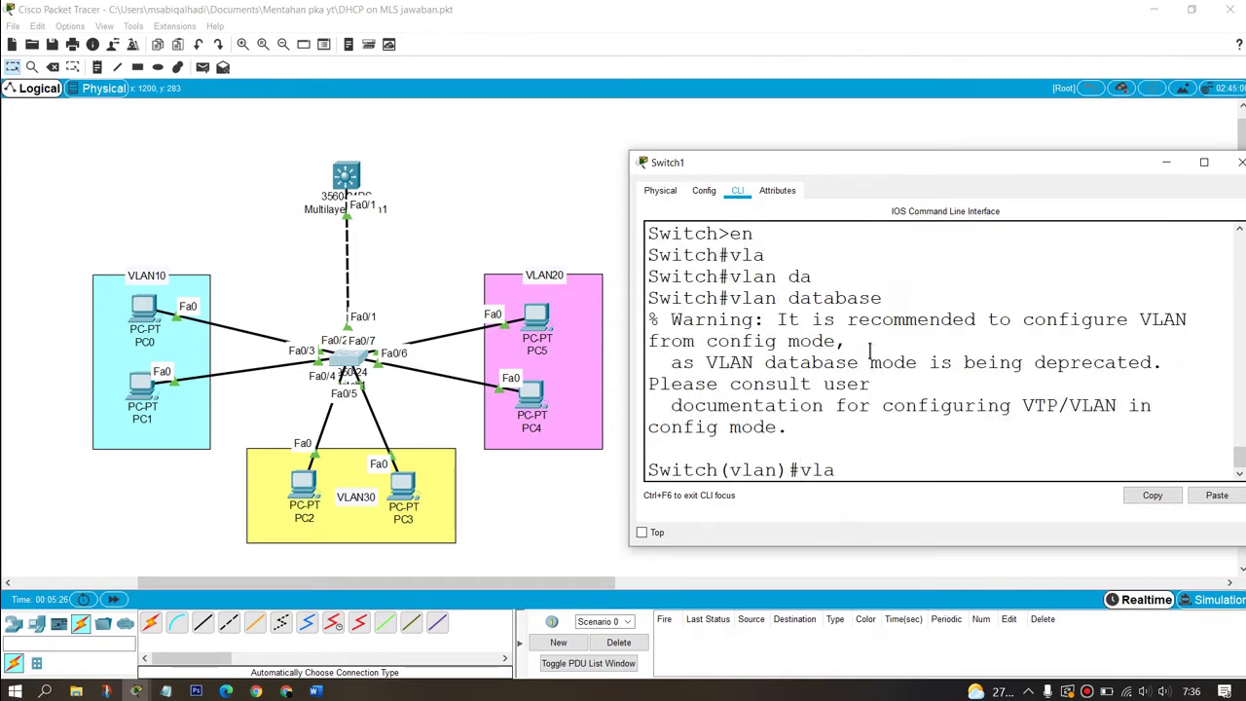
key(Tab)
text(10 na)
key(Tab)
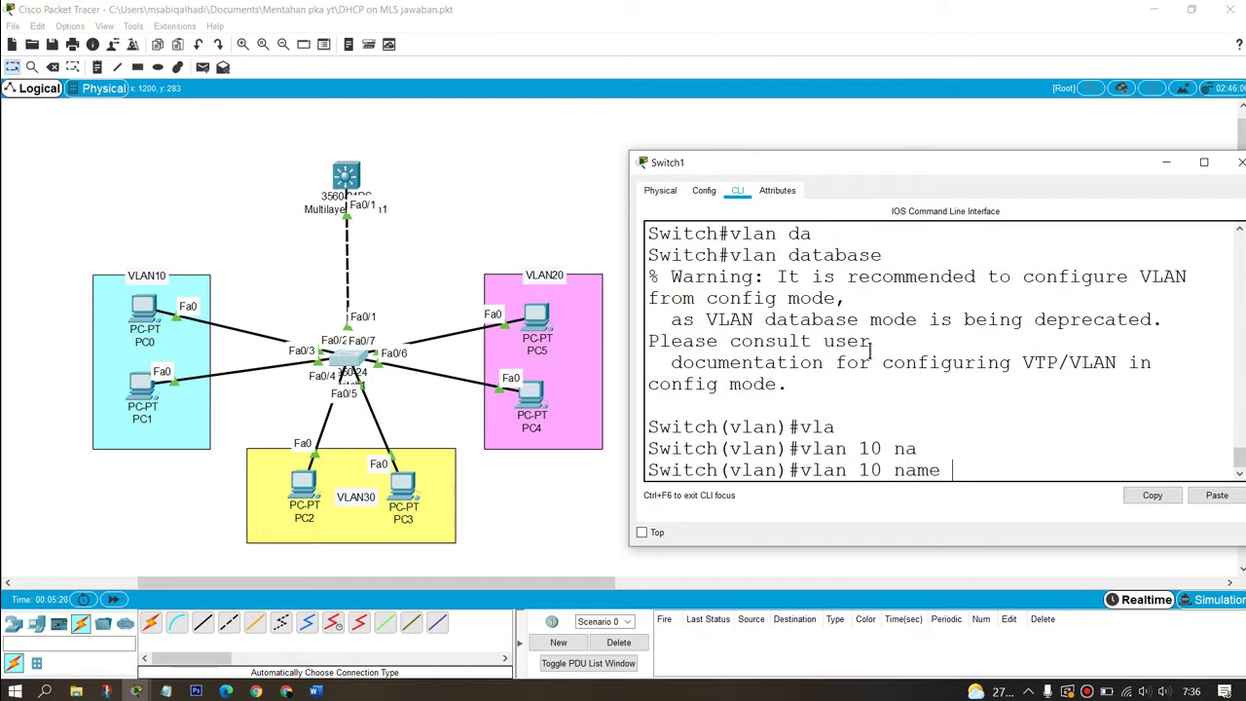
text(VLAN10)
key(Return)
key(Up)
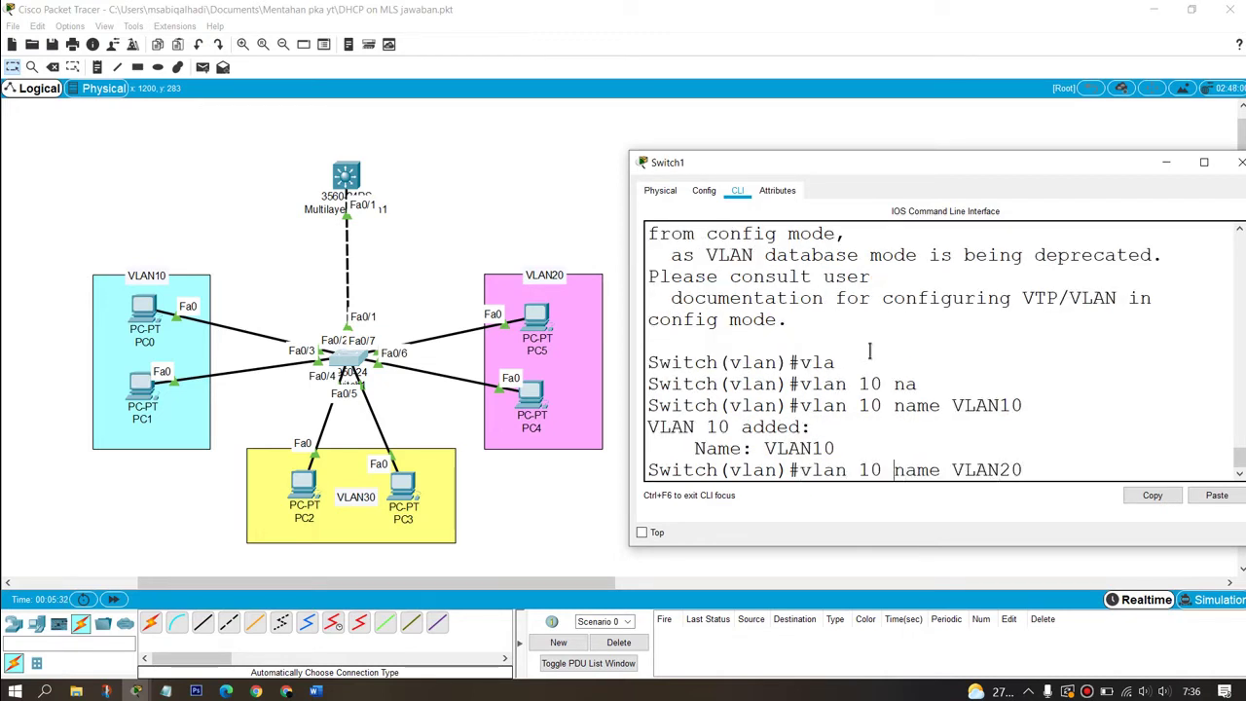
key(BackSpace)
key(BackSpace)
text(20)
key(Return)
key(Up)
key(Left)
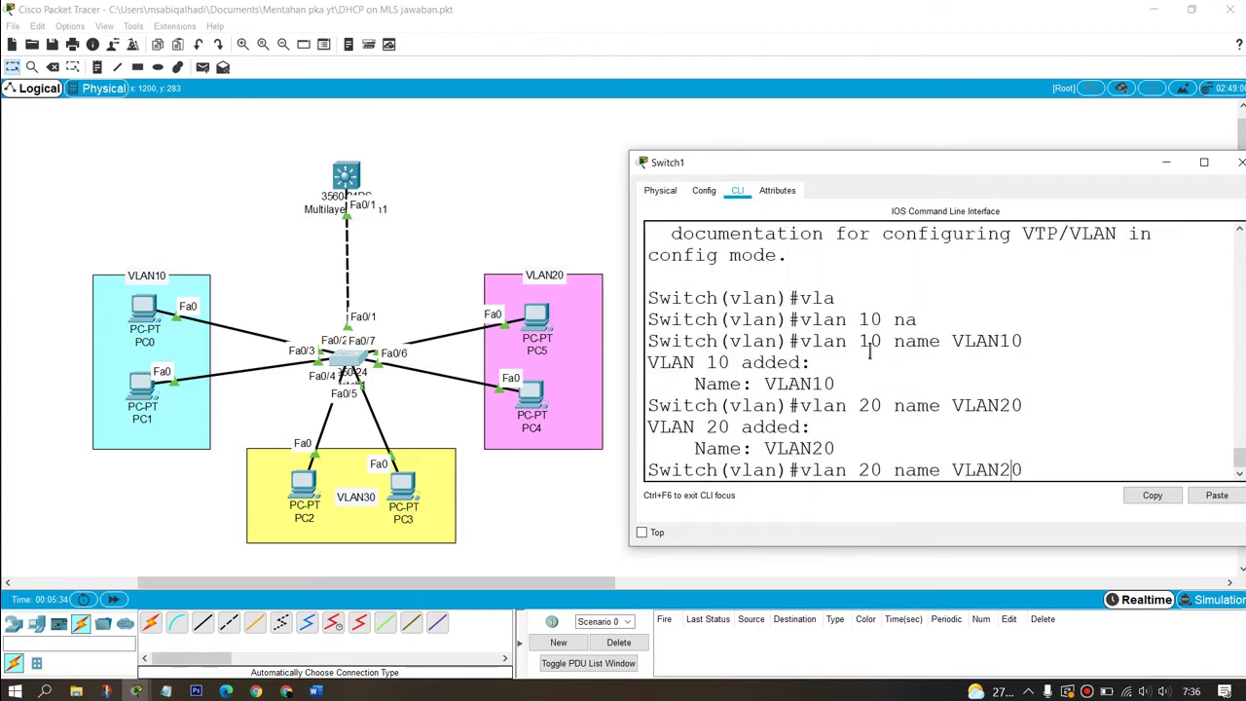
key(Left)
key(Left)
key(Return)
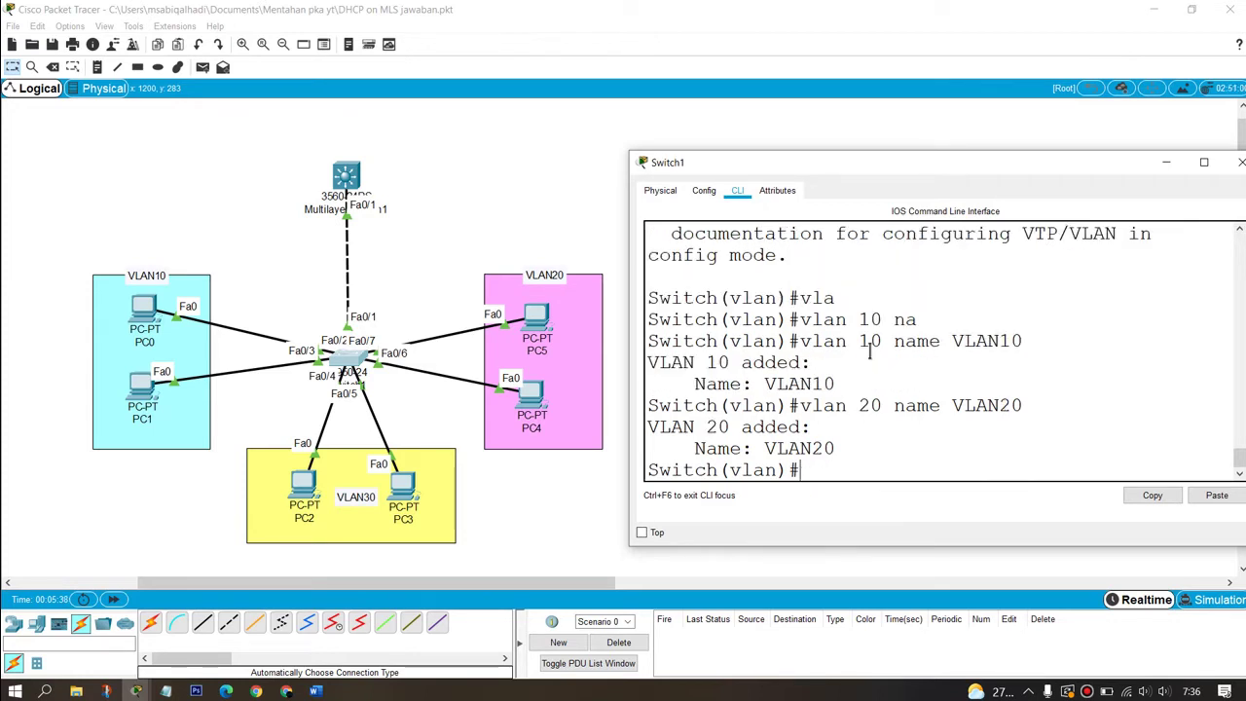
text(ex)
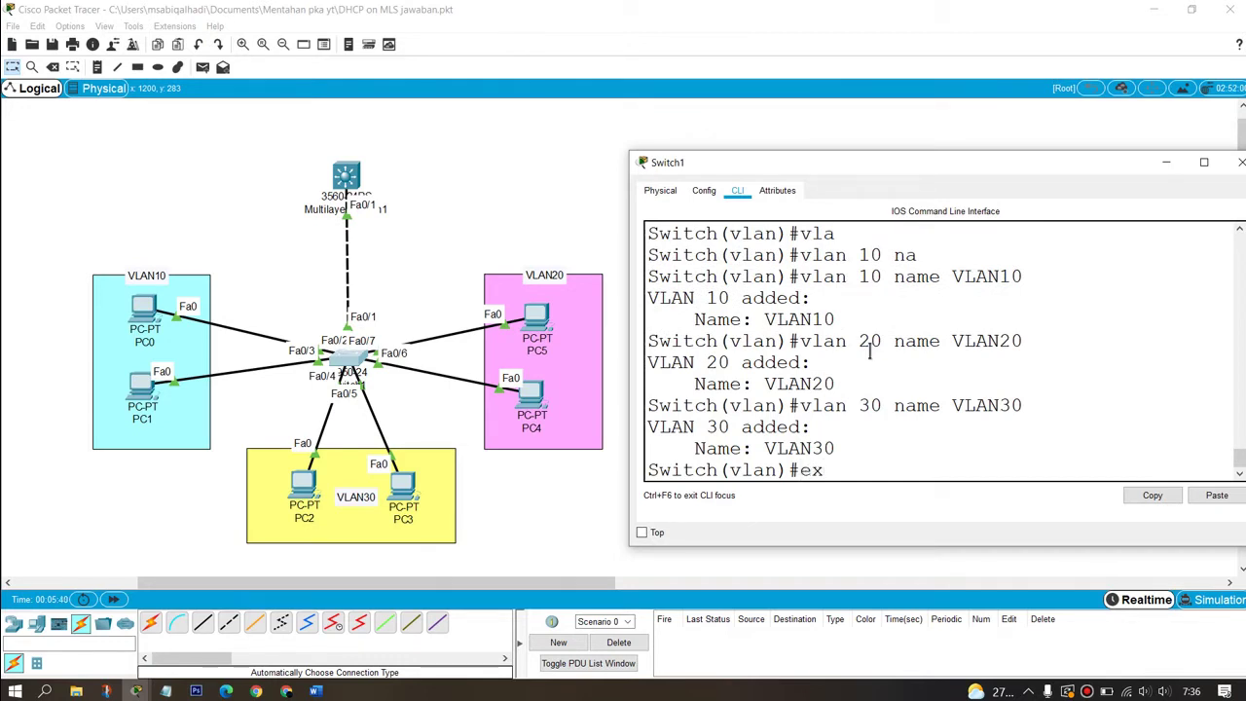
key(Return)
Step: Make ports Fa0/2-3 portfast access ports in VLAN 10
text(conf t)
key(Return)
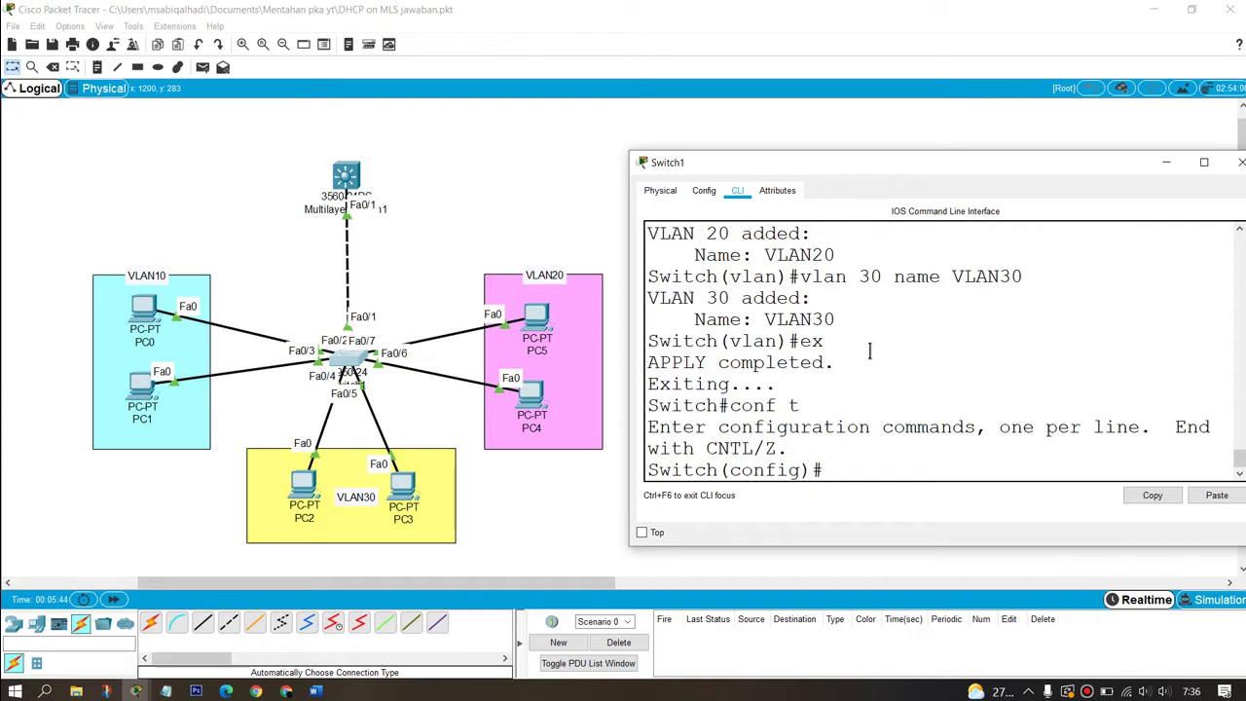
text(int r)
key(Tab)
text(fa0)
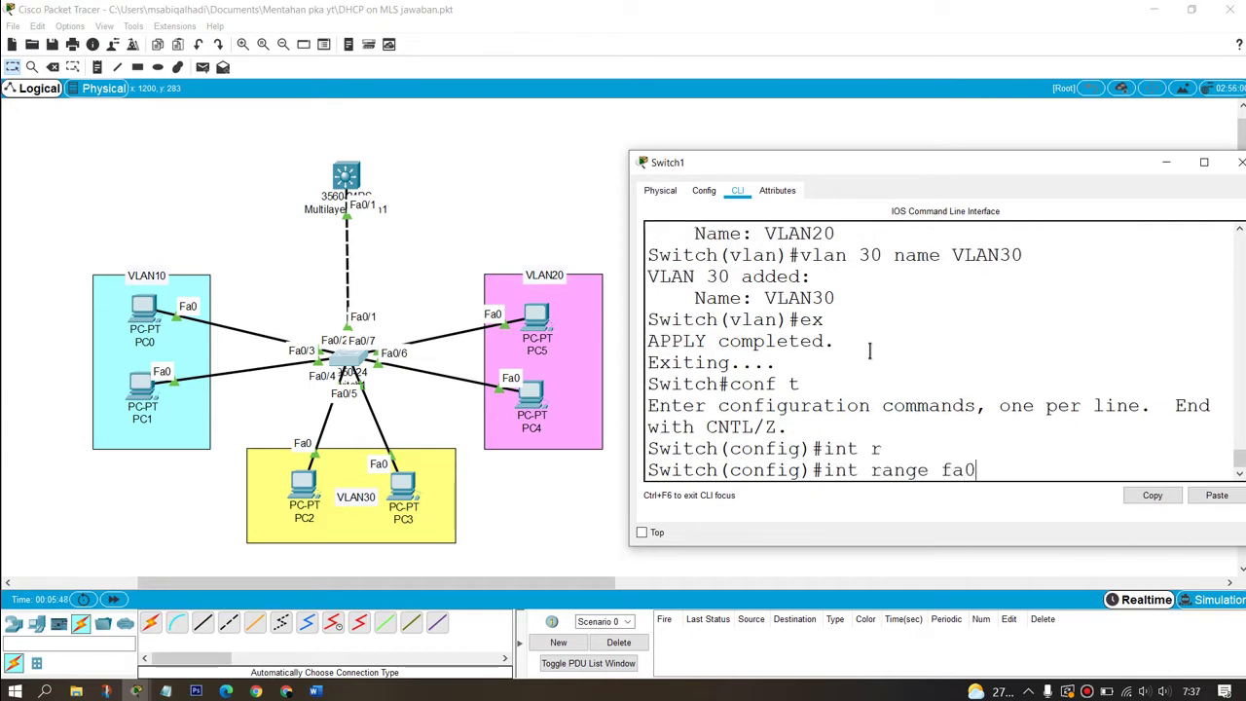
text(/2-3)
key(Return)
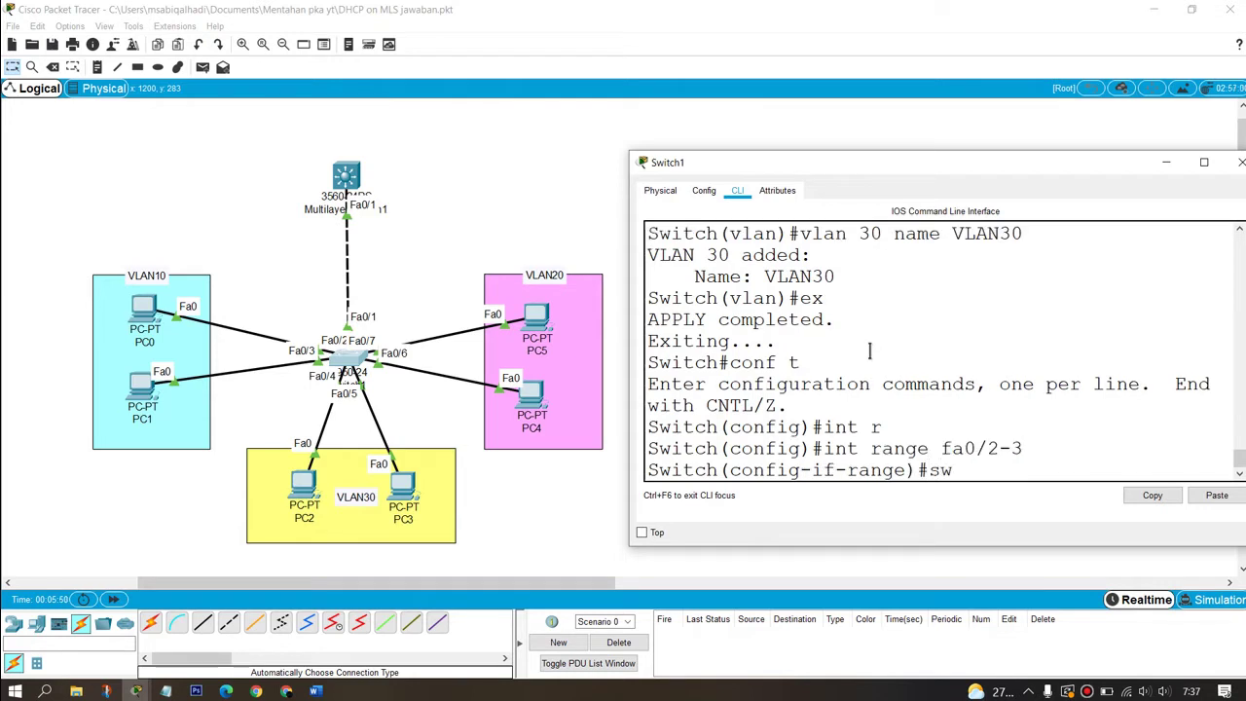
text(sw mod acc)
key(Return)
text(s)
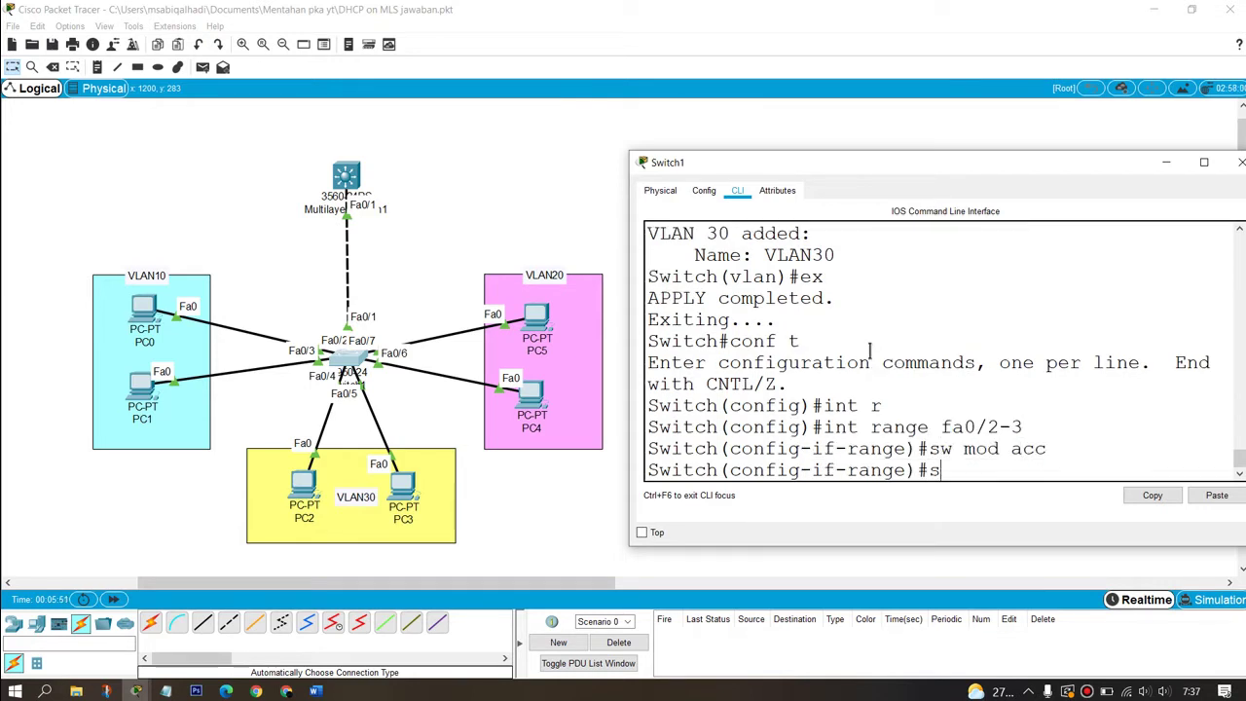
text(w acc vla)
key(Tab)
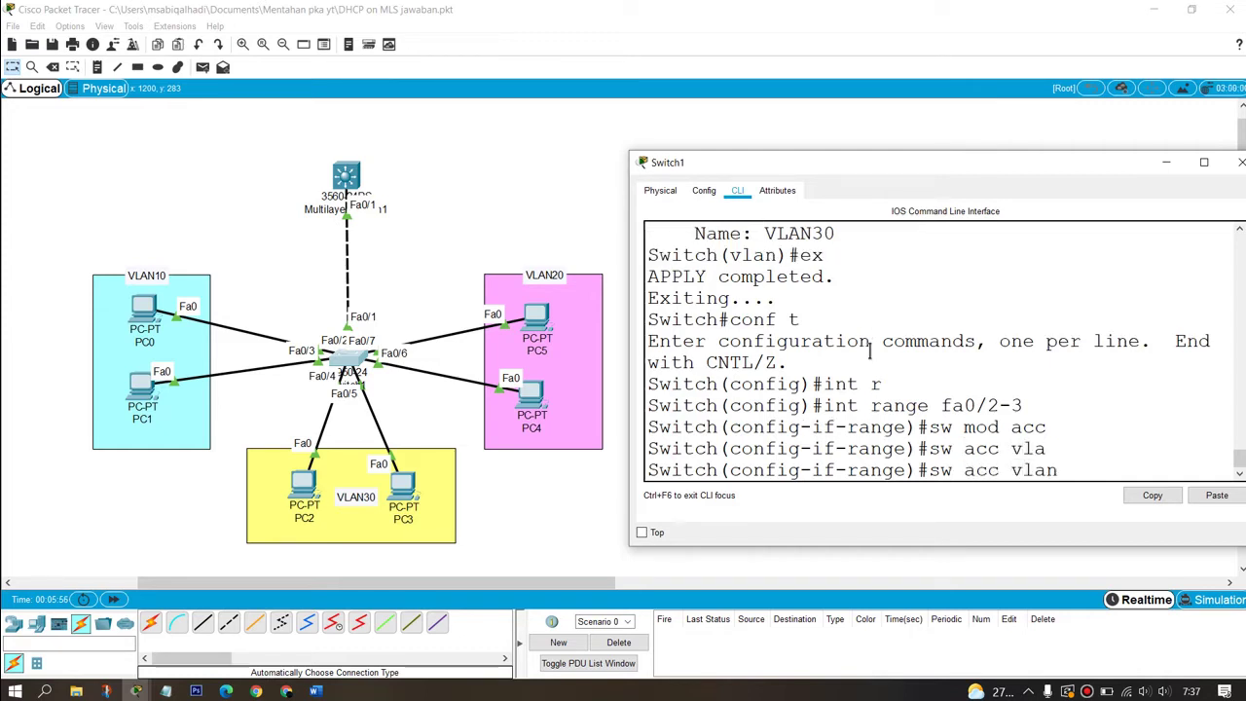
text(10)
key(Return)
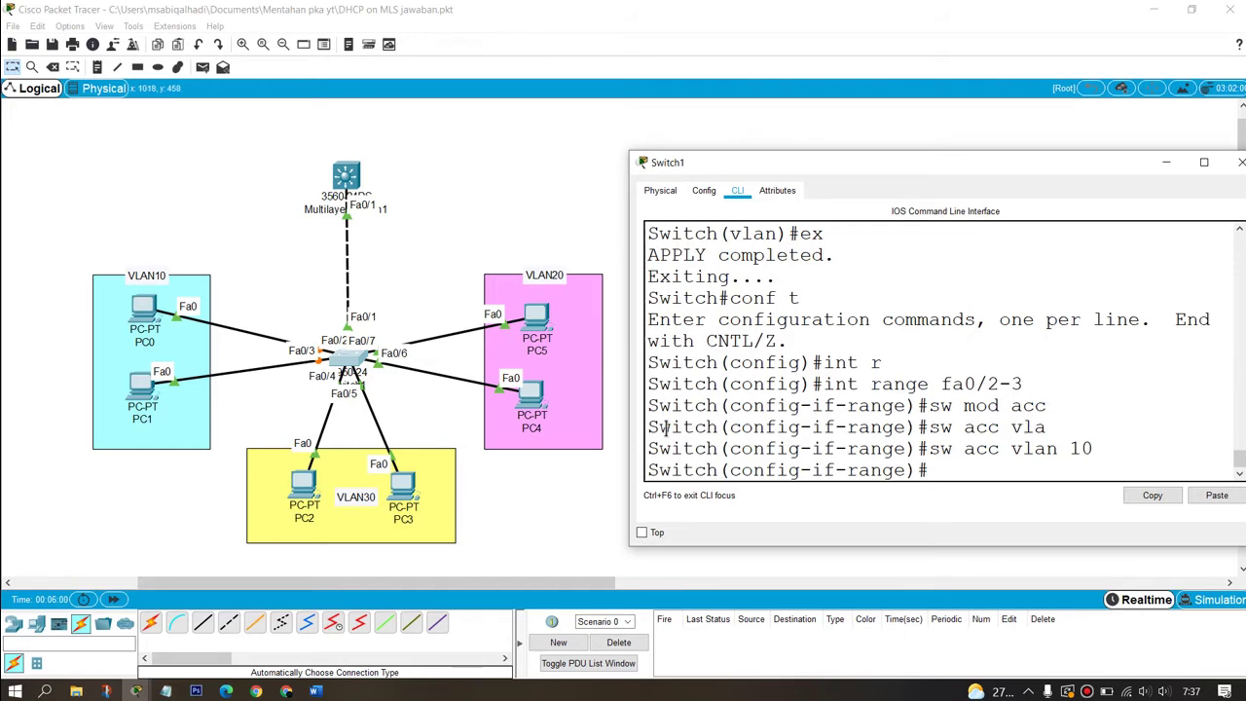
text(sa)
key(Tab)
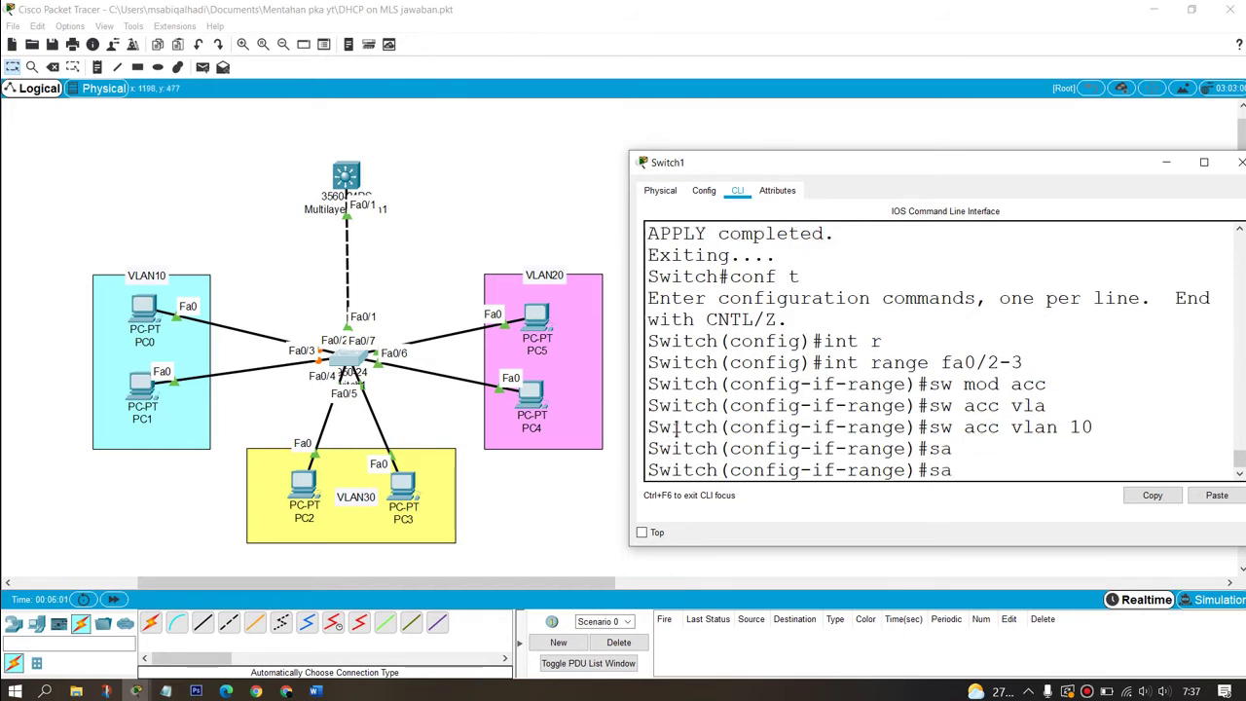
text(p)
key(BackSpace)
key(BackSpace)
text(pa)
key(Tab)
text(po)
key(Tab)
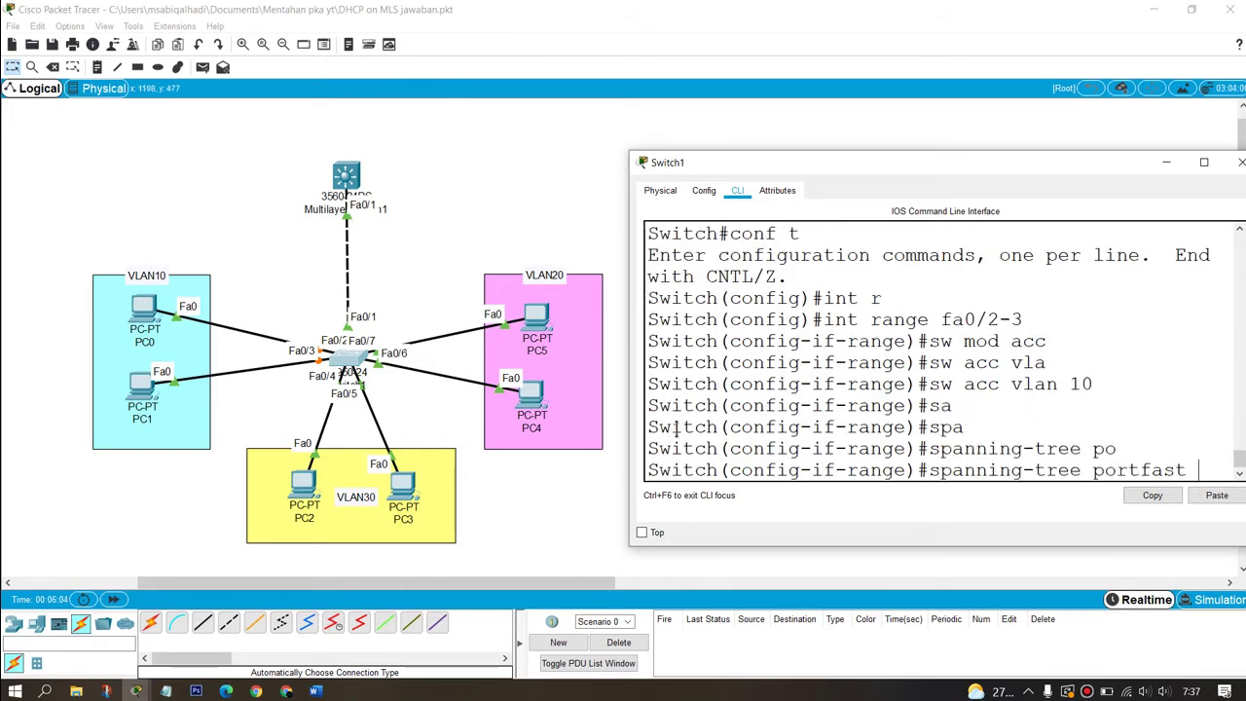
key(Return)
text(e)#ex)
key(Return)
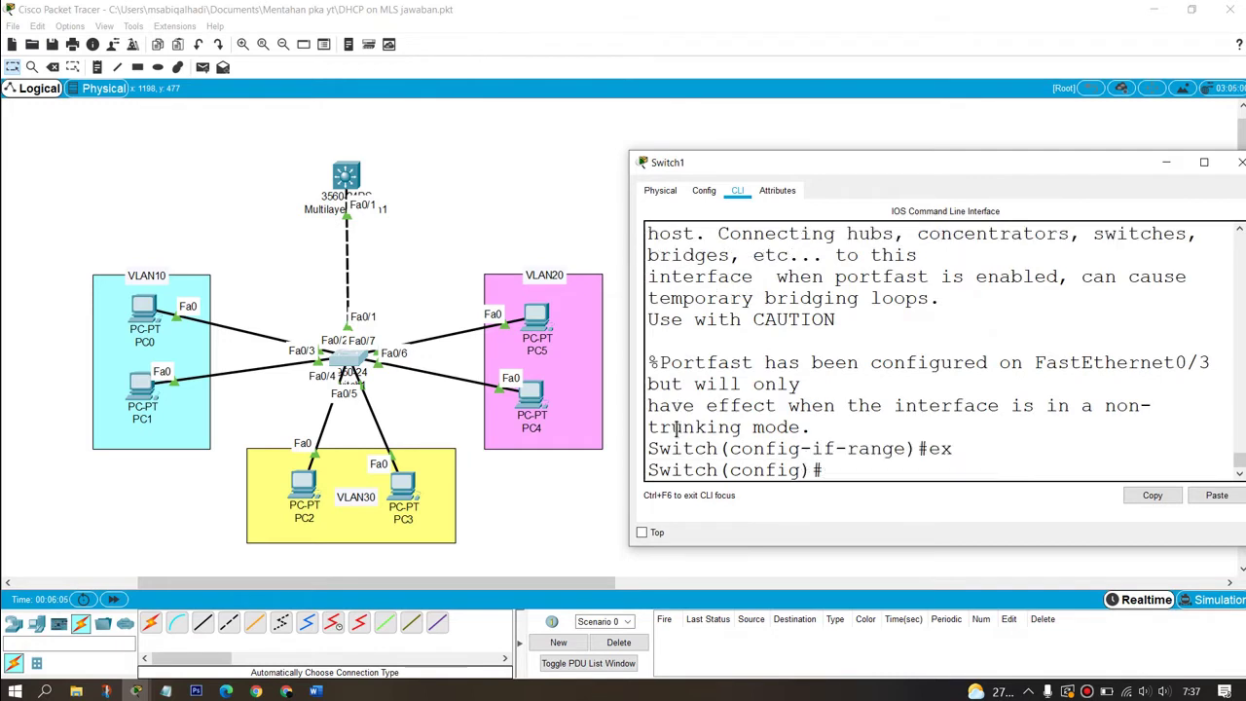
Step: Make ports Fa0/4-5 portfast access ports in VLAN 30
text(int r)
key(Tab)
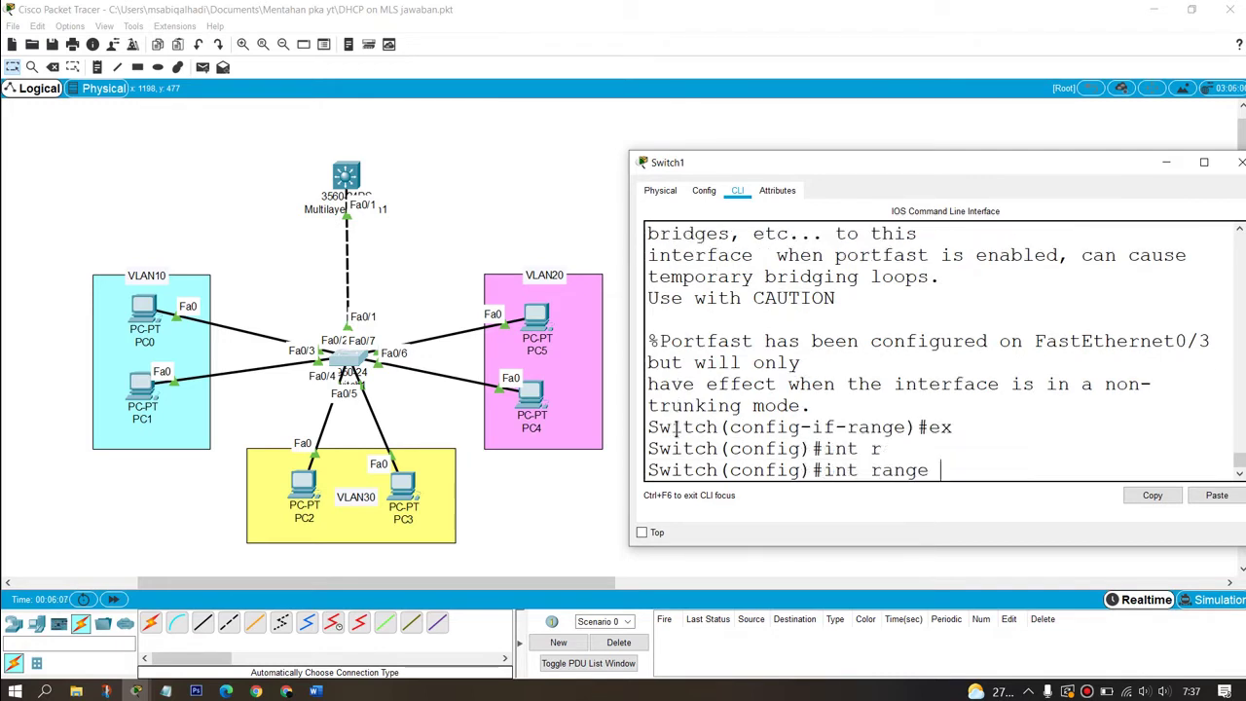
text(fa0/4-5)
key(Return)
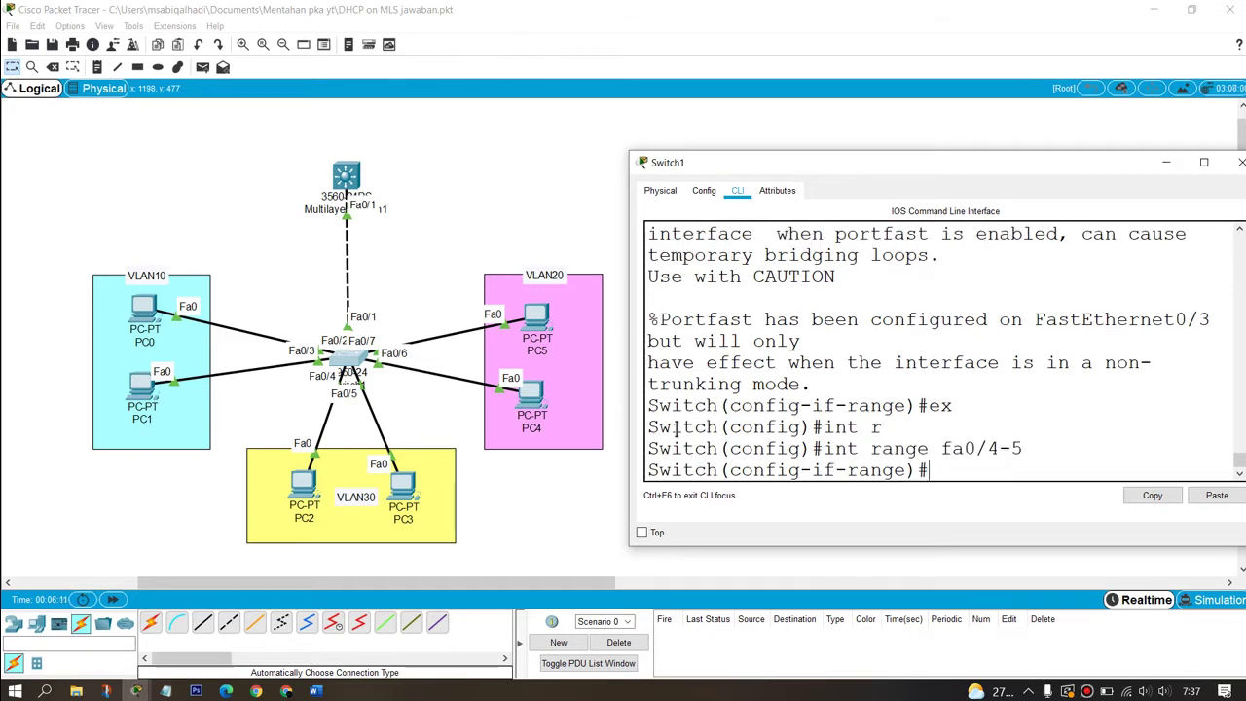
text(sw mod acc)
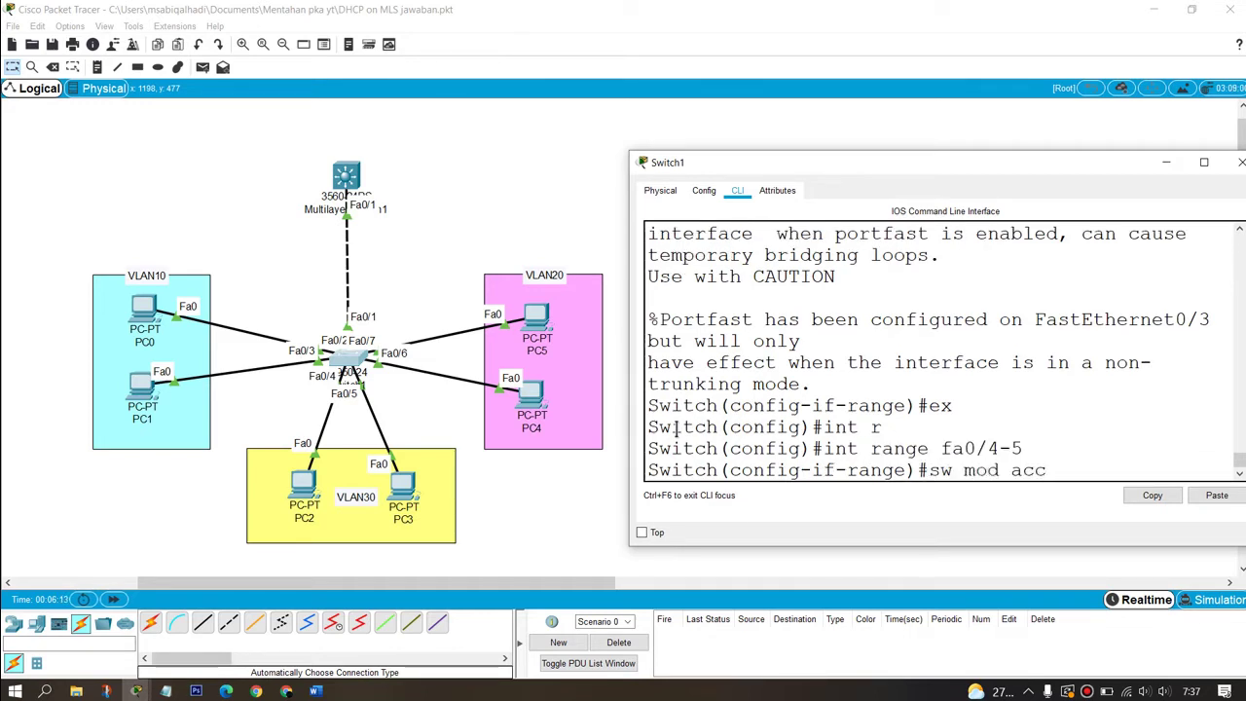
key(Return)
text(sw acc vla)
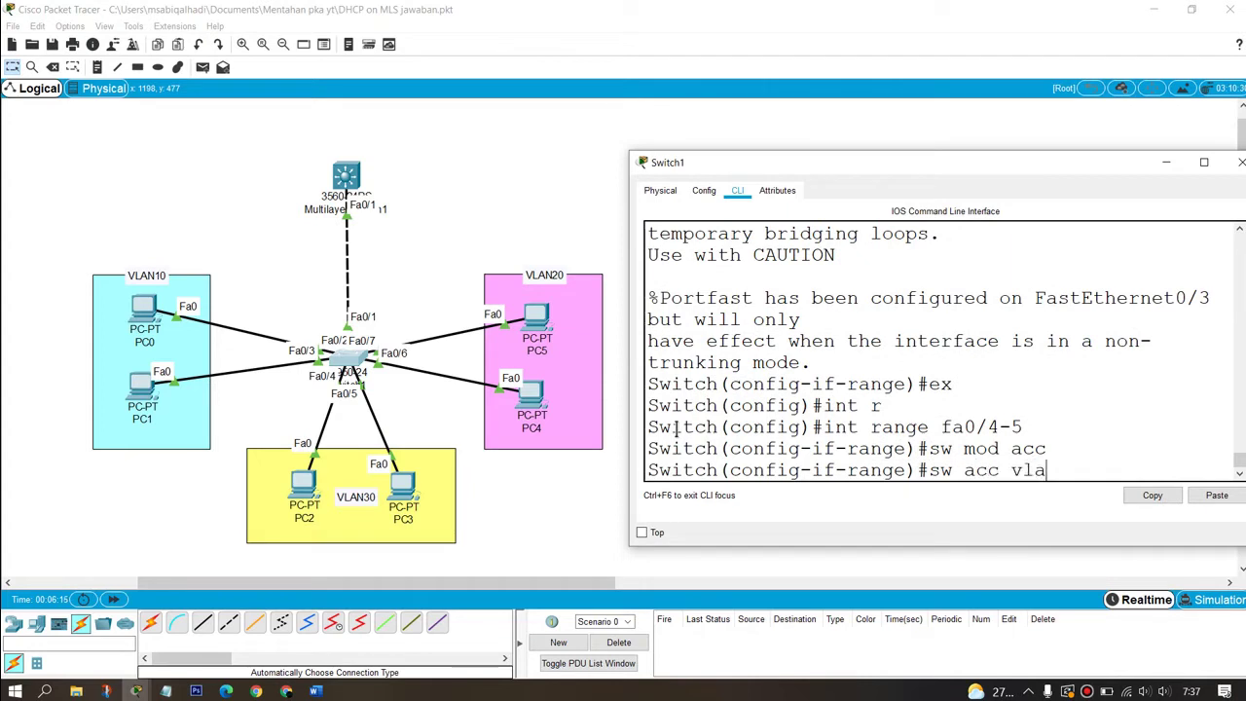
key(Tab)
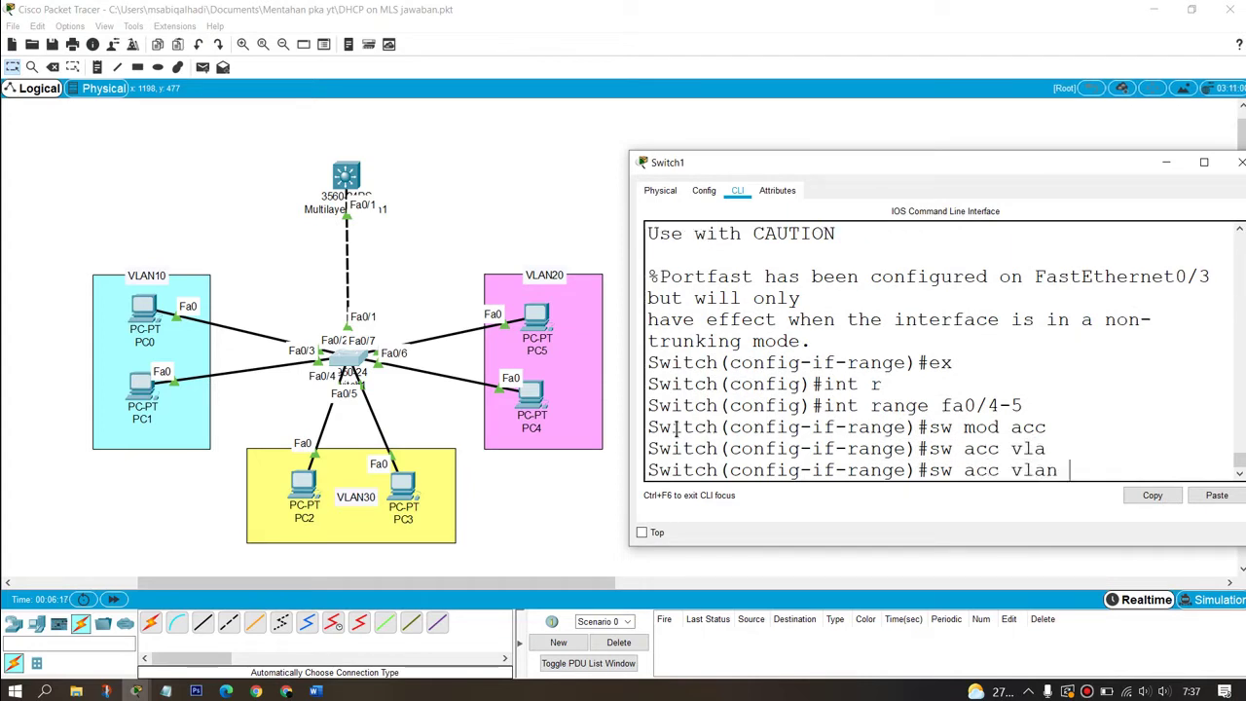
text(30)
key(Return)
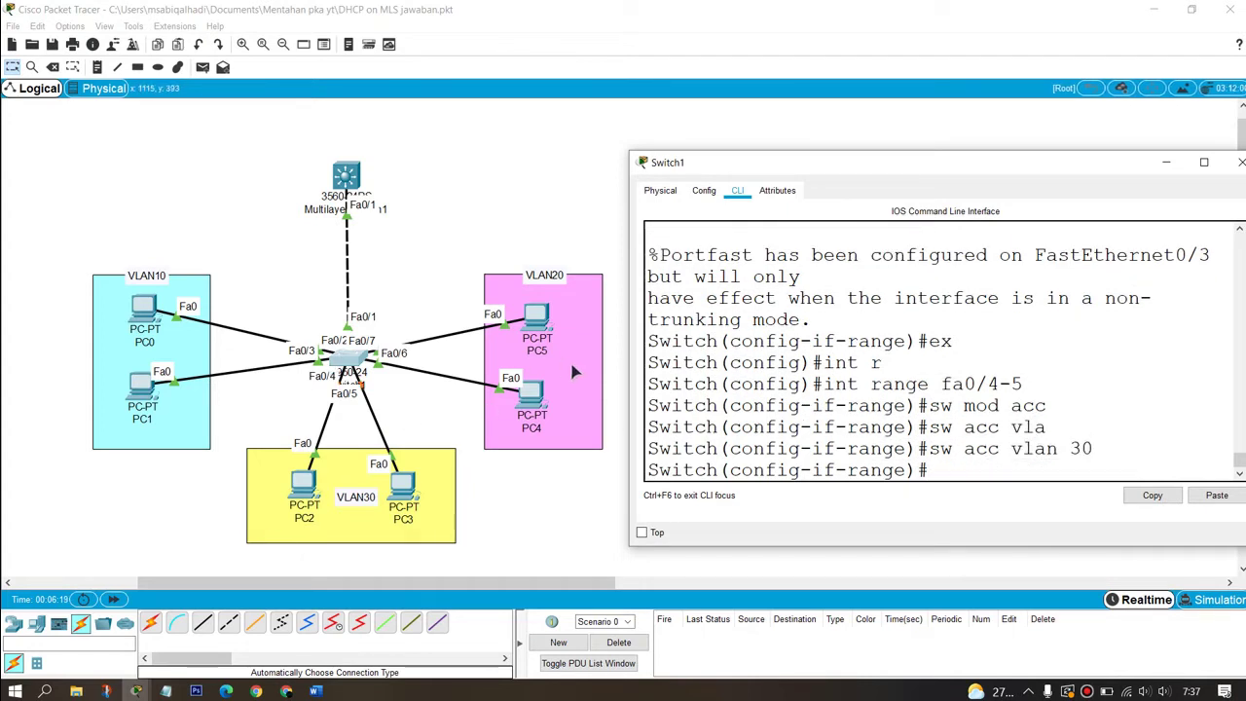
text(spa)
key(Tab)
text(po)
key(Tab)
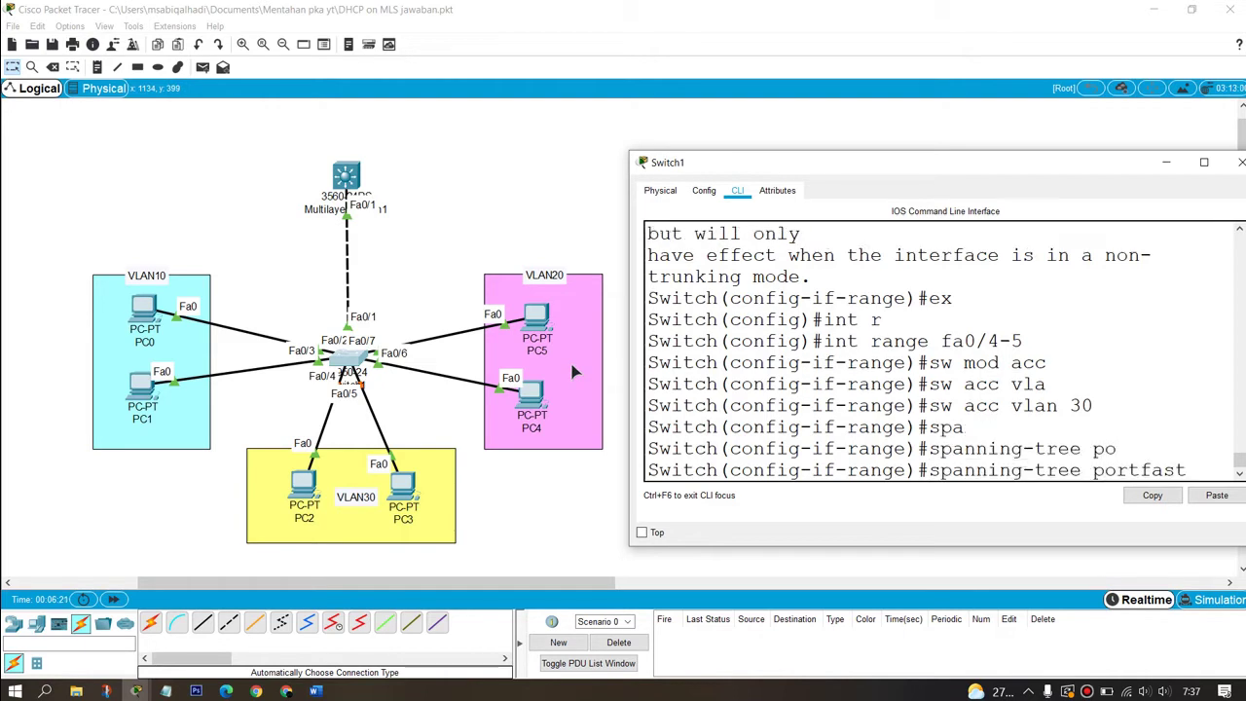
key(Return)
text(ex)
key(Return)
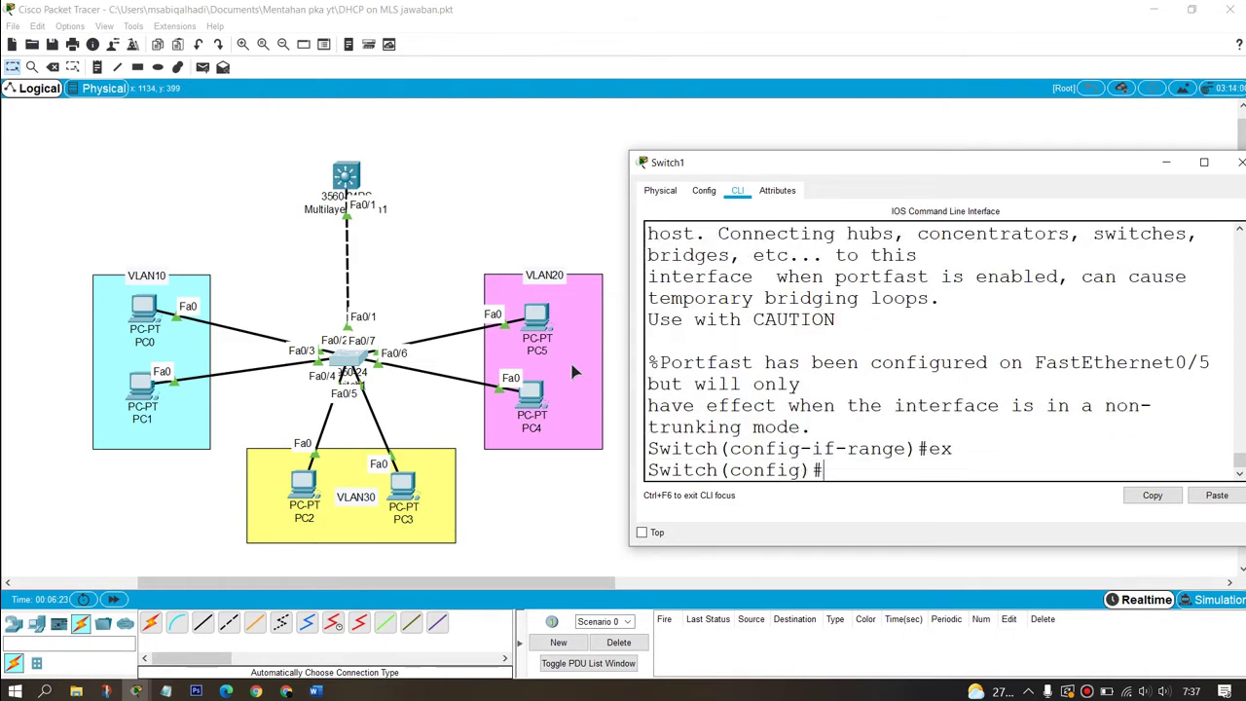
Step: Make ports Fa0/6-7 portfast access ports in VLAN 20
text(int)
key(Tab)
text(range)
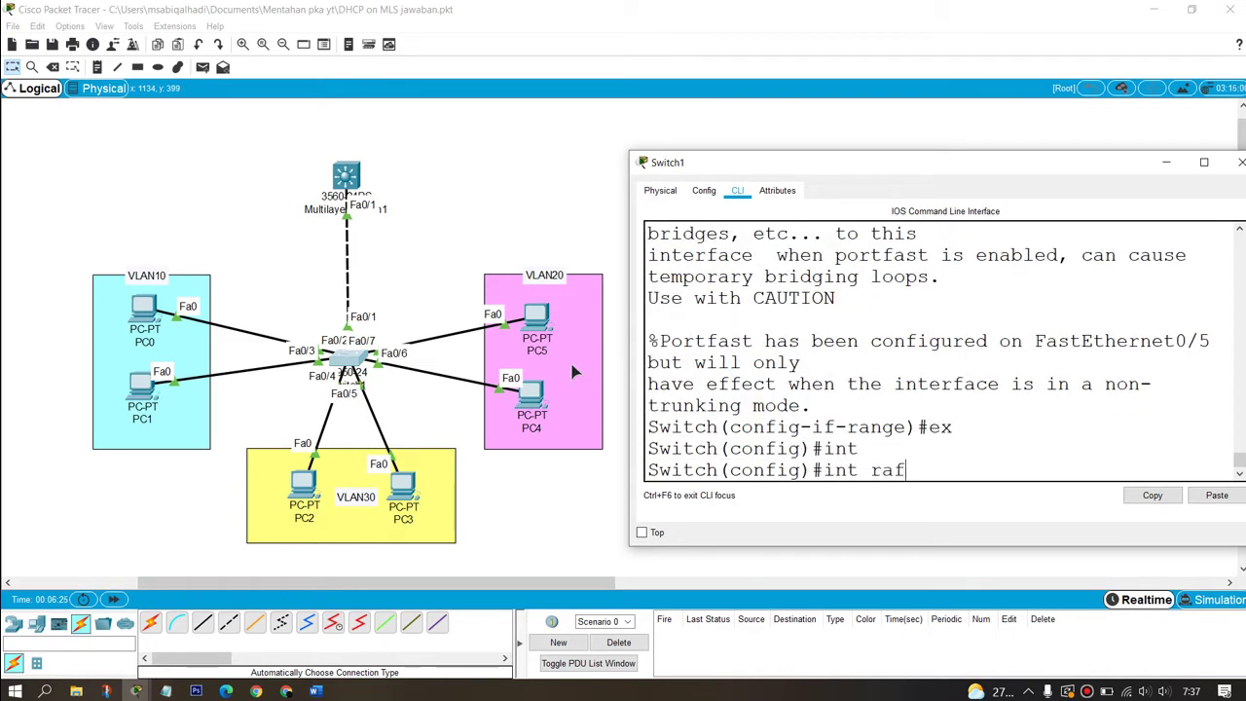
key(Tab)
text(f)
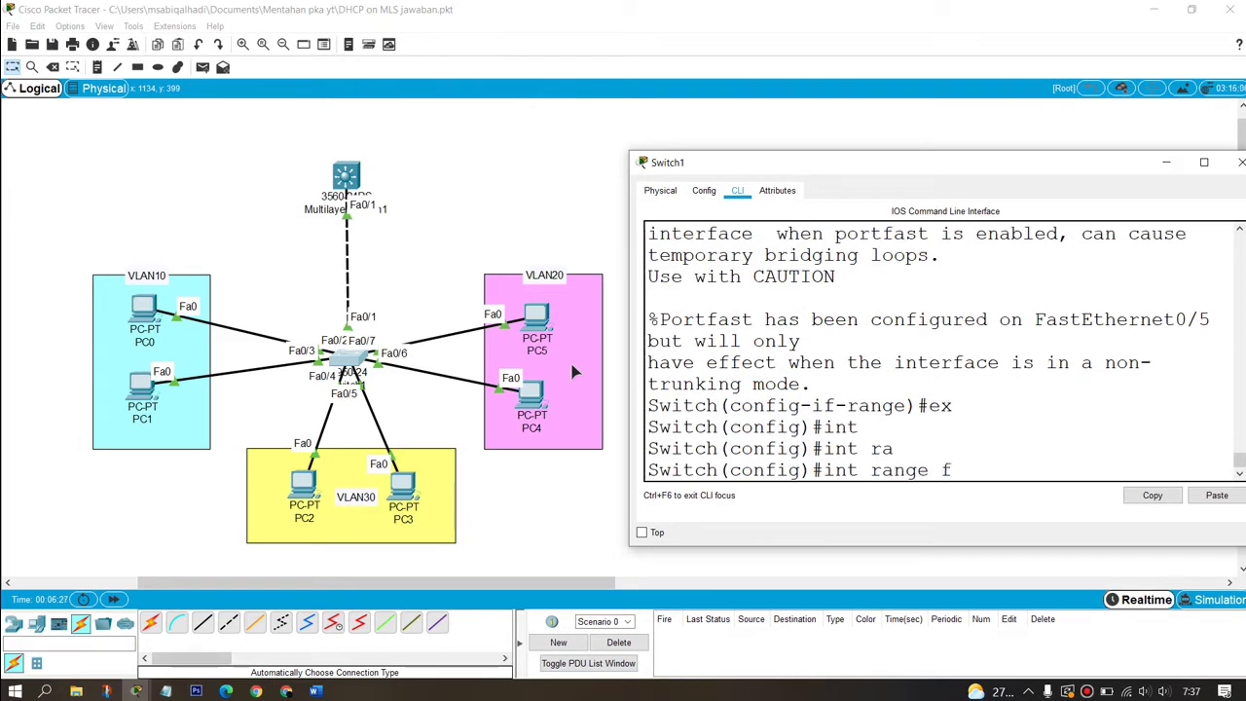
text(a0/6-7)
key(Return)
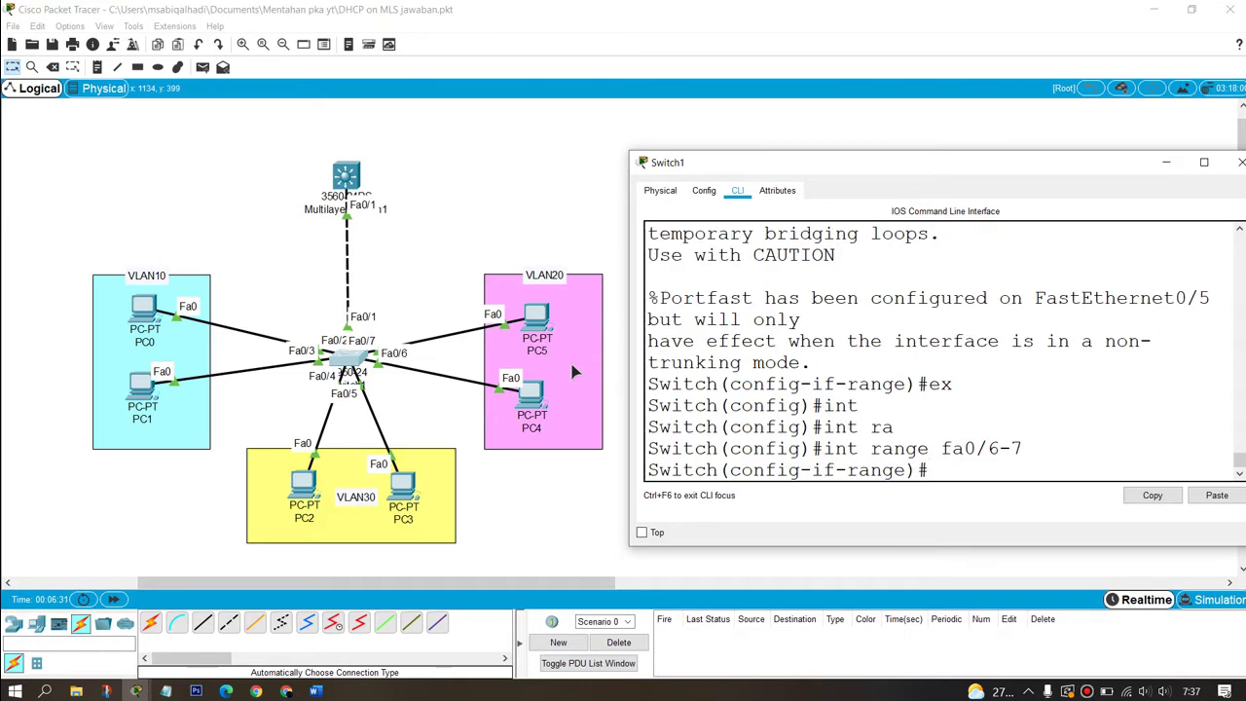
text(sw mdoa co)
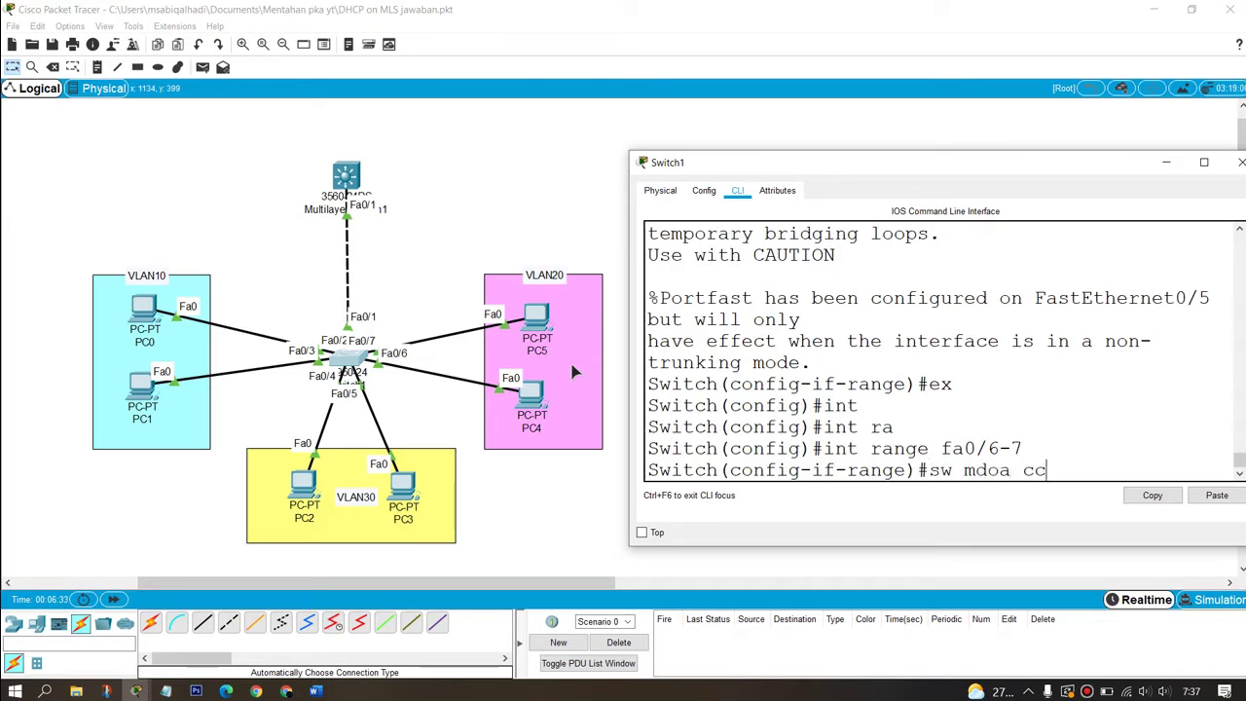
key(BackSpace)
key(BackSpace)
key(BackSpace)
key(BackSpace)
key(BackSpace)
key(BackSpace)
text(od acc)
key(Return)
text(')
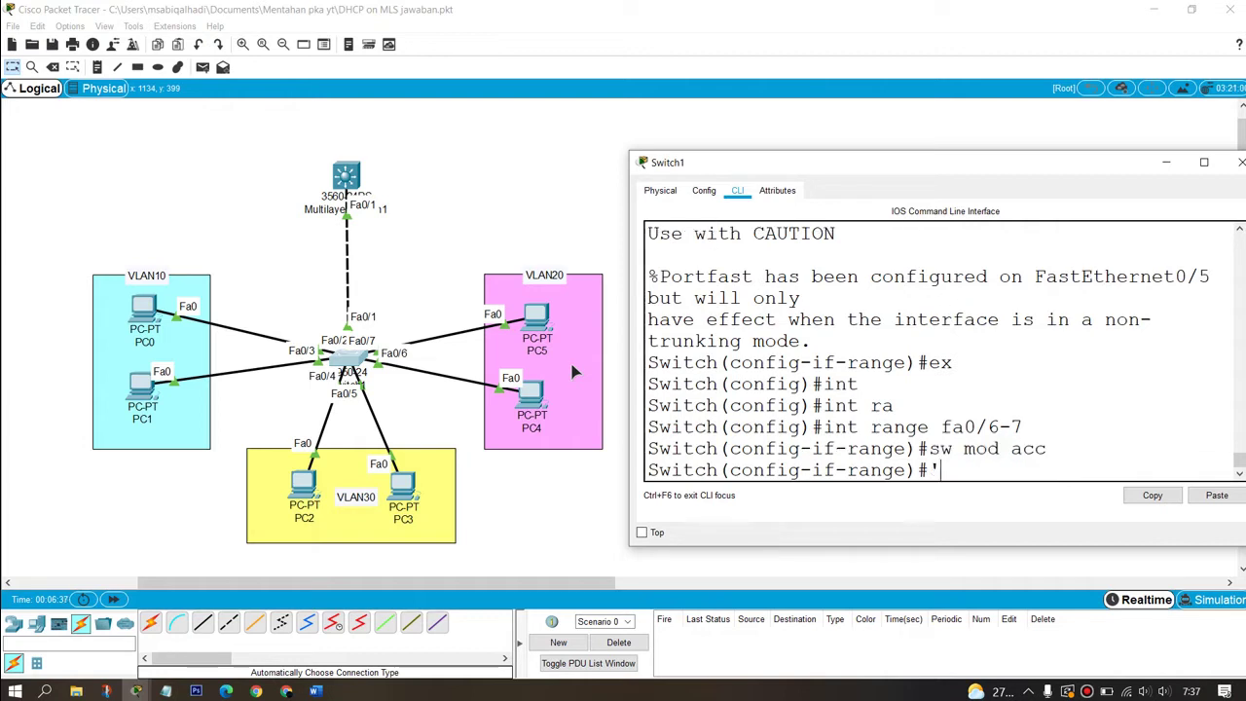
key(BackSpace)
text(sw acc vla)
key(Tab)
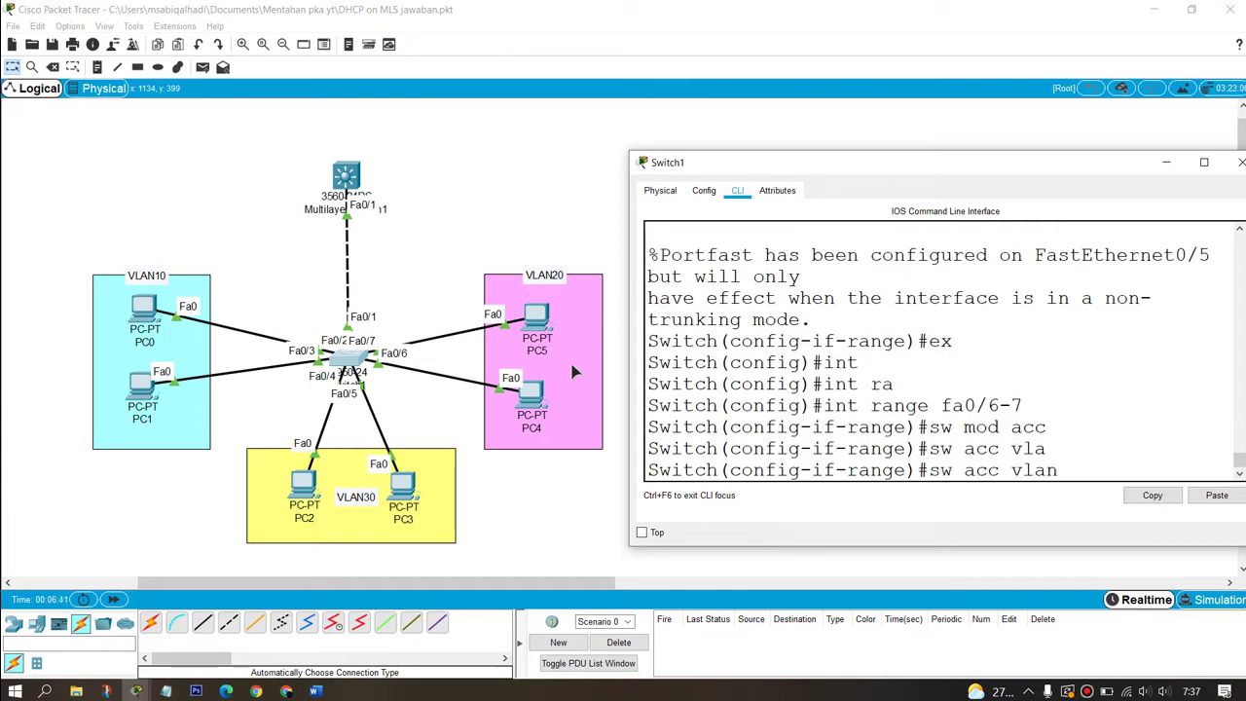
text(20)
key(Return)
text(spa)
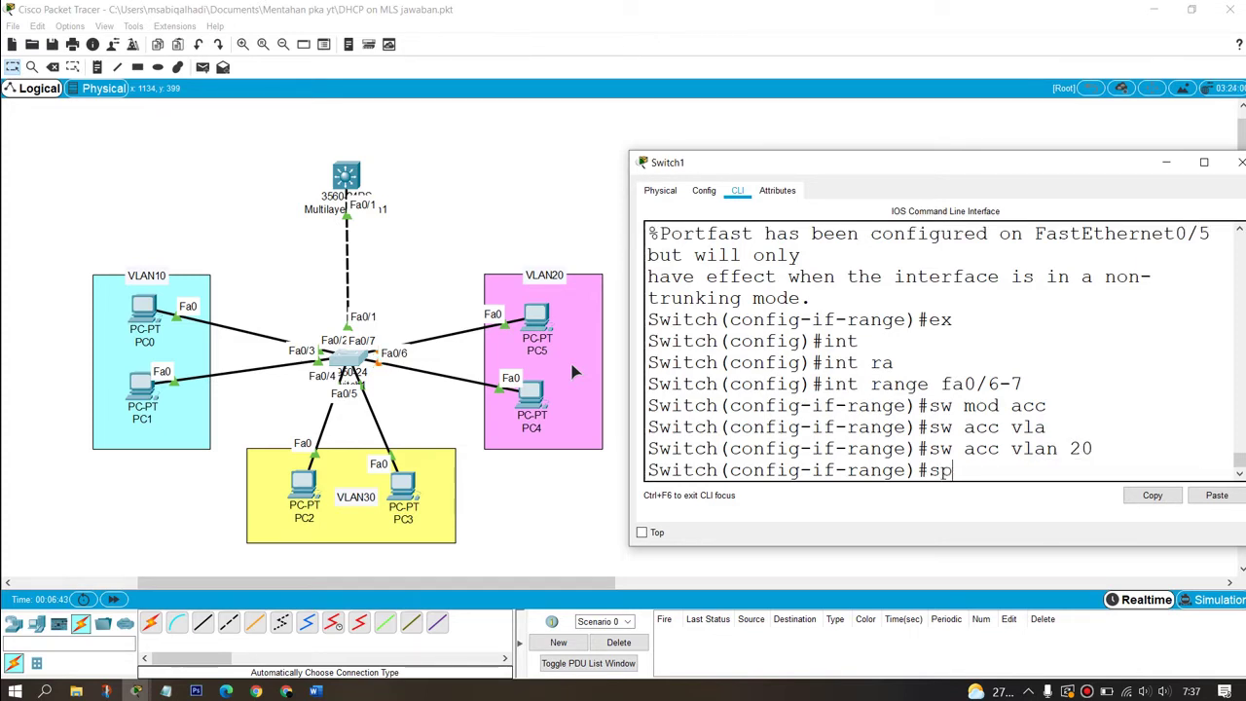
key(Tab)
text(pl)
key(Tab)
key(BackSpace)
key(Tab)
key(Return)
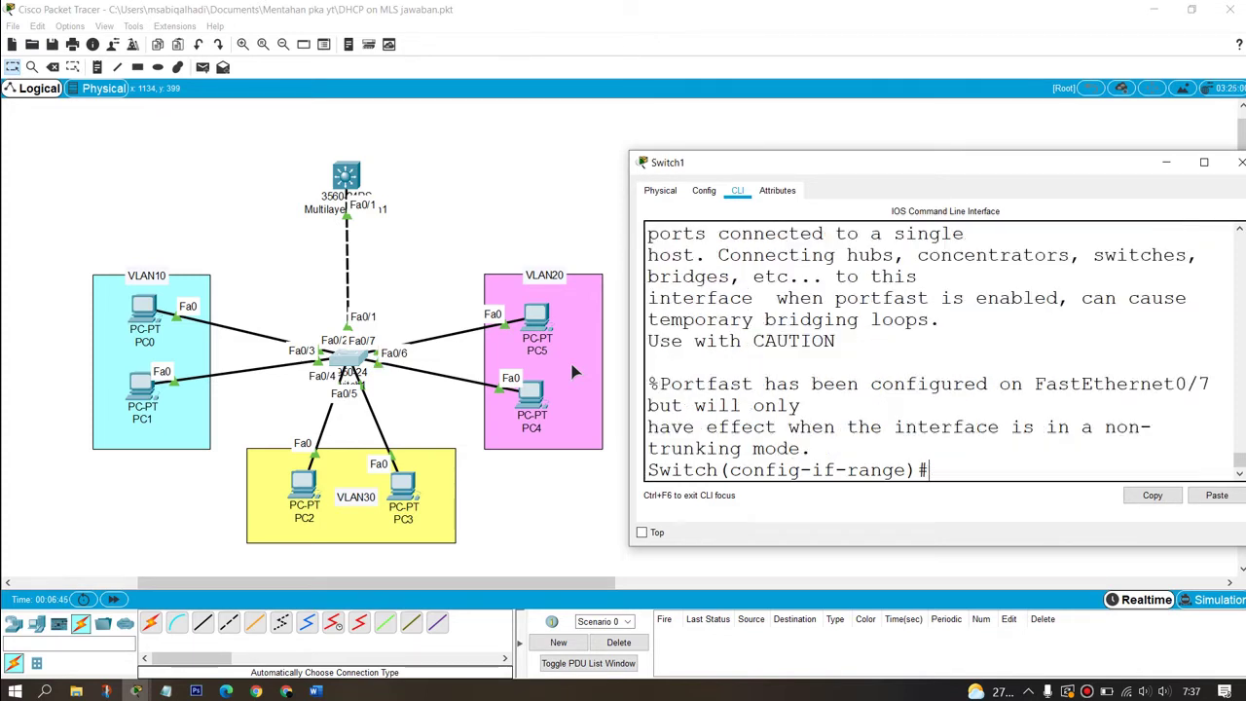
text(ex)
key(Return)
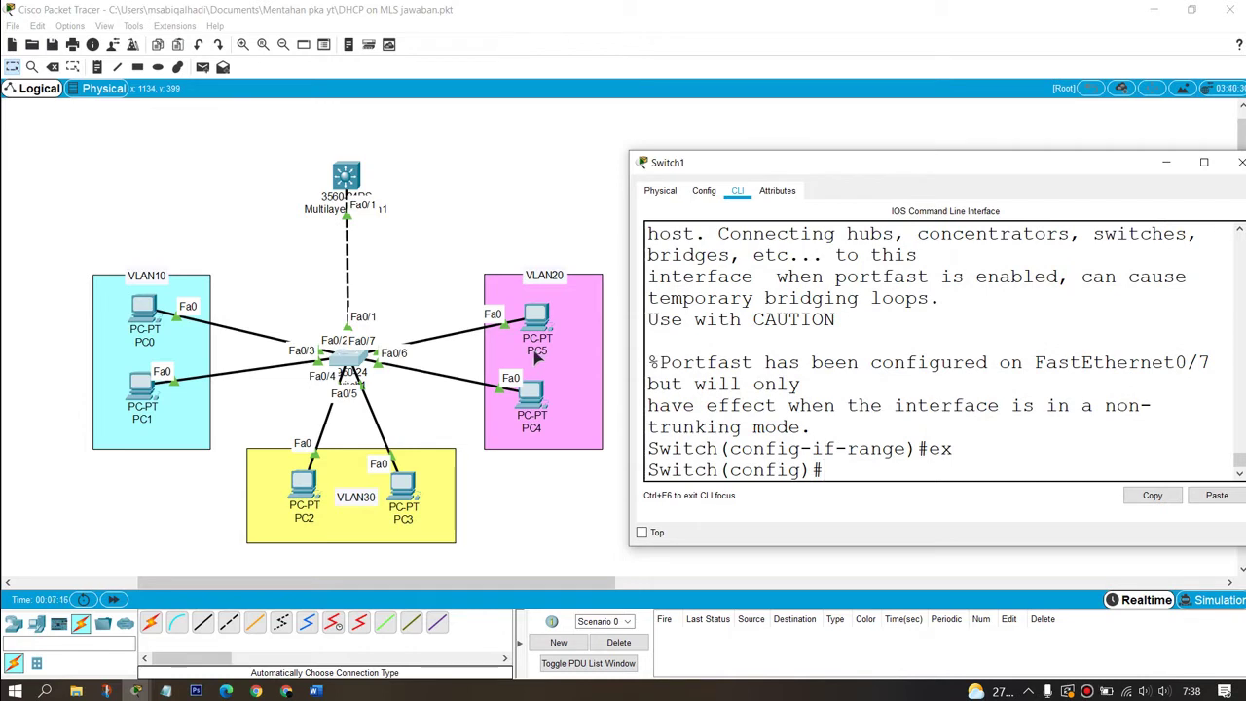
Step: Set uplink port Fa0/1 to trunk mode
click(861, 470)
text(int fa0/1)
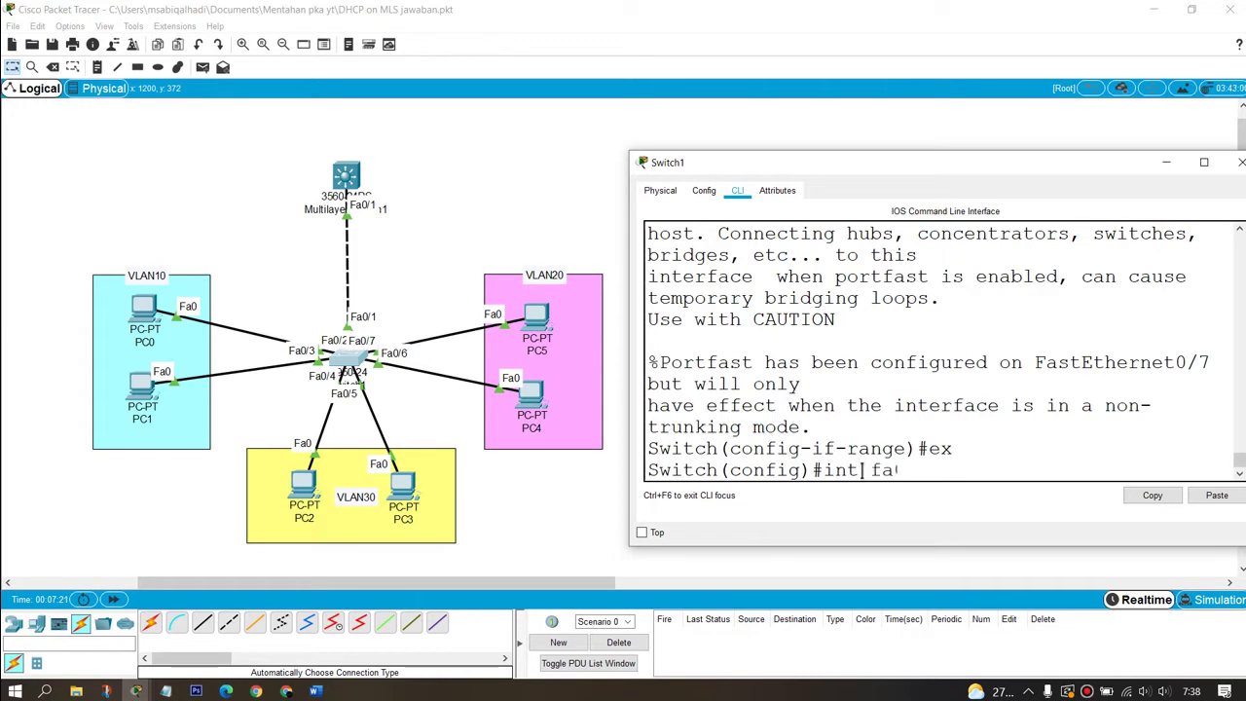
key(Return)
text(sw mod)
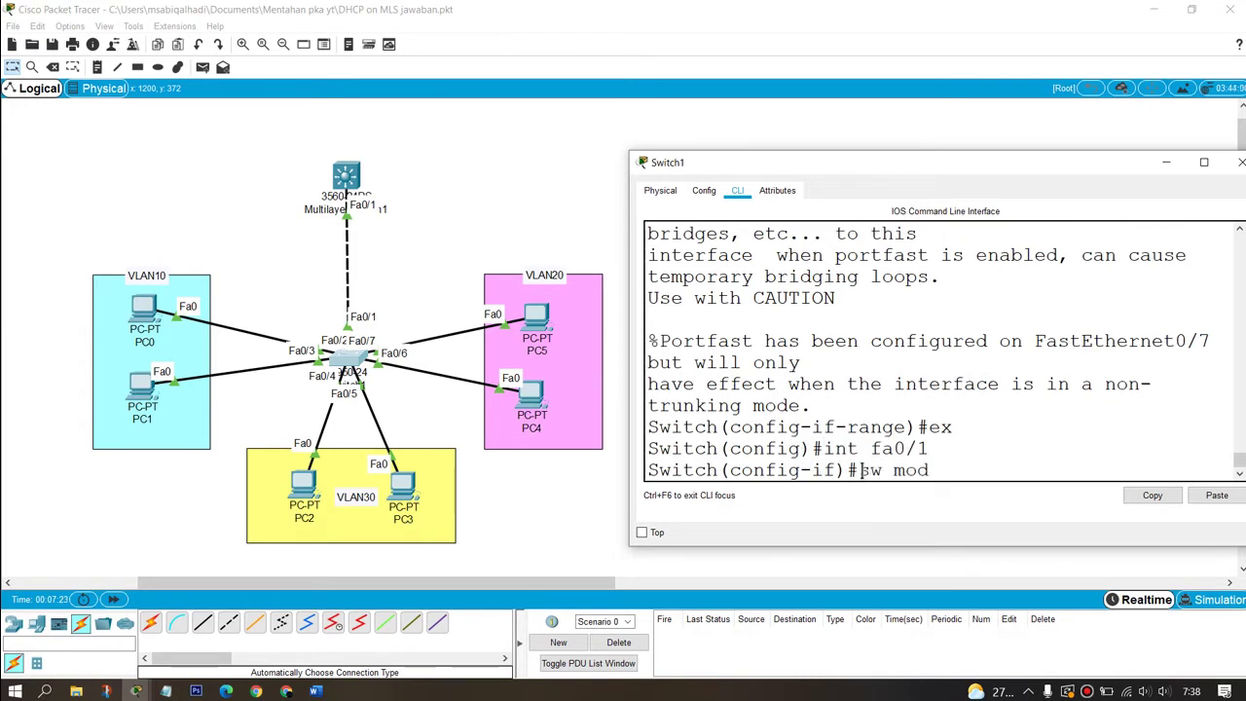
text( tr)
key(Tab)
key(Return)
key(Return)
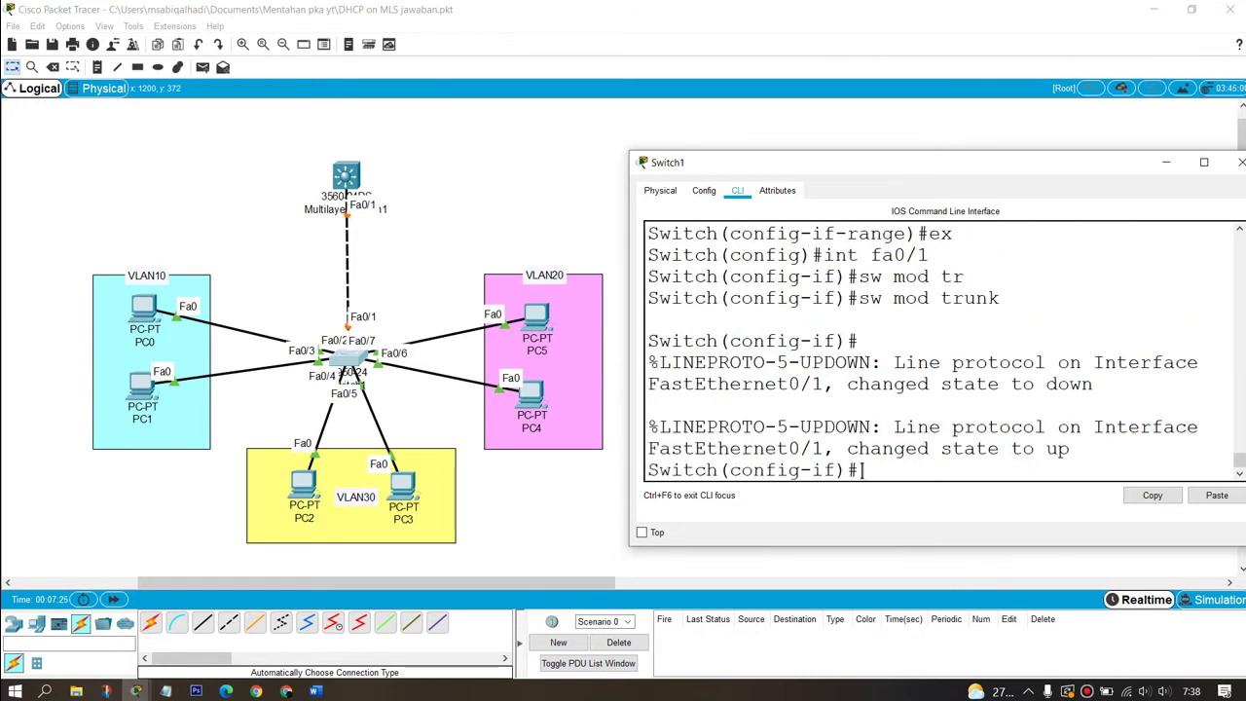
key(Return)
key(Return)
text(ex)
key(Return)
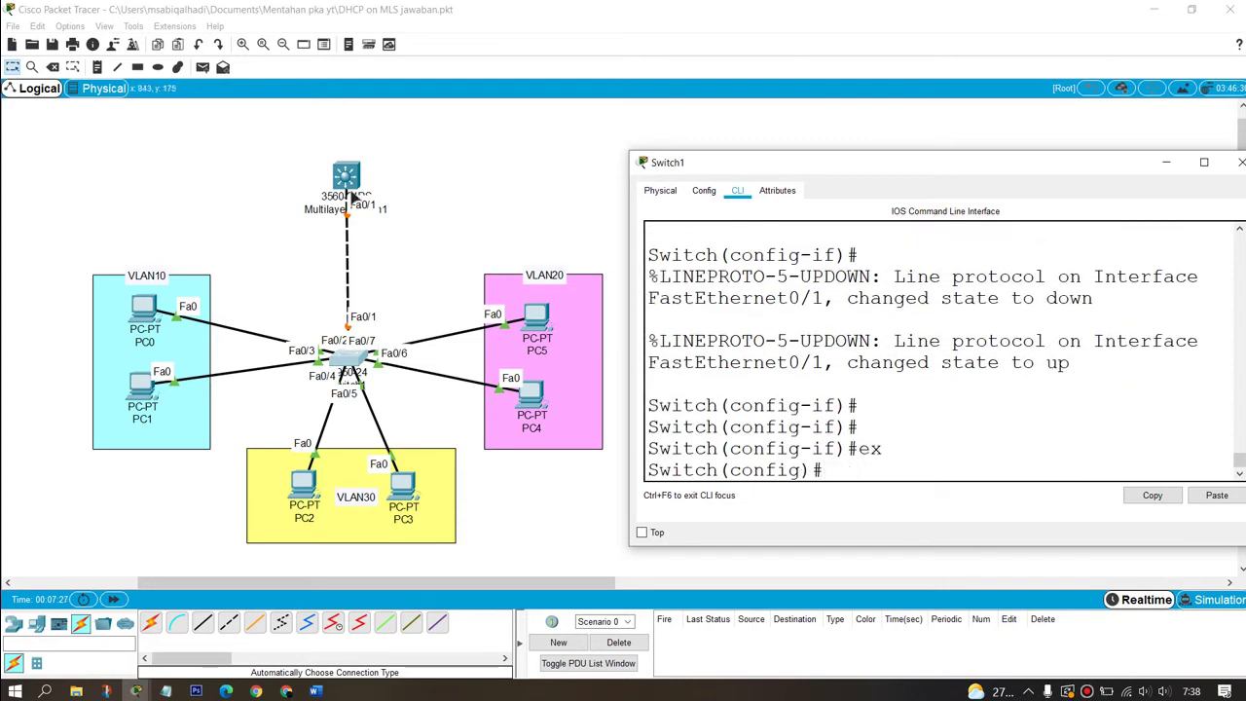
Step: Open Multilayer Switch1's CLI, decline the initial setup dialog and enter privileged mode
click(348, 183)
drag(647, 150, 1091, 166)
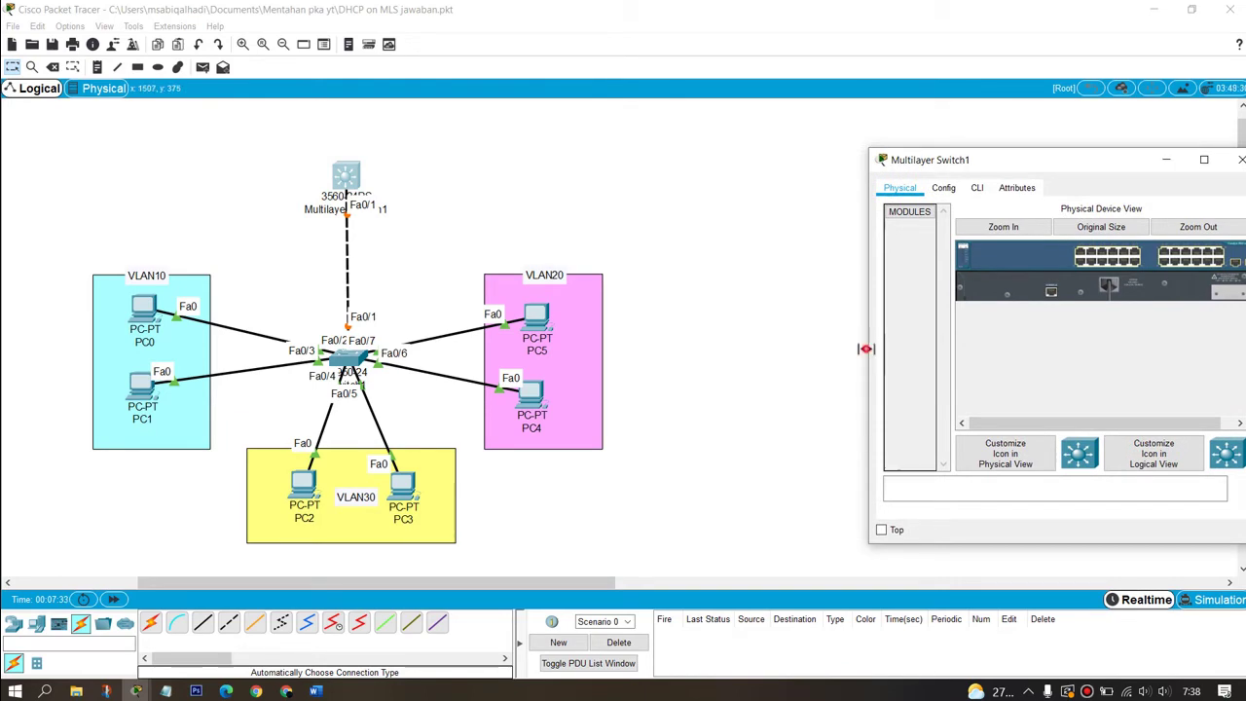
drag(866, 350, 636, 359)
click(757, 187)
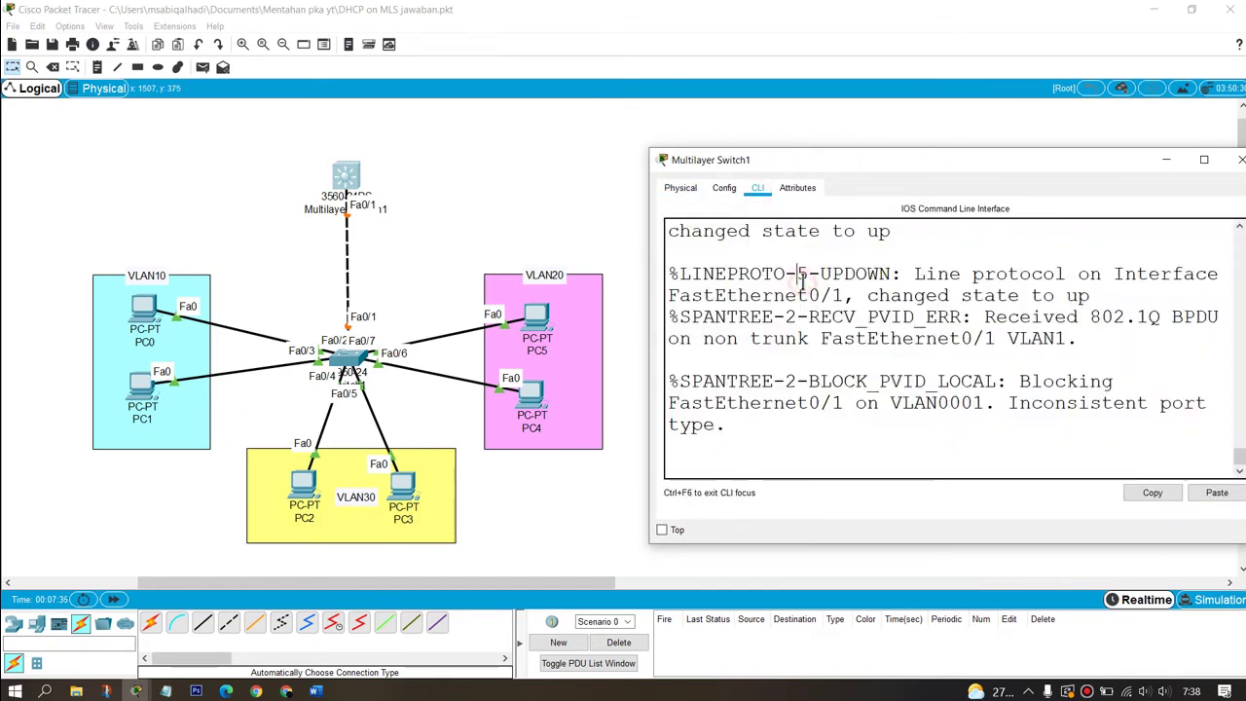
key(Return)
key(Return)
key(Return)
text(en)
key(Return)
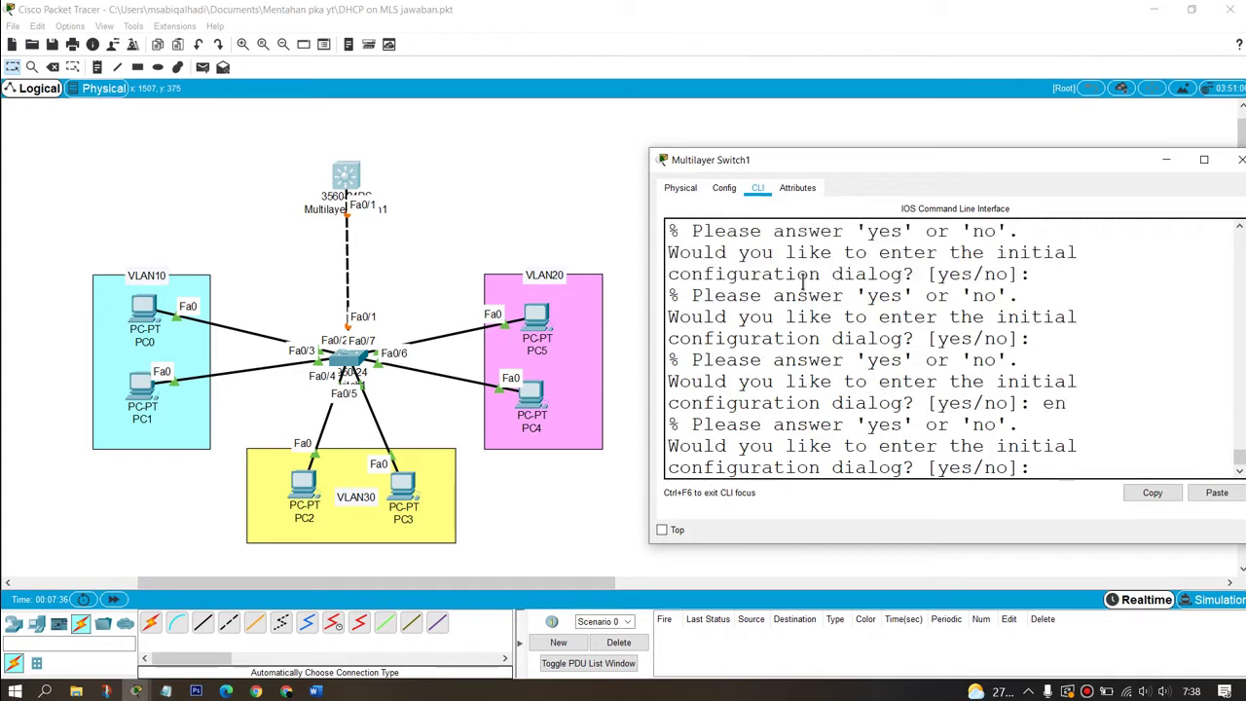
text(no)
key(Return)
key(Return)
text(en)
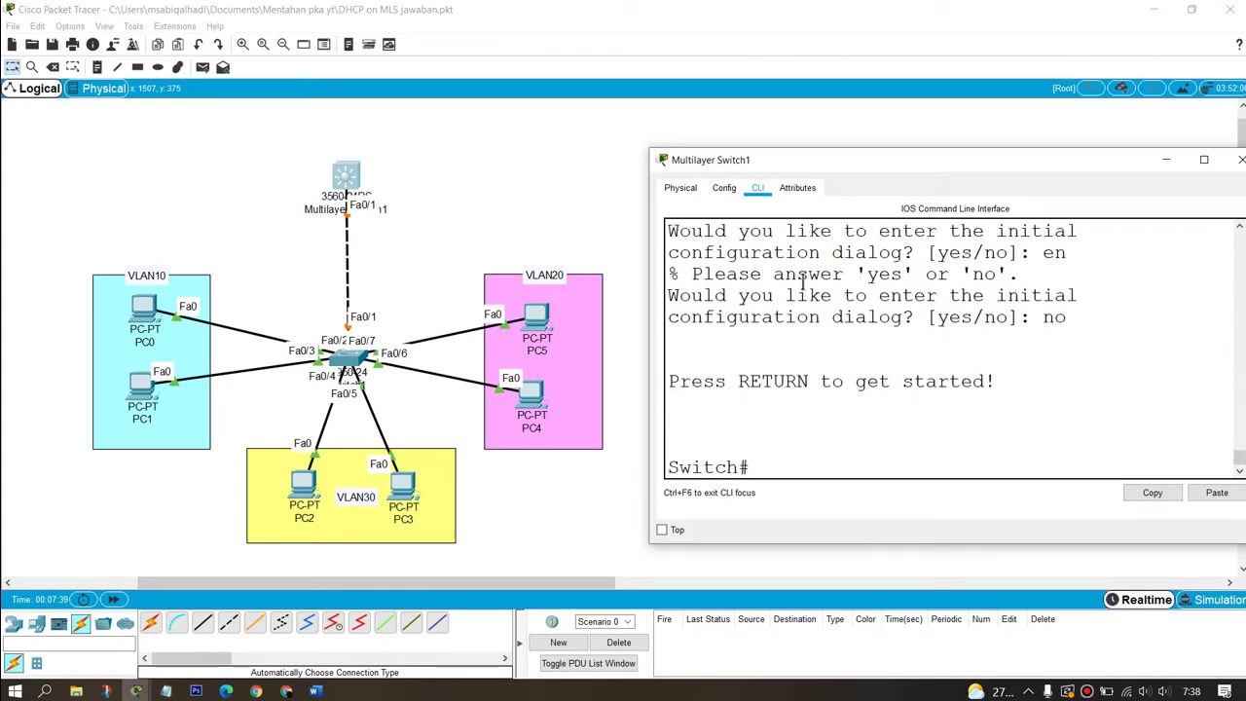
key(Return)
Step: Add VLAN 10, 20 and 30 named VLAN10–VLAN30 in the VLAN database, then enter global configuration
text(ch#)
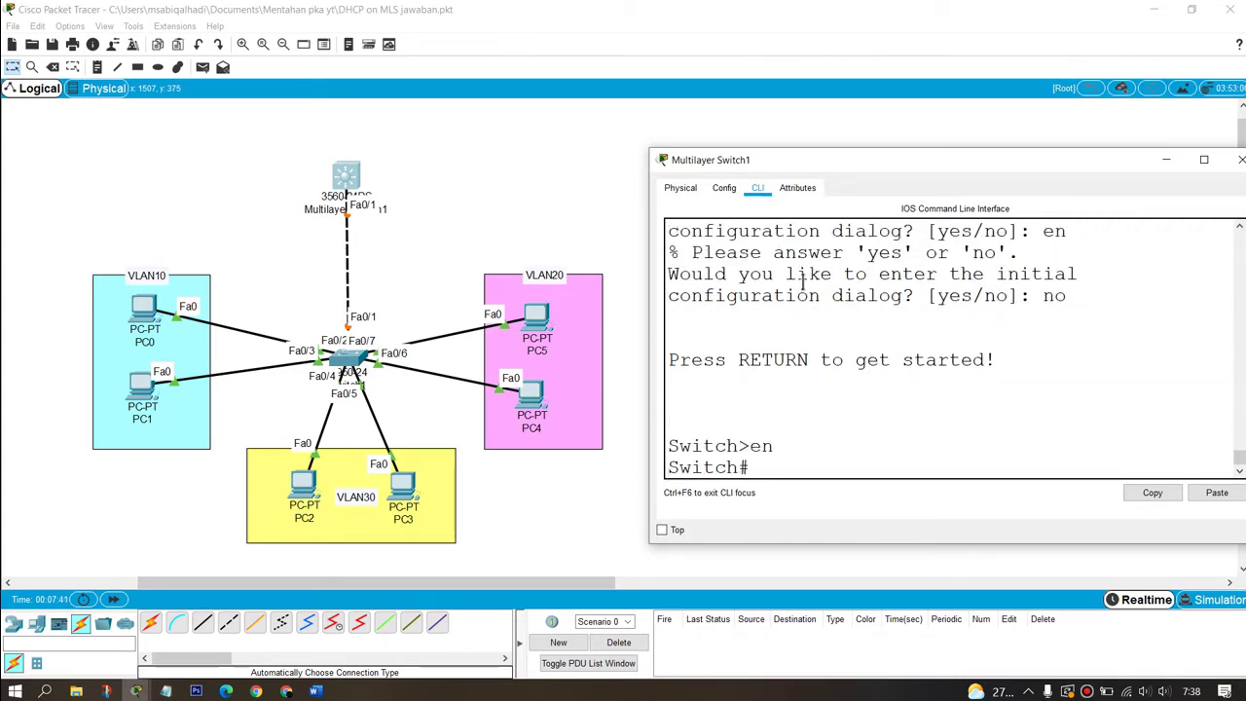
text(vla)
key(Tab)
text(da)
key(Tab)
key(Return)
text(v)
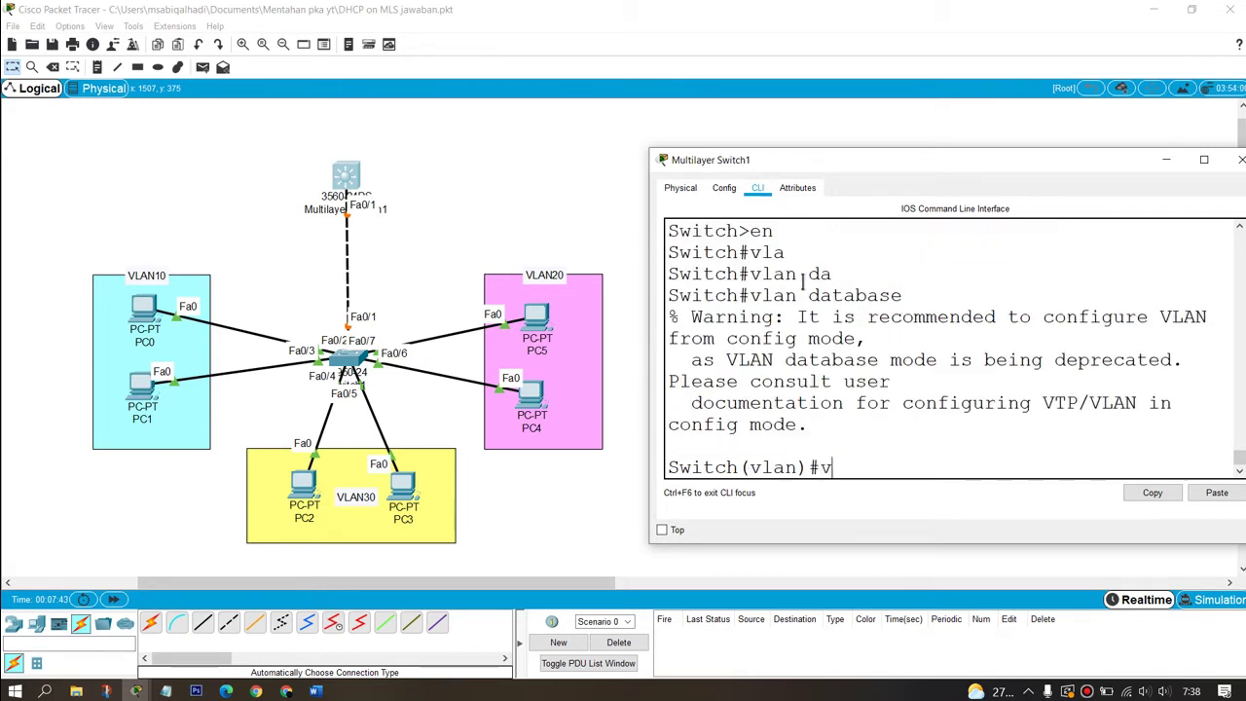
text(lan)
key(Tab)
text(10 na)
key(Tab)
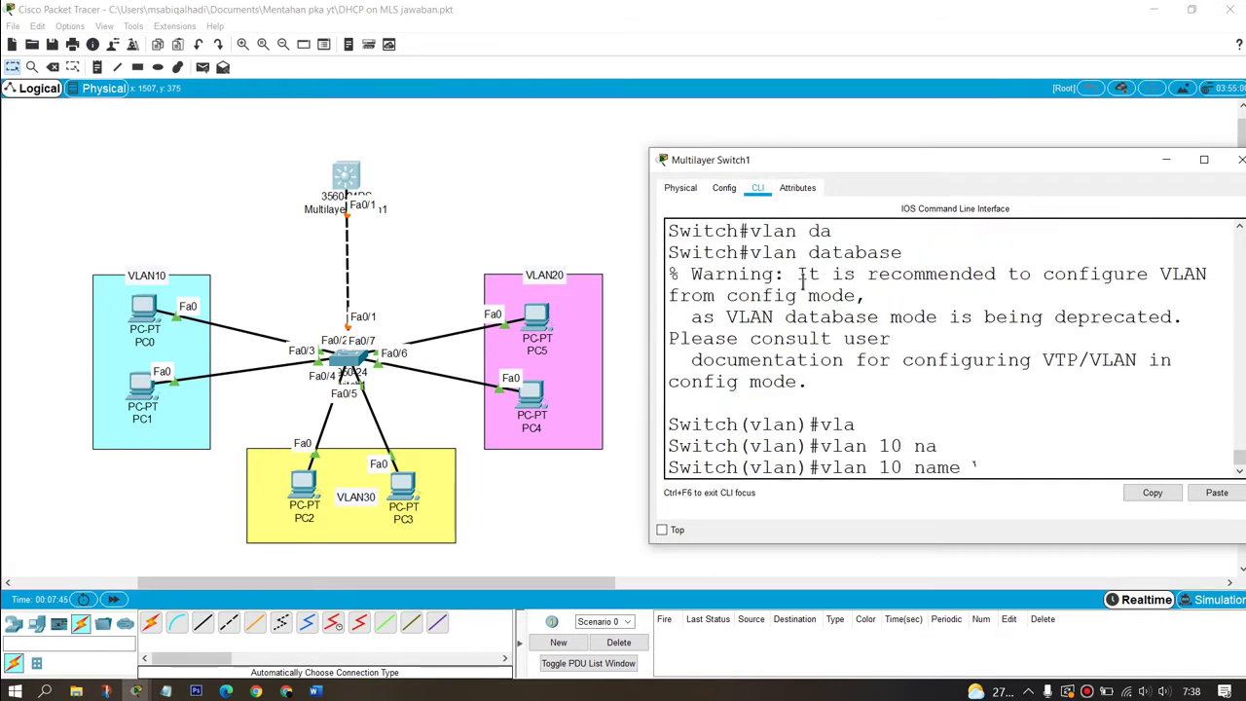
text(VLAN10)
key(Return)
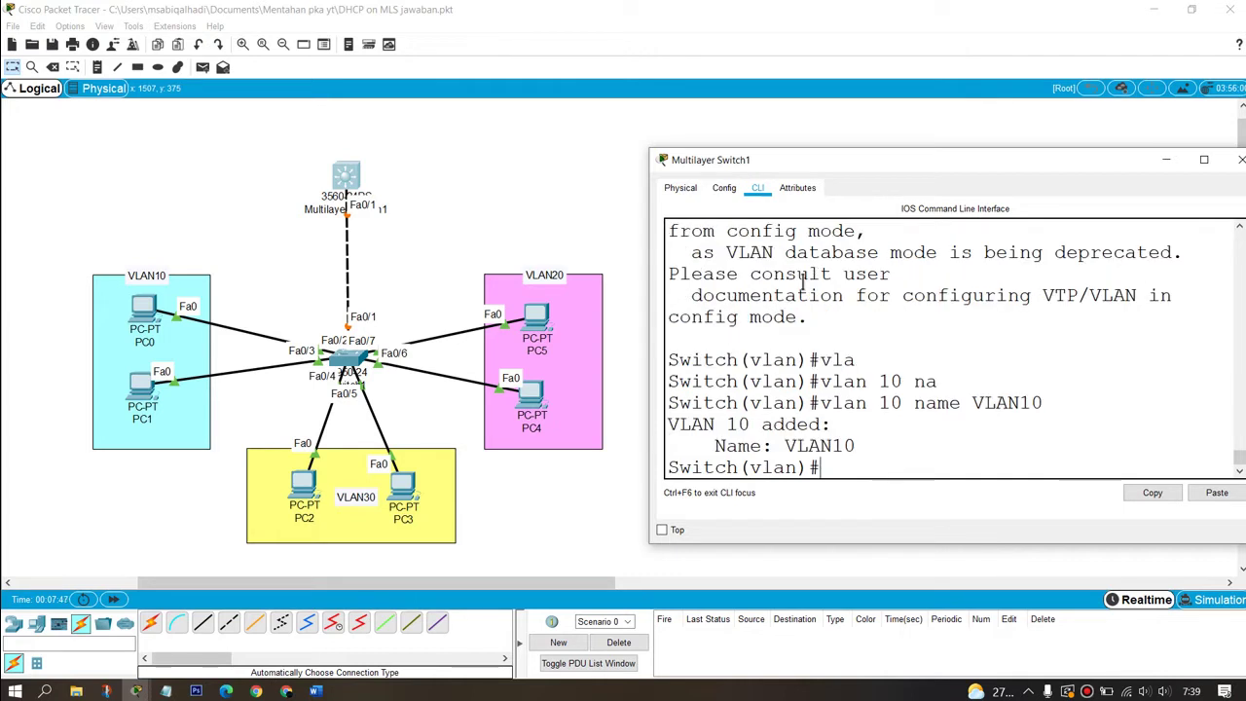
key(Up)
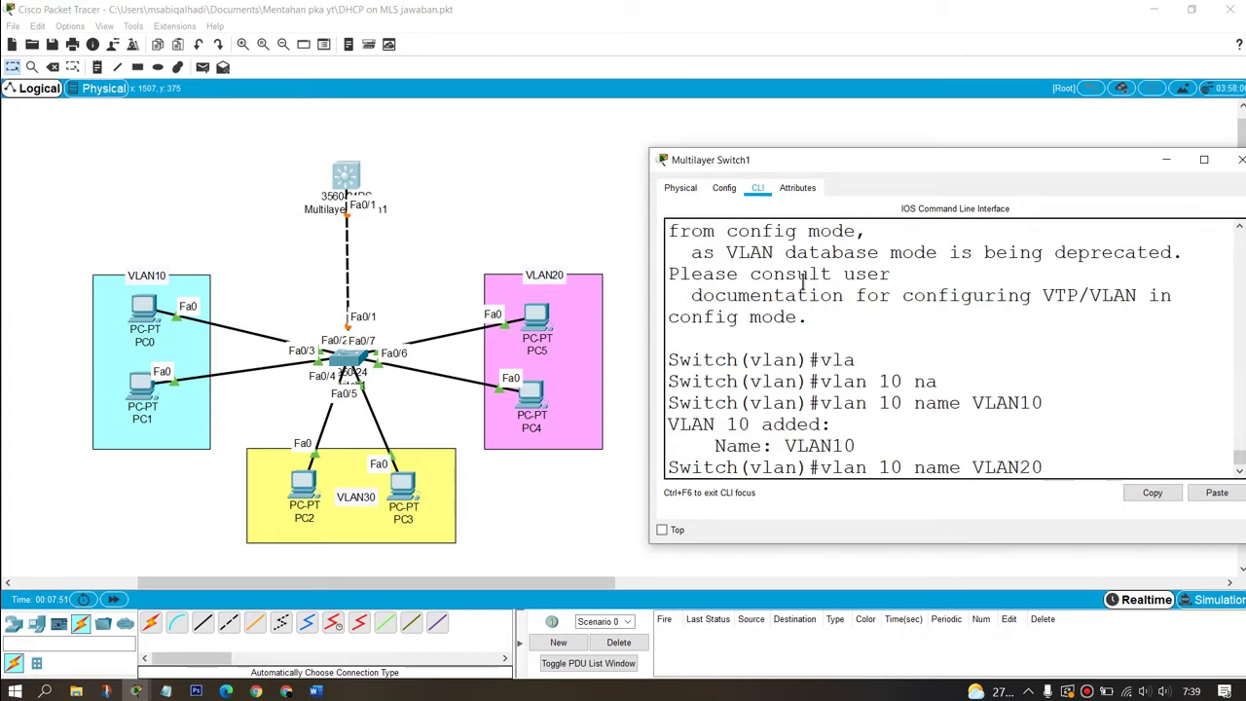
key(BackSpace)
text(2)
key(Return)
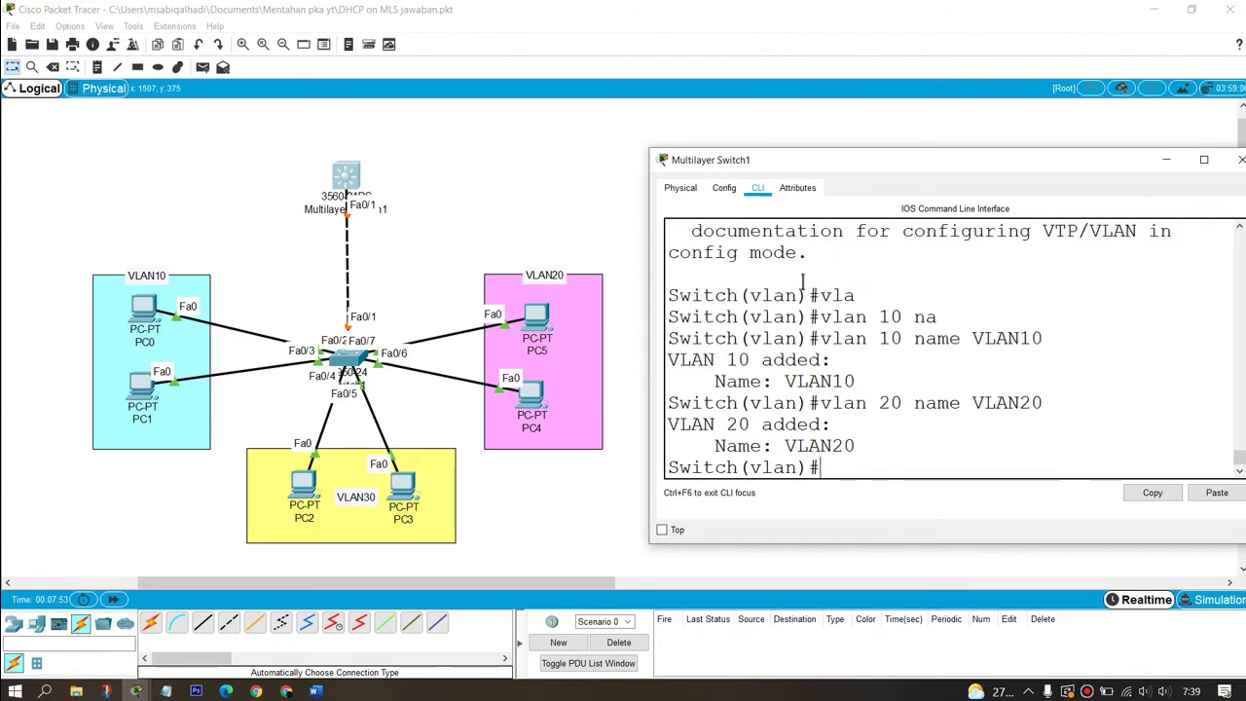
key(Up)
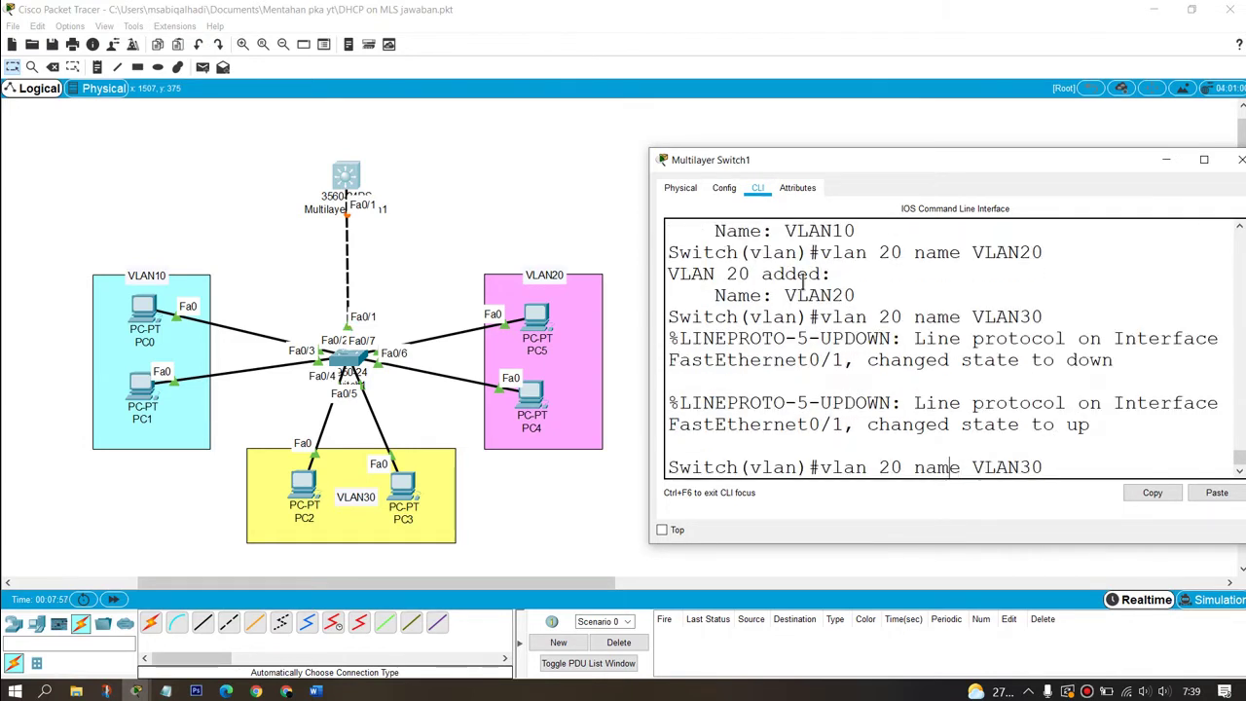
key(Left)
key(Left)
key(Left)
key(BackSpace)
text(3)
key(Return)
text(ex)
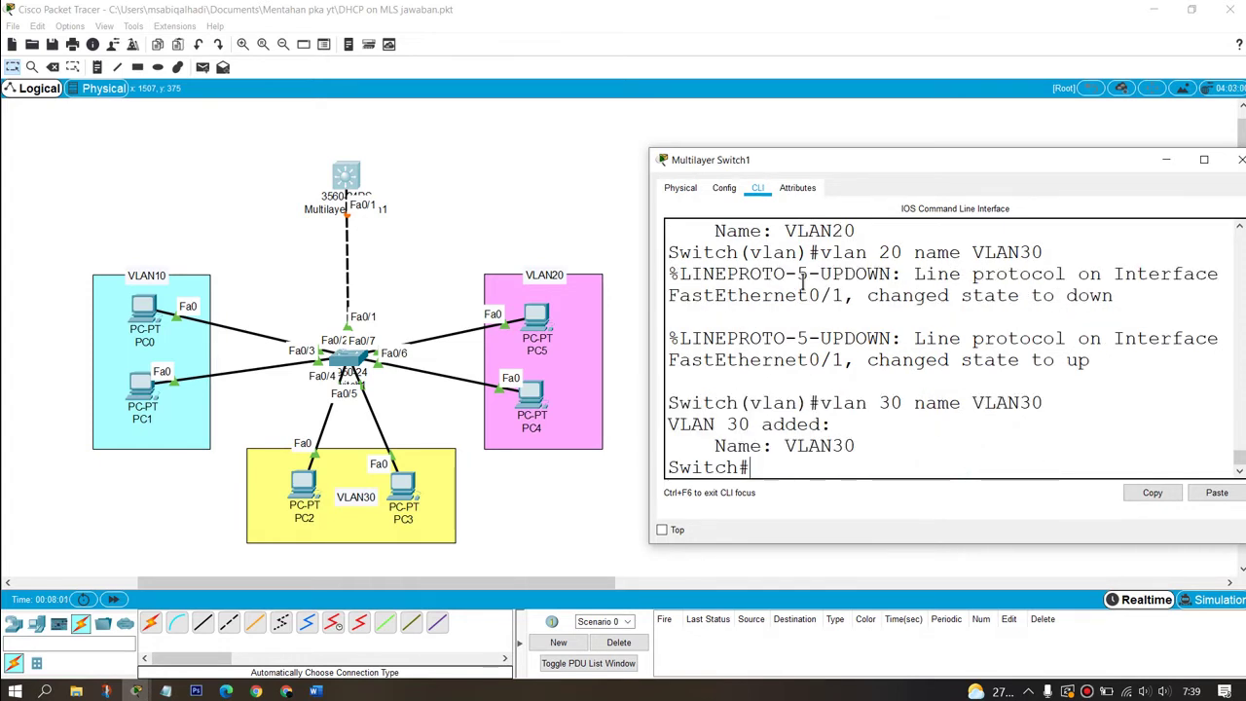
key(Return)
text(conf t)
key(Return)
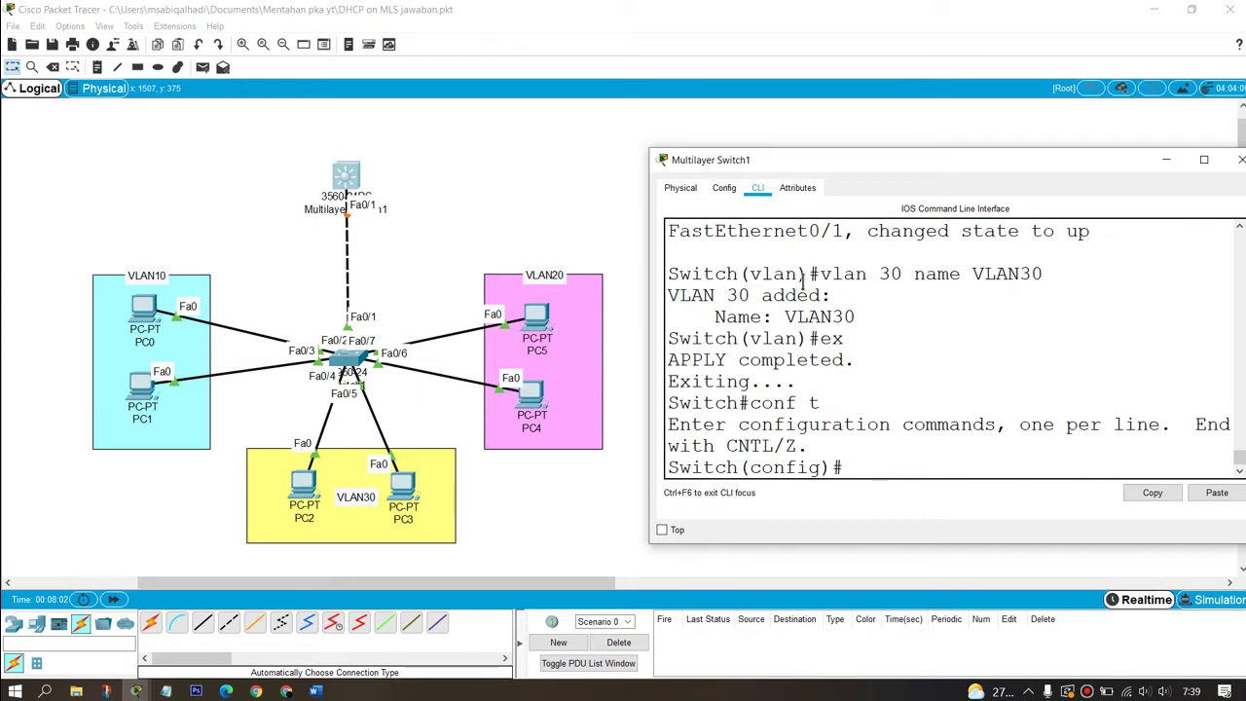
Step: On interface Fa0/1, set the trunk encapsulation to dot1q
text(int fa0/1)
key(Return)
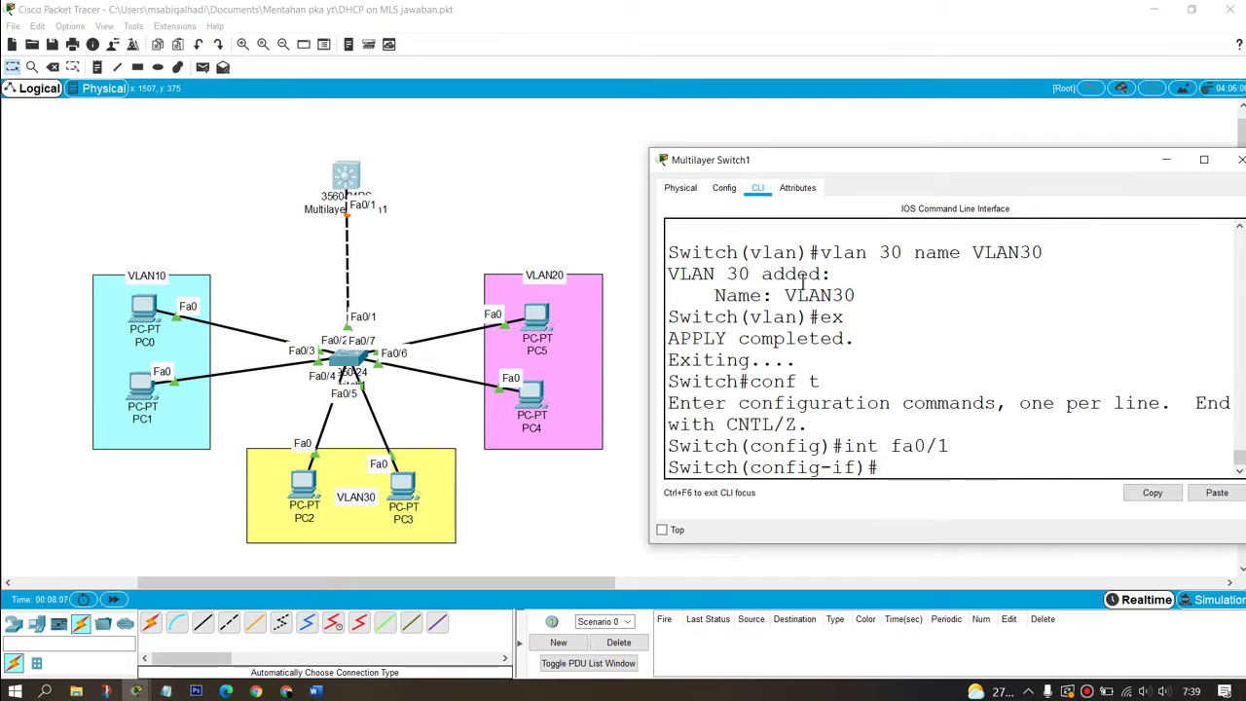
text(sw tr)
key(Tab)
text(e)
key(Tab)
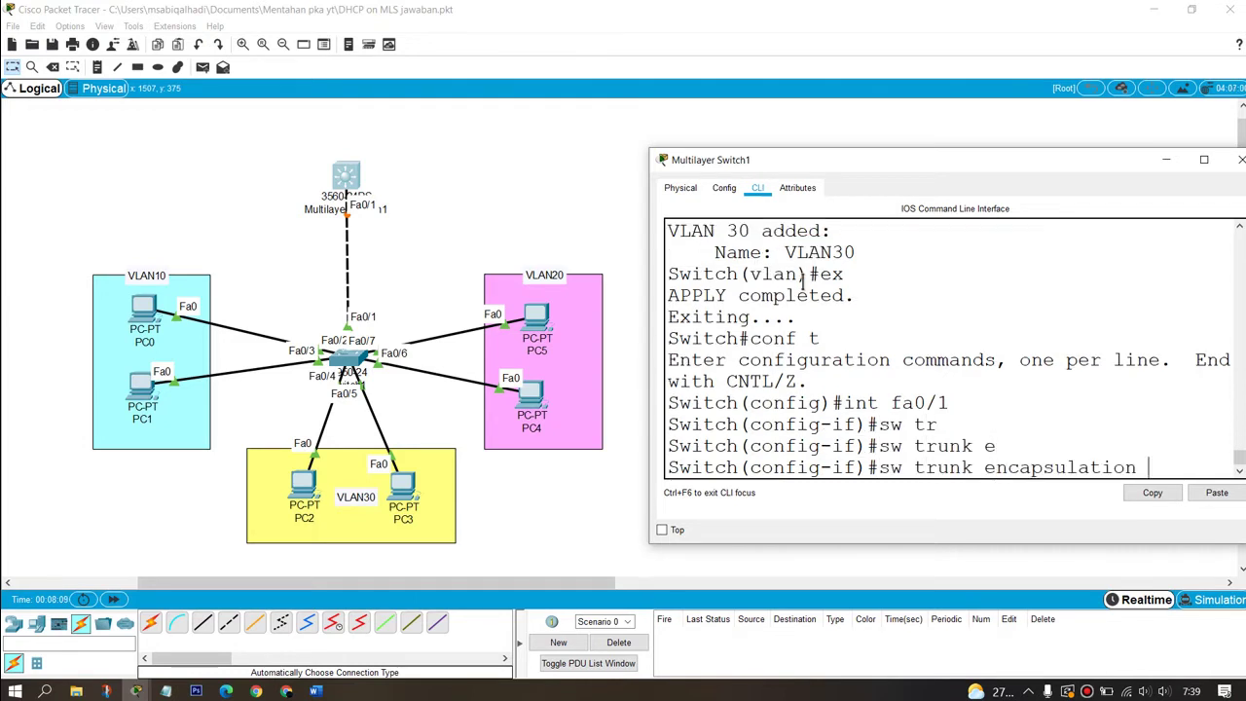
text(d)
key(Tab)
key(Return)
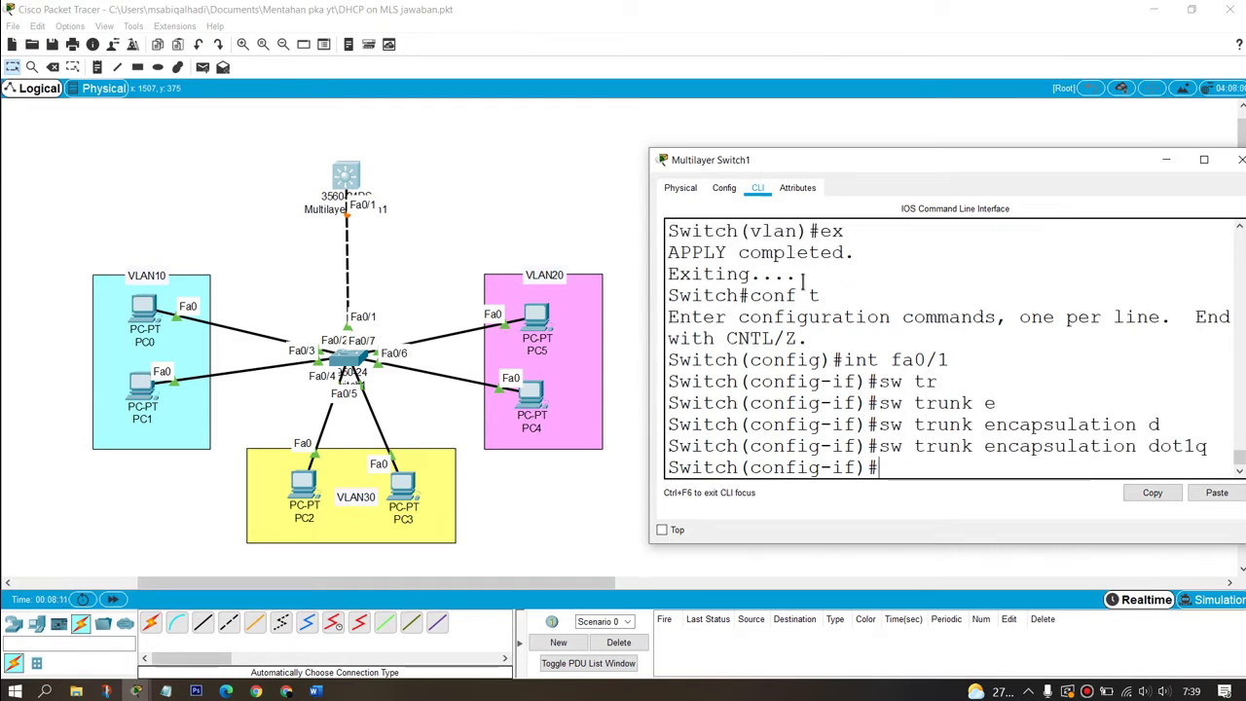
Step: Put Fa0/1 into switchport trunk mode and exit the interface
text(sw mod trunk)
key(Tab)
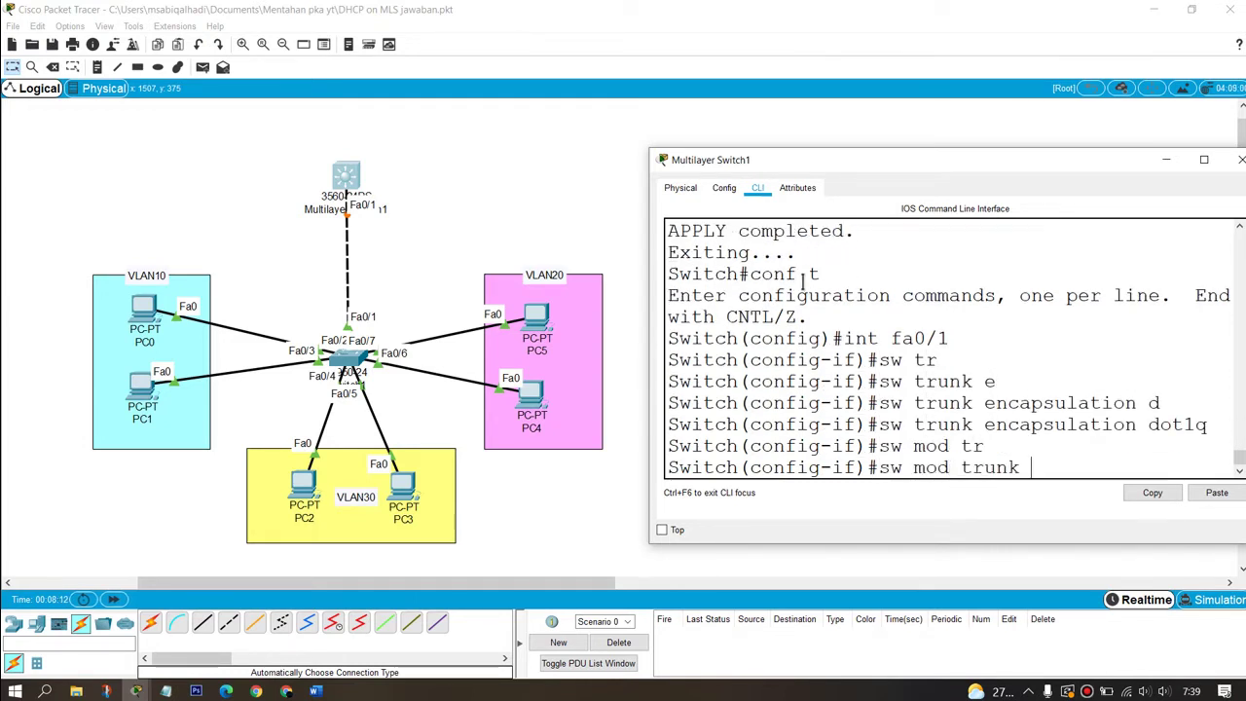
key(Return)
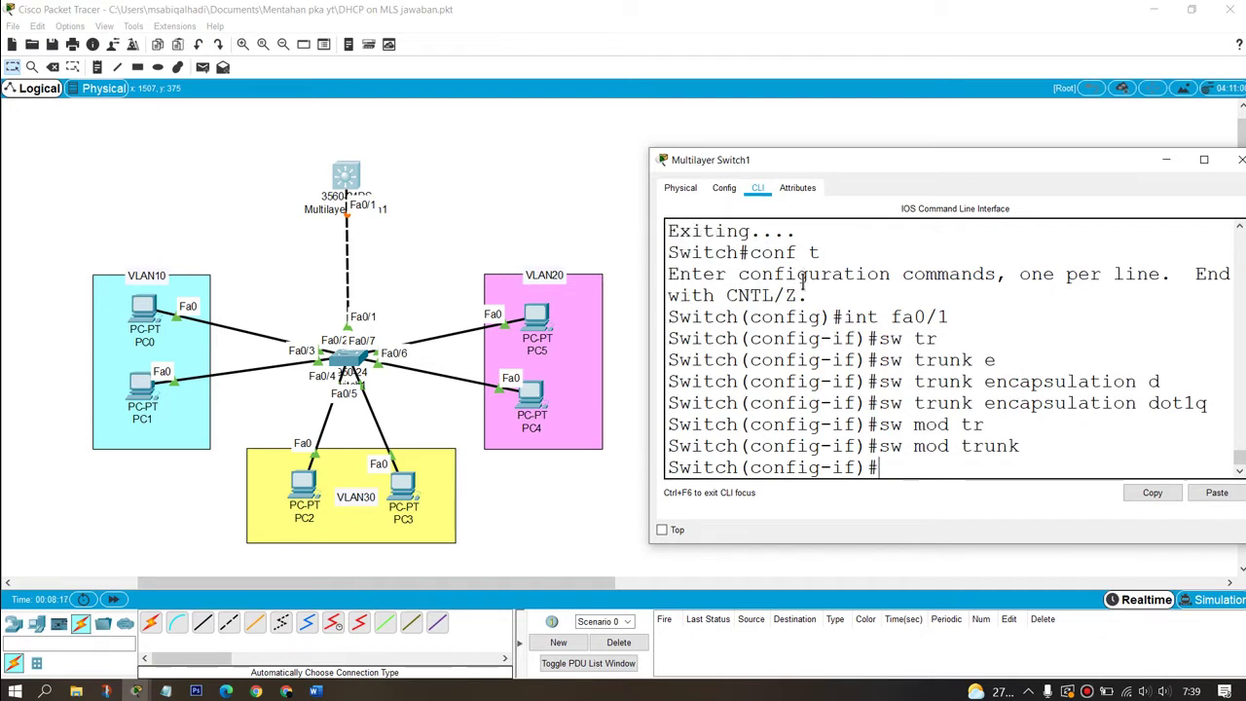
text(ex)
text(int )
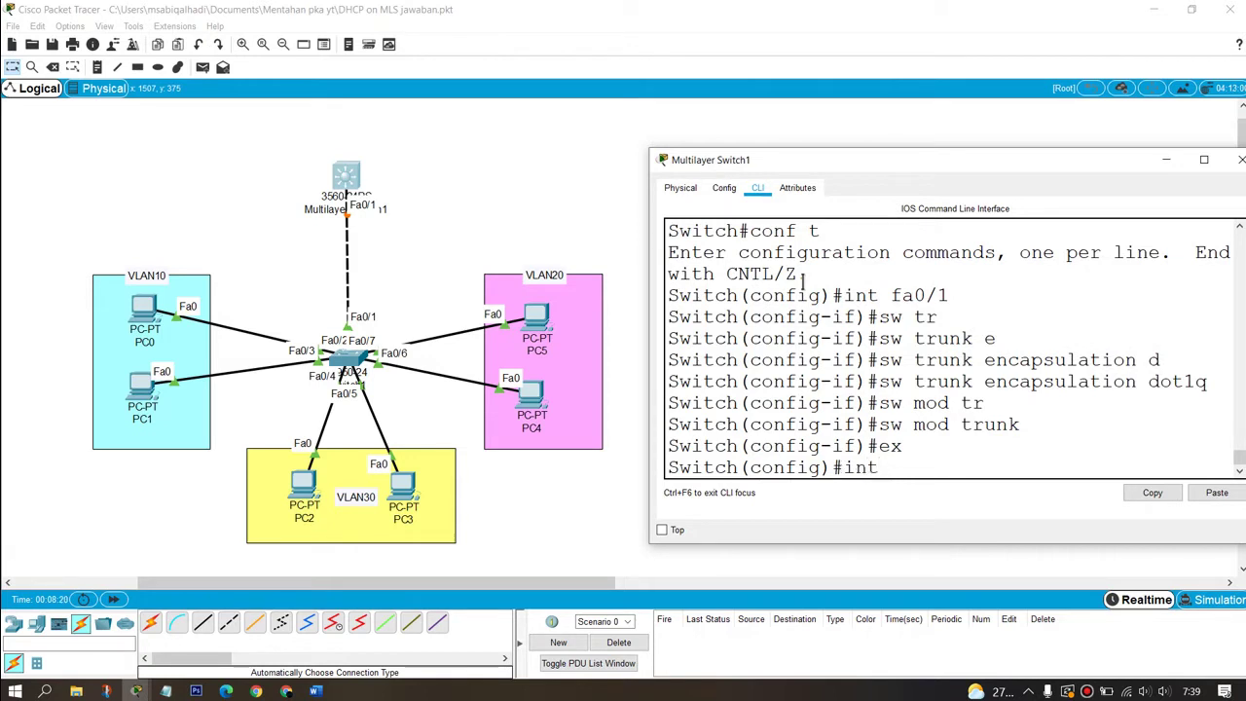
text(vla)
Step: Create interface Vlan10 with IP address 192.168.10.1 255.255.255.0
key(Tab)
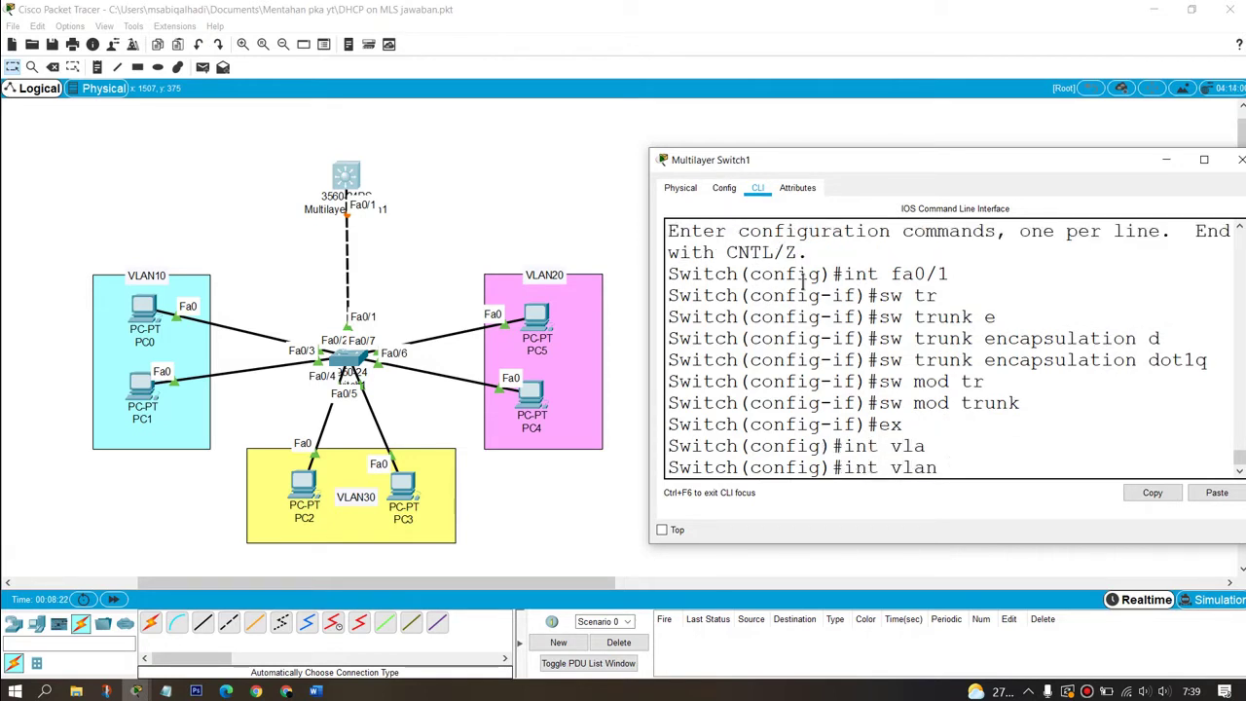
text(10)
key(Return)
key(Return)
key(Return)
key(Return)
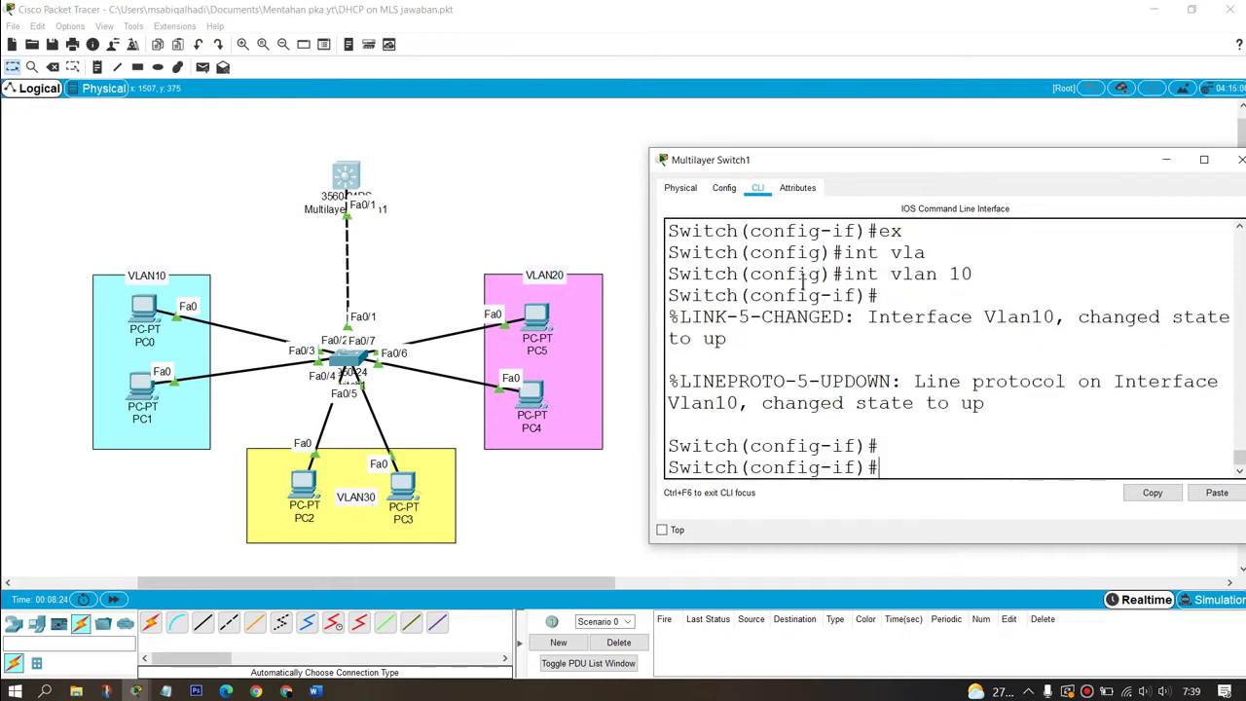
text(ip add)
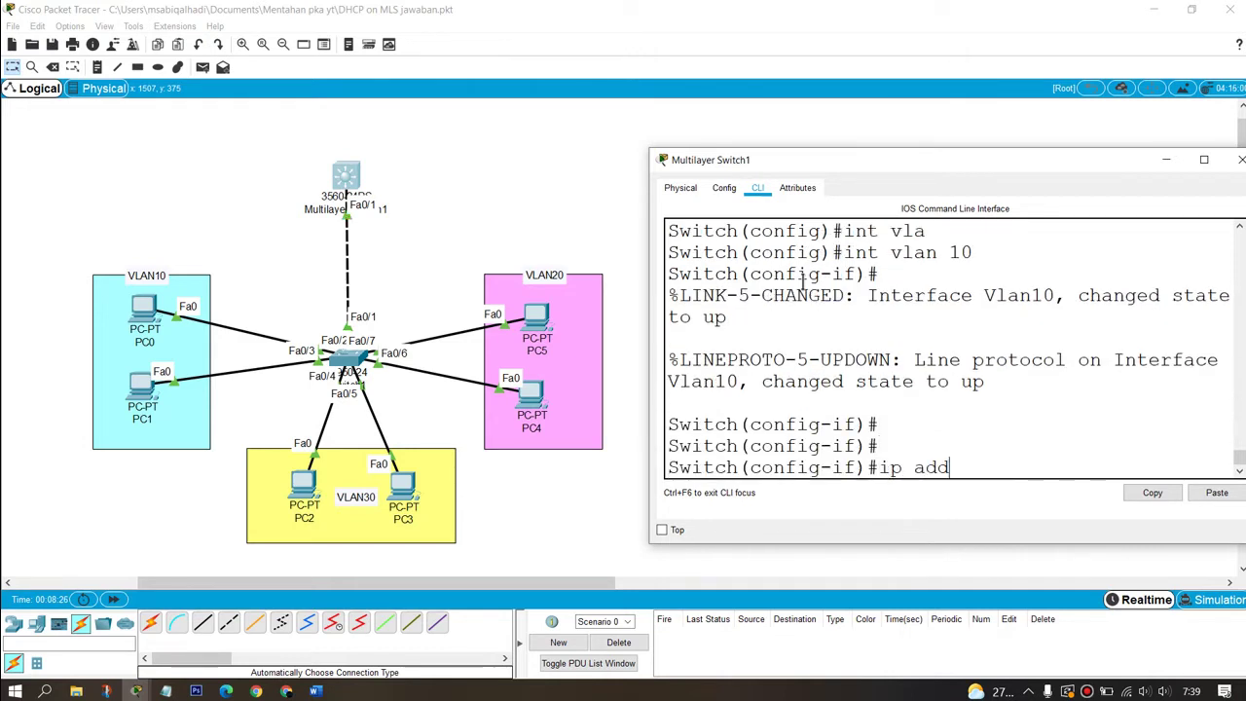
key(Tab)
text(192.168)
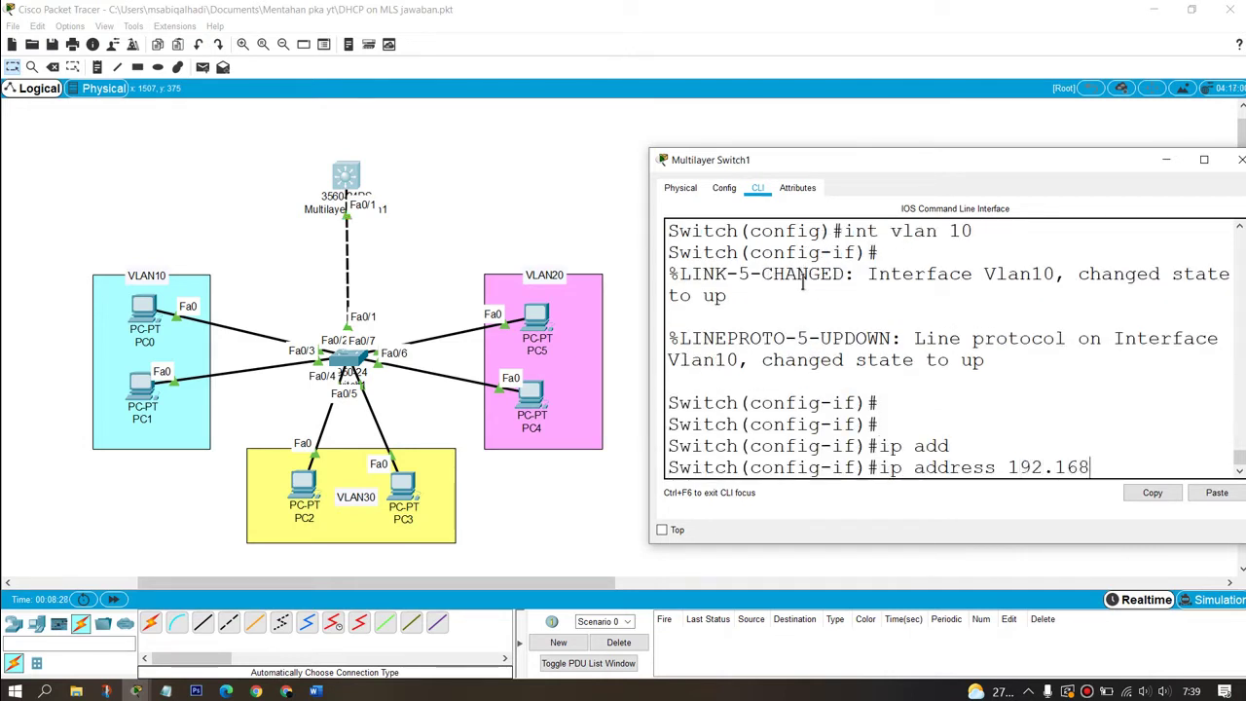
text(.10.1 255.255.255.0)
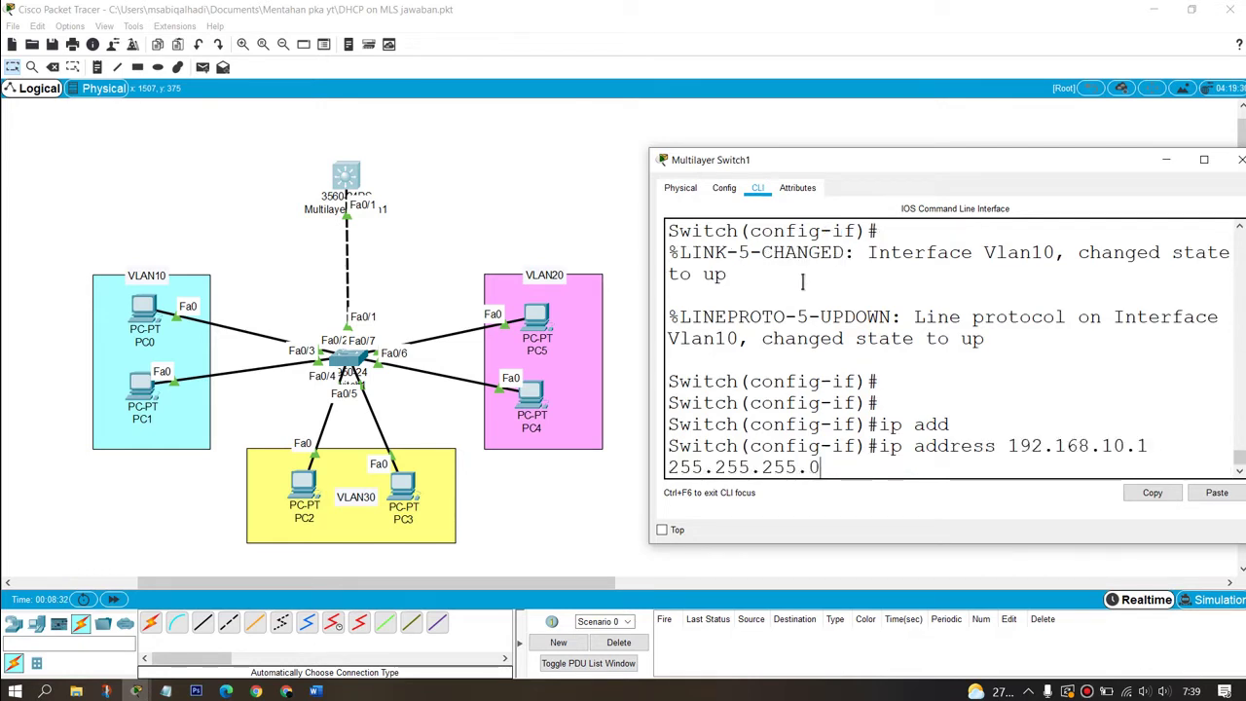
key(Return)
Step: Create interface Vlan20 with IP address 192.168.20.1 255.255.255.0
key(Up)
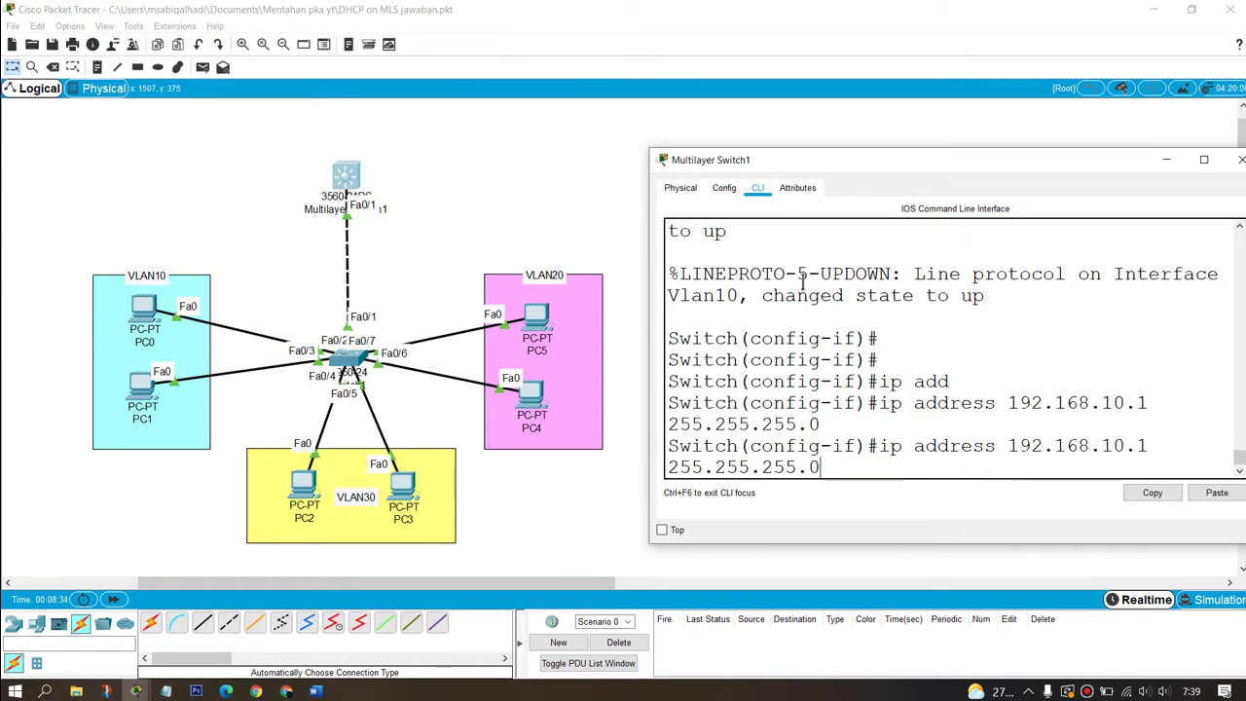
key(Up)
key(Up)
key(Left)
key(BackSpace)
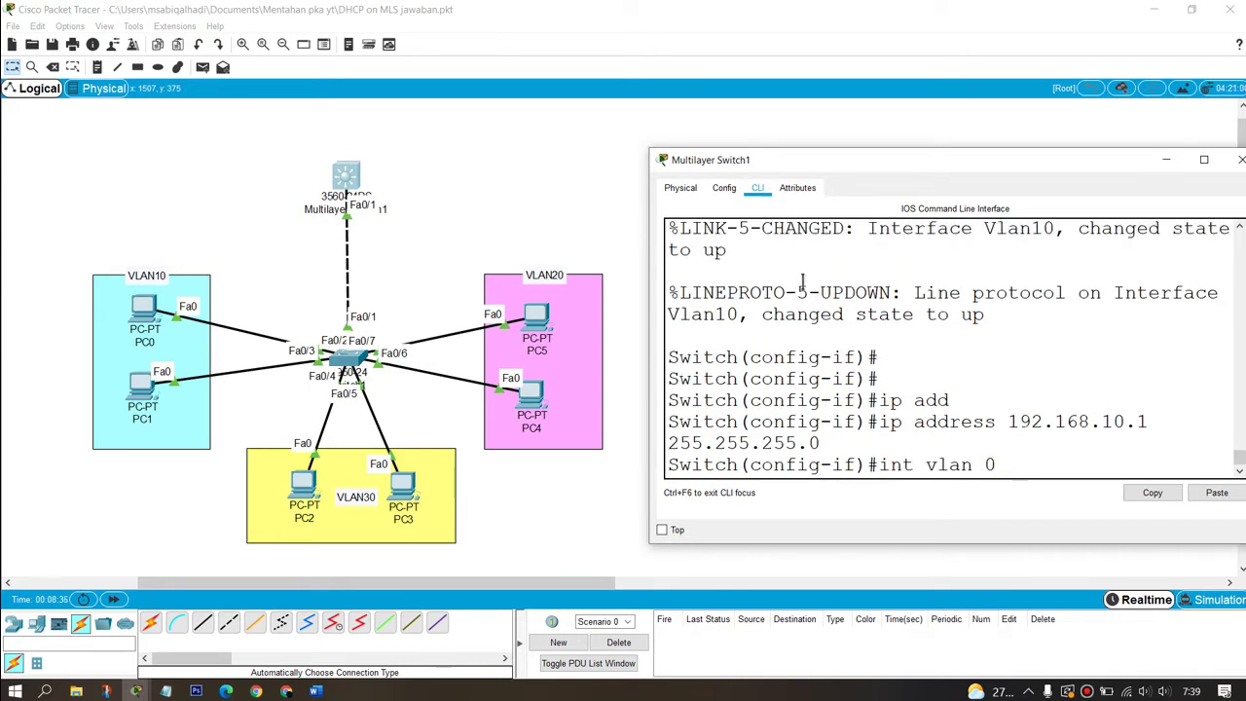
text(2)
key(Return)
key(Return)
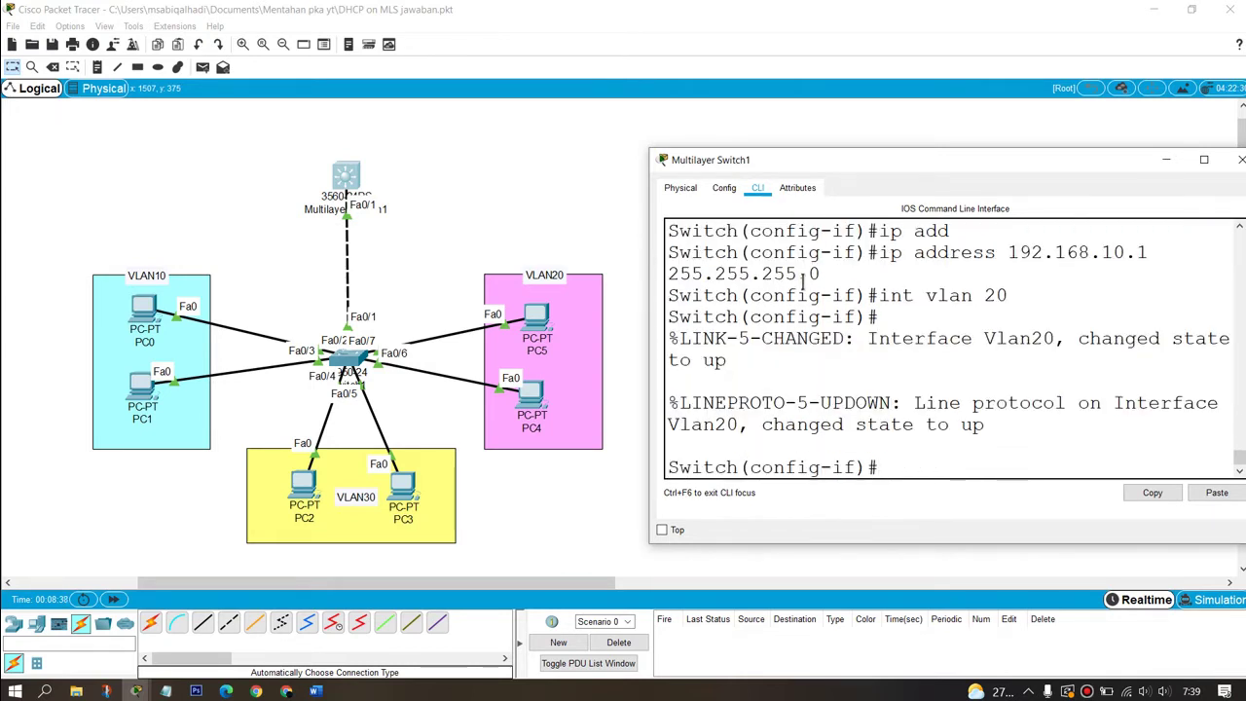
text(ip add)
key(Tab)
text(192)
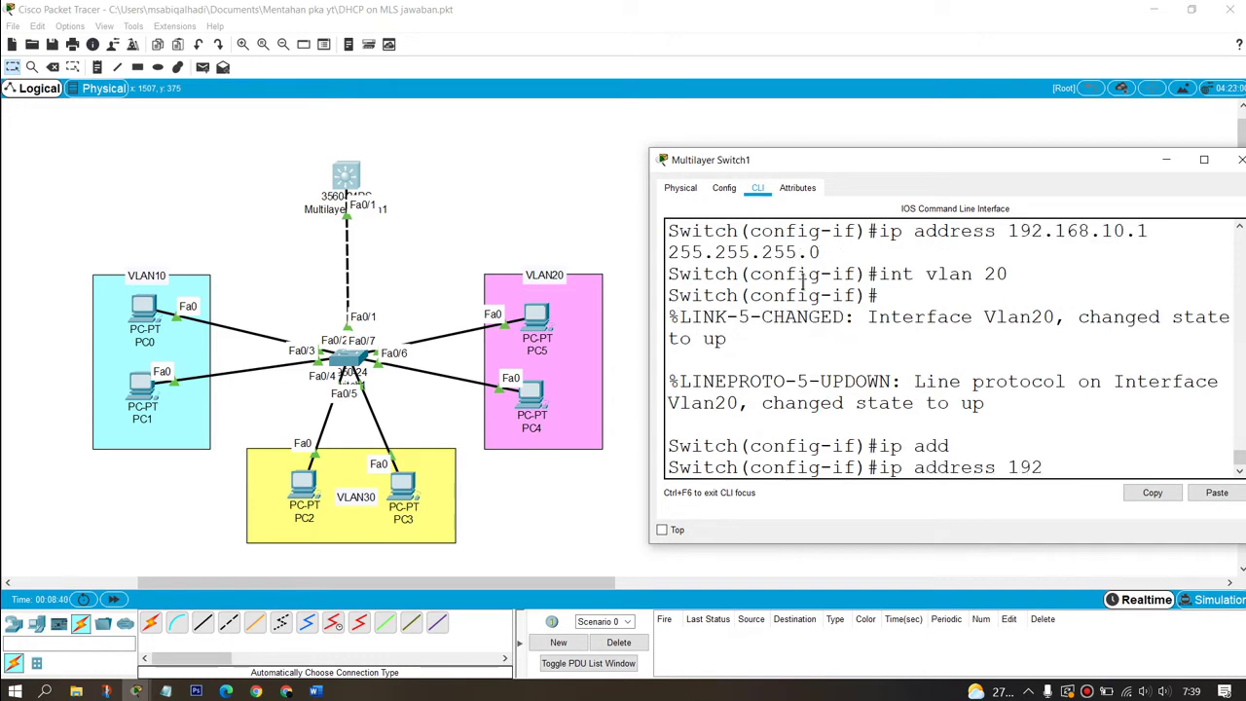
text(.168.20.1 255.25)
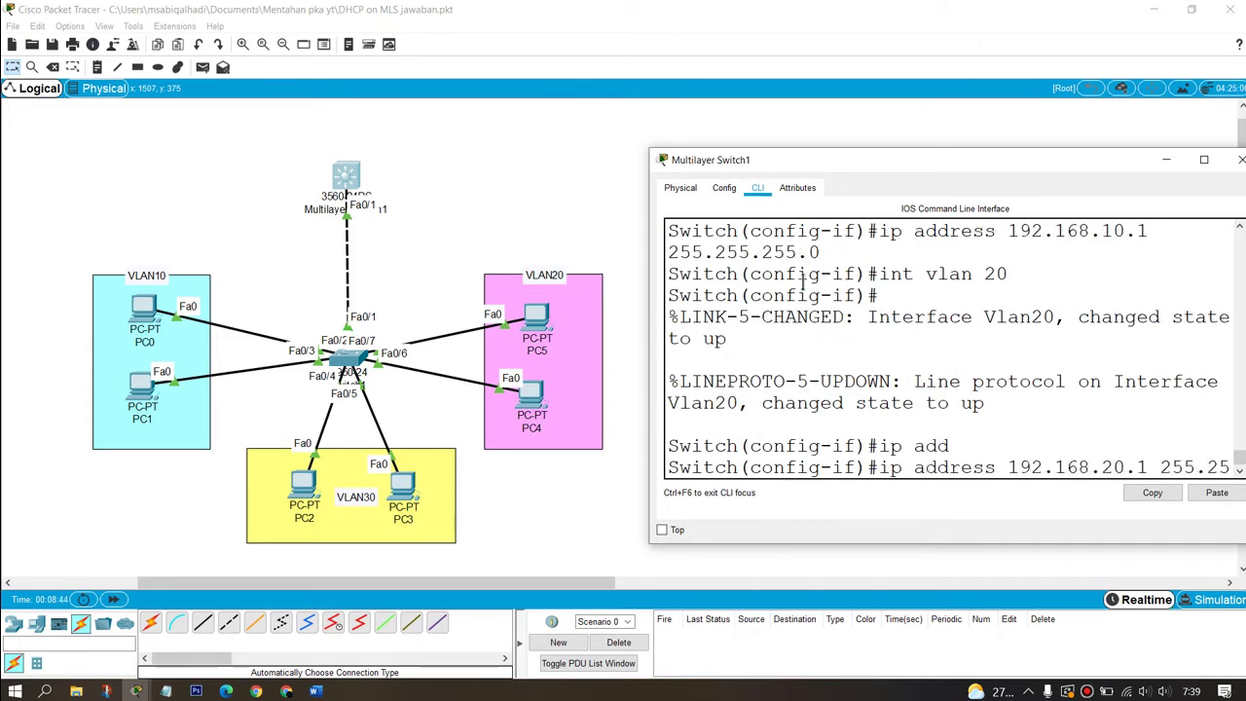
text(5.255.0)
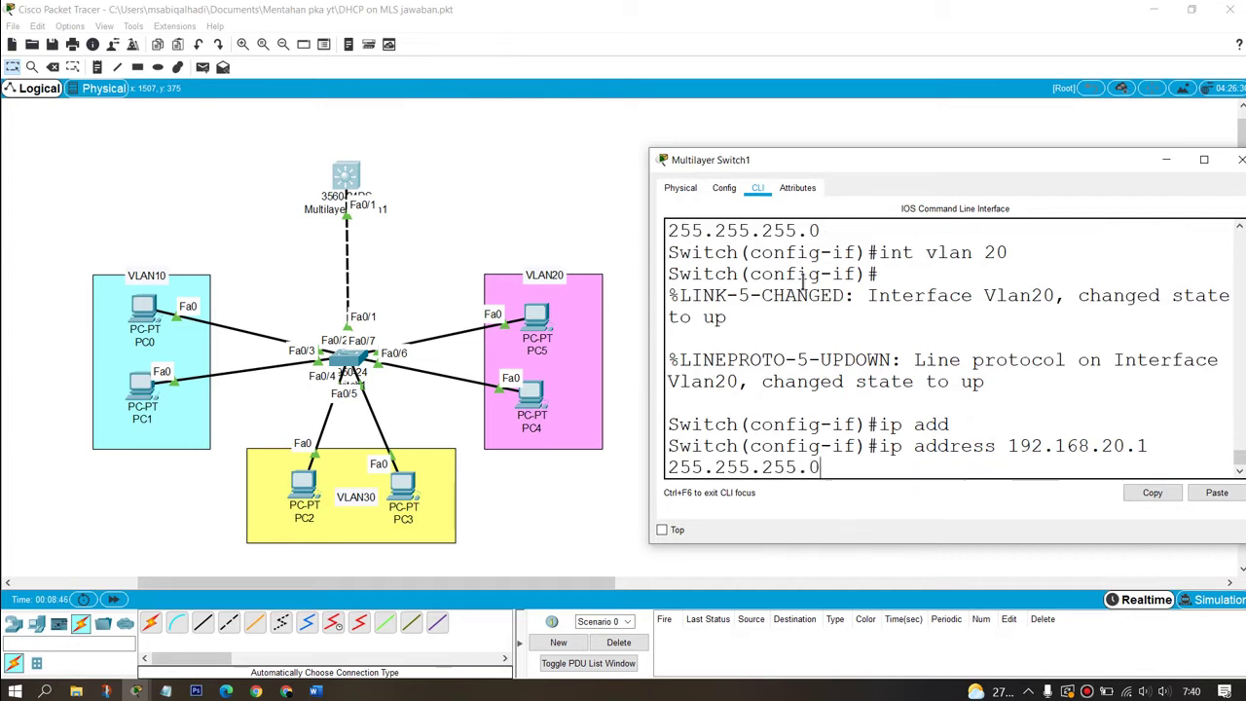
key(Return)
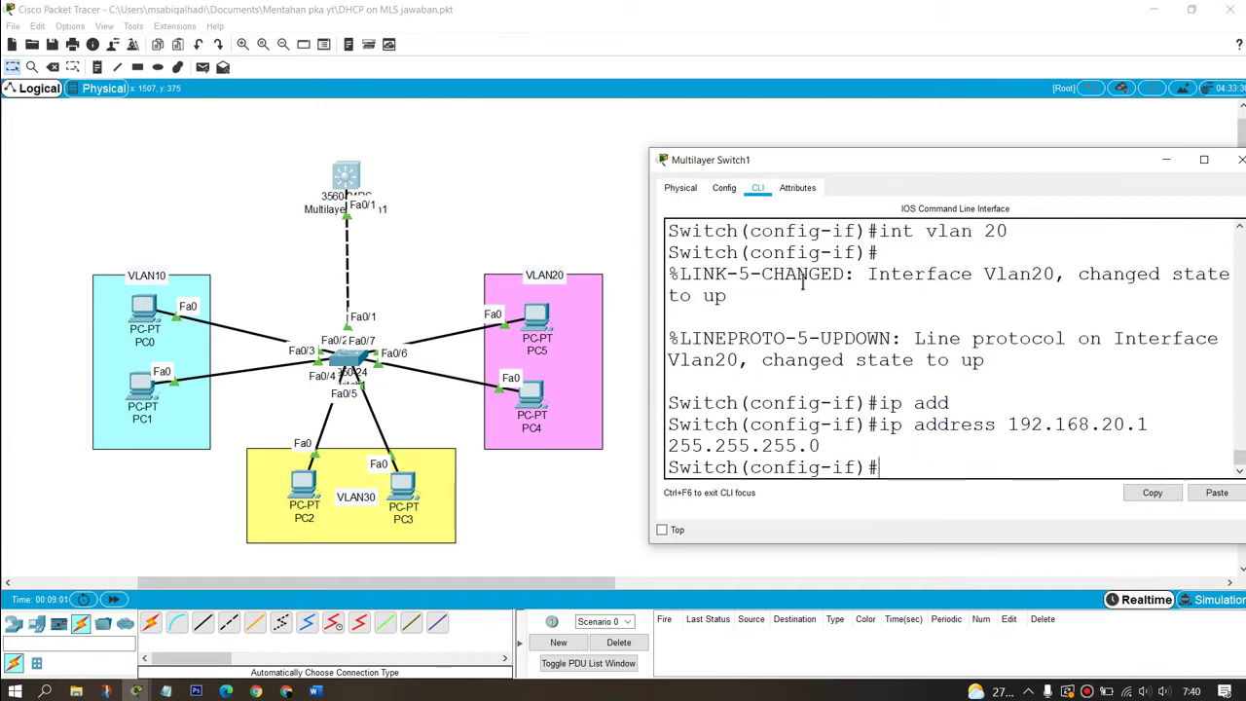
Step: Create interface Vlan30 with IP address 192.168.30.1 255.255.255.0
text(int vla)
key(Tab)
key(BackSpace)
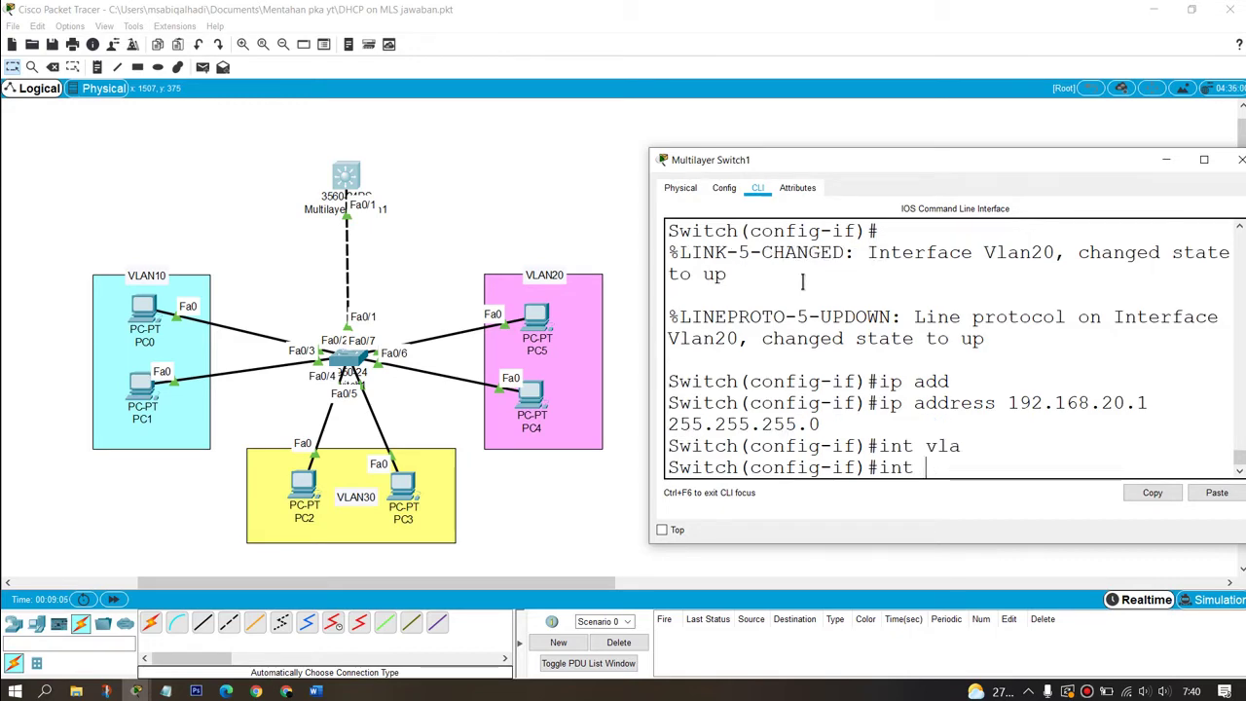
text(vlan 20)
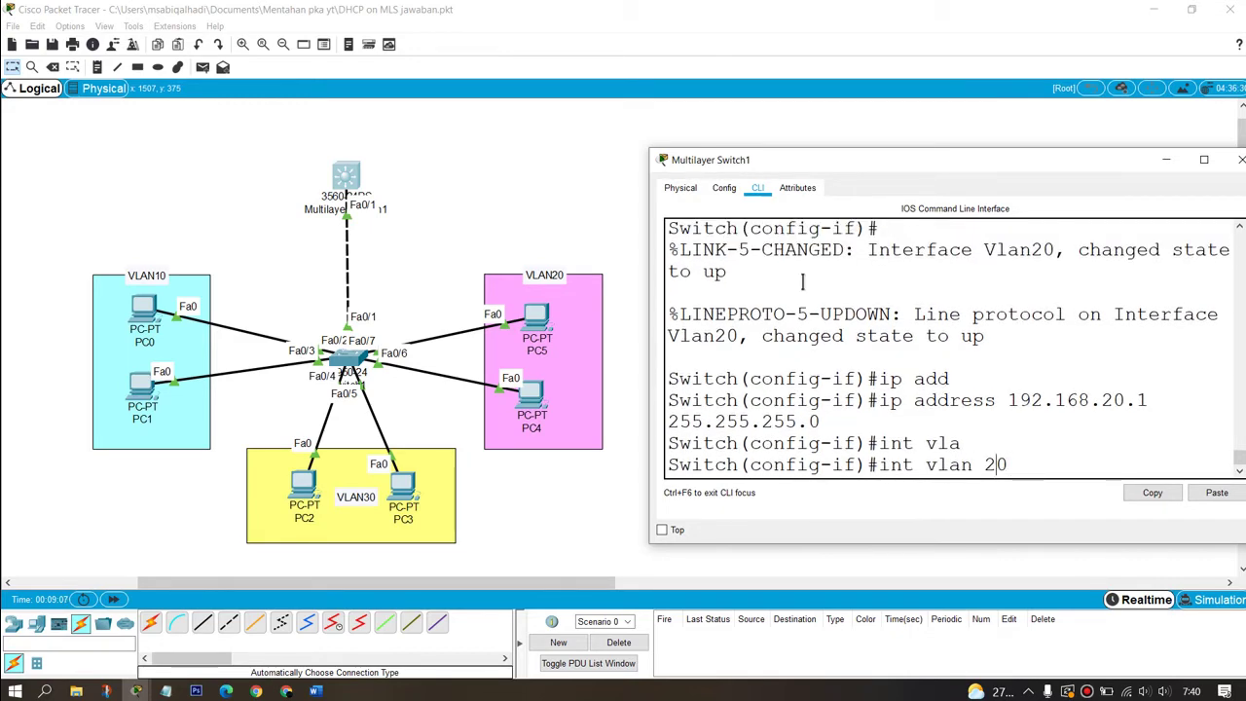
key(BackSpace)
key(BackSpace)
text(30)
key(Return)
text(ip add)
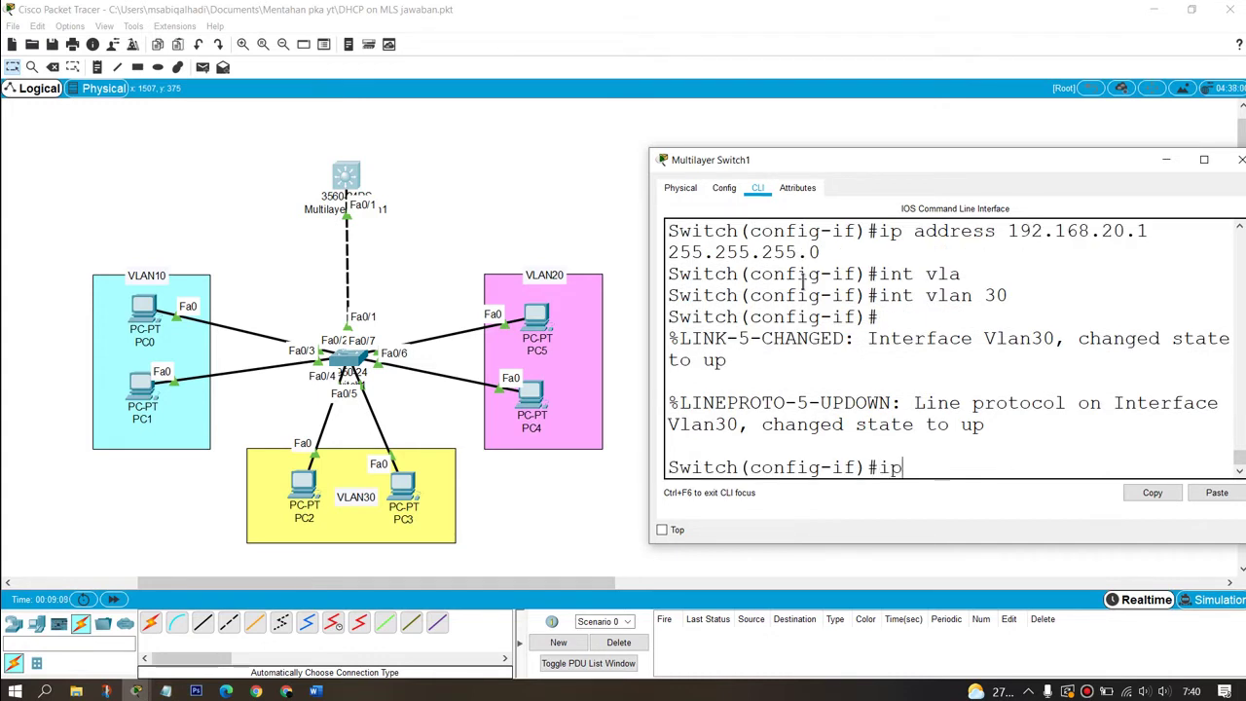
key(Tab)
text(192.168.)
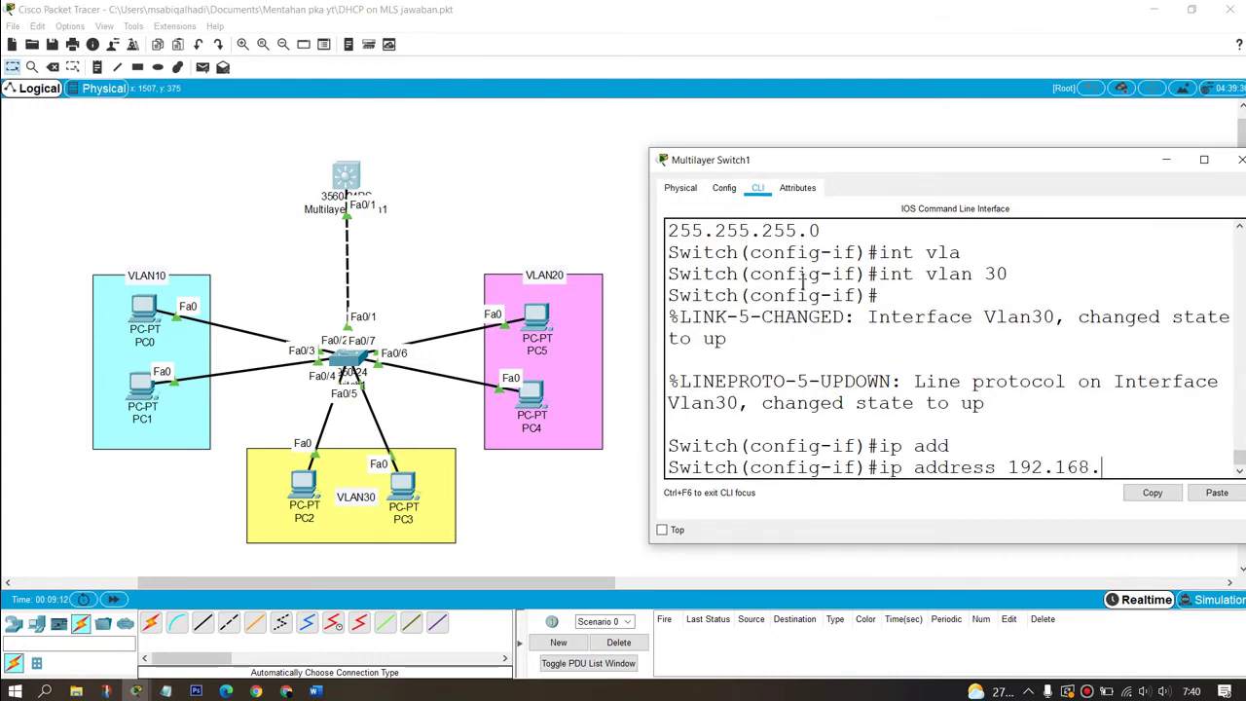
text(230.1 255.255.25)
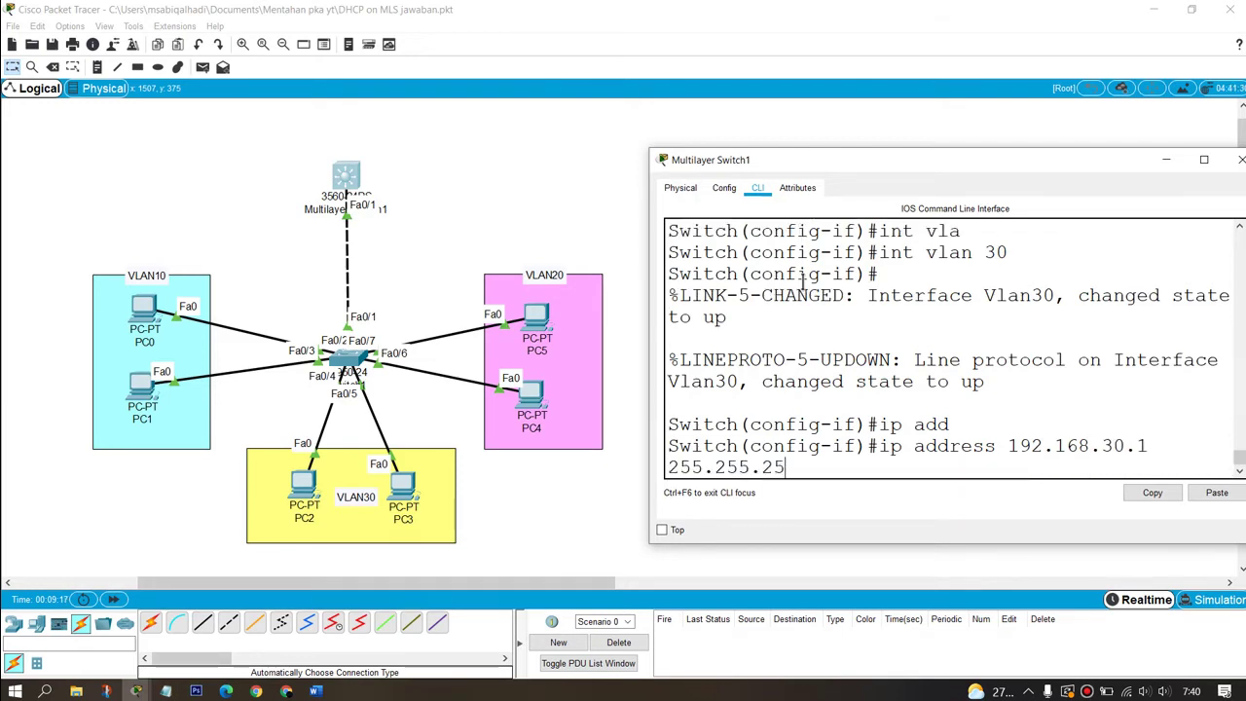
text(5.0)
key(Return)
key(Return)
key(Return)
key(Return)
key(Return)
key(Return)
key(Return)
key(Return)
key(Return)
key(Return)
key(Return)
key(Return)
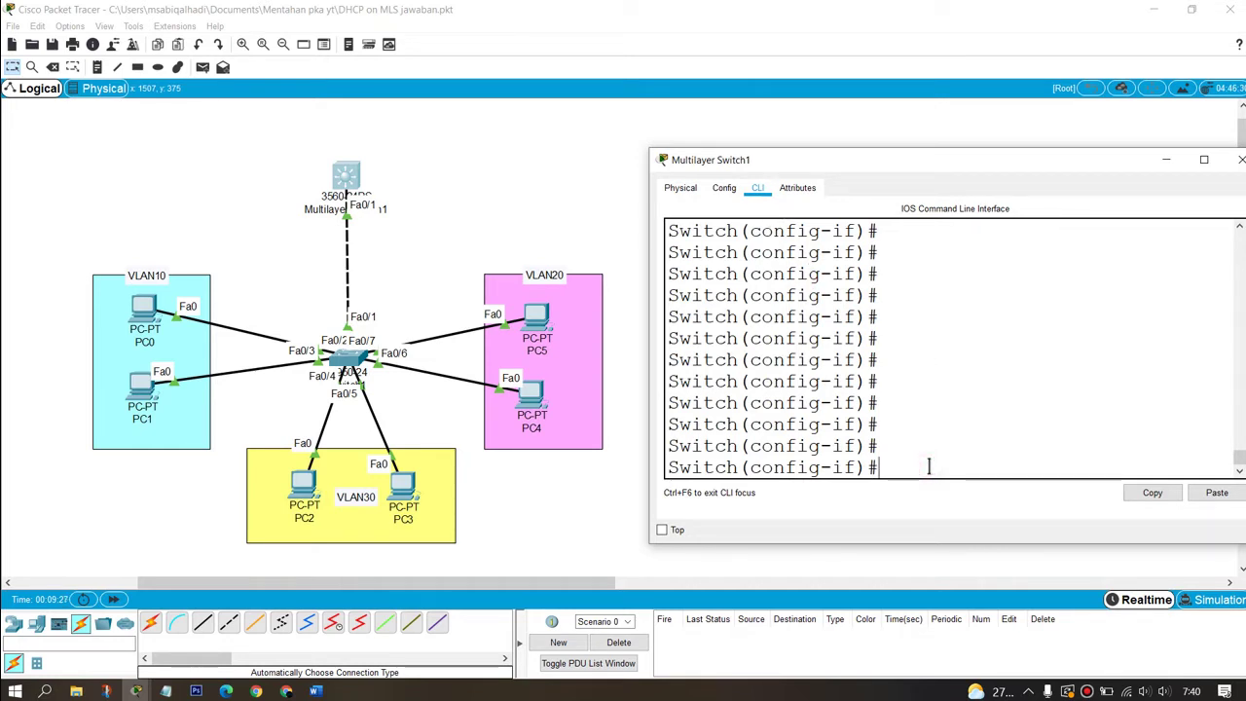
Step: Create DHCP pool VLAN10 with network 192.168.10.0 255.255.255.0
text(ex)
key(Return)
key(Return)
key(Return)
text(ip)
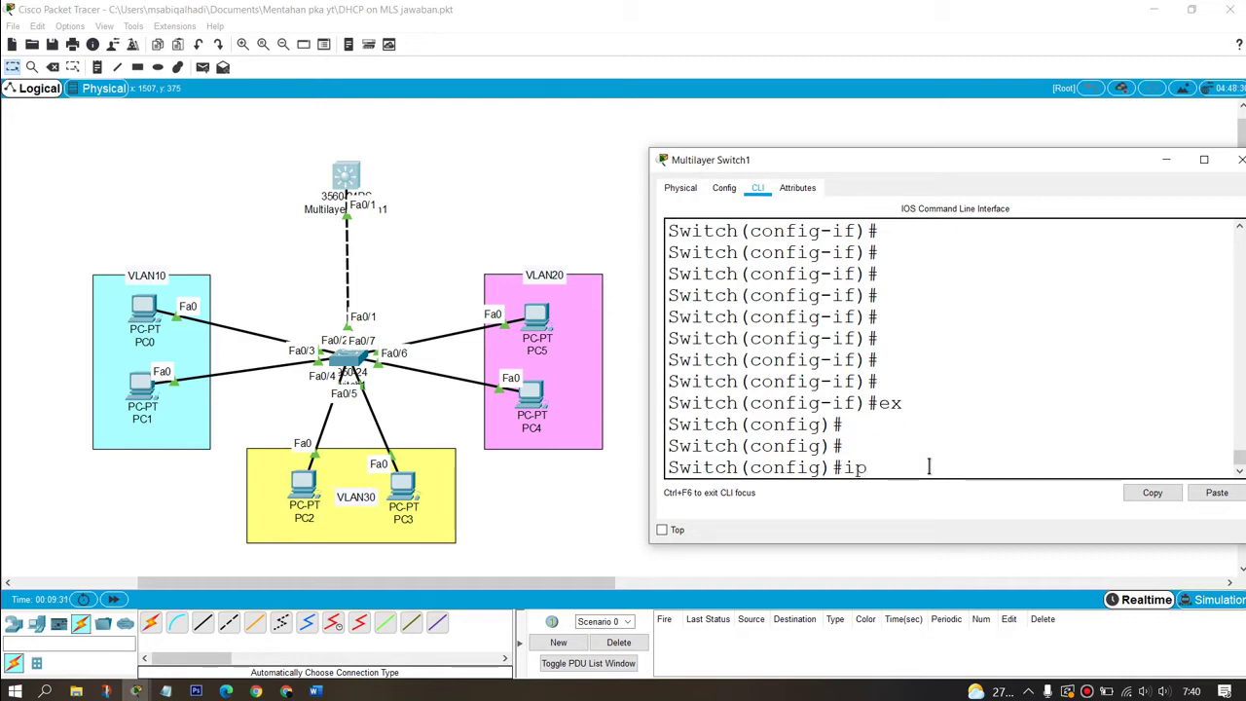
text( dh)
key(Tab)
text(poo)
key(Tab)
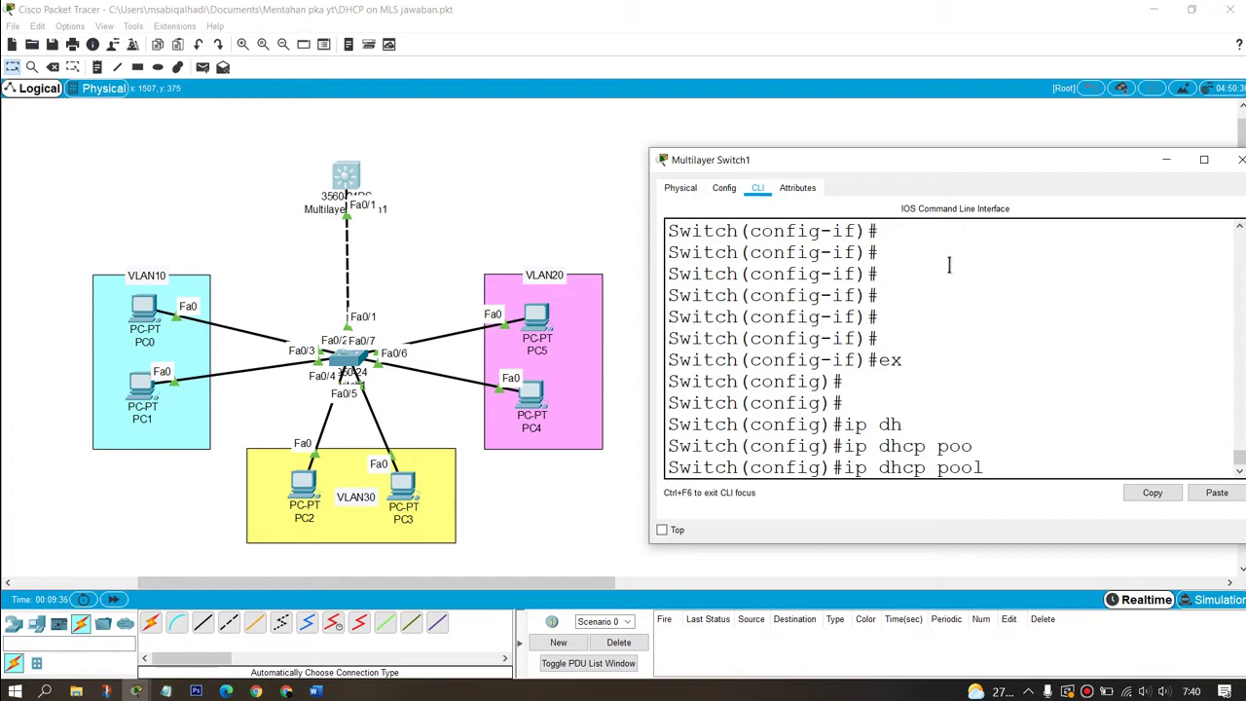
text(vla)
key(Tab)
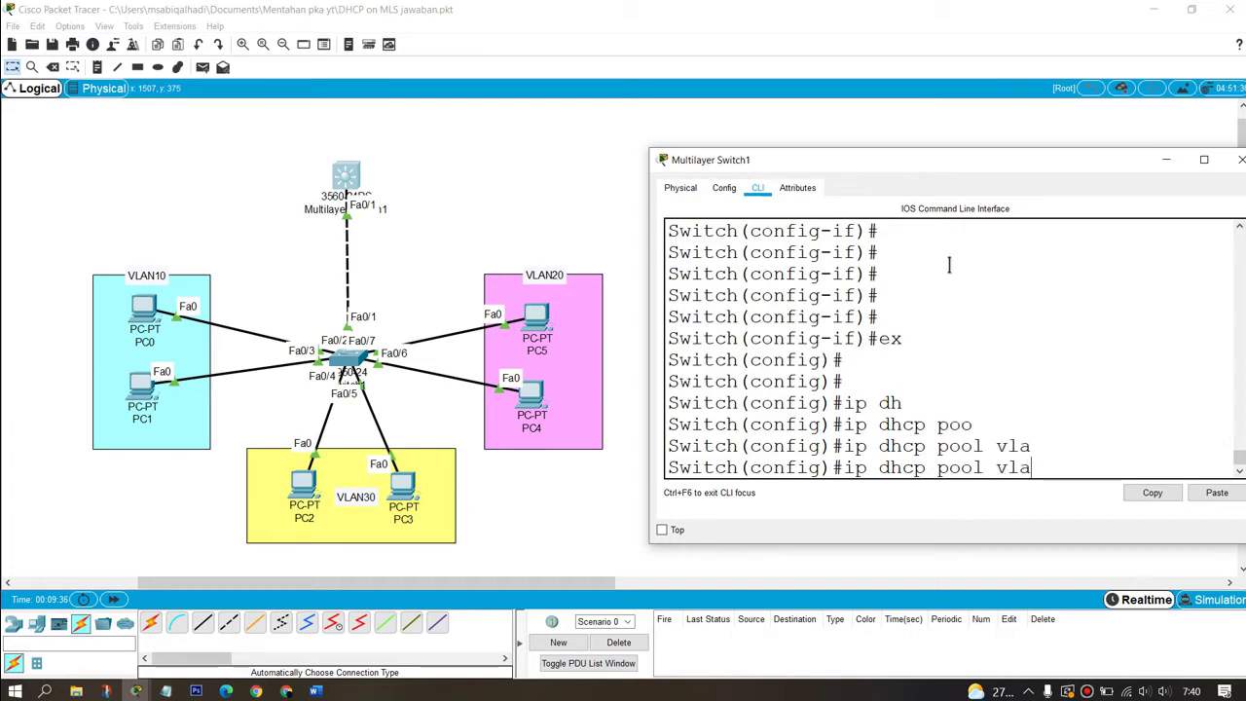
key(BackSpace)
key(BackSpace)
text(VLAN10)
key(Return)
text(netw)
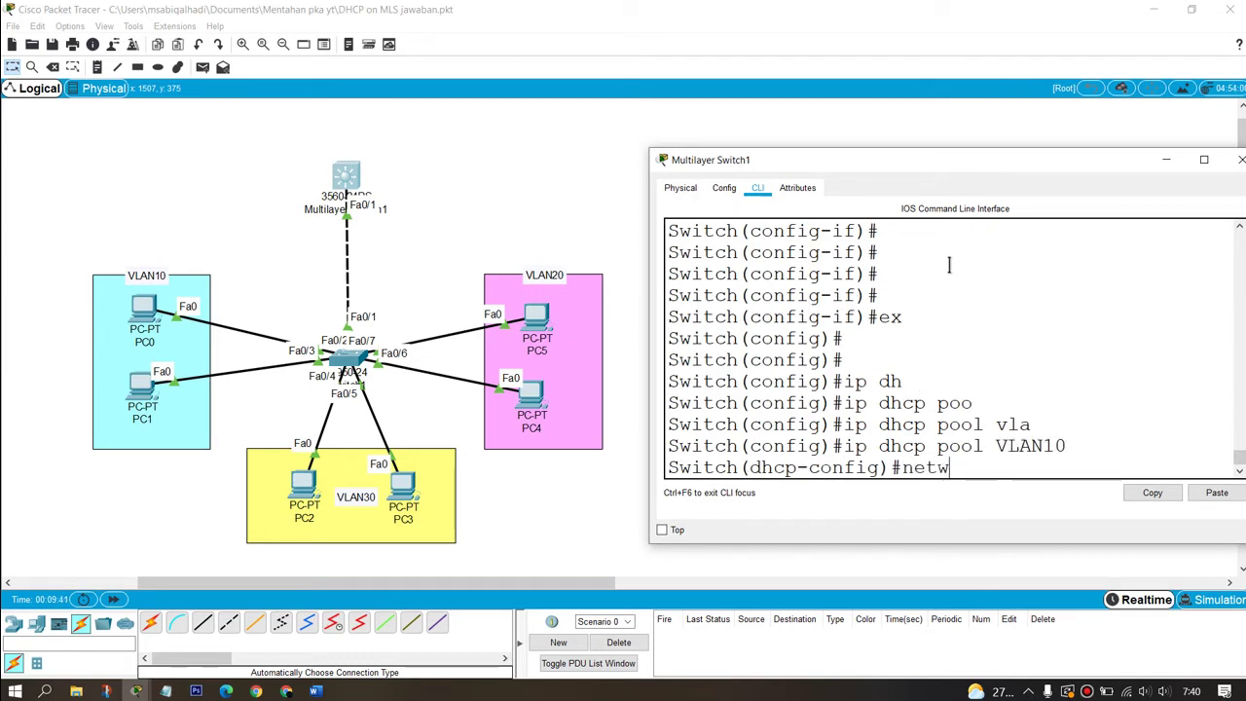
key(Tab)
text(192.168)
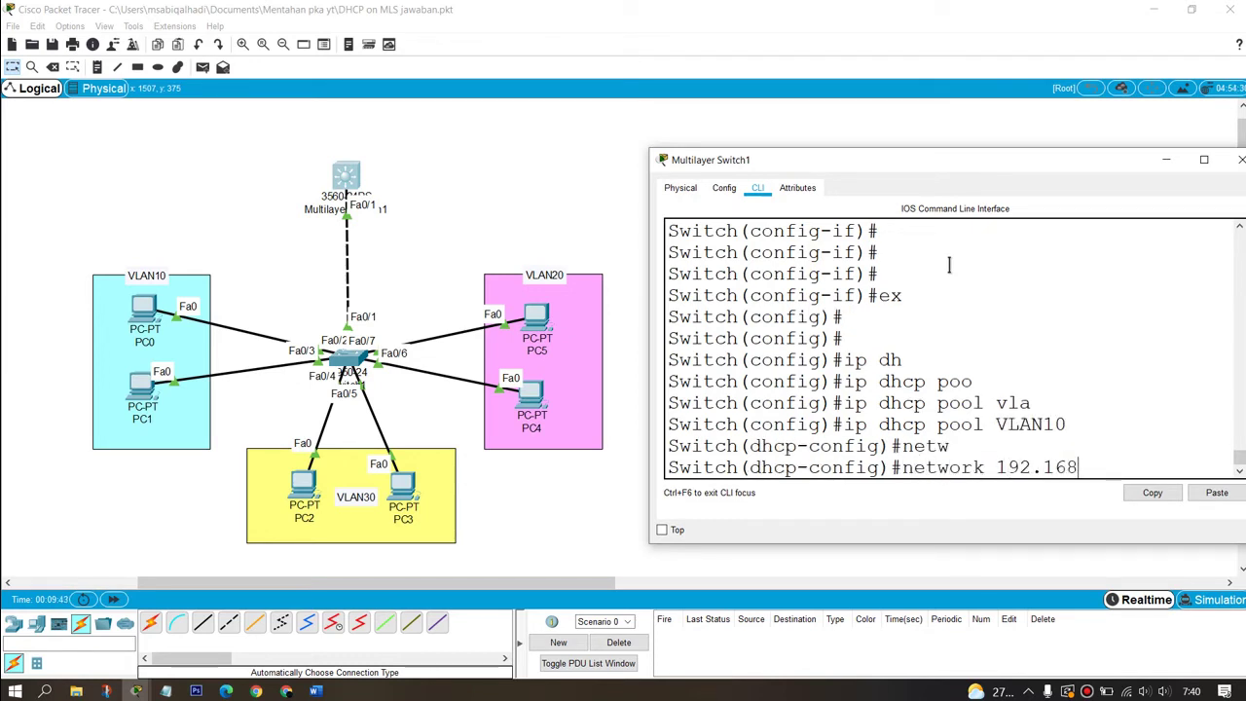
text(.10.0 255.255.255.0)
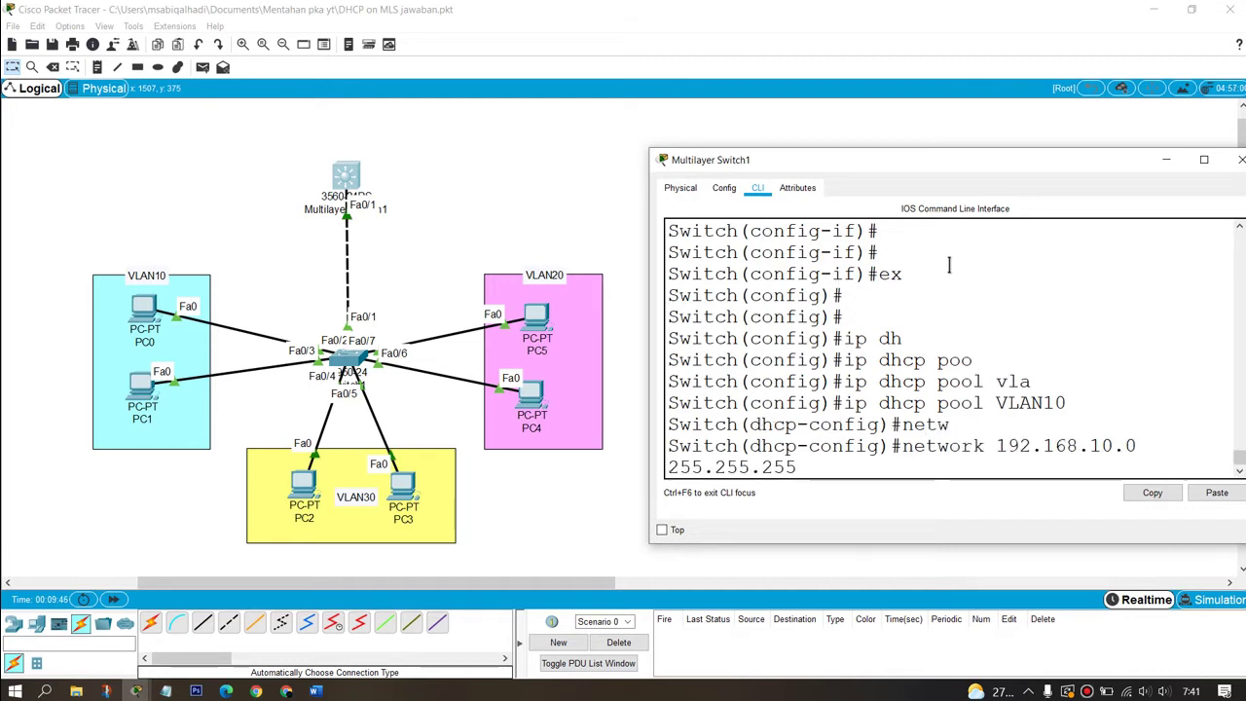
key(Return)
Step: Give pool VLAN10 default-router 192.168.10.1 and dns-server 8.8.8.8, then exit the pool
text(defa)
key(Tab)
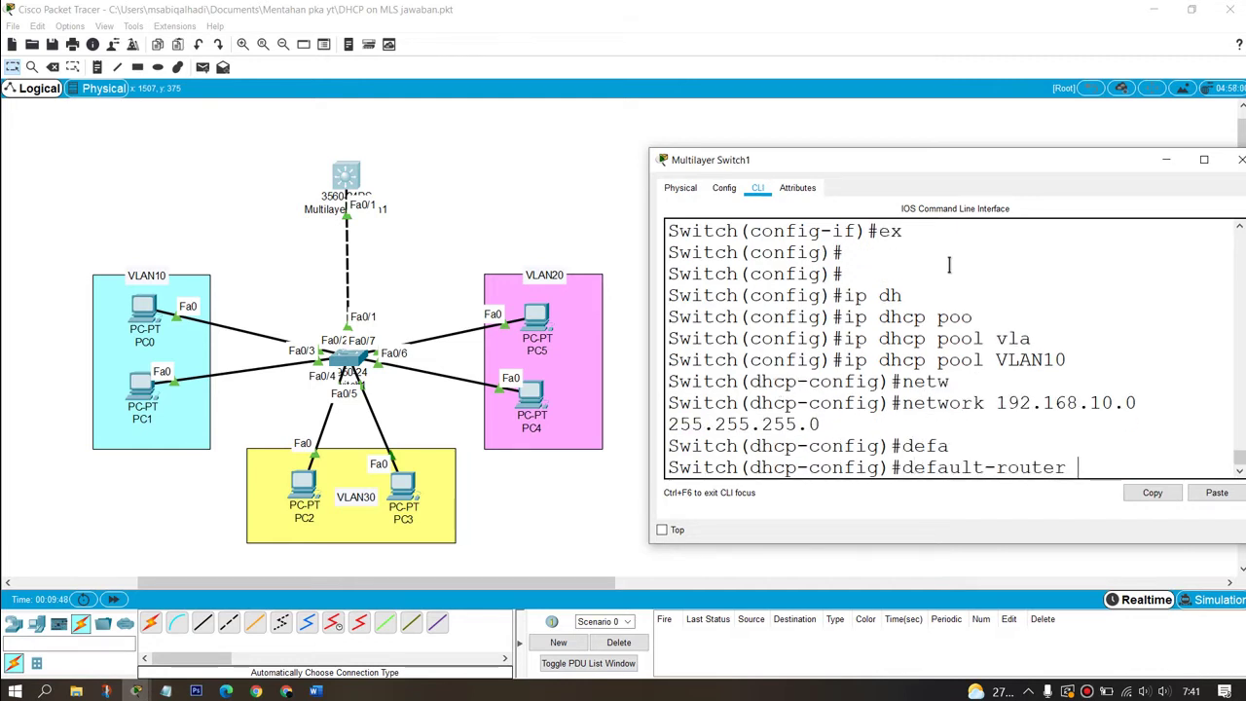
text(192.168)
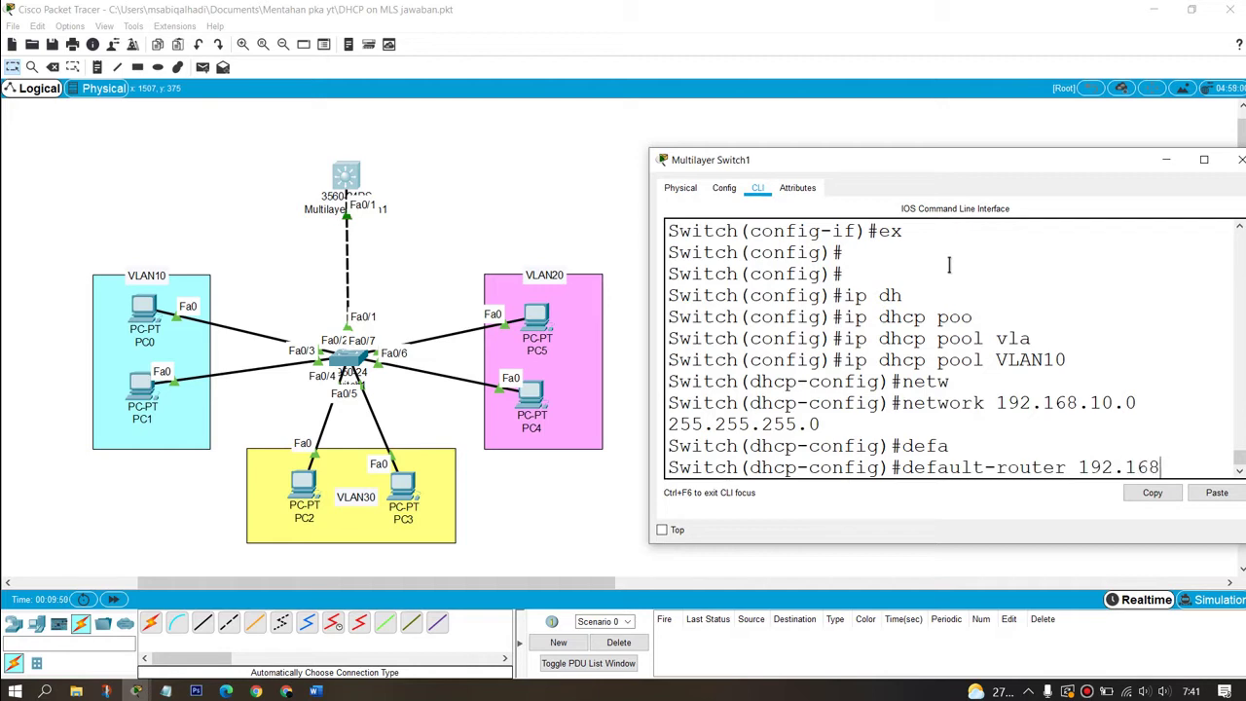
text(.10.1)
key(Return)
text(\)
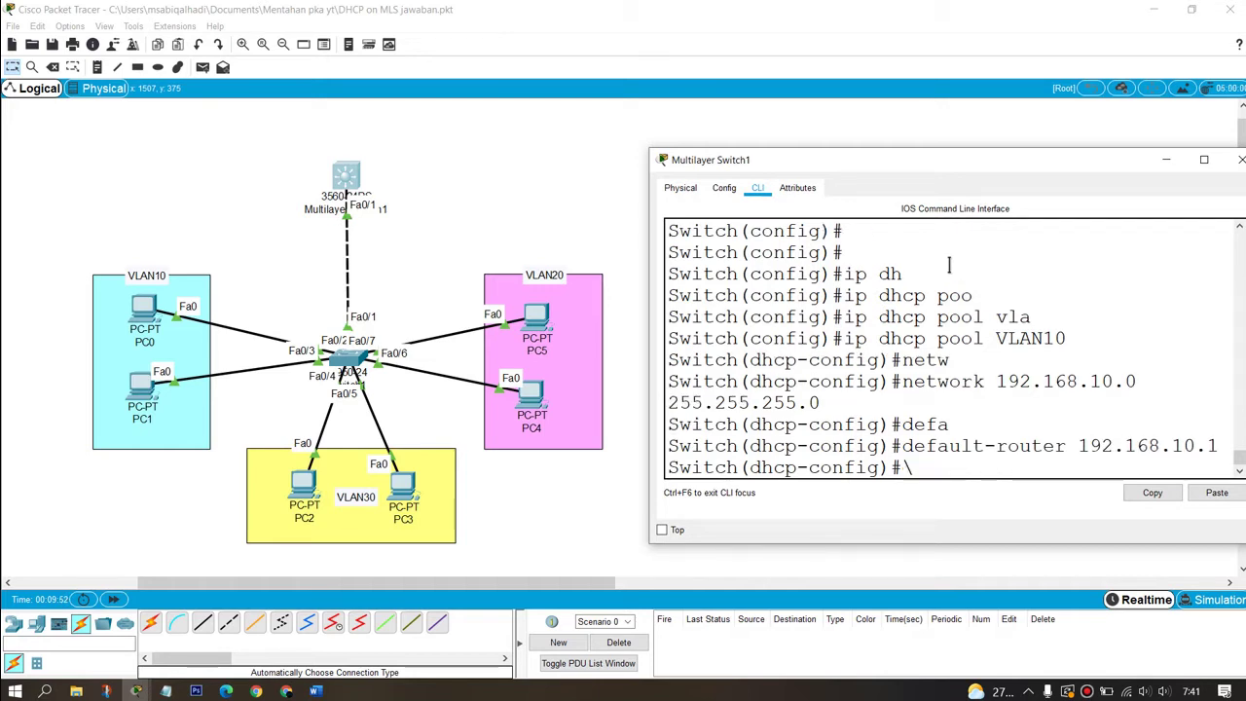
text(dns)
key(Tab)
text(8)
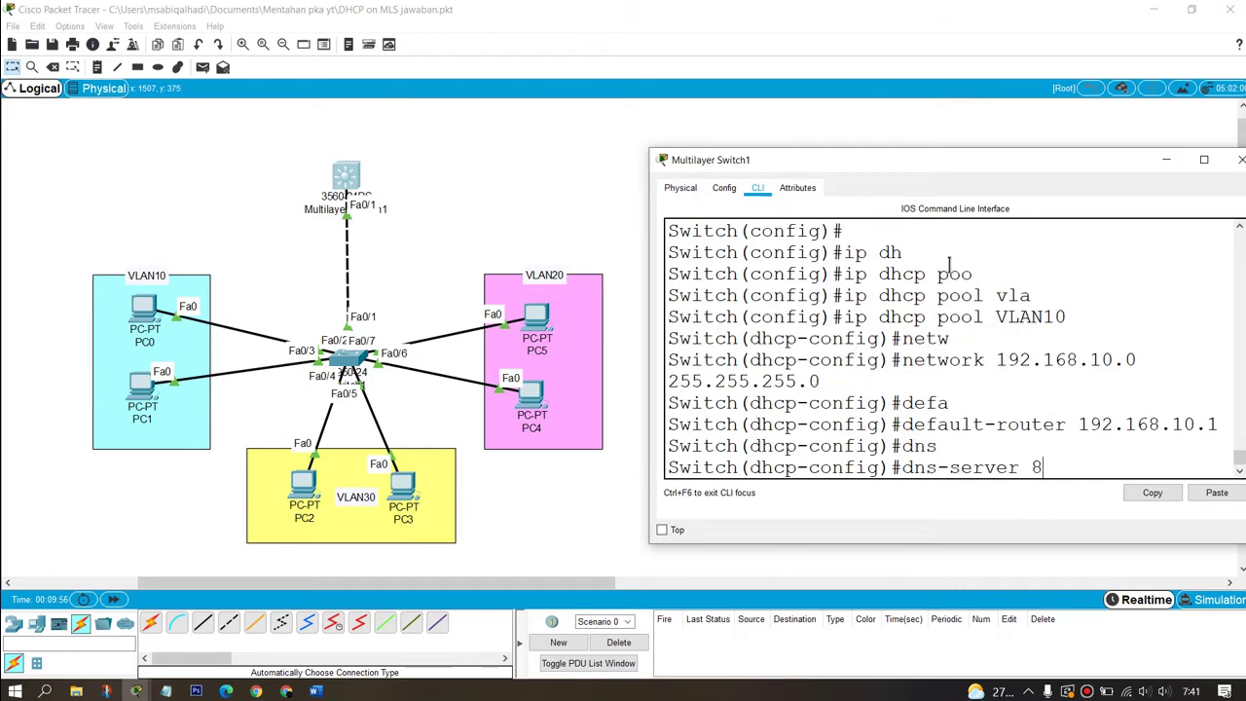
text(.8.8.8)
key(Return)
text(e)
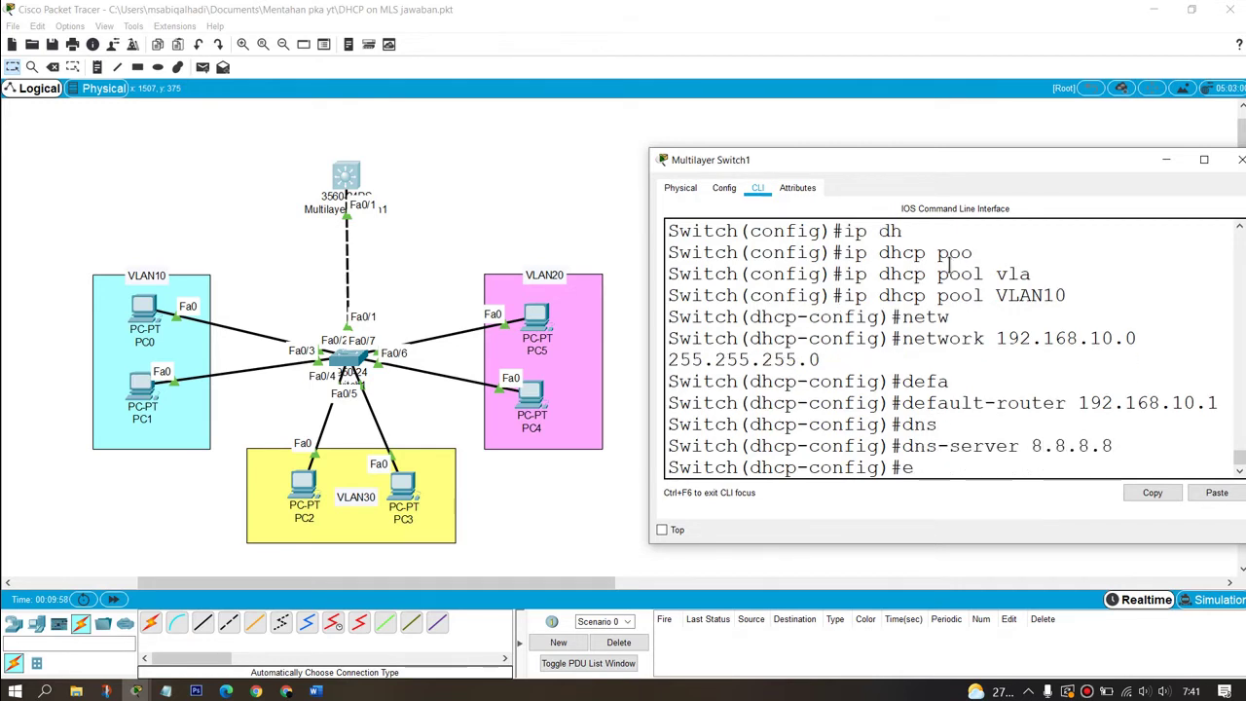
text(x)
key(Return)
key(Up)
key(Up)
key(Up)
key(Up)
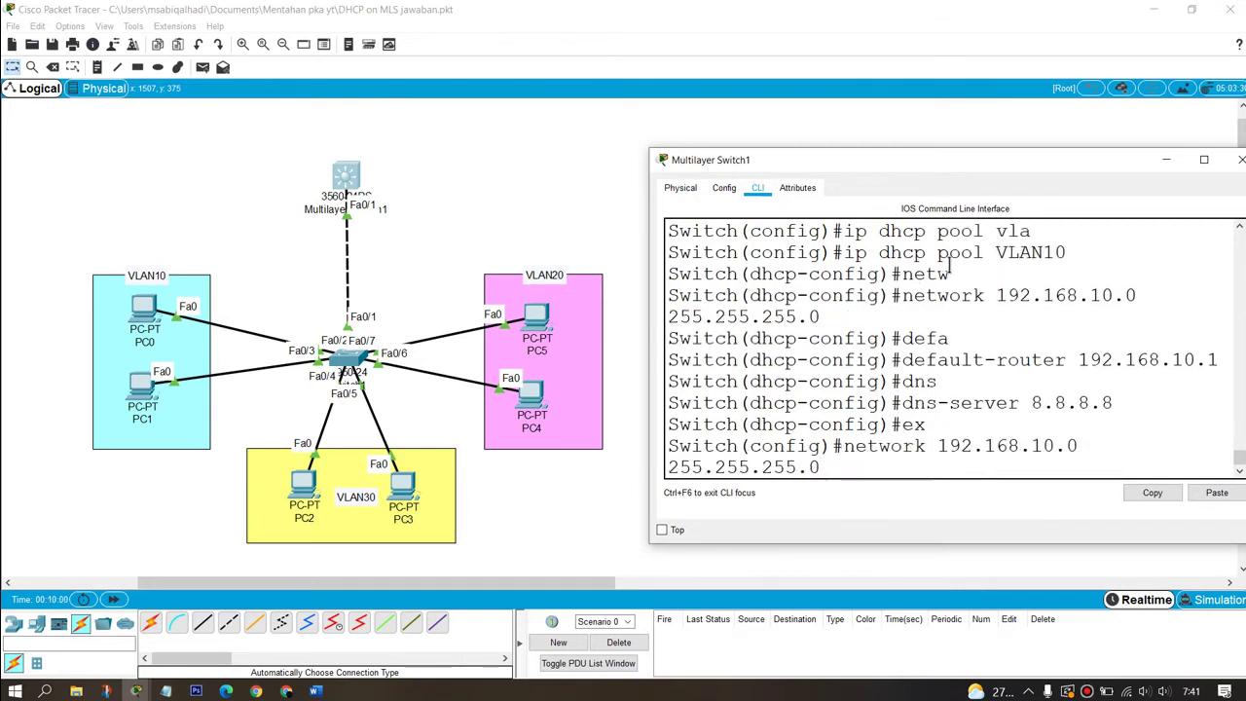
key(Down)
key(Down)
key(Down)
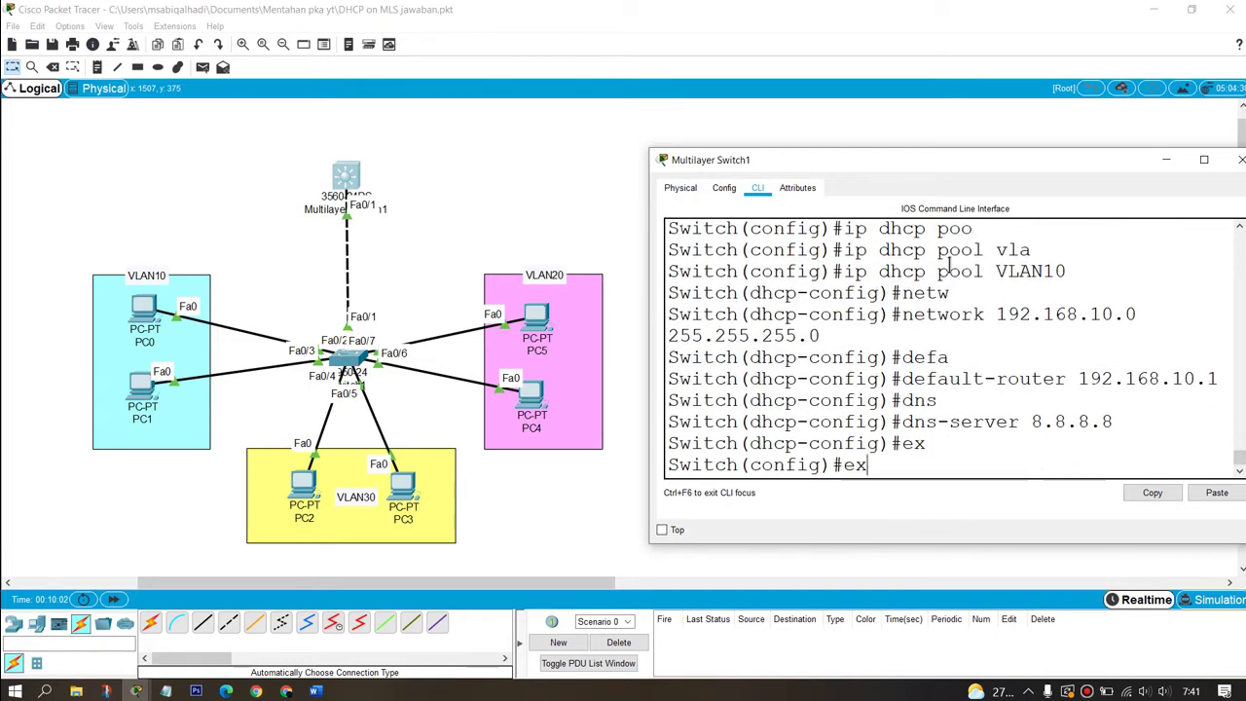
key(Up)
key(Up)
key(Up)
key(Up)
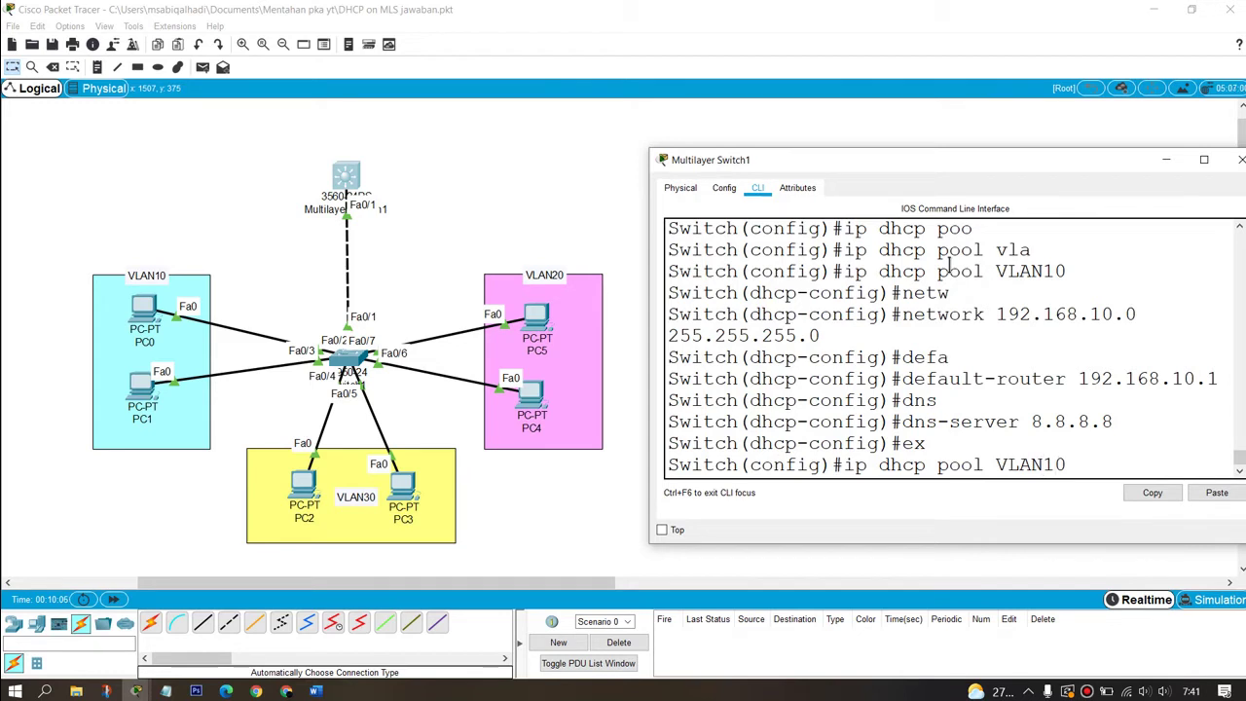
Step: Create DHCP pool VLAN20 with network 192.168.20.0 255.255.255.0
key(BackSpace)
text(2)
key(Return)
key(Up)
key(Up)
key(Up)
key(Up)
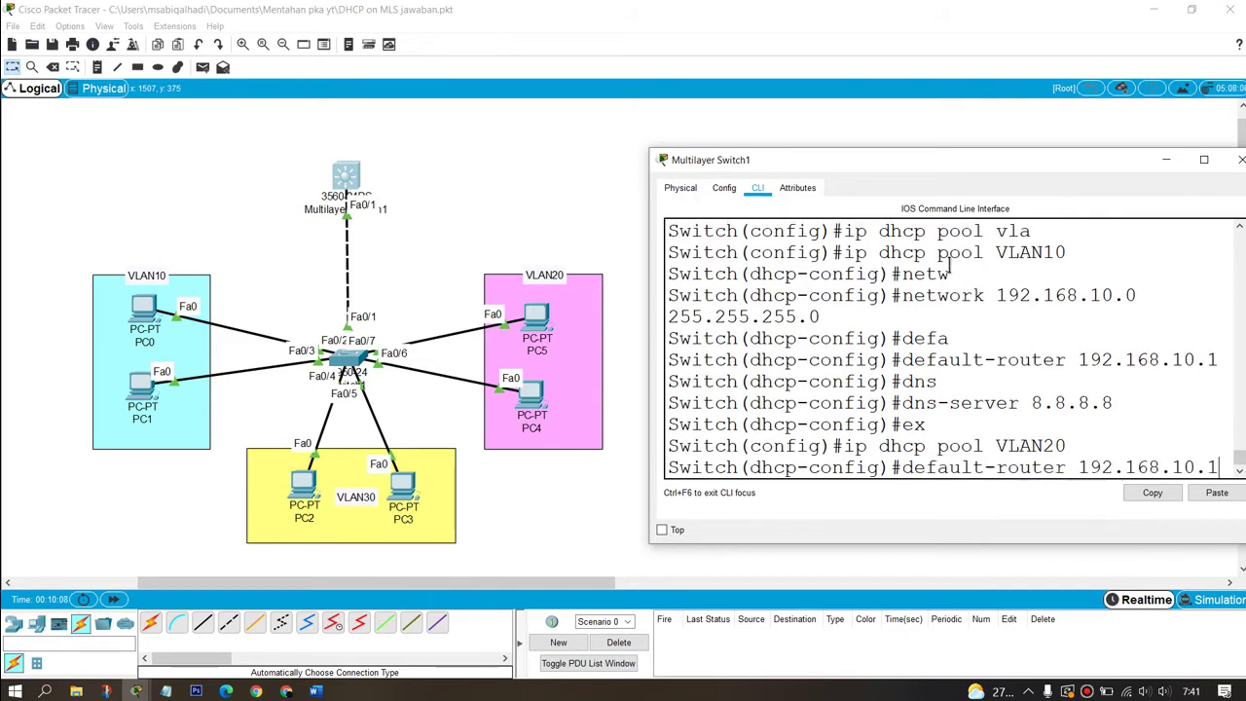
key(Left)
key(Left)
key(Left)
key(Left)
key(Left)
key(Left)
key(Left)
key(Left)
key(Left)
key(Left)
key(Left)
key(Left)
key(Left)
key(Left)
key(Left)
key(Left)
key(Left)
key(Left)
key(Left)
key(Left)
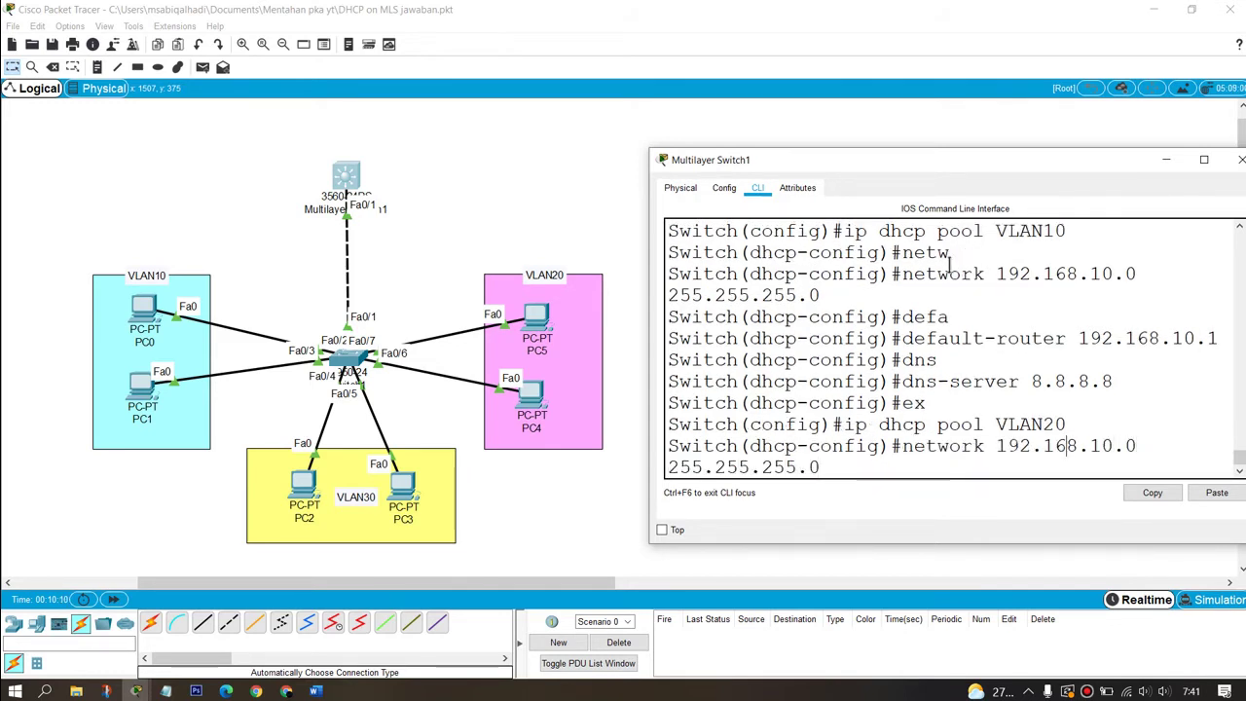
key(Right)
key(Right)
key(BackSpace)
text(2)
key(Return)
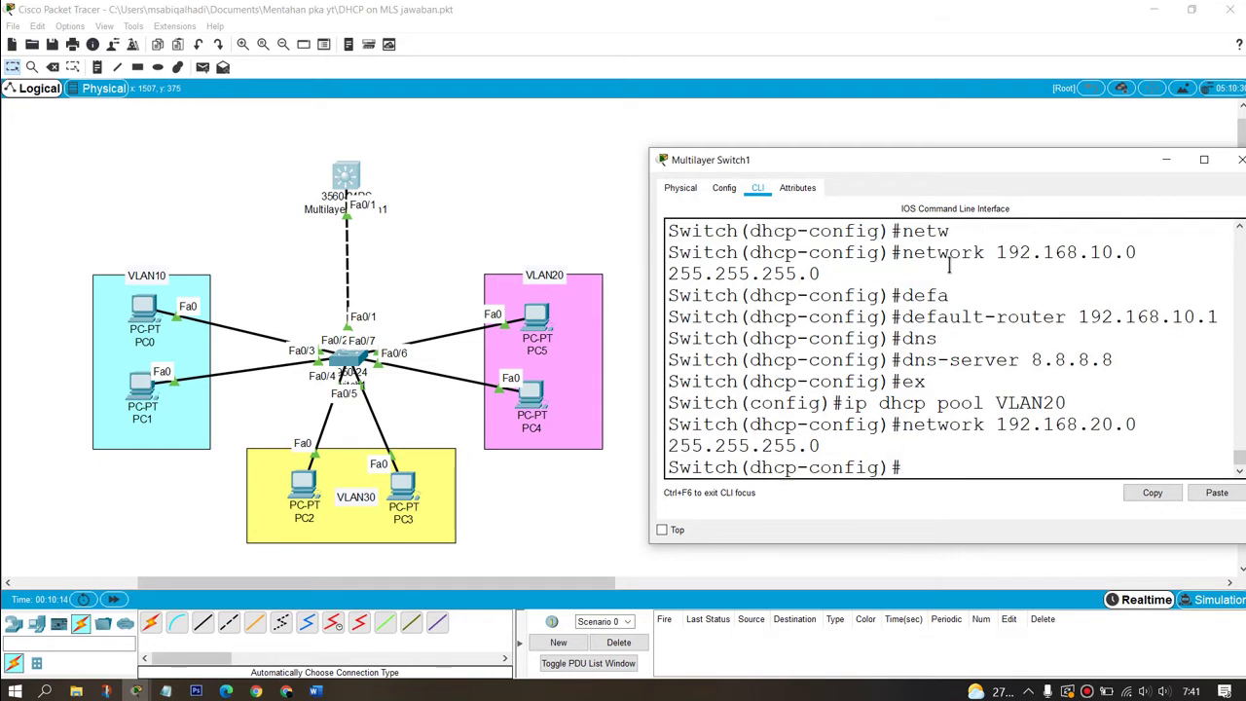
Step: Give pool VLAN20 default-router 192.168.20.1 and dns-server 8.8.8.8, then exit
key(Up)
key(Up)
key(Up)
key(Up)
key(Up)
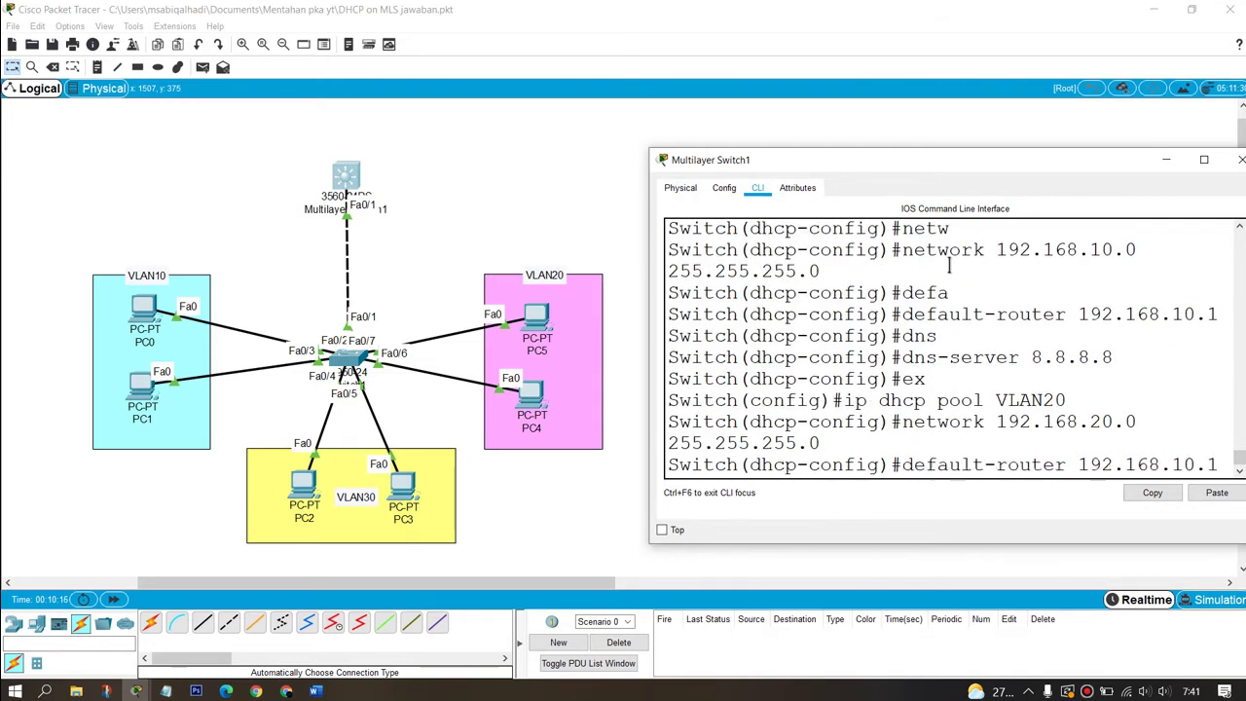
key(Left)
key(Left)
key(Left)
key(BackSpace)
text(2)
key(Return)
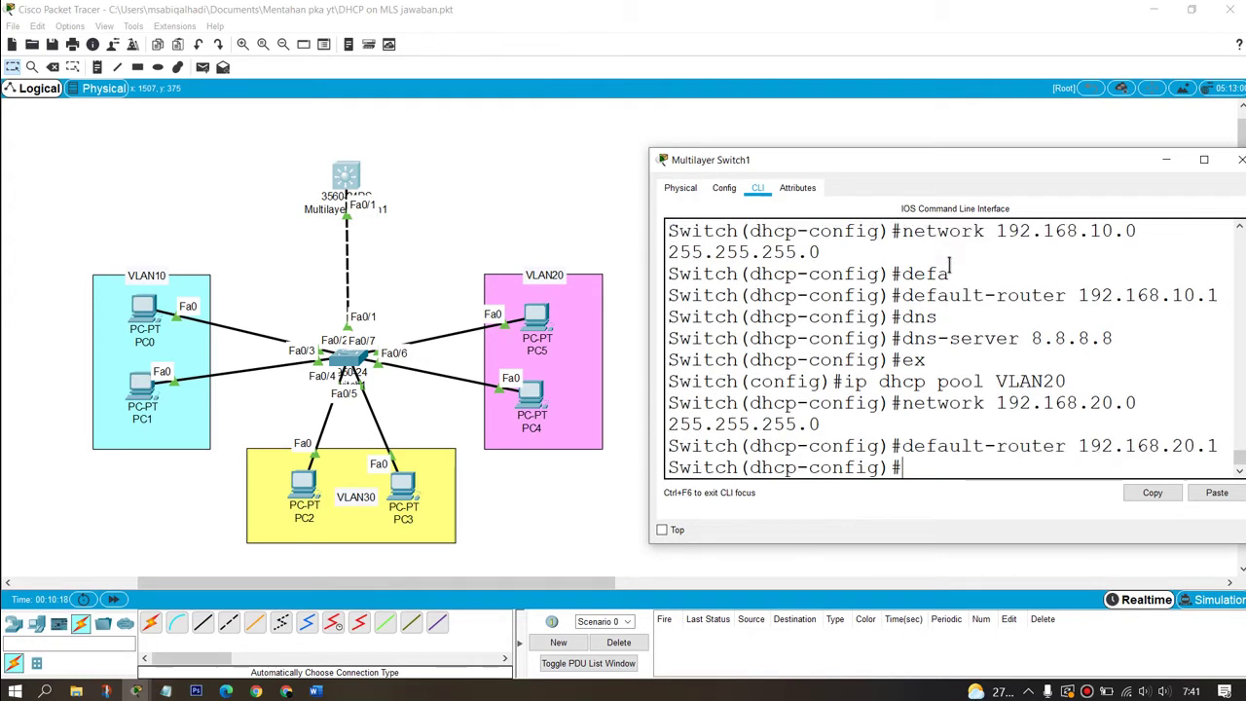
key(Up)
key(Up)
key(Up)
key(Up)
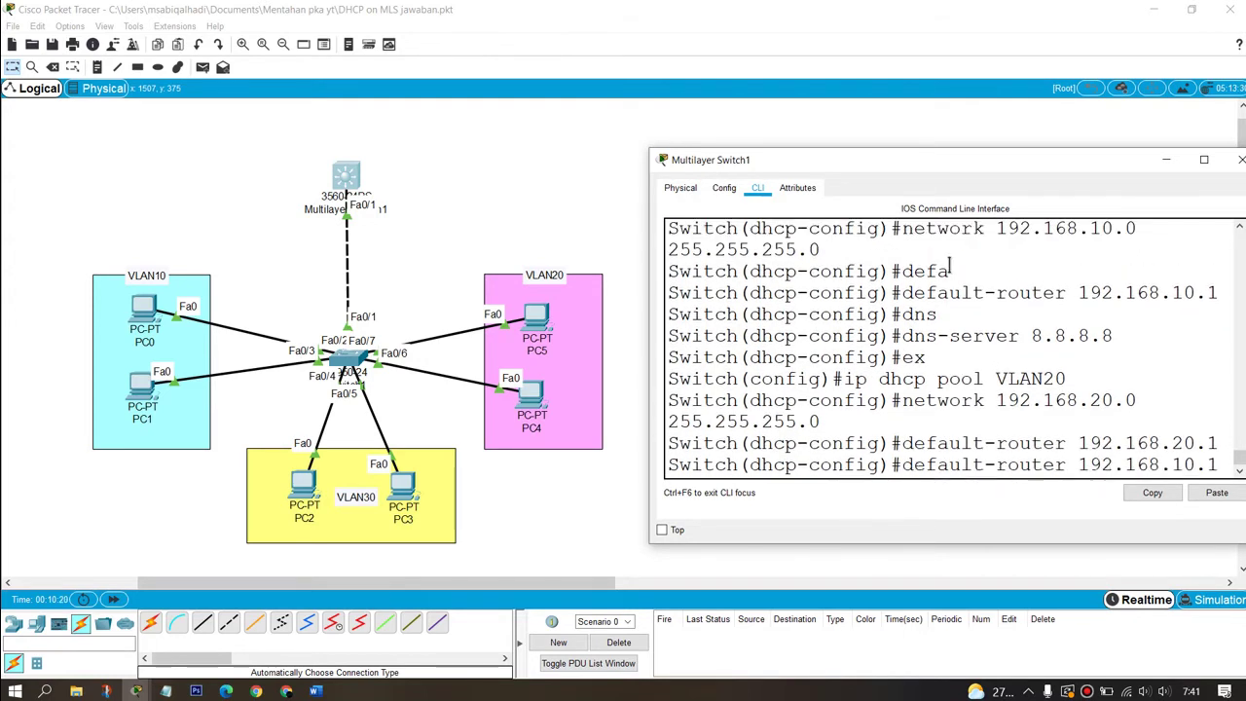
key(Return)
text(ex)
key(Return)
Step: Create DHCP pool VLAN30 with network 192.168.30.0 255.255.255.0
key(Up)
key(Up)
key(Up)
key(Up)
key(Up)
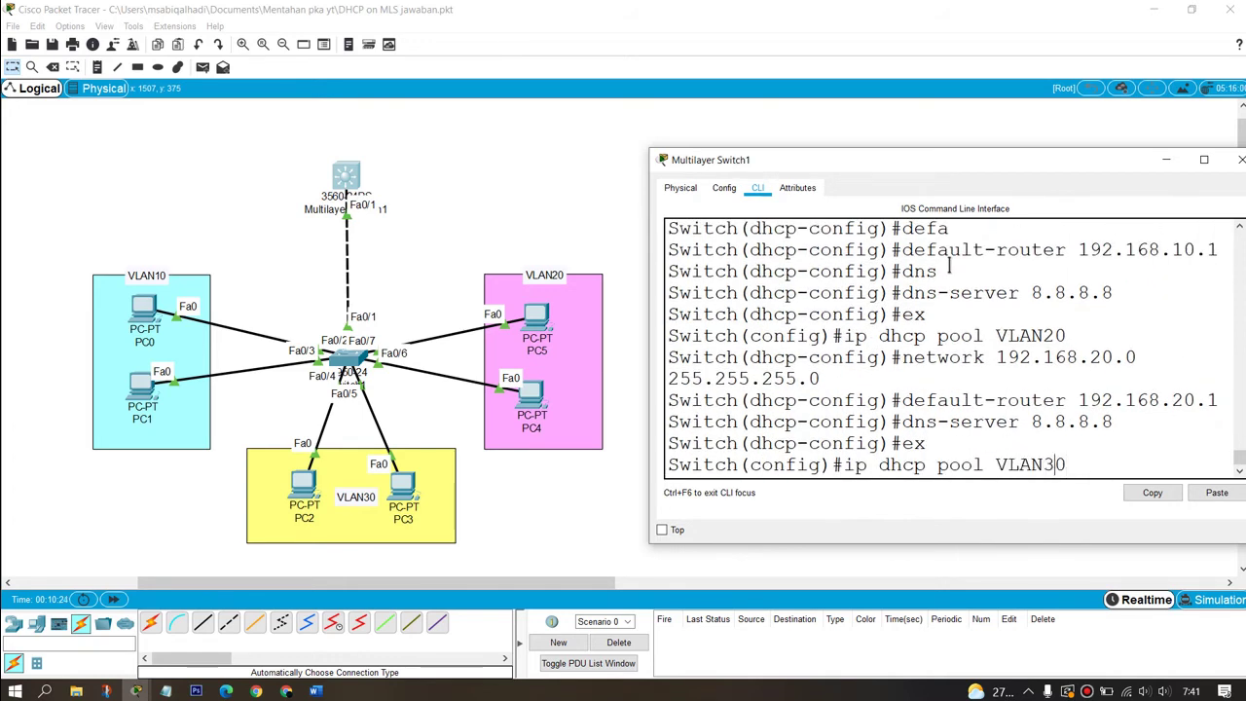
text(3)
key(Return)
key(Up)
key(Up)
key(Up)
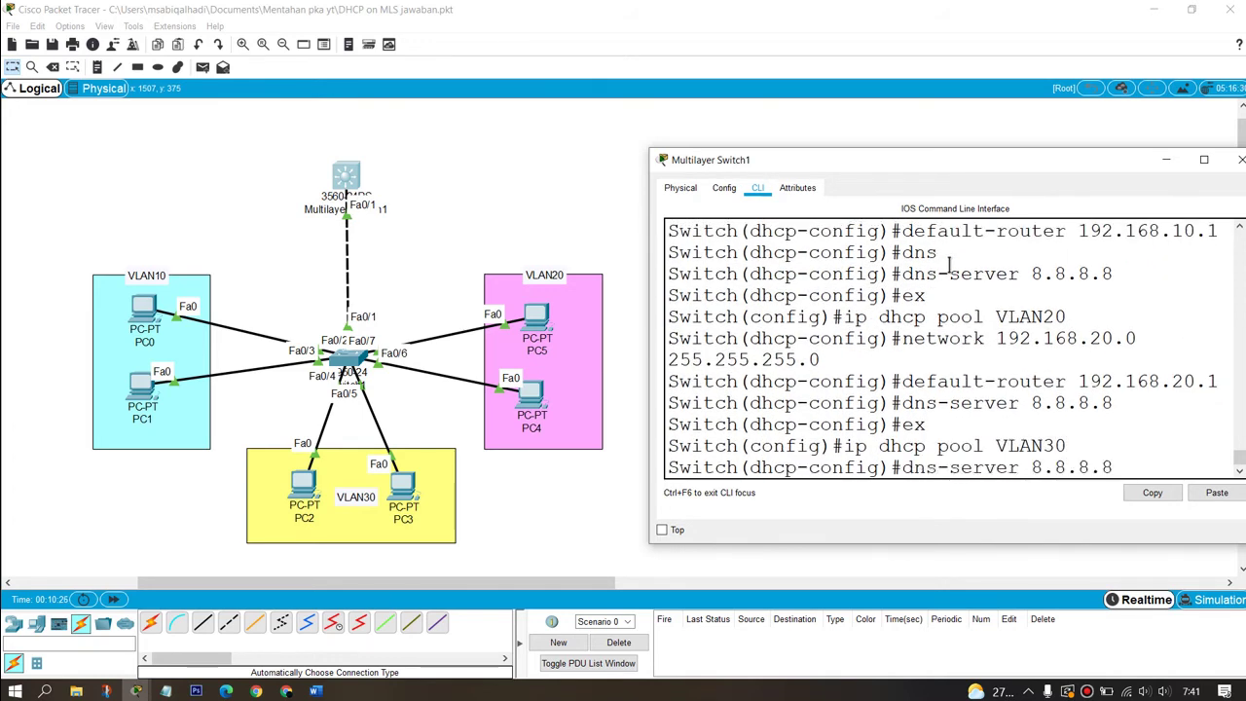
key(Up)
key(Up)
key(Left)
key(Left)
key(Left)
key(Left)
key(Left)
key(Left)
key(Left)
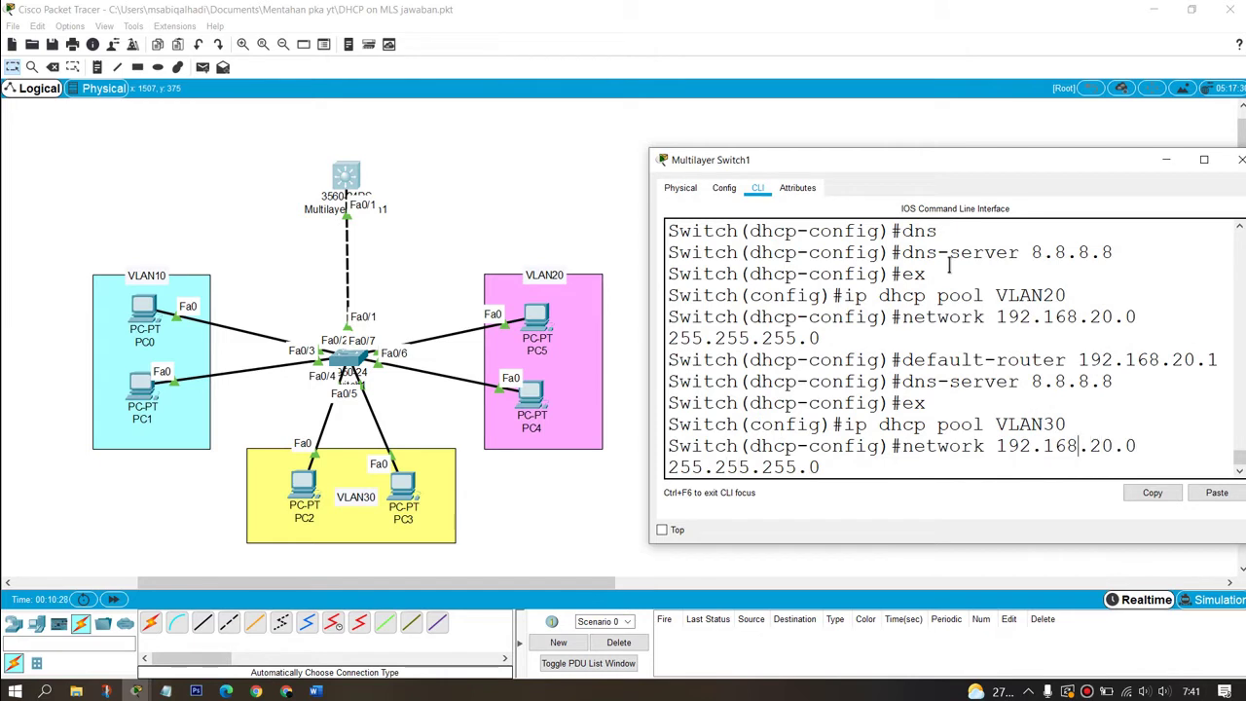
key(BackSpace)
text(3)
key(Return)
key(Up)
key(Up)
key(Up)
key(Up)
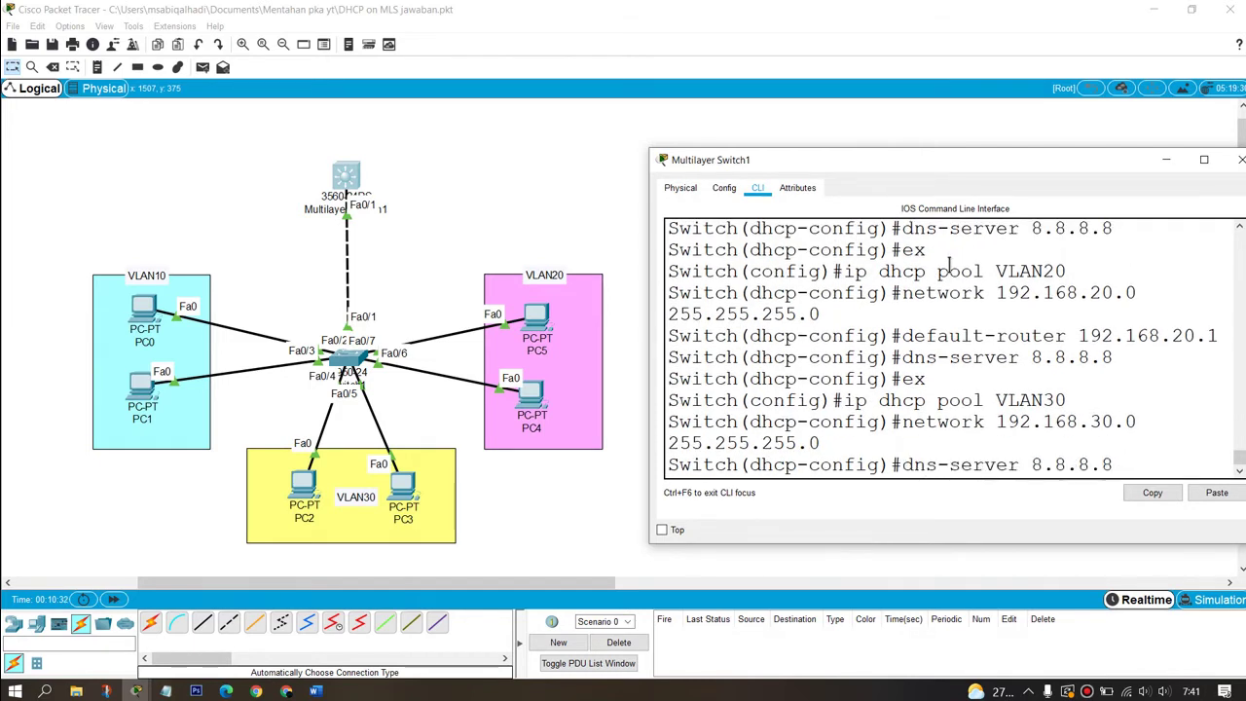
Step: Give pool VLAN30 default-router 192.168.30.1 and dns-server 8.8.8.8, then exit
key(Up)
key(Left)
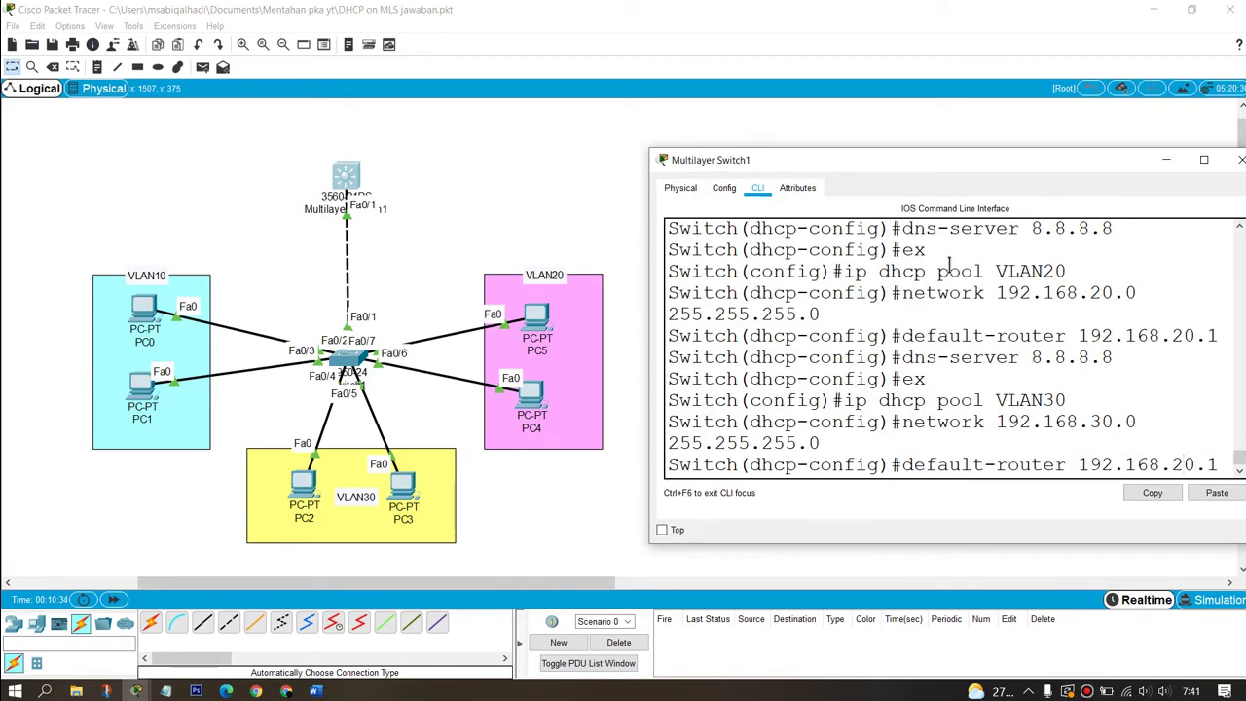
key(BackSpace)
text(3)
key(Return)
key(Up)
key(Up)
key(Up)
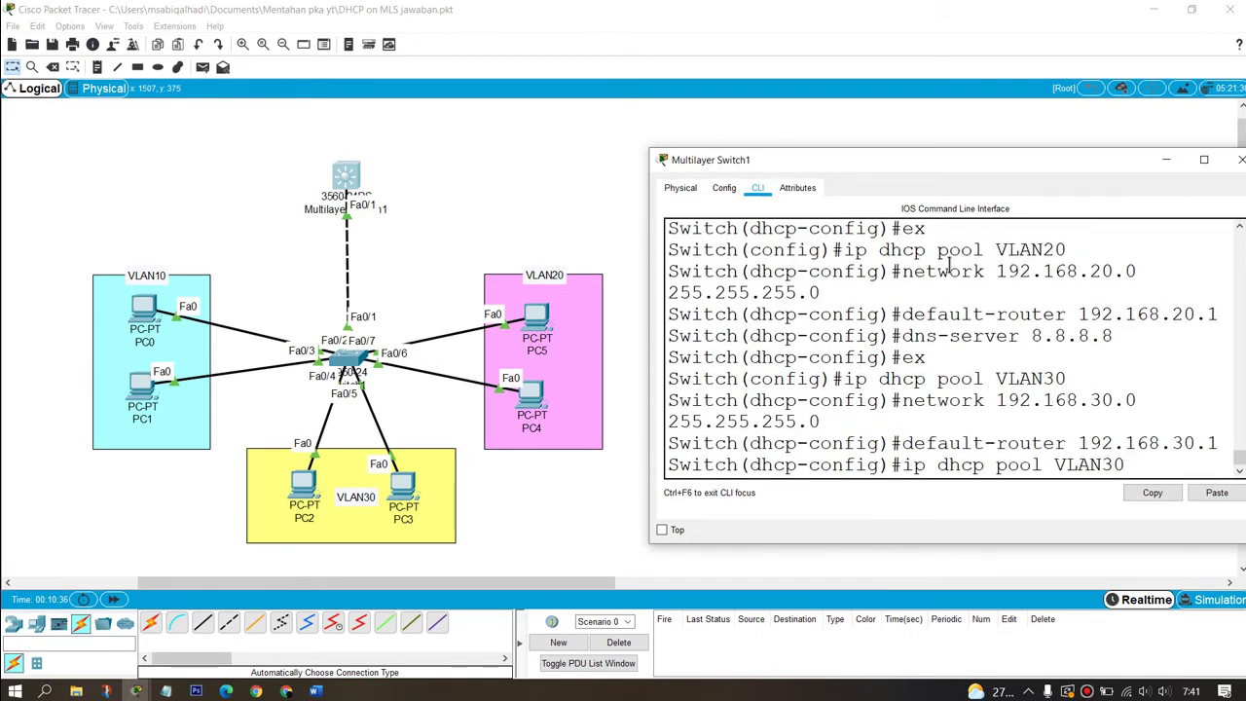
key(Up)
key(Up)
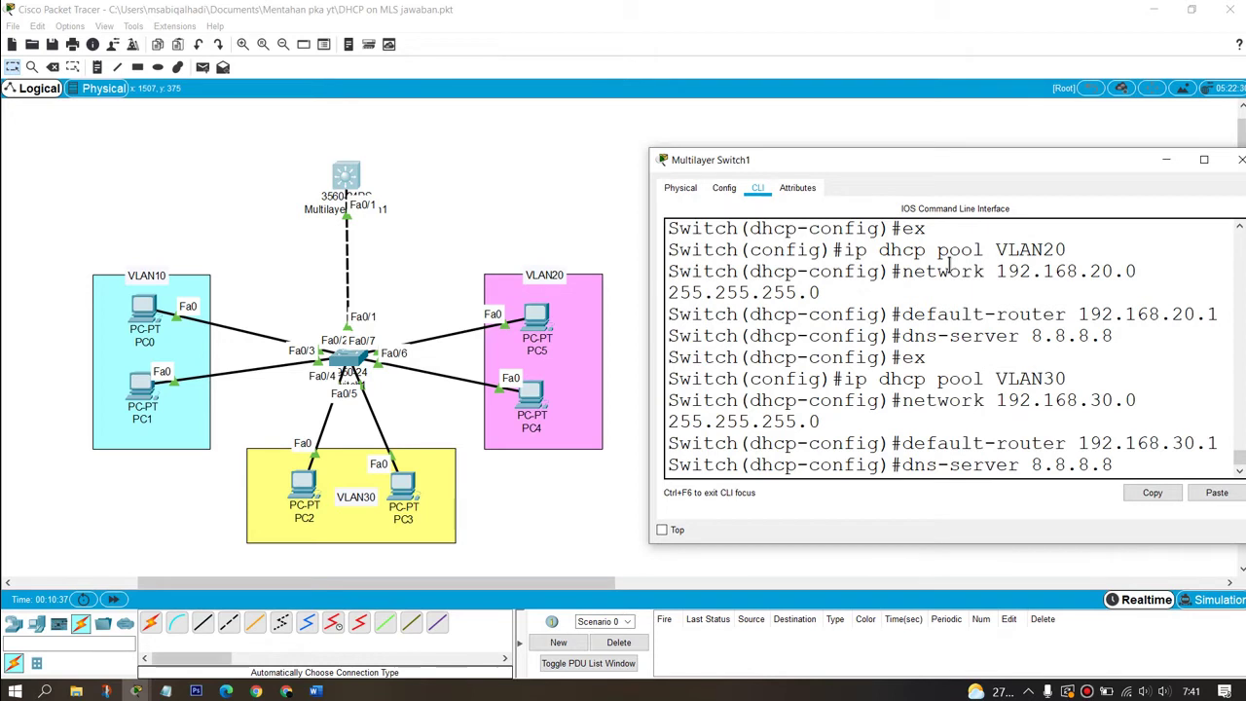
key(Return)
text(e)
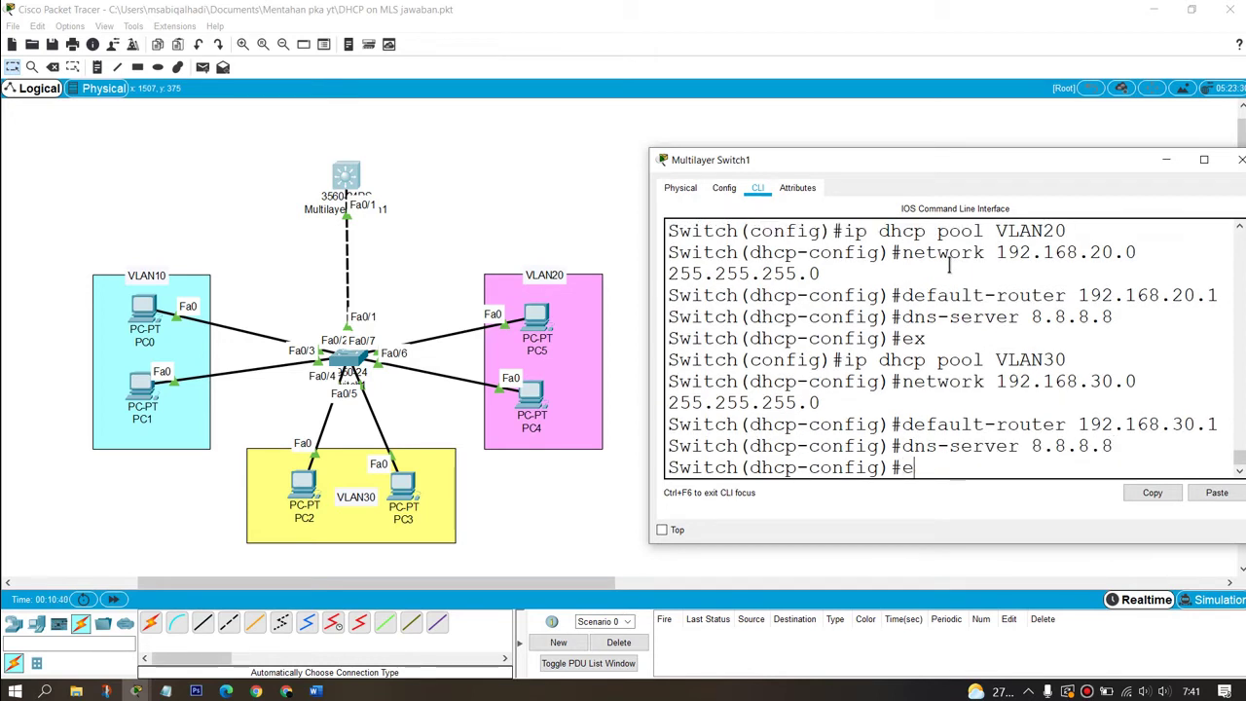
text(x)
key(Return)
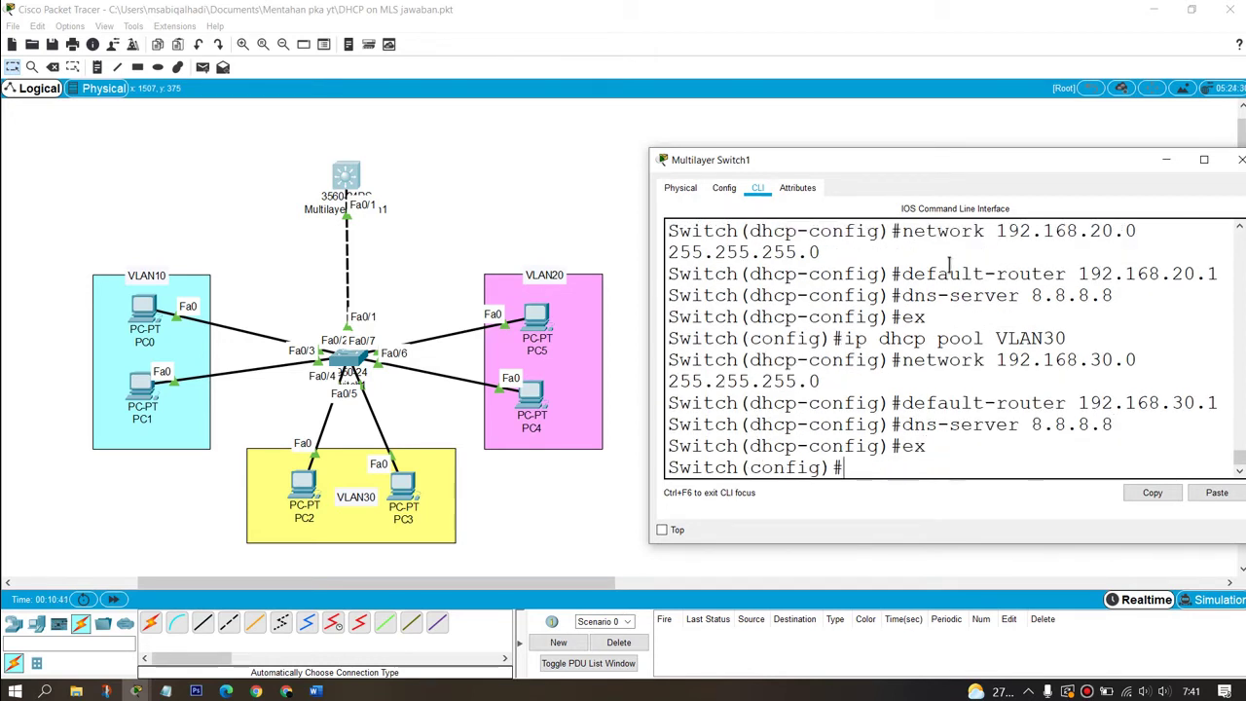
Step: Enable ip routing on the switch and return to the topology workspace
text(ip routing)
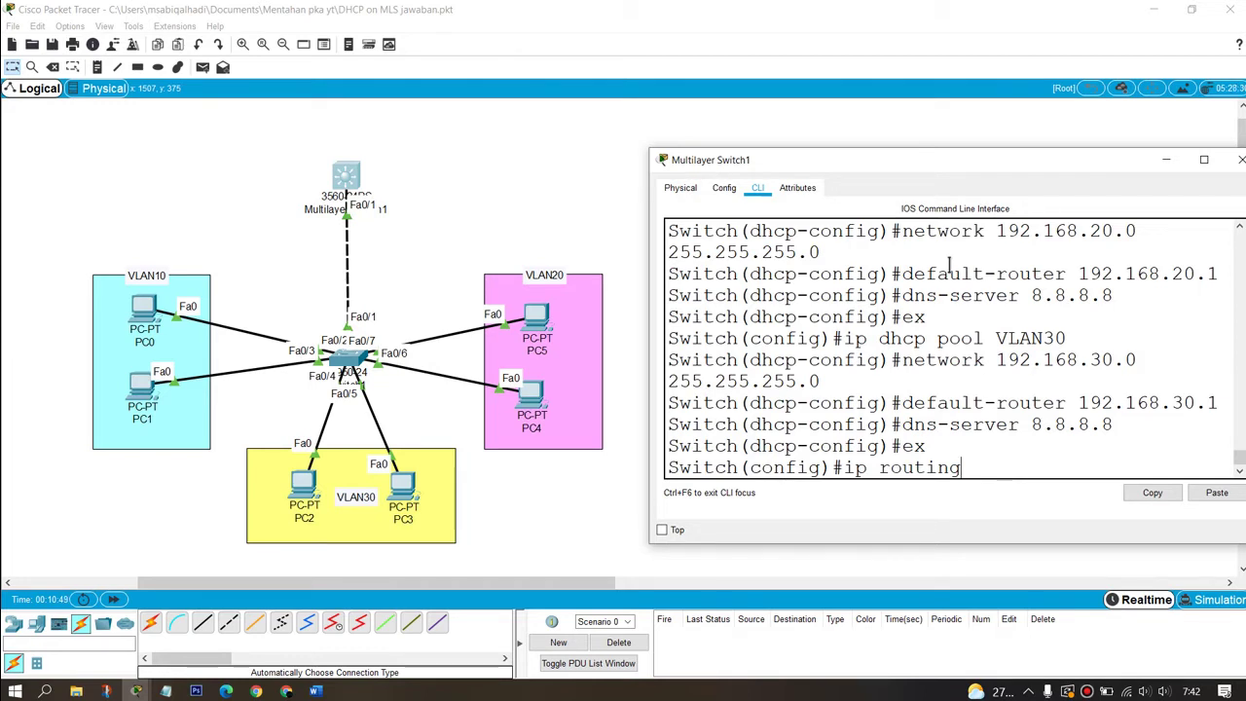
key(Return)
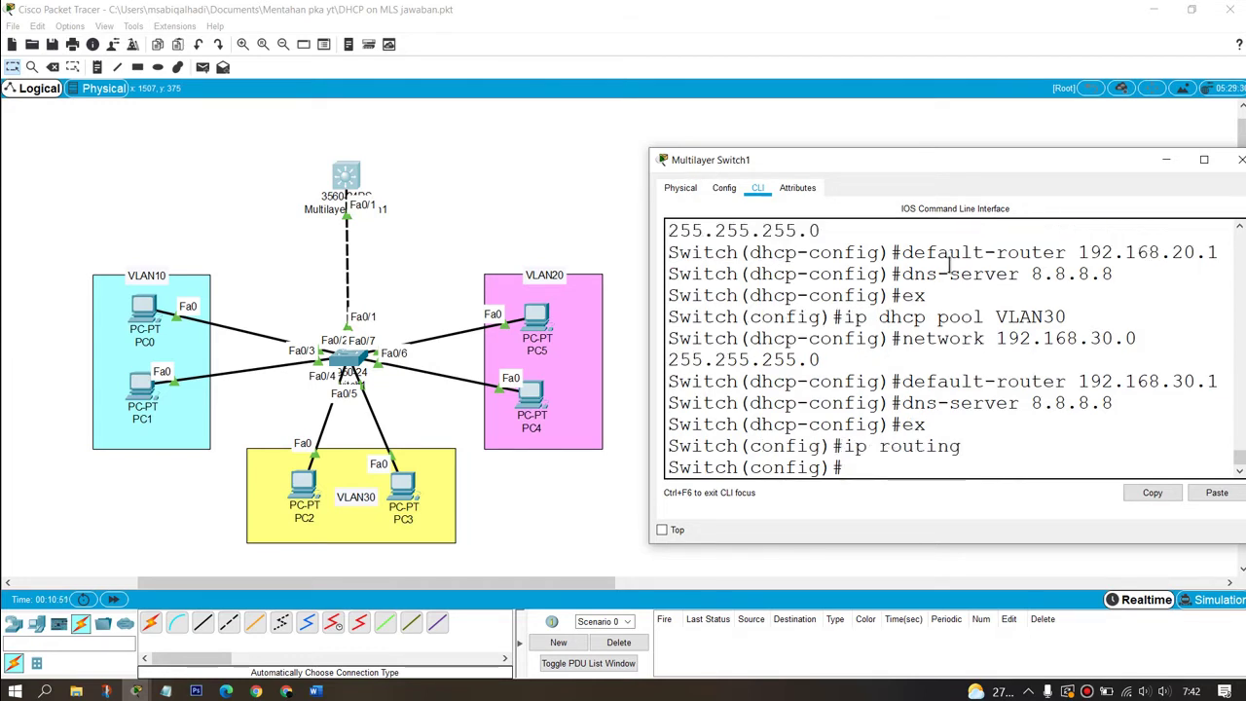
key(BackSpace)
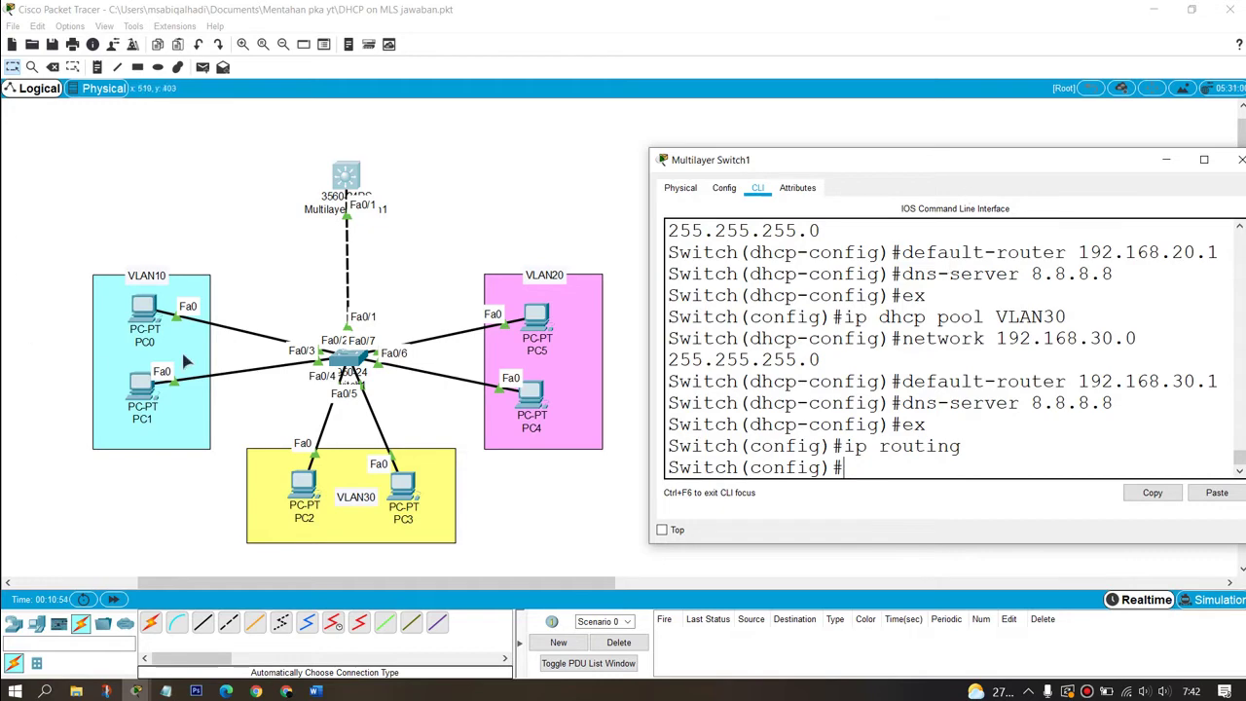
click(478, 167)
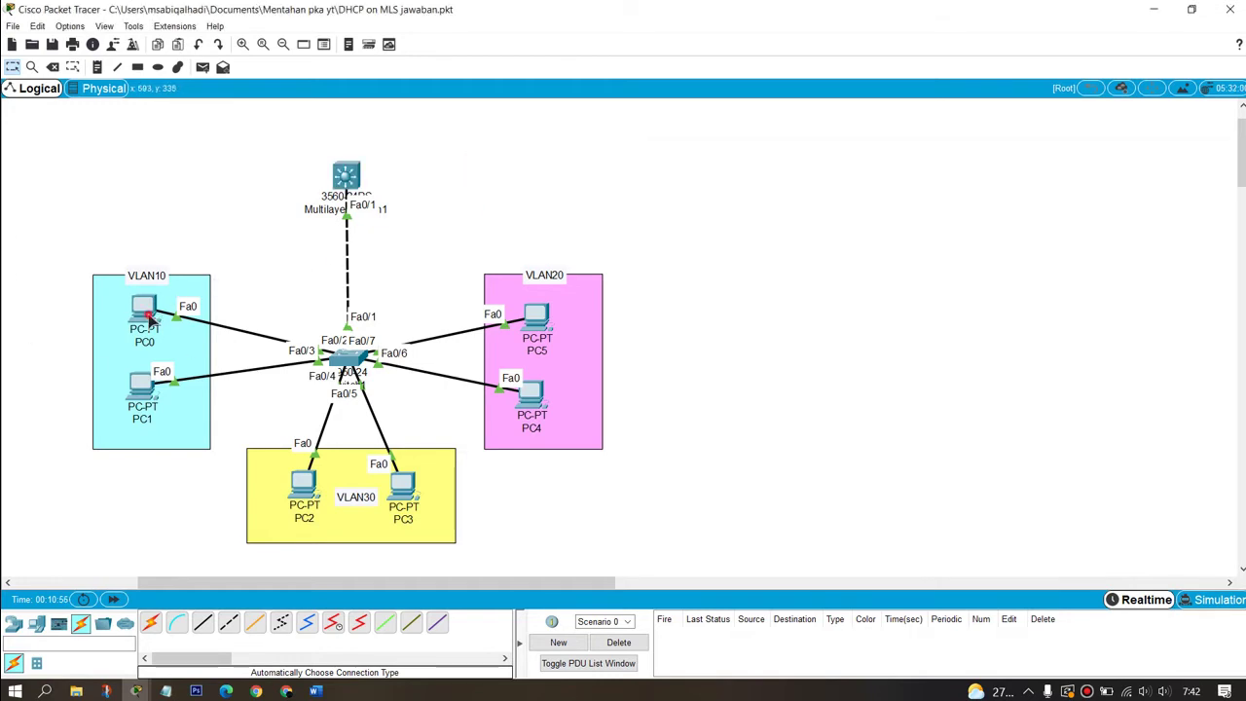
Step: Switch PC0's IP configuration to DHCP and verify it received an address
click(146, 313)
click(560, 171)
click(490, 238)
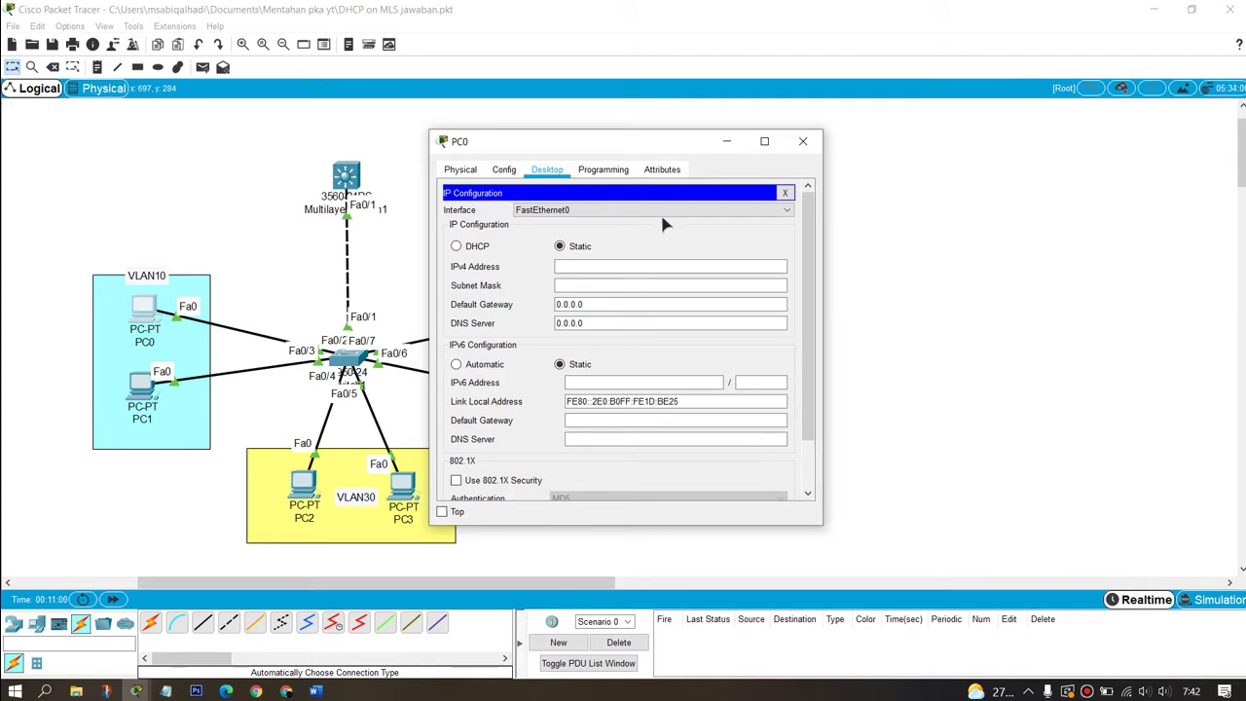
click(485, 247)
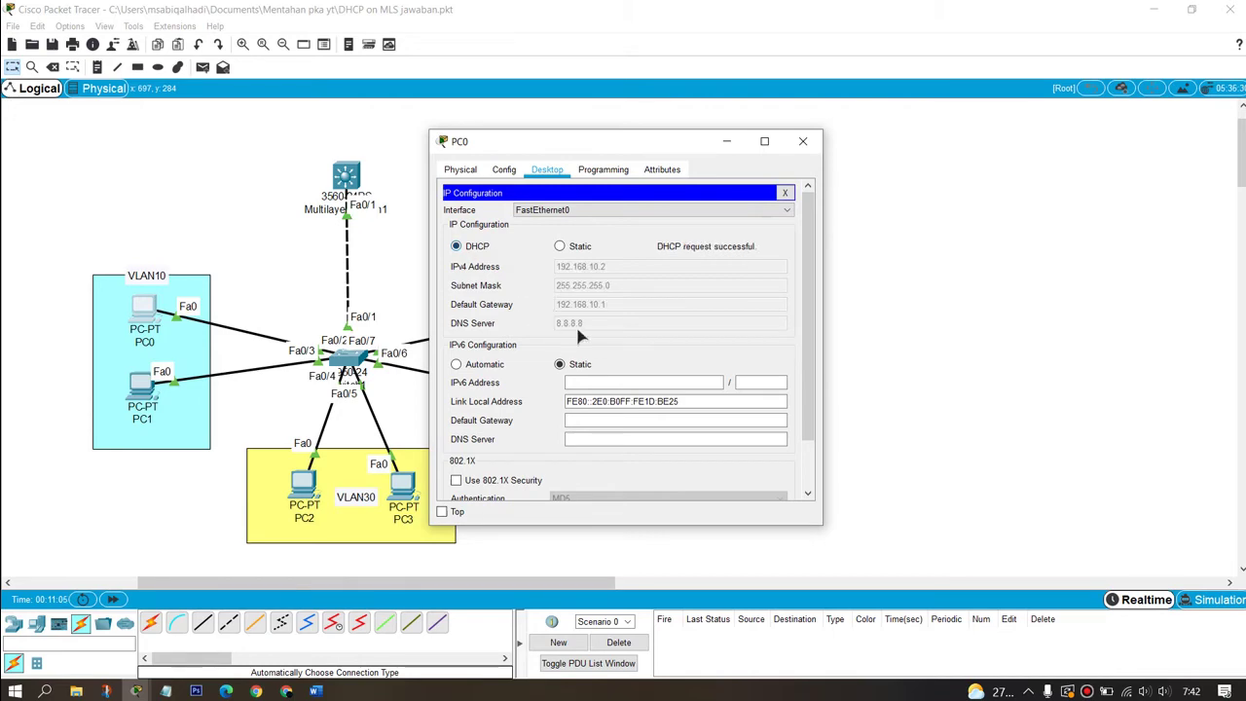
click(802, 141)
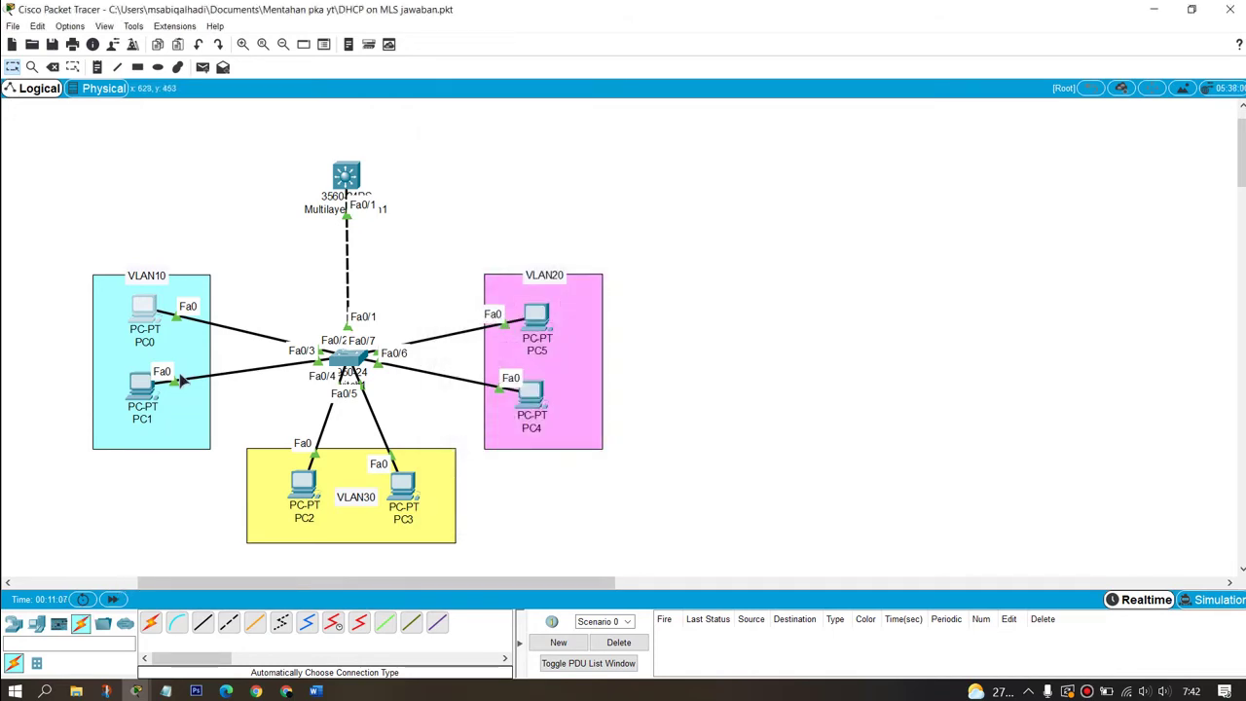
click(145, 320)
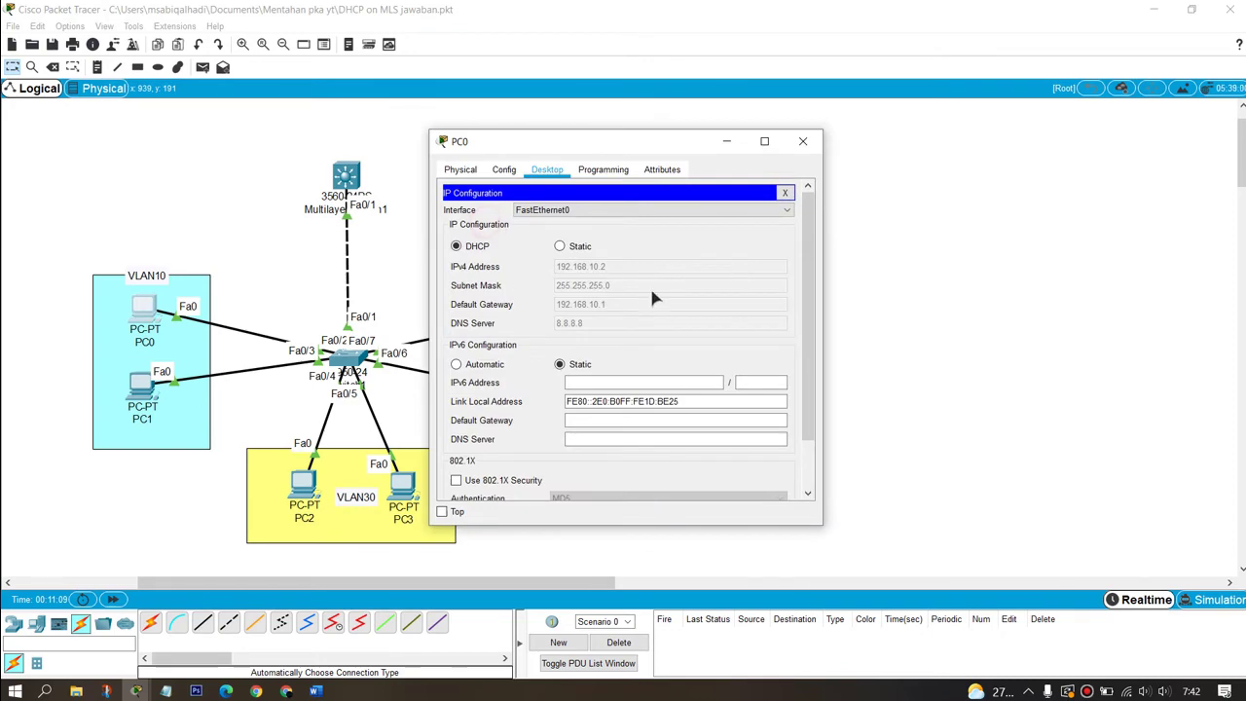
click(804, 141)
Step: Switch PC1's IP configuration to DHCP and close its window once the request succeeds
click(142, 391)
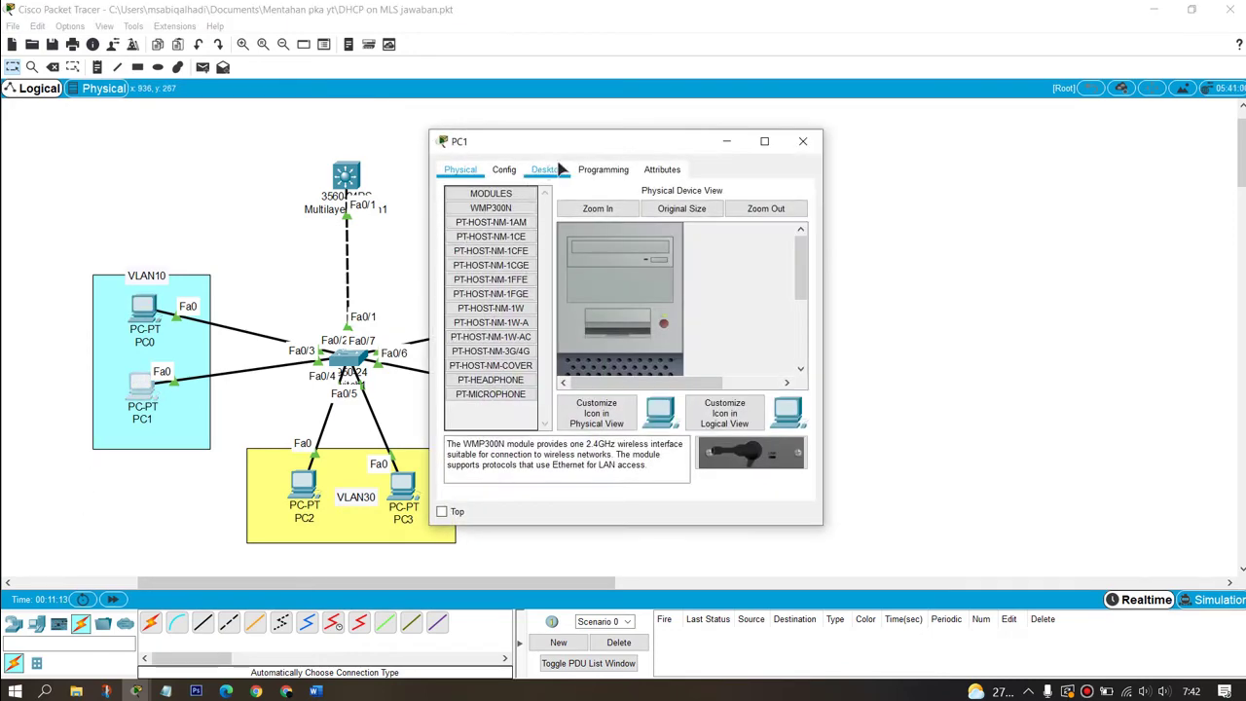
click(489, 224)
click(456, 245)
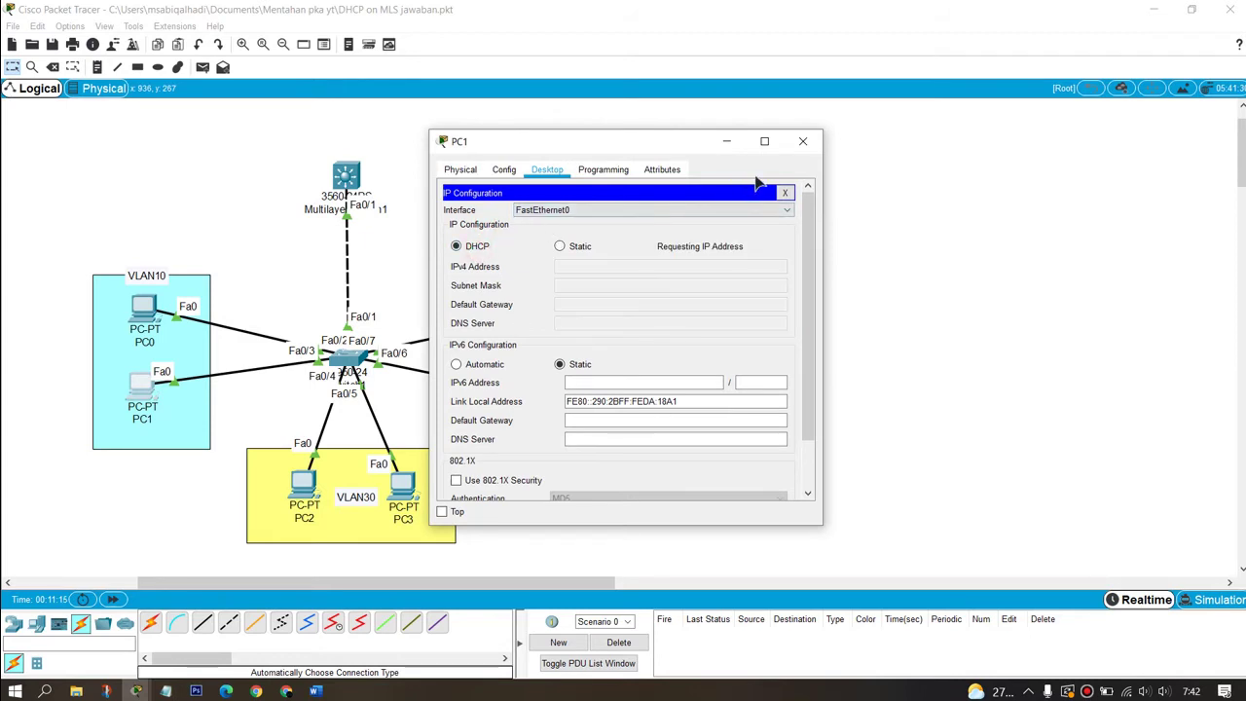
click(803, 142)
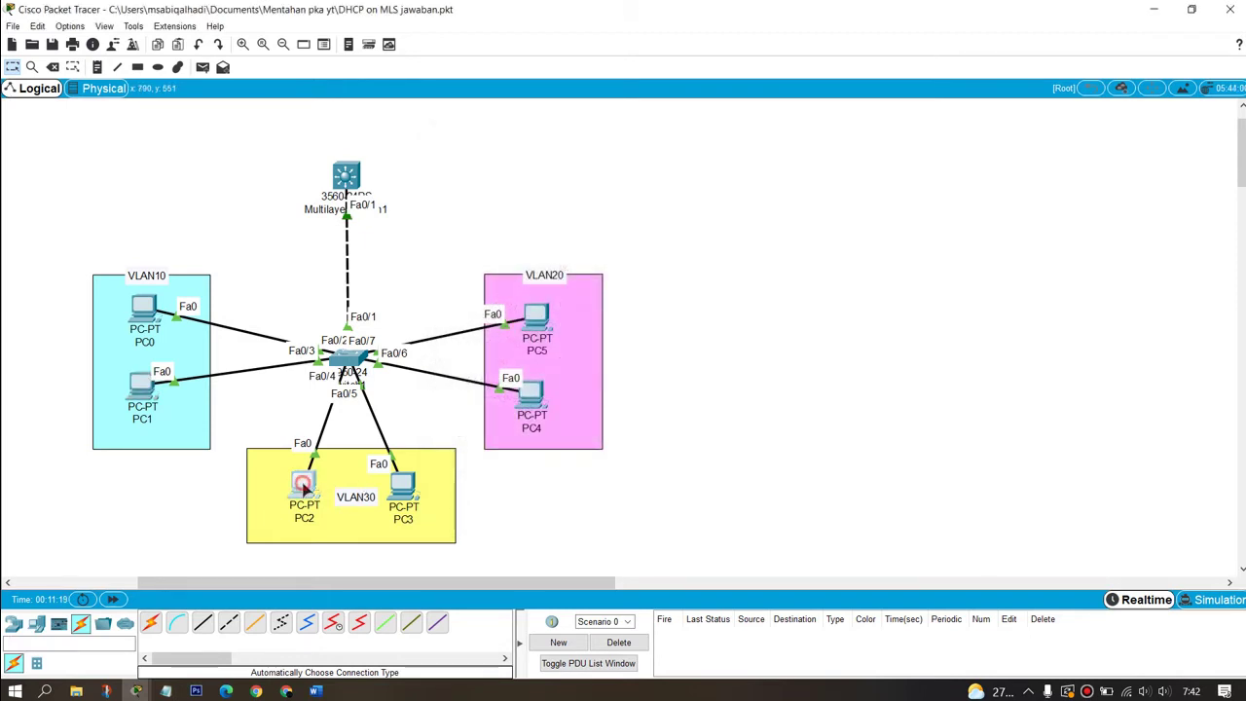
Step: Switch PC2 and PC3 to DHCP so they obtain IP addresses automatically
click(304, 484)
click(547, 170)
click(468, 241)
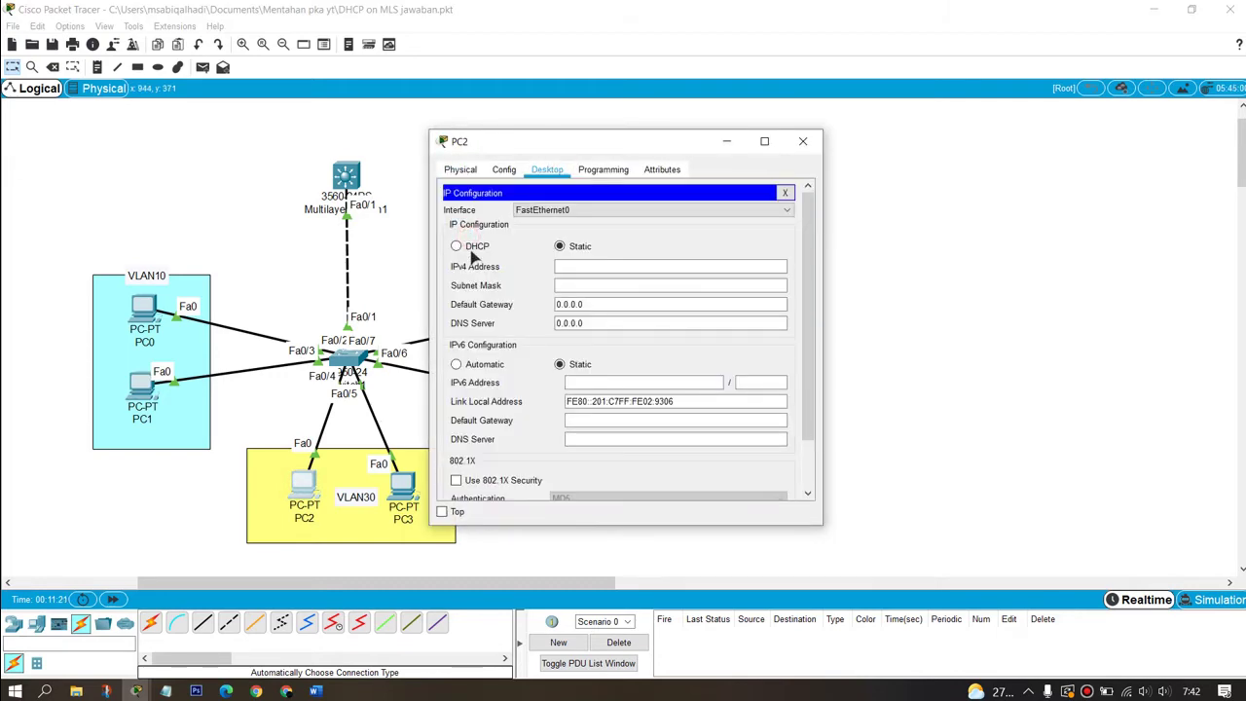
click(472, 248)
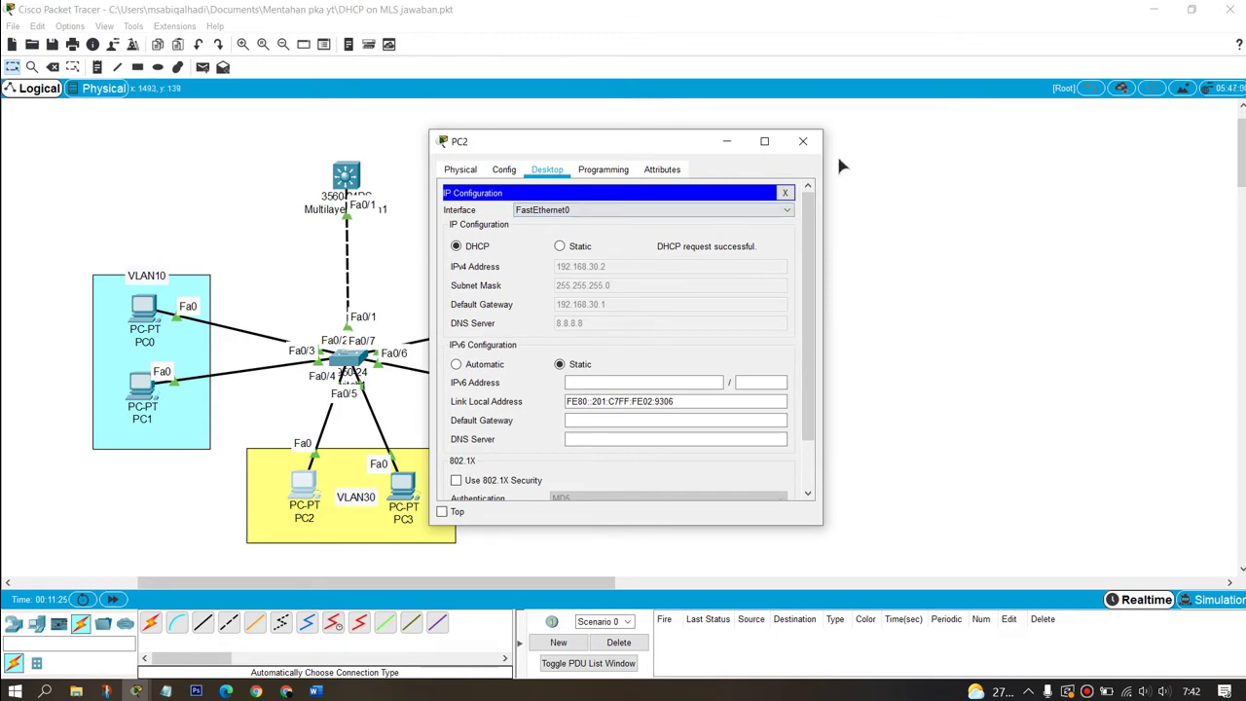
click(803, 142)
click(403, 484)
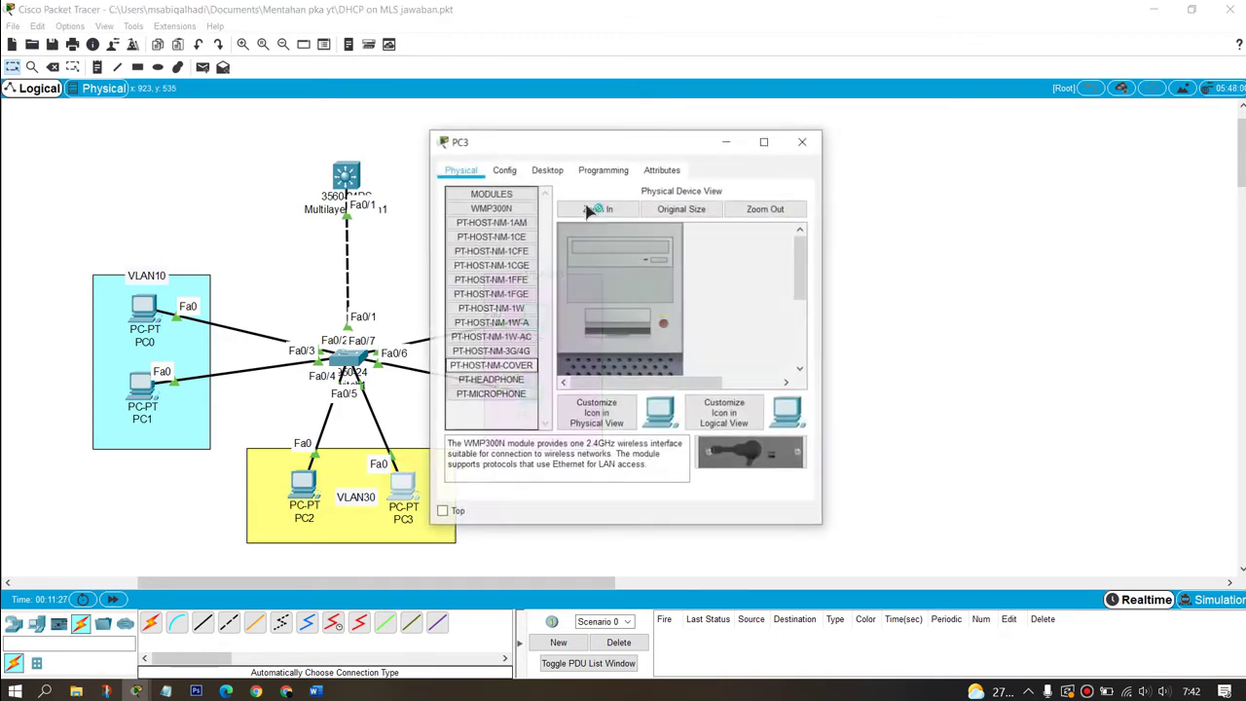
click(548, 170)
click(498, 228)
click(477, 247)
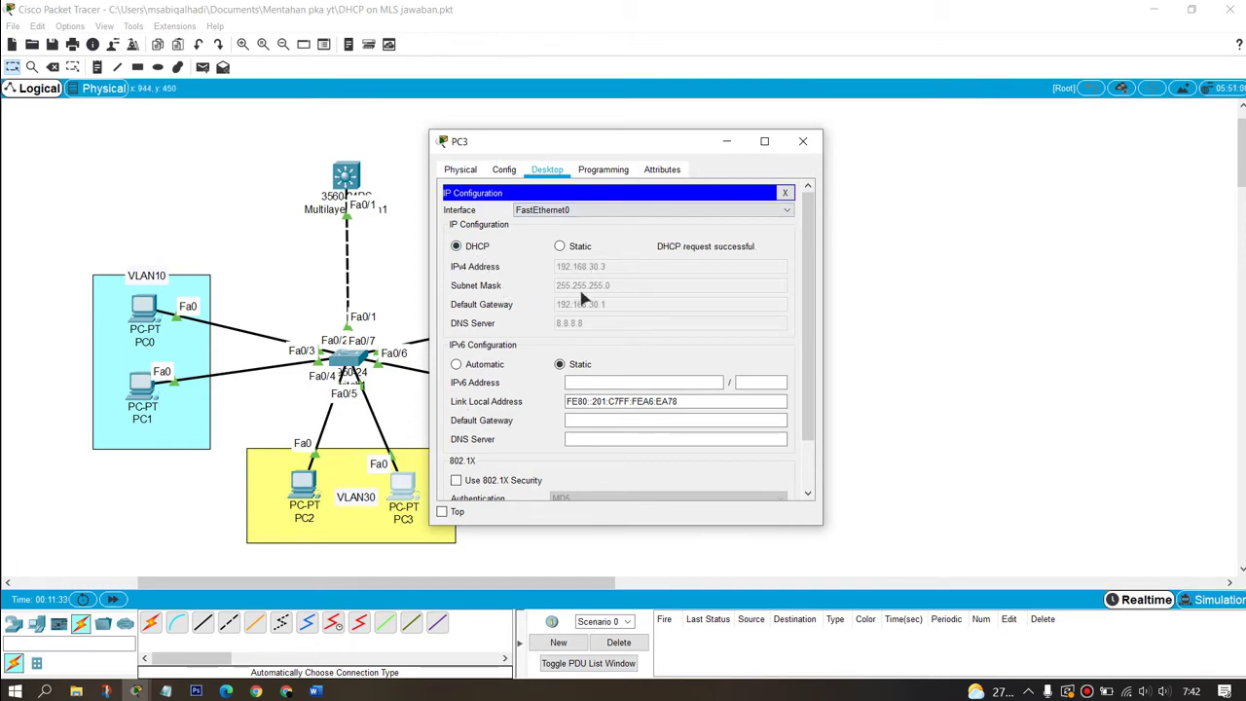
click(814, 141)
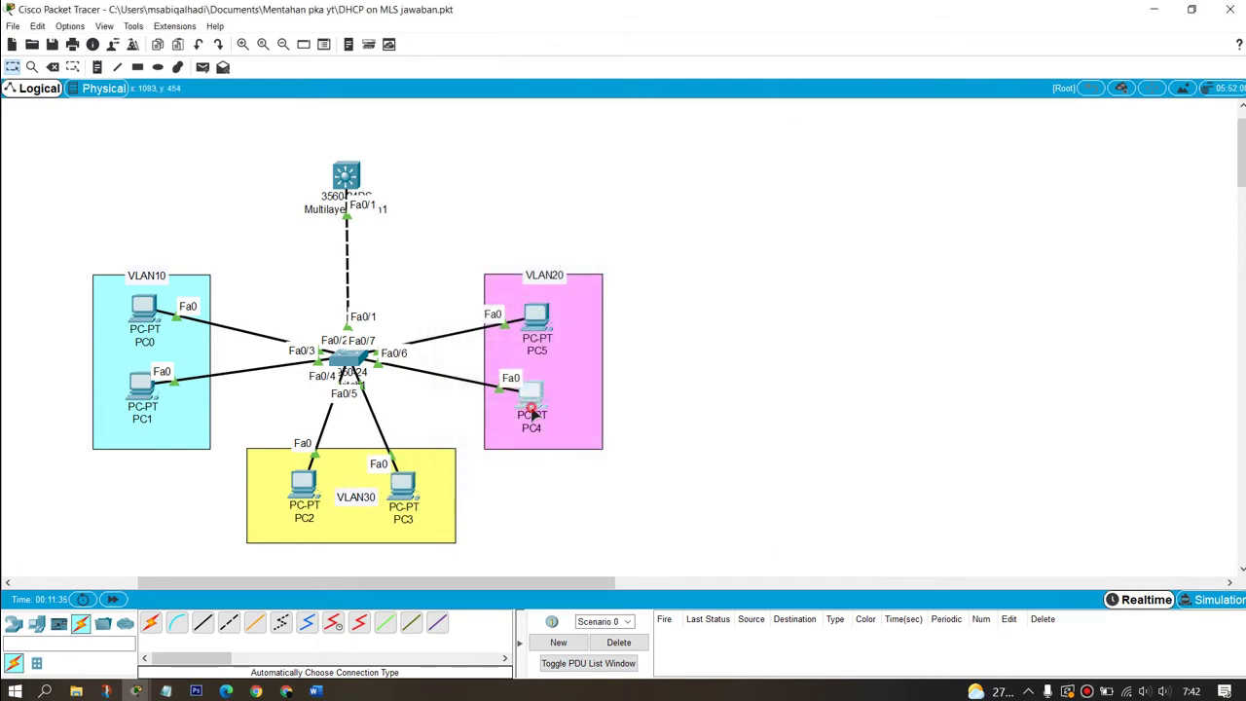
Step: Switch PC4 and PC5 to DHCP; PC5 receives 192.168.20.3 with gateway 192.168.20.1
click(528, 410)
click(560, 172)
click(470, 233)
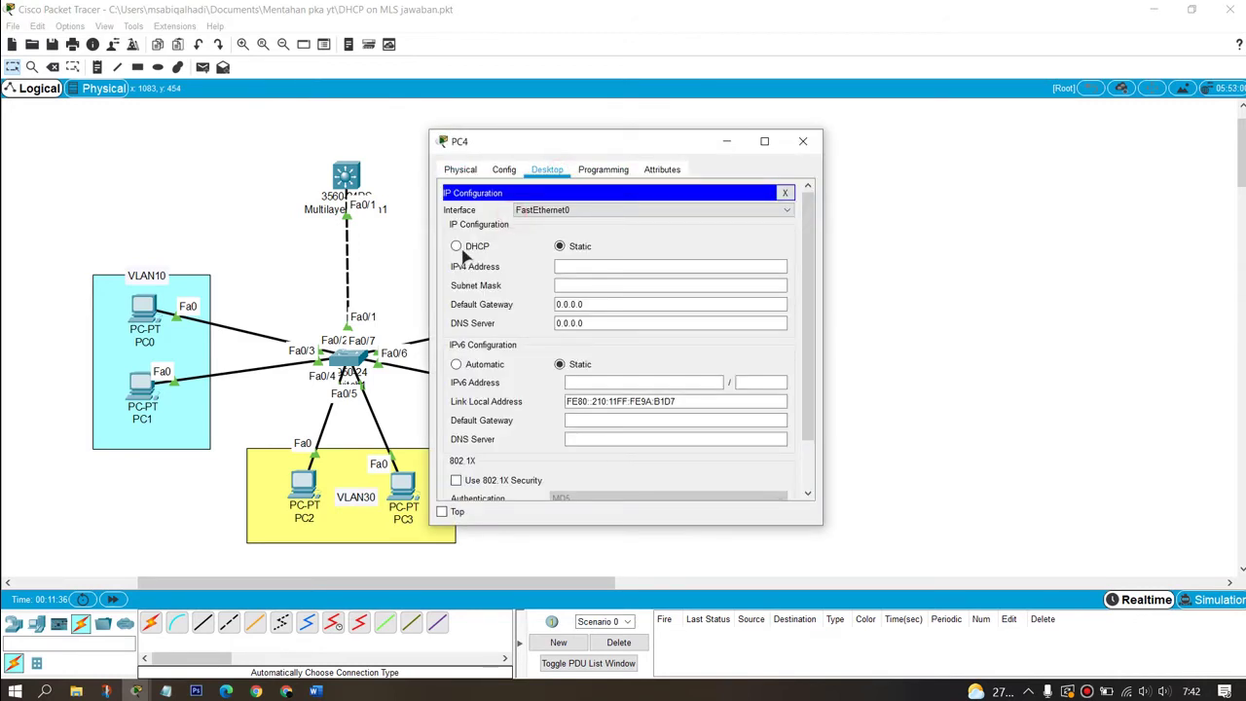
click(456, 246)
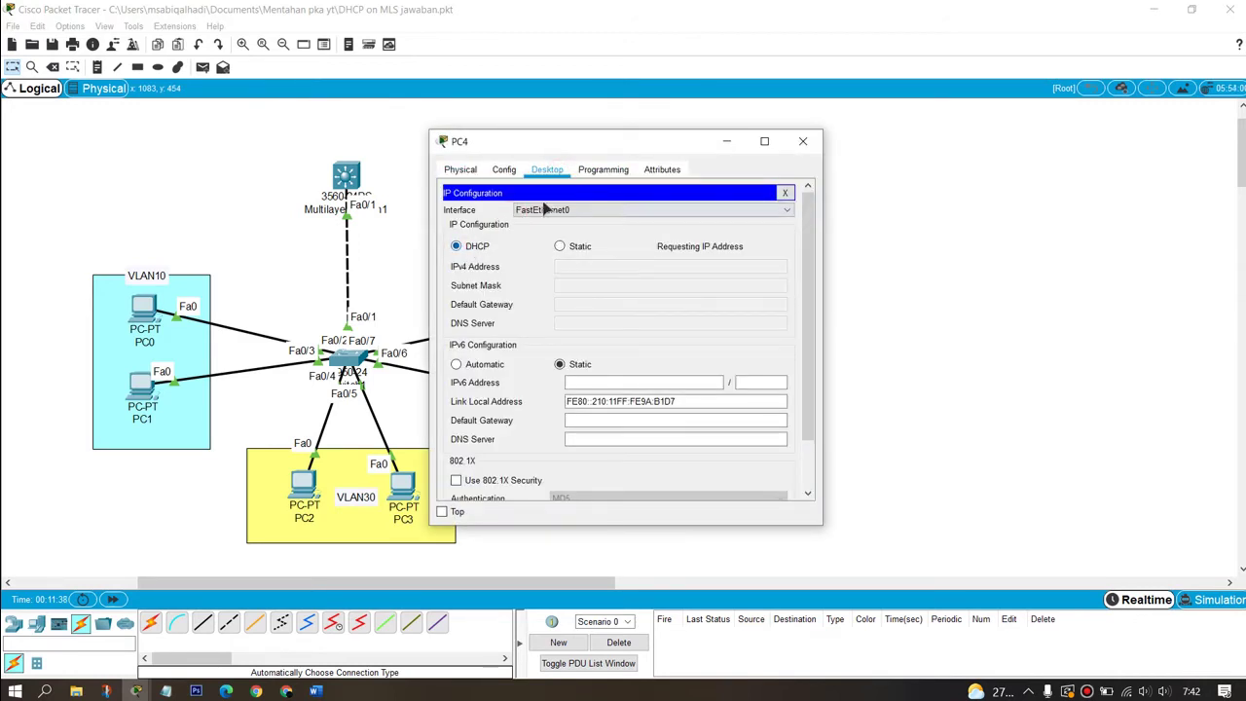
click(803, 142)
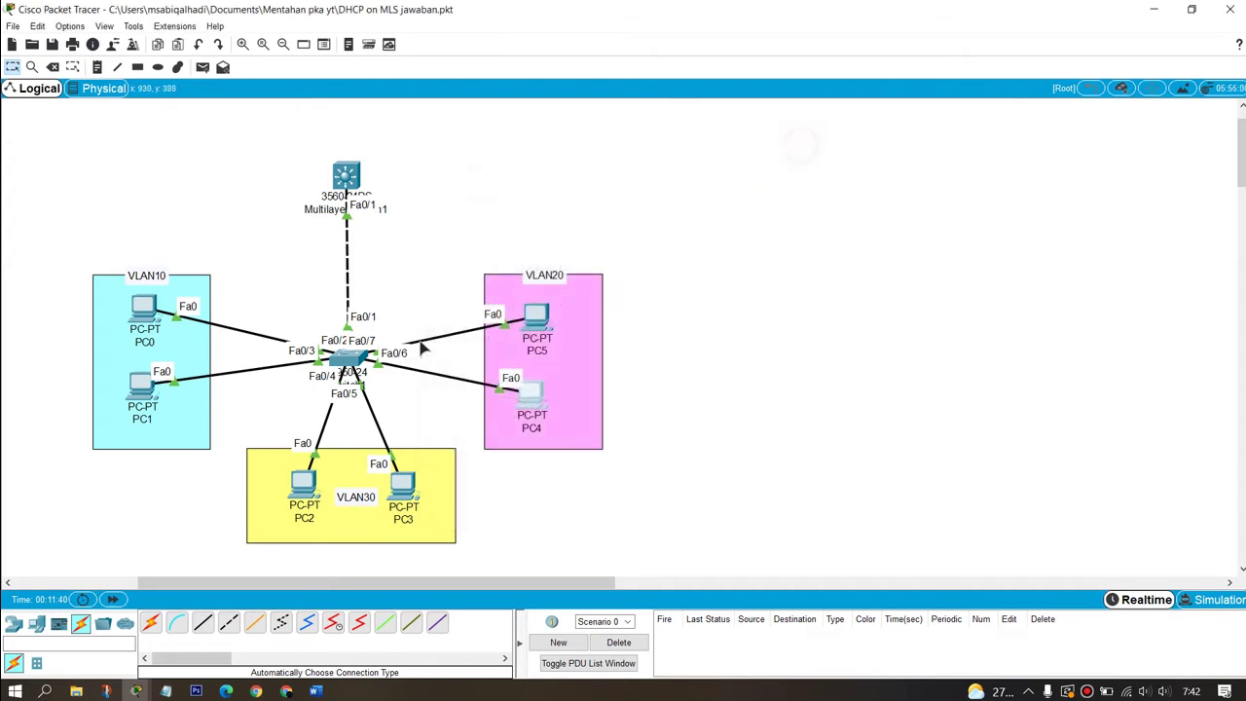
click(534, 313)
click(540, 173)
click(469, 234)
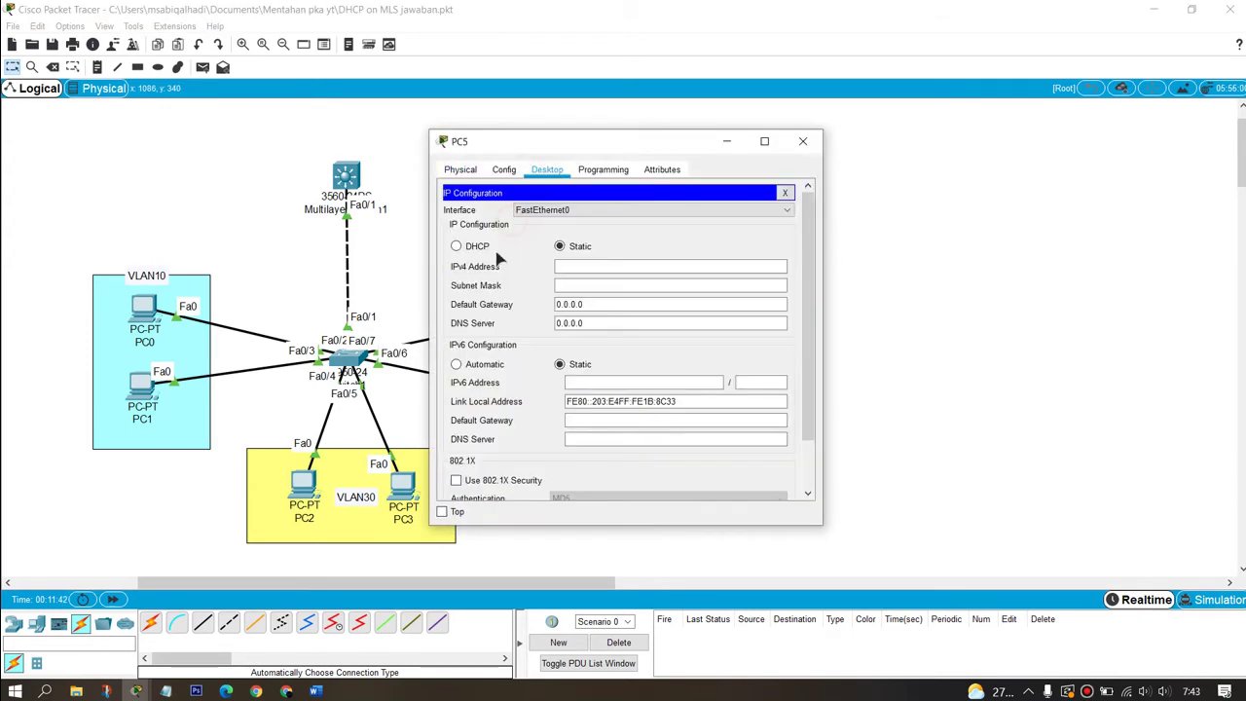
click(457, 247)
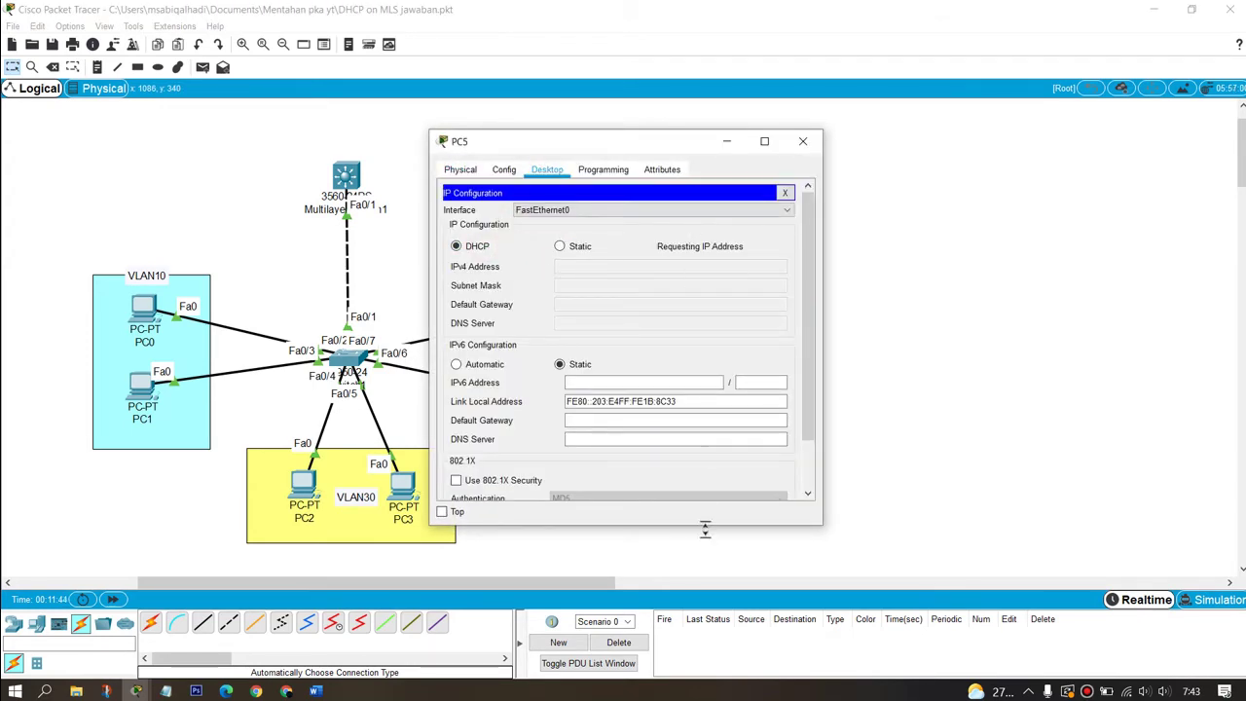
click(804, 142)
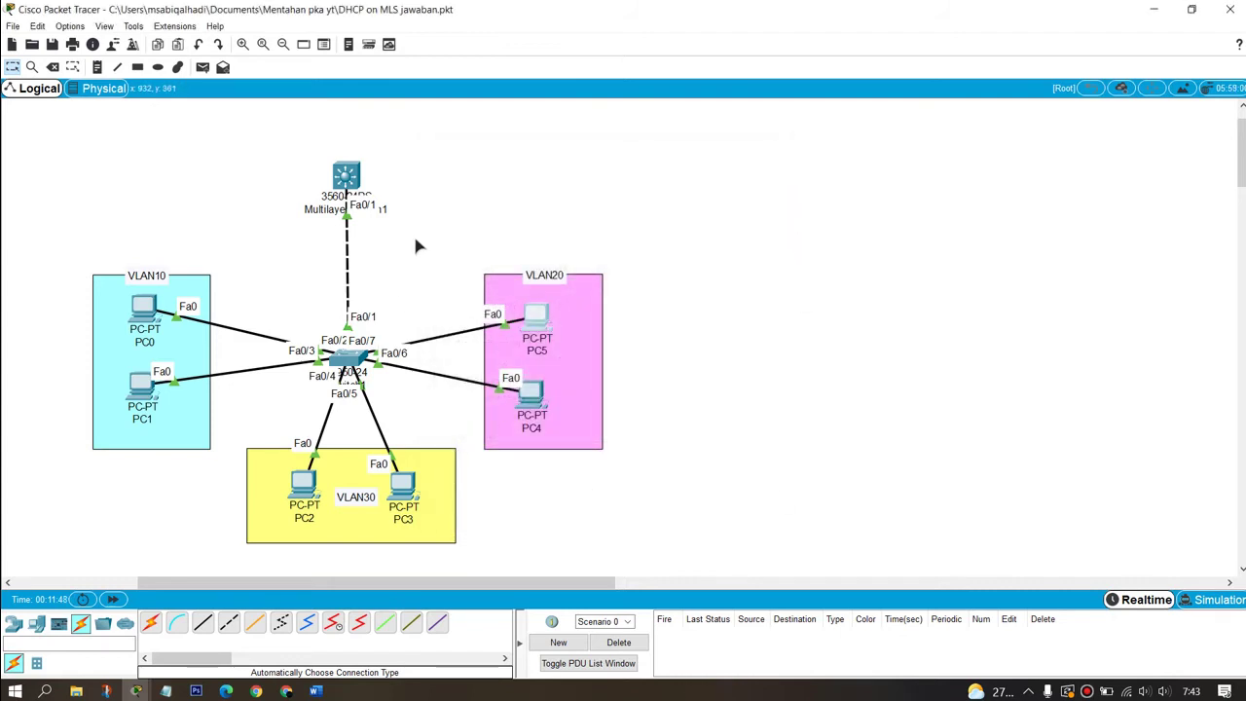
Step: Send simple PDU pings from PC5 to PC2, then clear the results list
key(p)
click(537, 319)
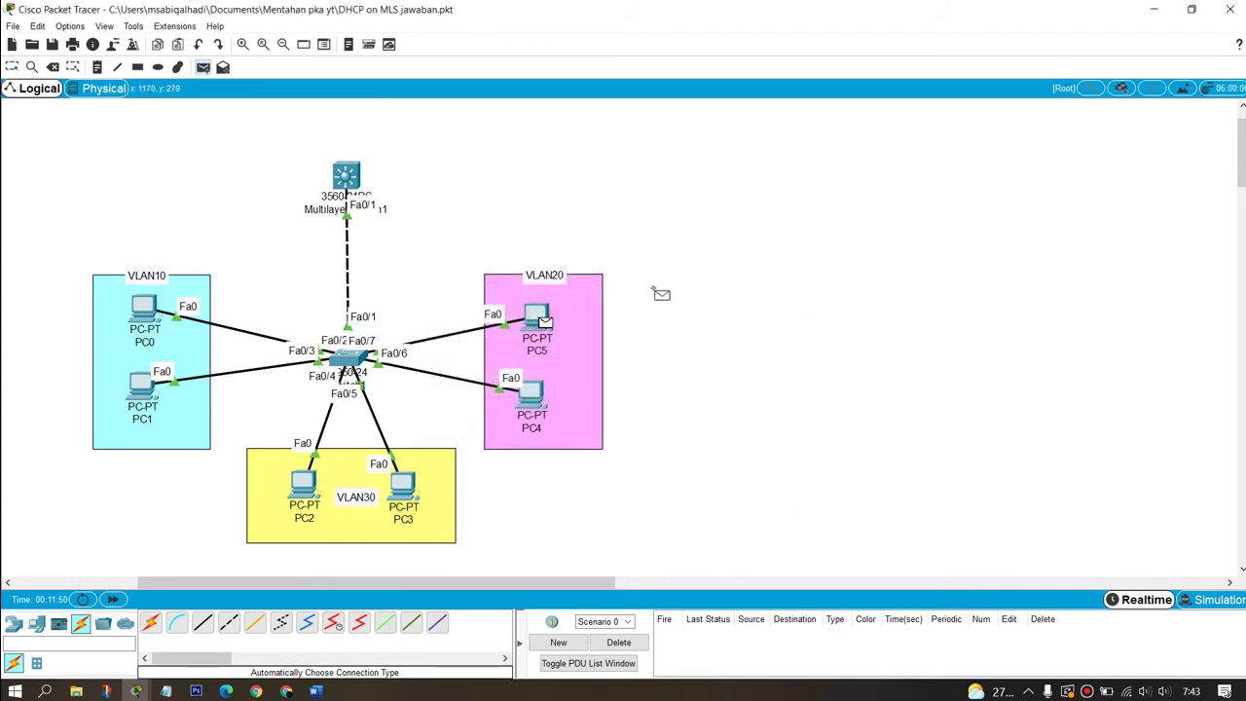
click(304, 479)
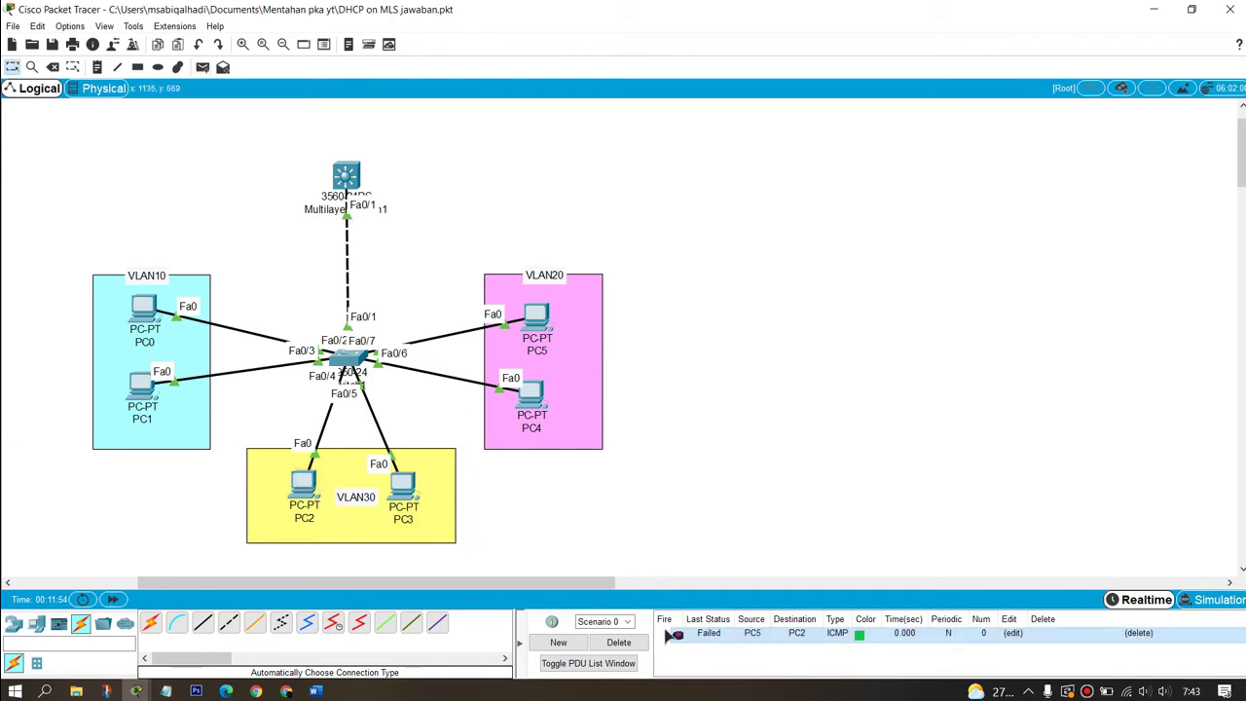
key(p)
click(537, 319)
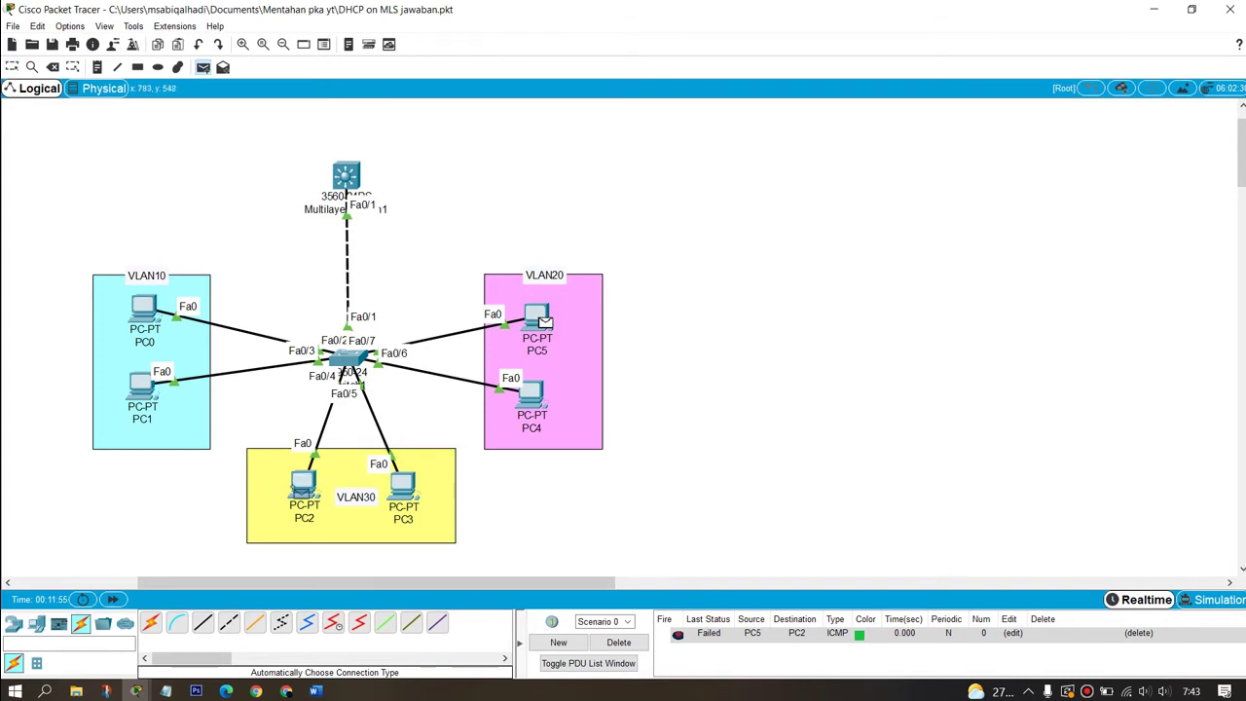
click(304, 482)
click(619, 643)
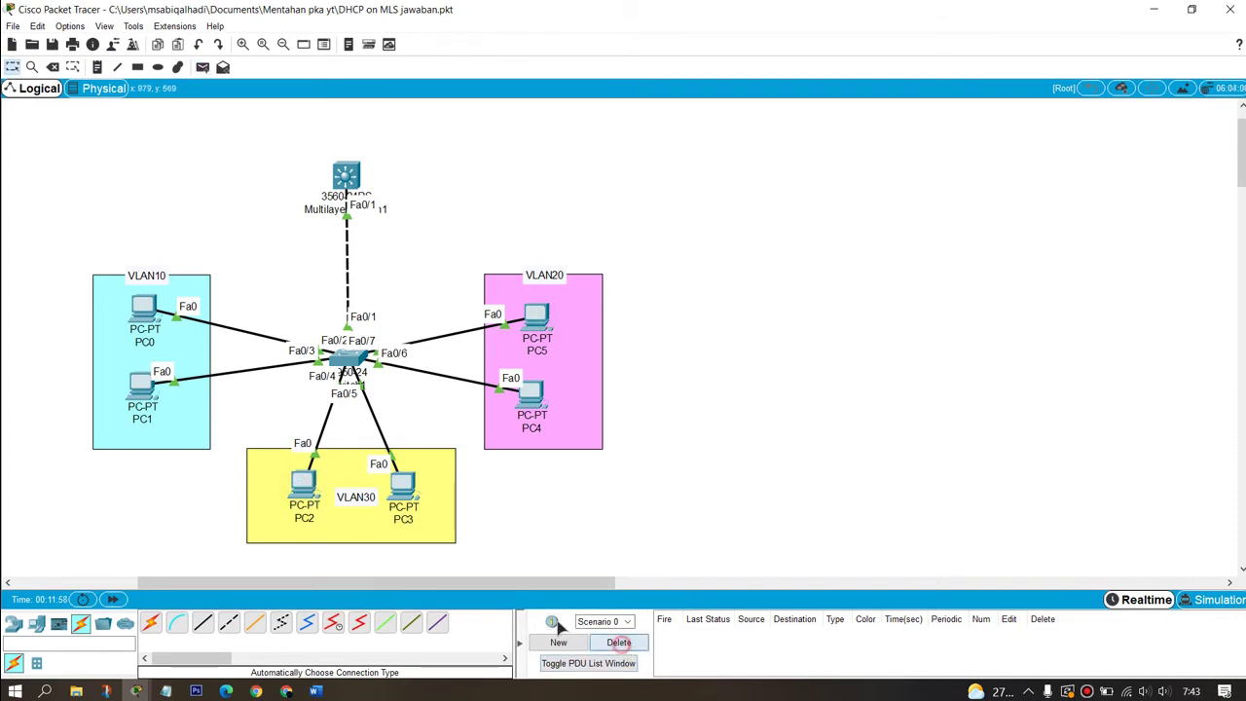
Step: Ping PC0 to PC4 and PC1 to PC5, then clear the results
key(p)
click(144, 309)
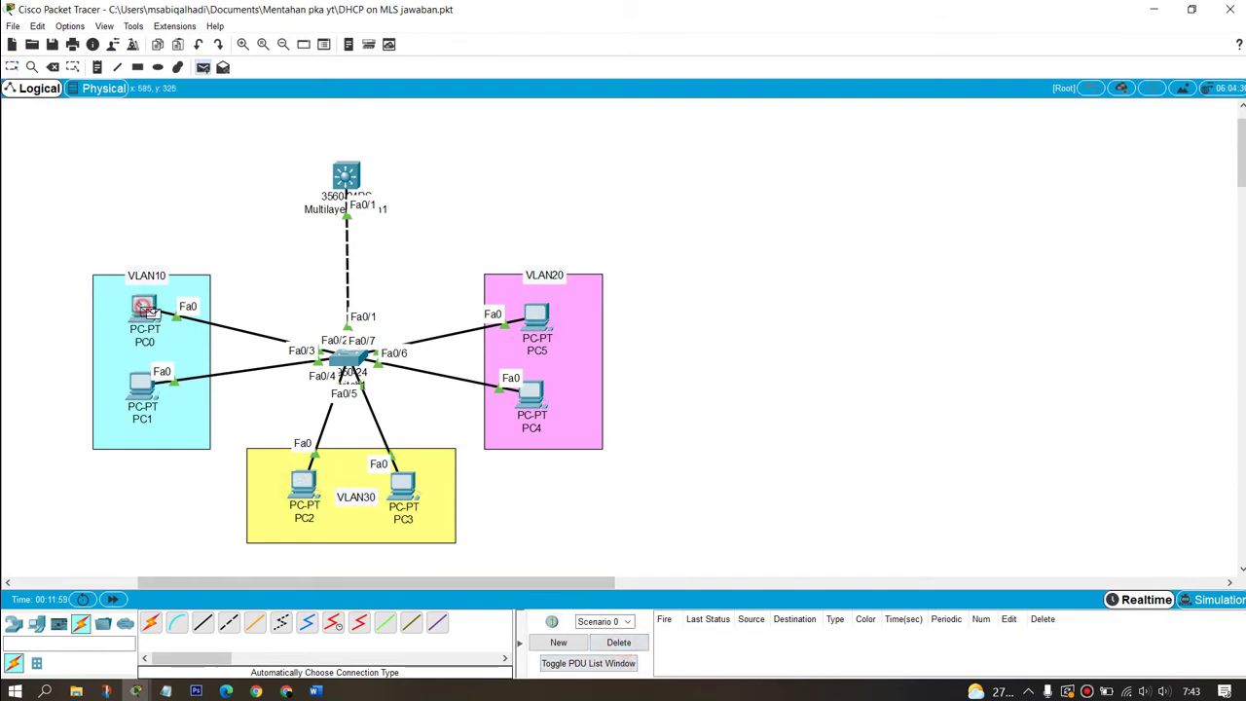
click(532, 400)
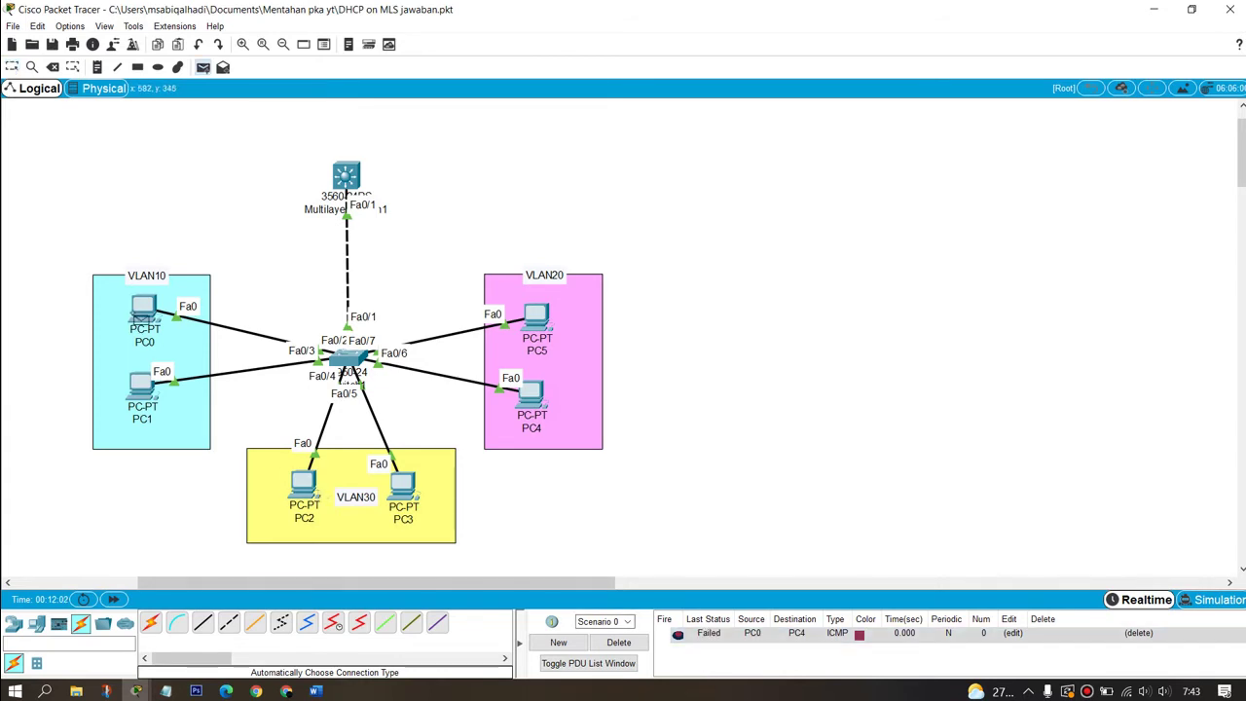
click(142, 388)
click(539, 319)
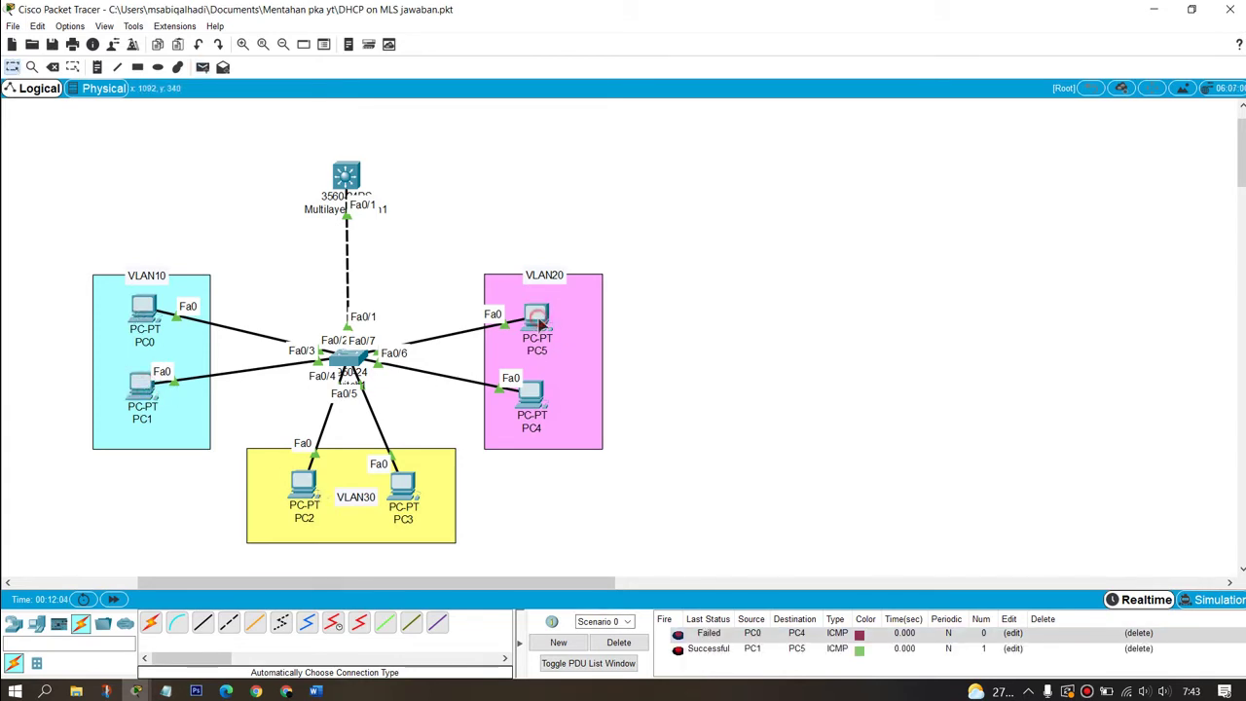
click(613, 645)
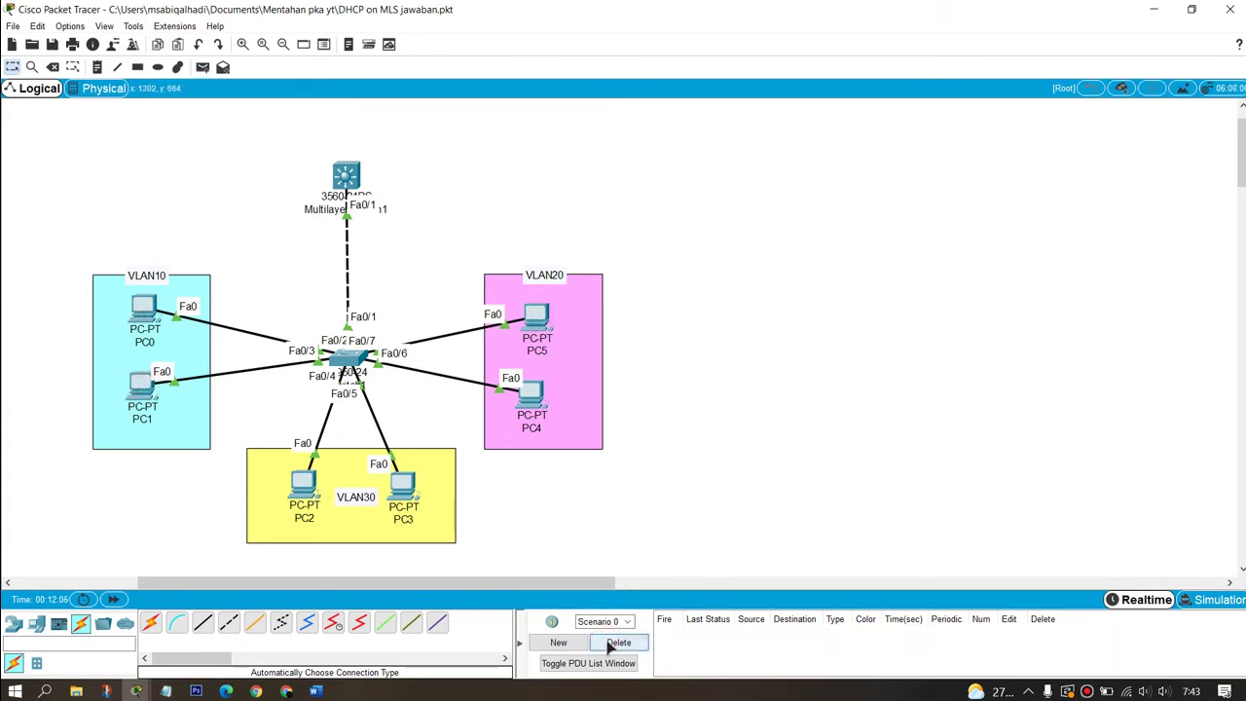
Step: Ping the multilayer switch from PC2, then clear the result
key(p)
click(304, 485)
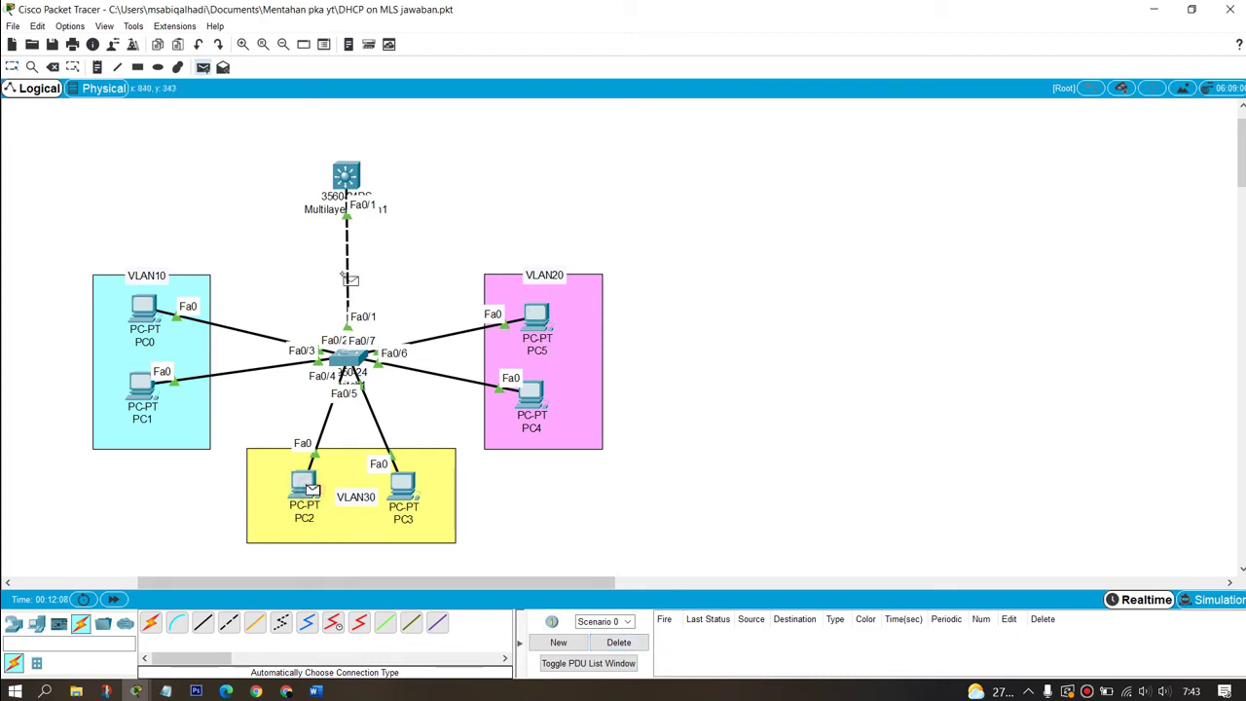
click(348, 178)
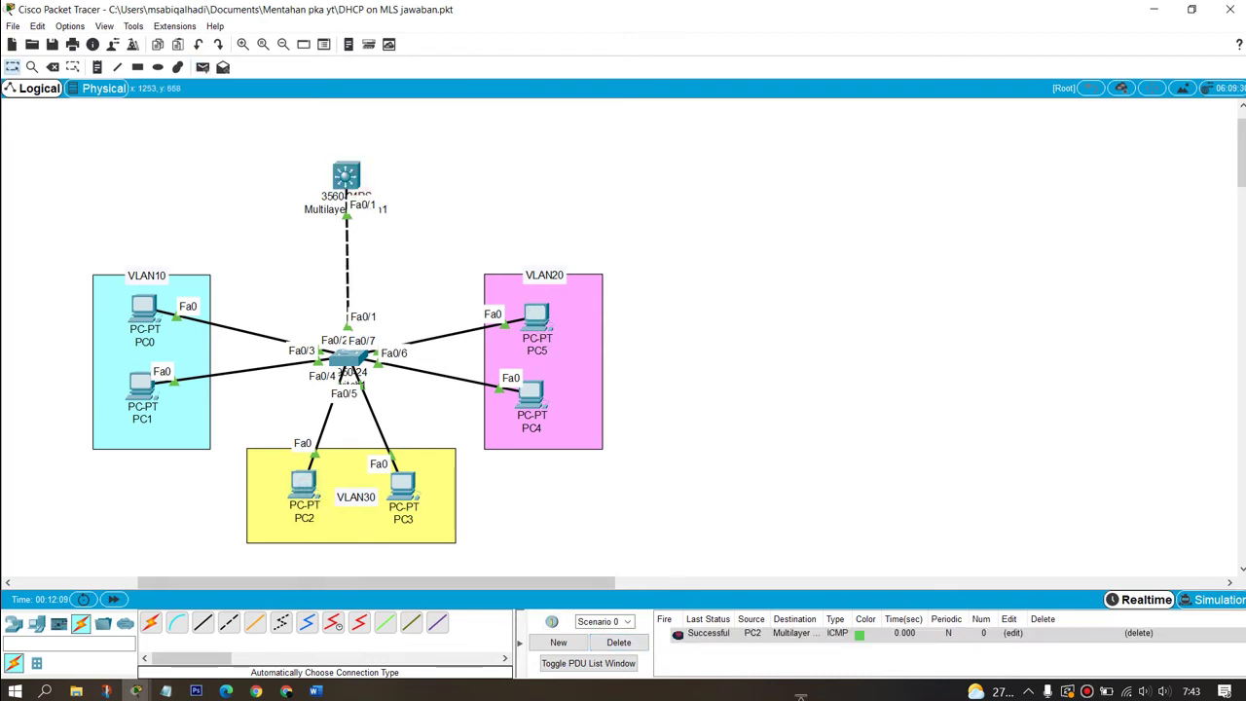
click(623, 644)
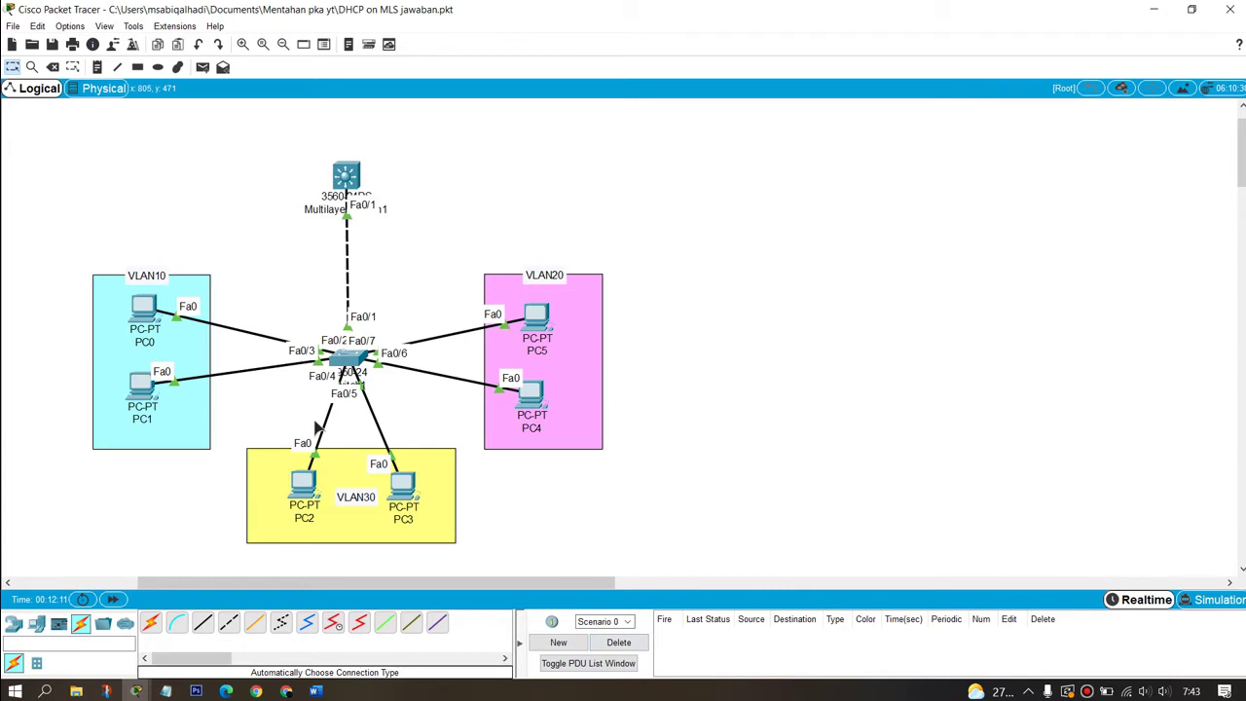
Step: In the Activity Wizard, use the current network as the answer network and maximize the window
click(118, 46)
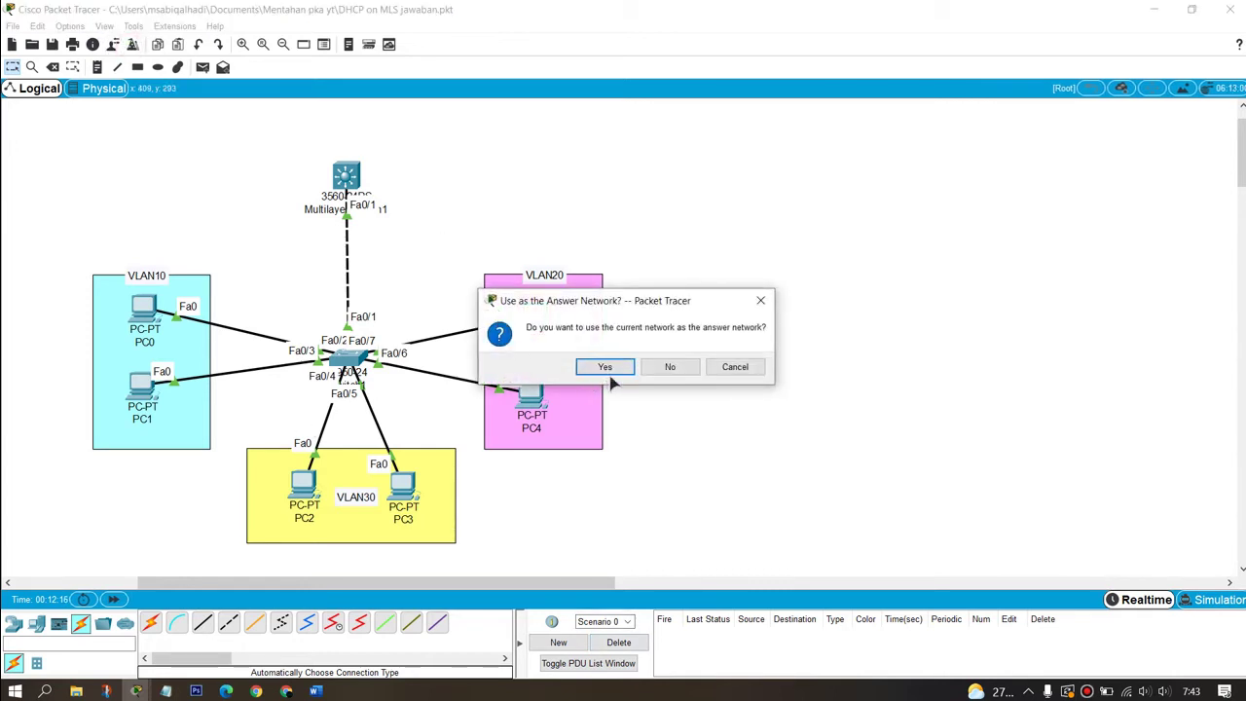
click(610, 368)
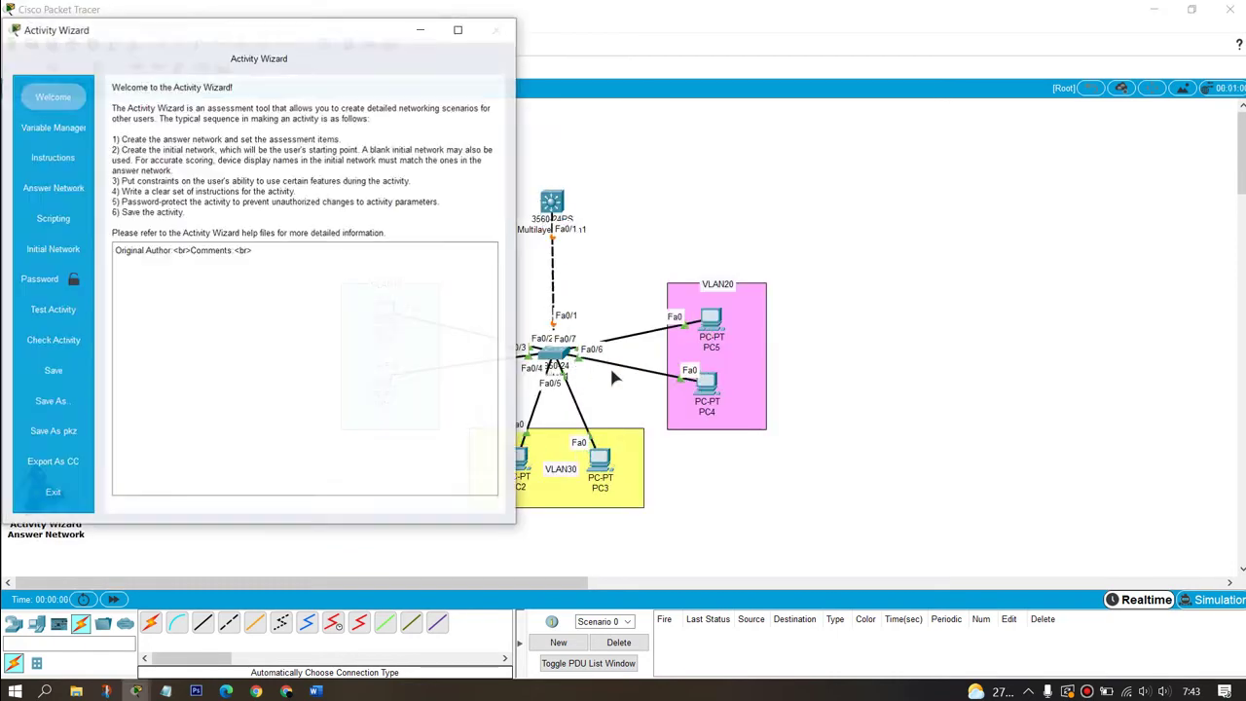
click(457, 31)
Step: Show the Instructions page, then review the lab task document in Word
click(50, 173)
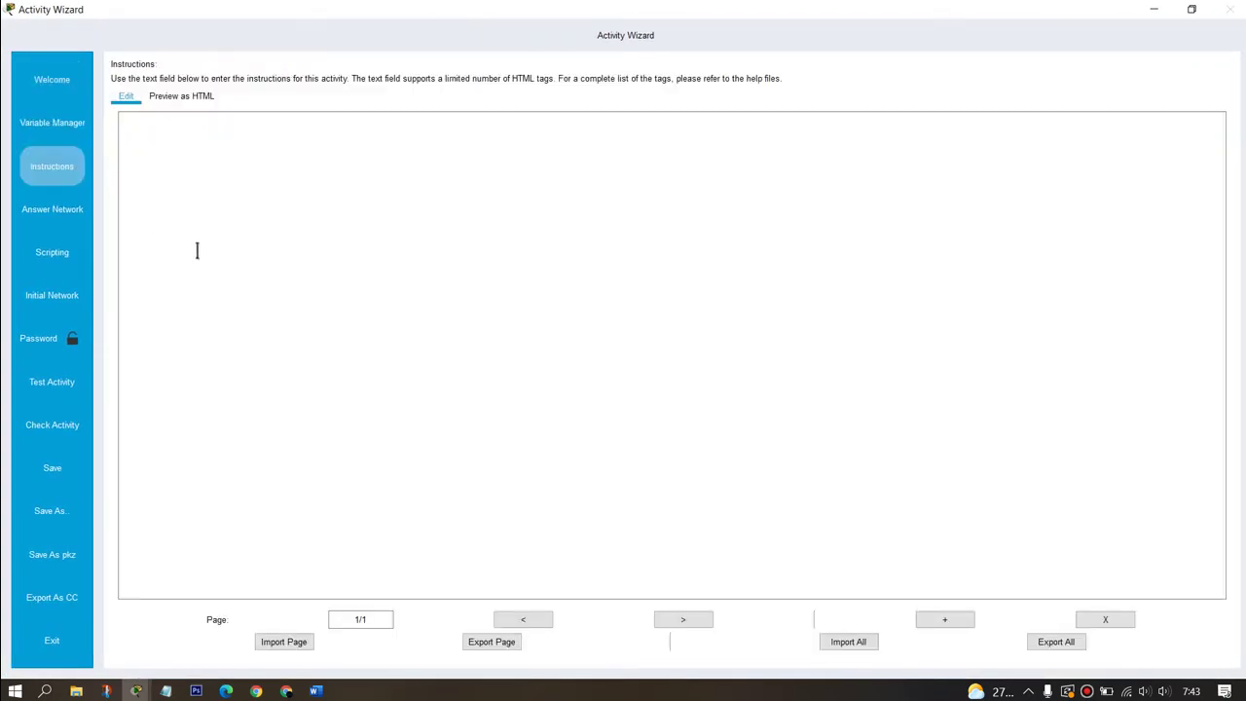
click(316, 690)
scroll(601, 421, down, 10)
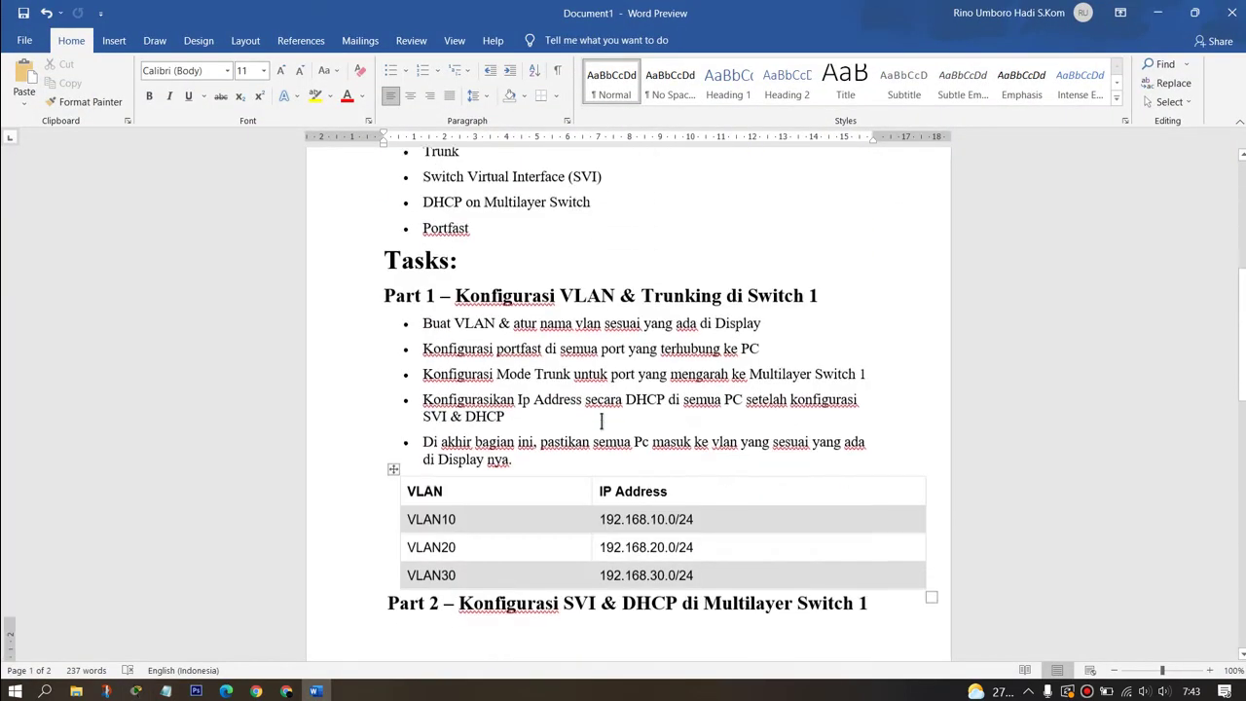
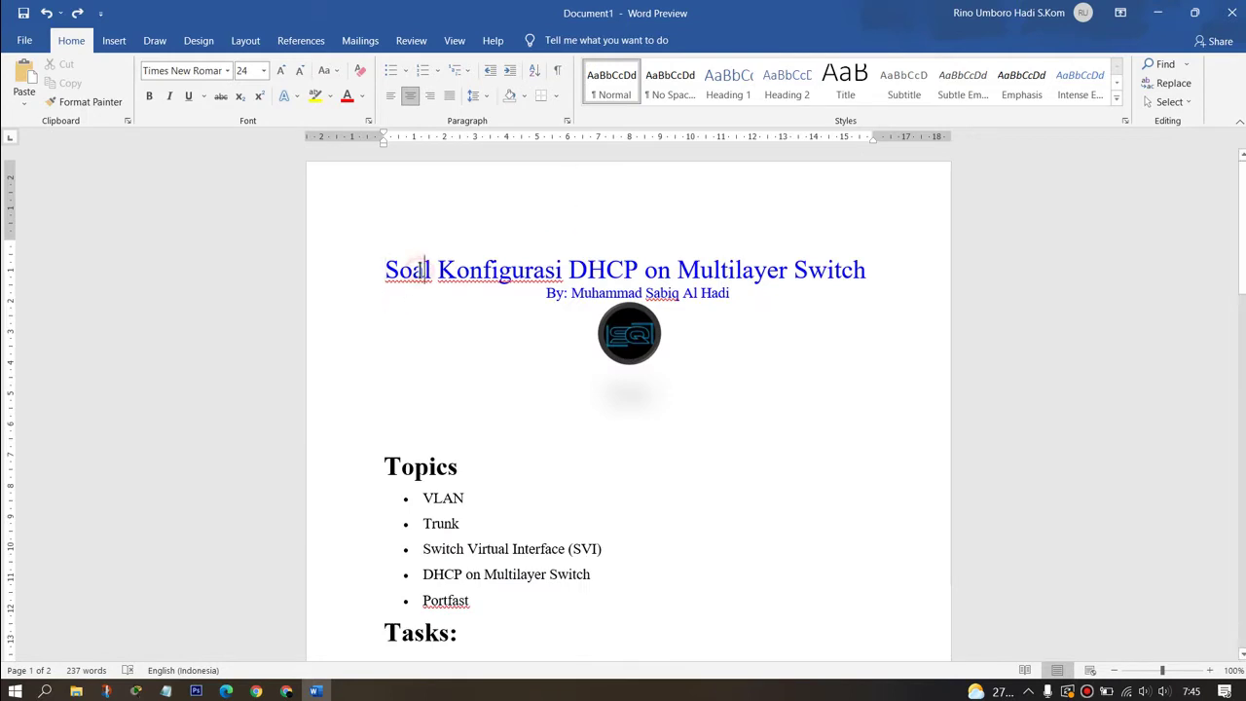
Step: Select all of the DHCP question document in Word and switch to Chrome
key(ctrl+a)
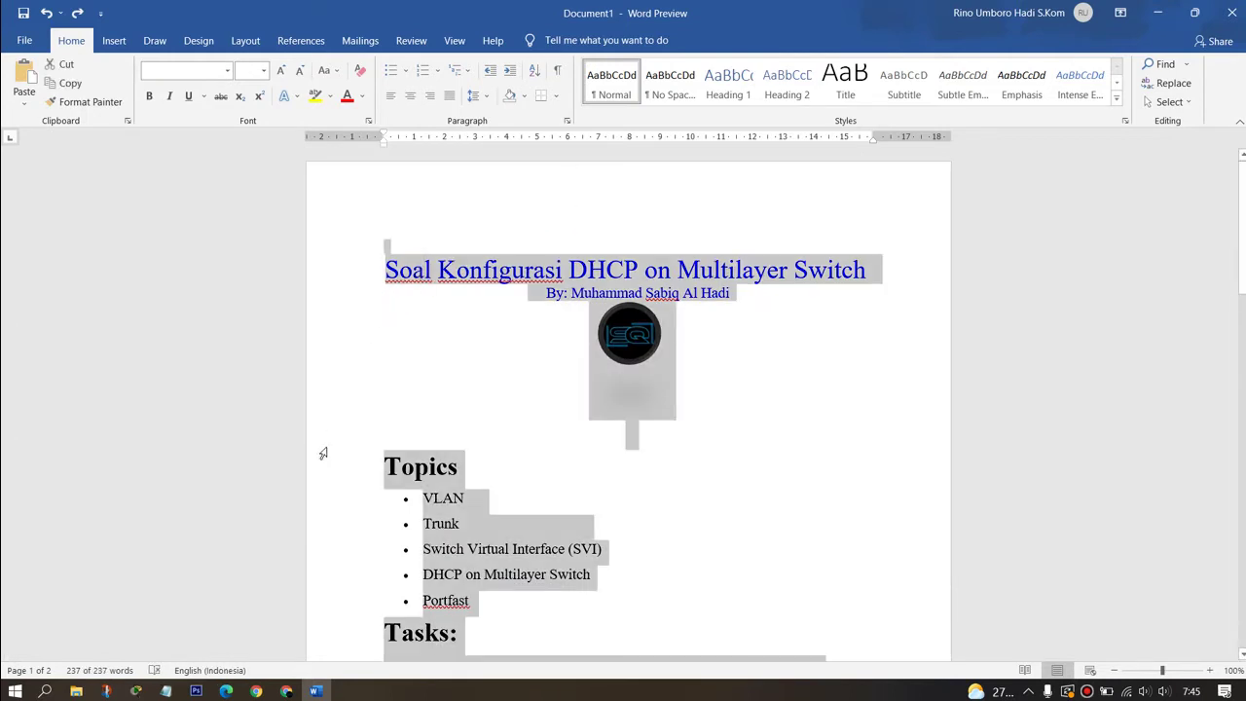
click(285, 692)
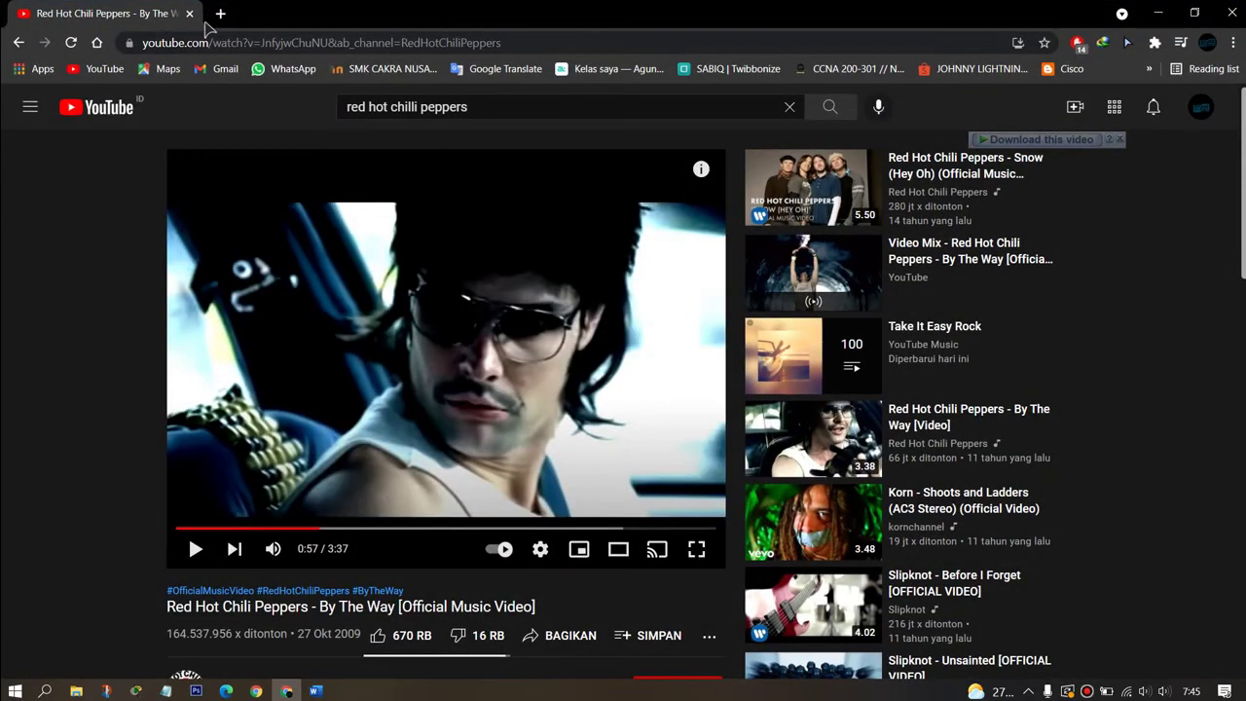
Step: Open the wordtohtml.net converter in a new browser tab
click(212, 14)
click(258, 42)
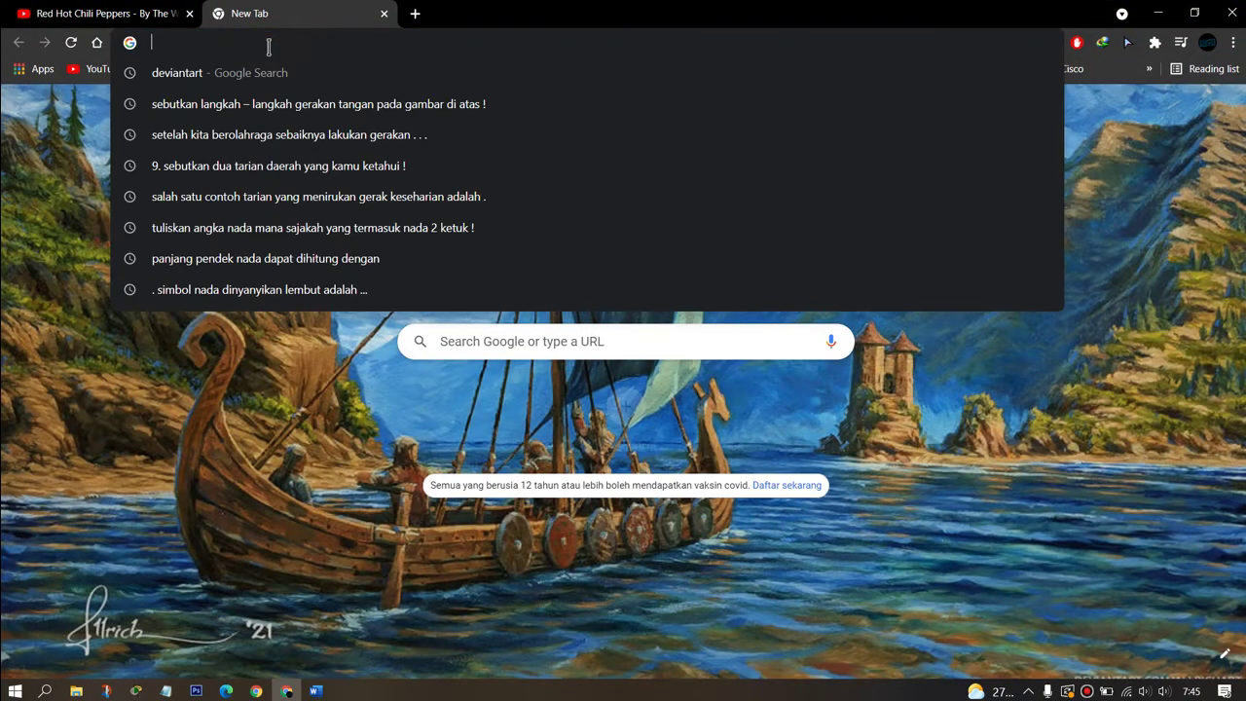
text(wor)
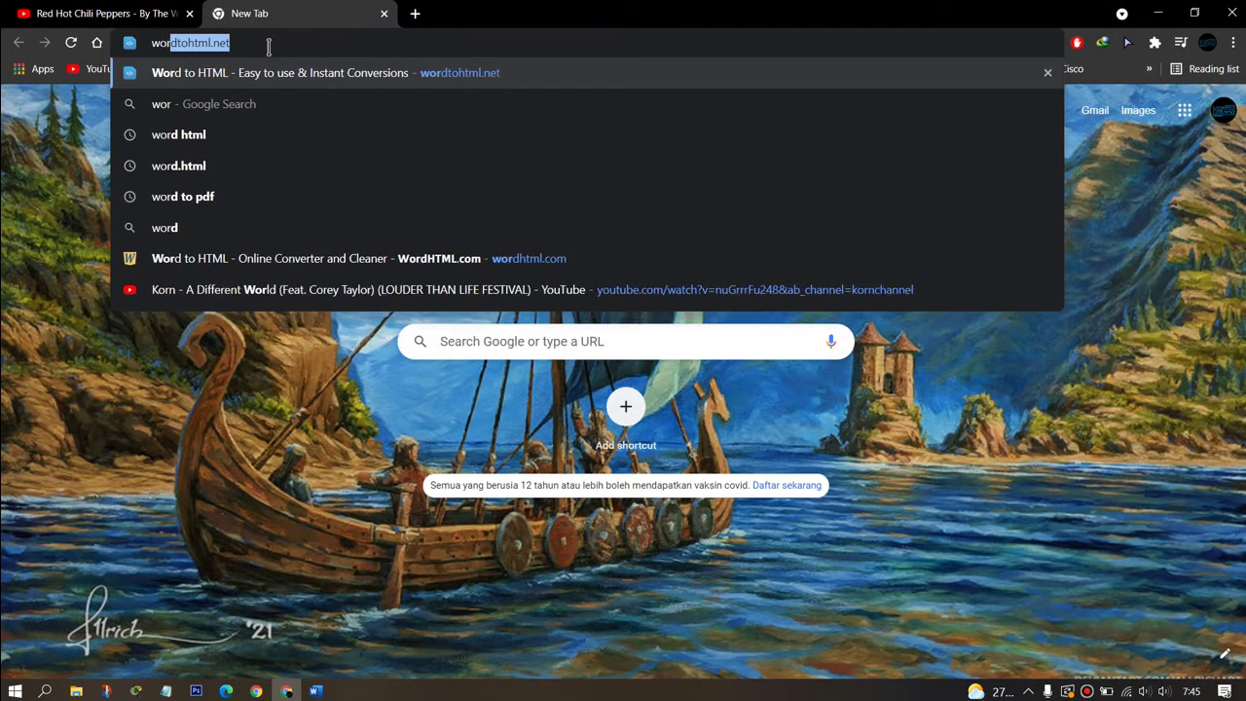
text(d)
key(Return)
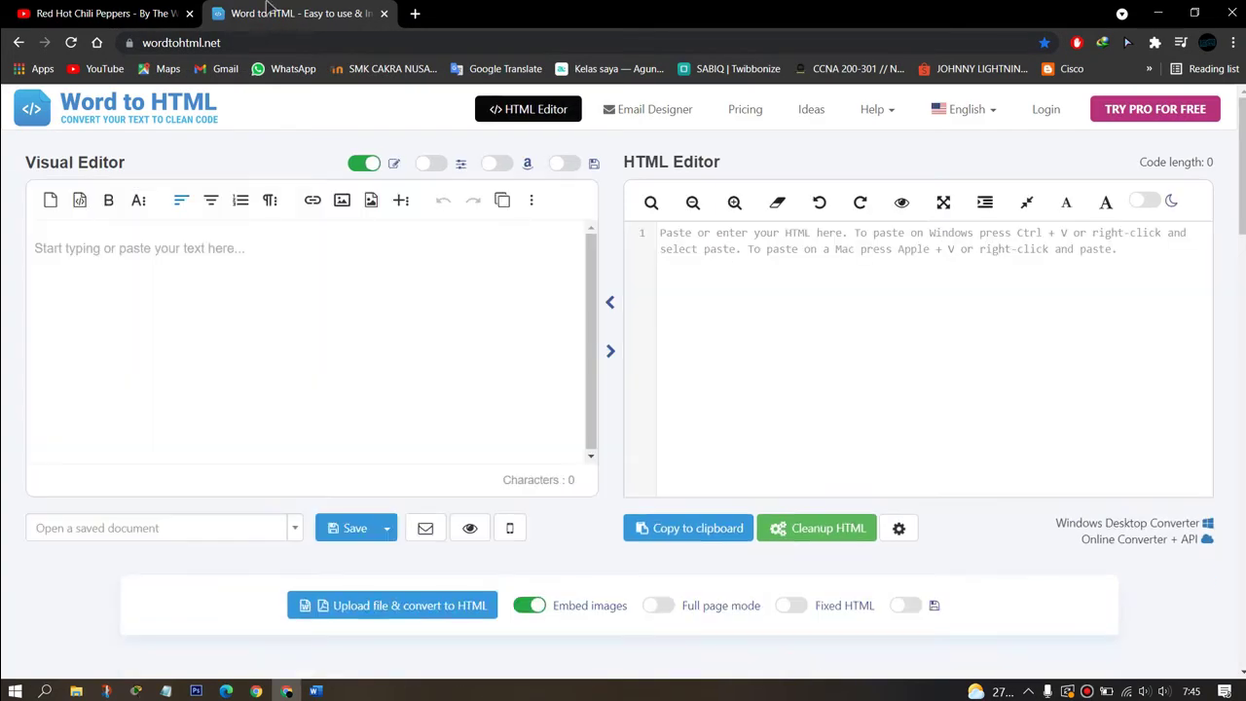
Step: Paste the question document into a new conversion and select all the generated HTML code
click(51, 204)
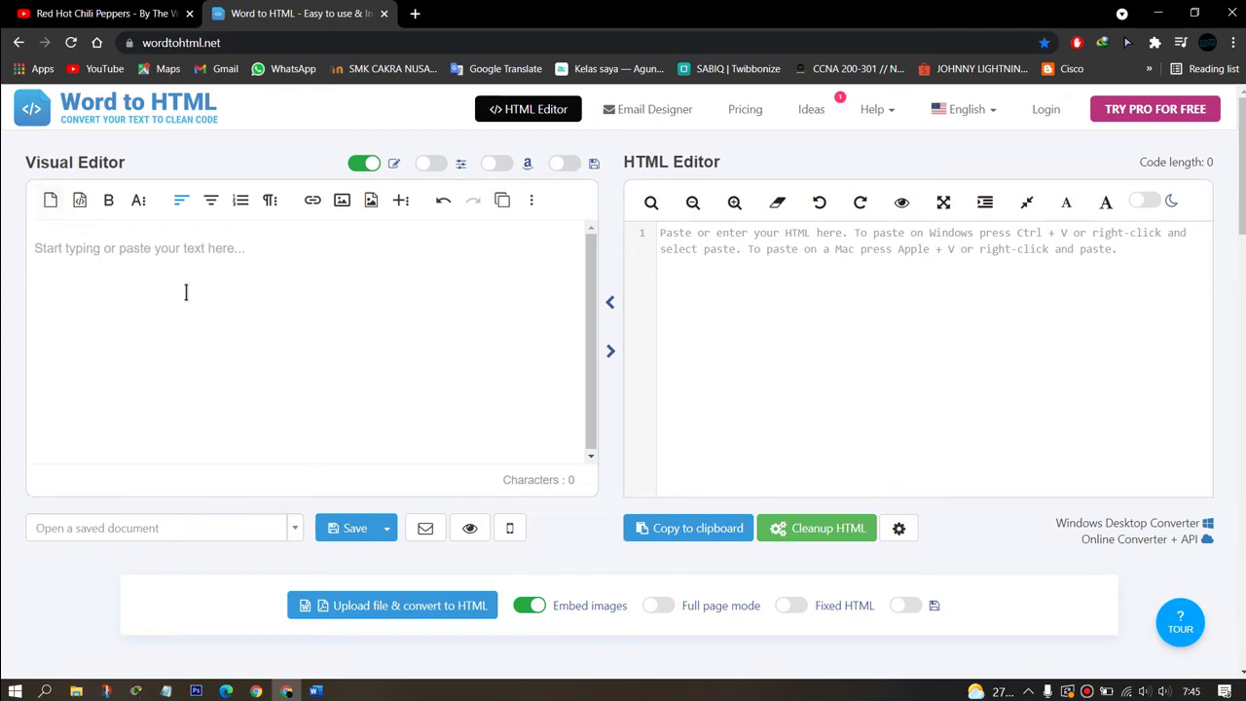
key(ctrl+v)
scroll(473, 348, down, 10)
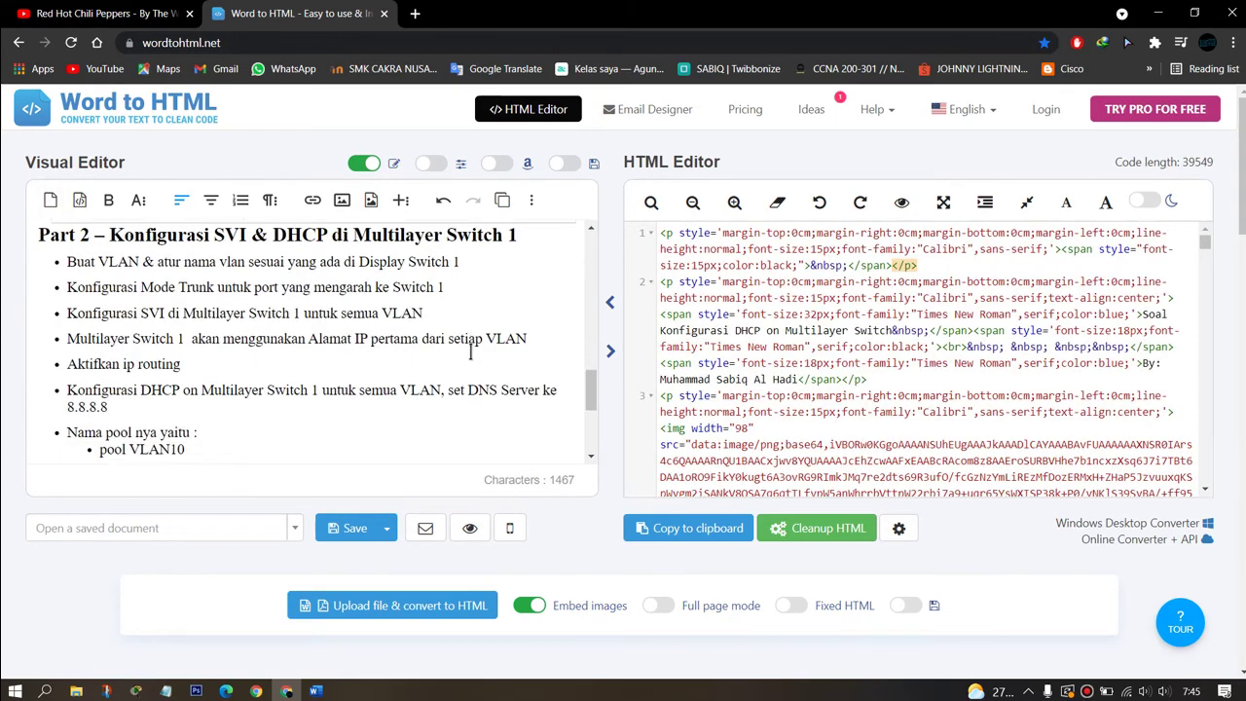
scroll(471, 350, down, 5)
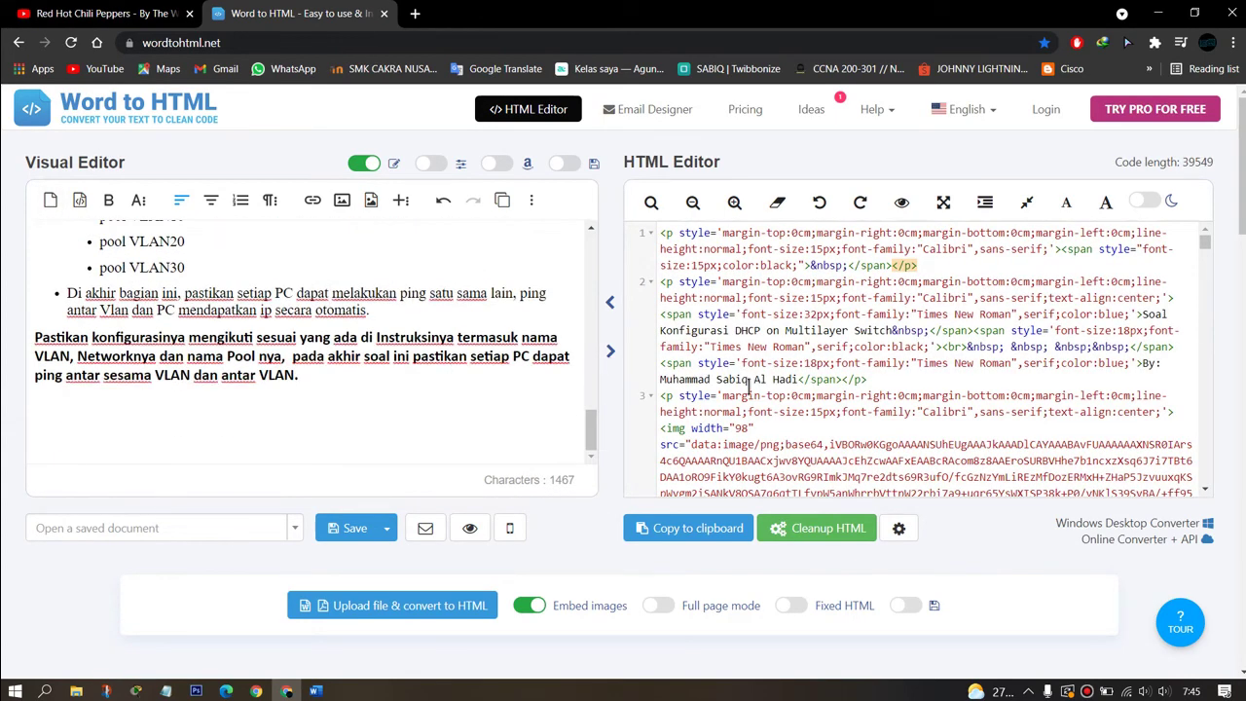
scroll(748, 387, down, 8)
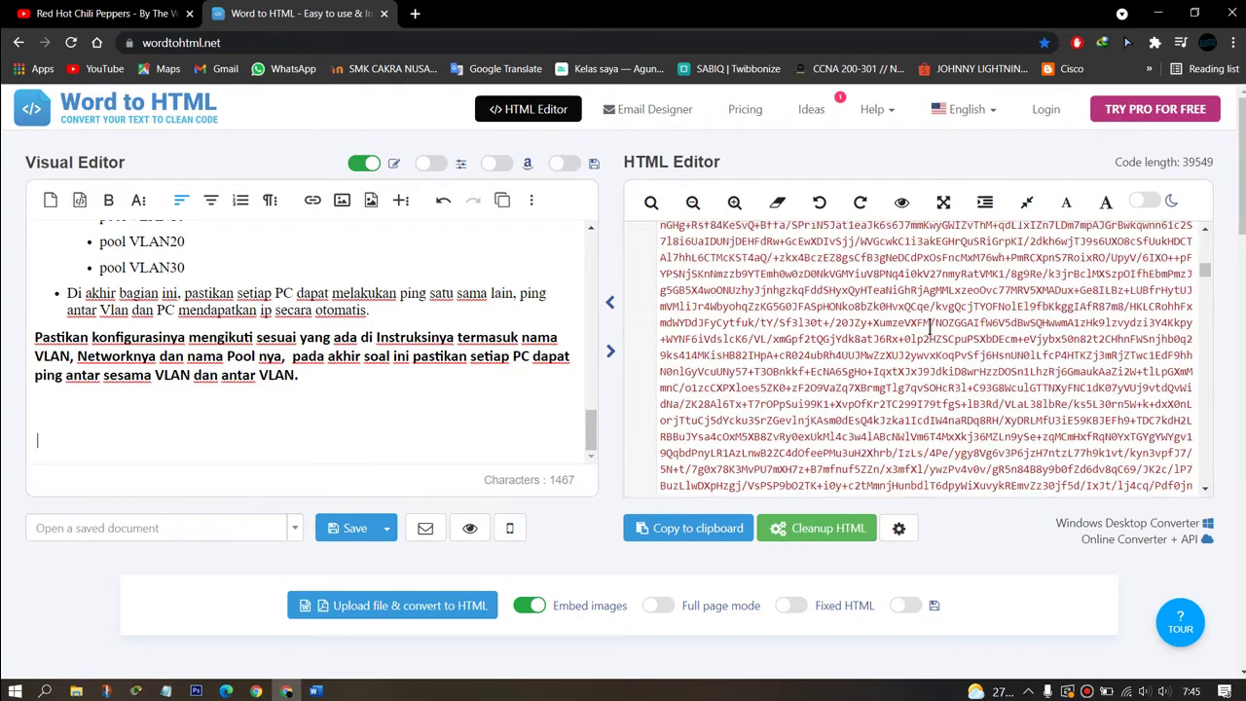
scroll(931, 326, up, 5)
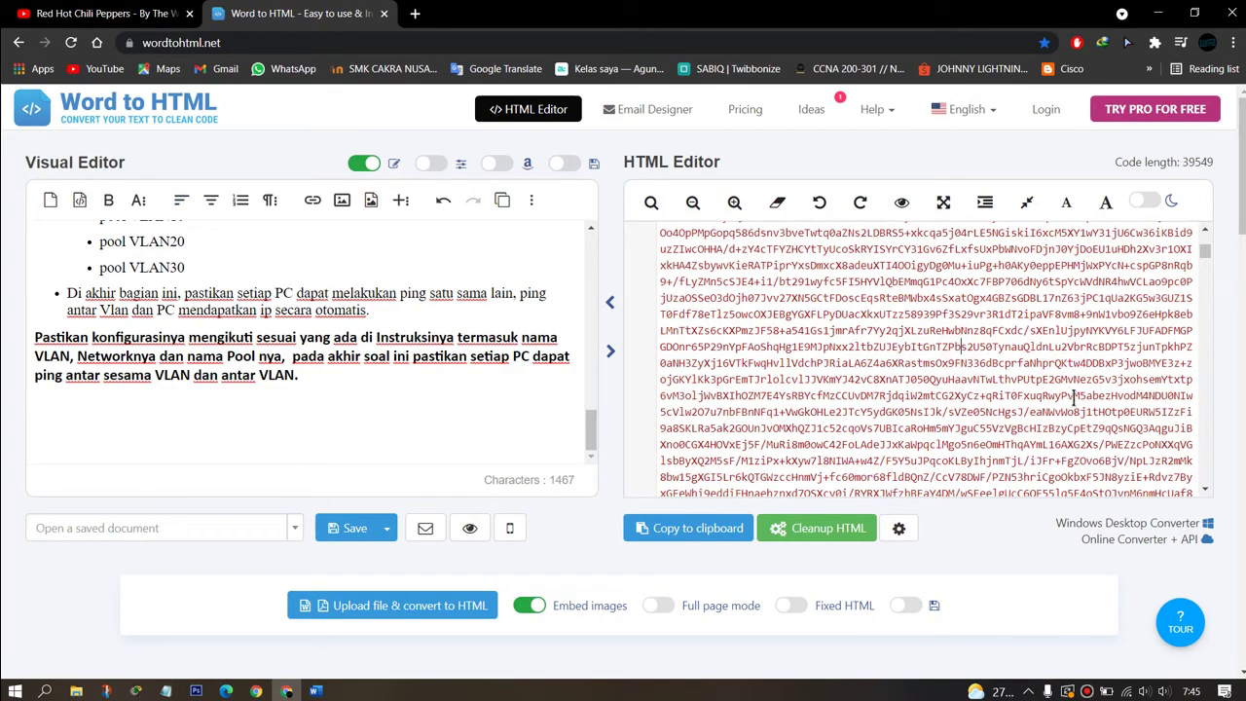
key(ctrl+a)
click(1159, 12)
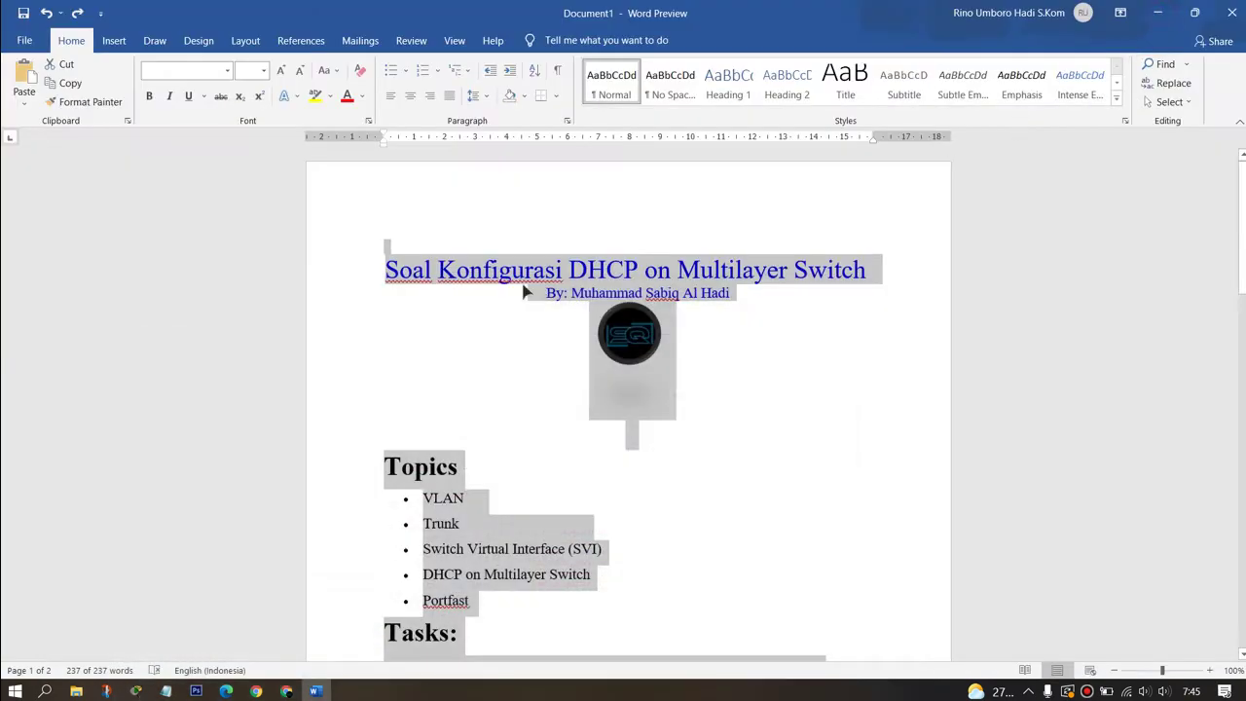
Step: Paste the HTML into the activity Instructions, preview it as HTML, then open Answer Network
click(1159, 13)
click(223, 131)
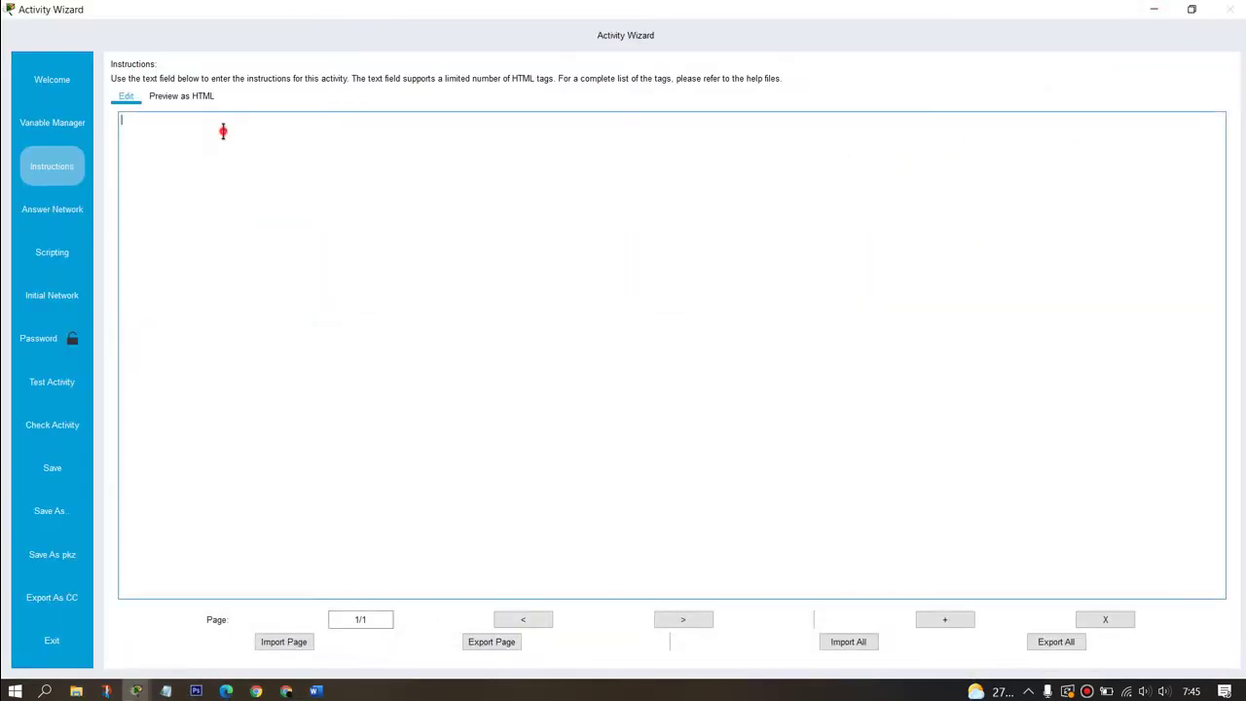
key(ctrl+v)
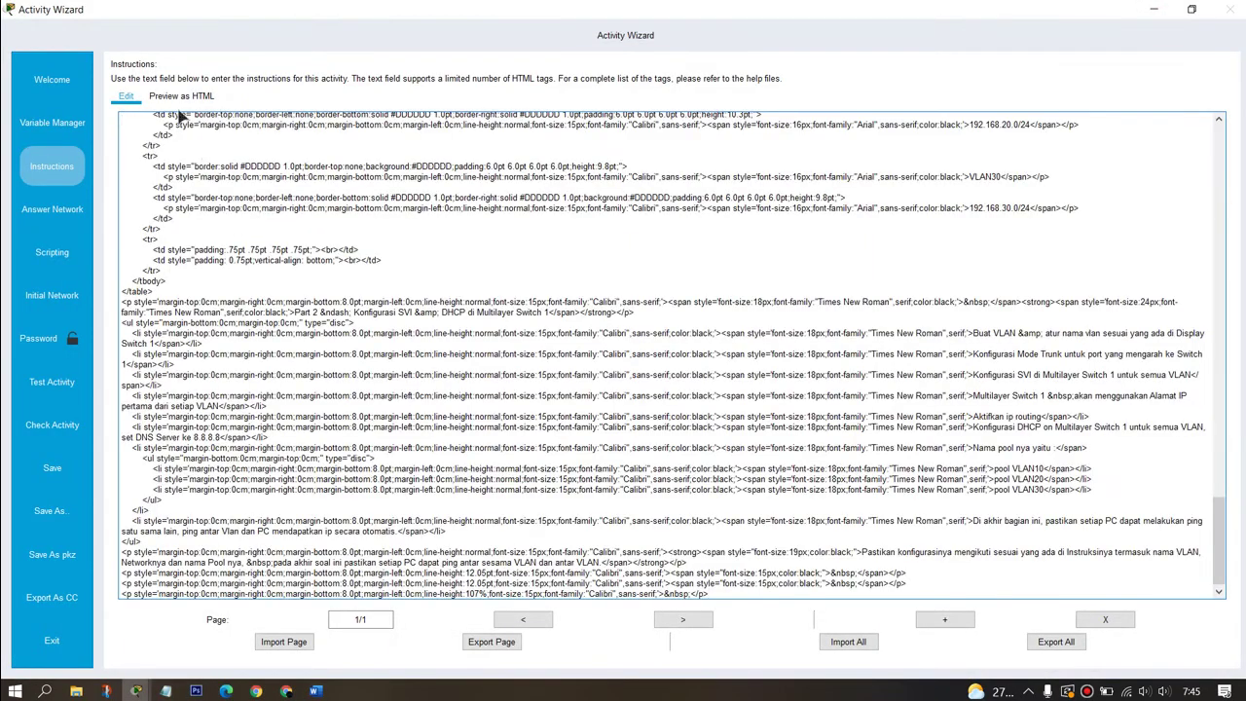
click(216, 103)
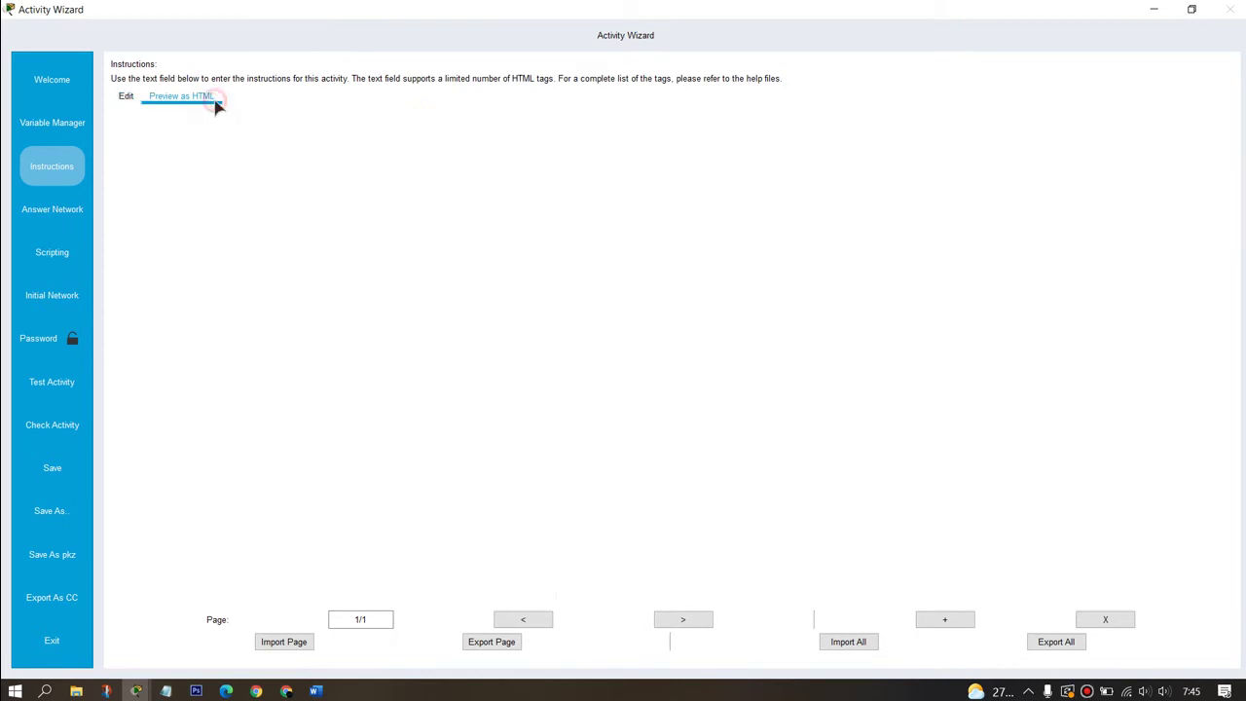
scroll(581, 340, down, 6)
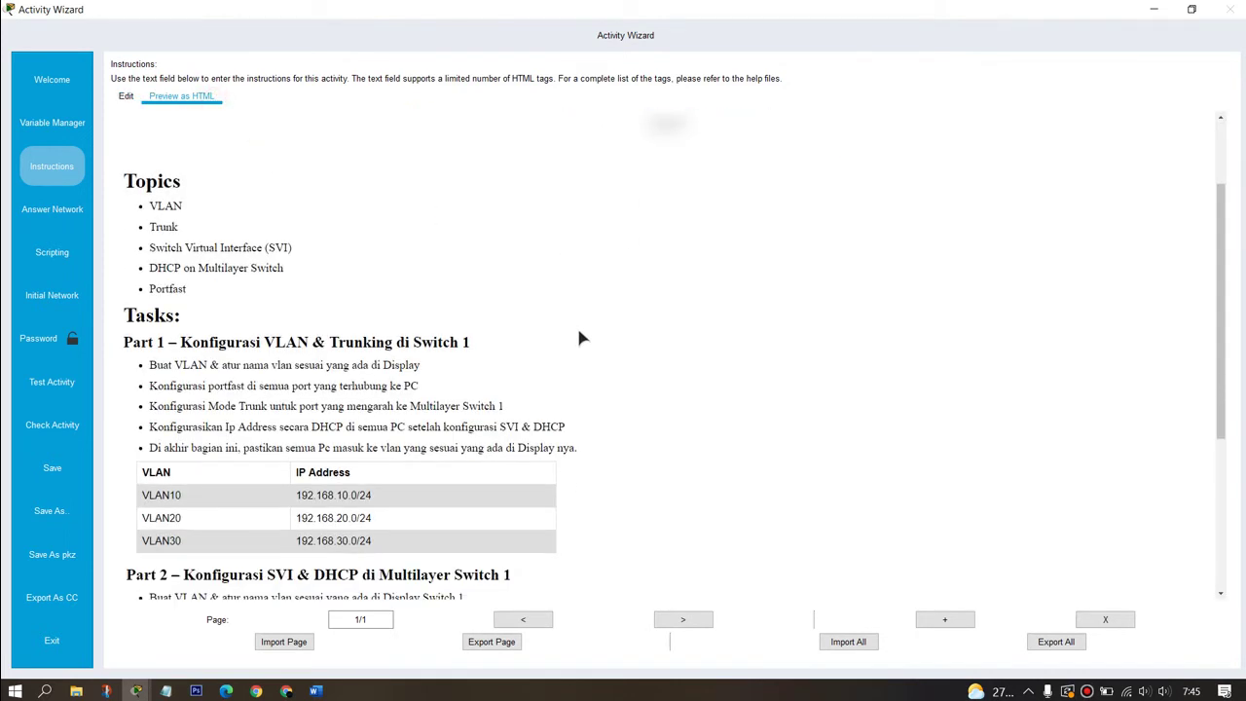
scroll(578, 338, up, 8)
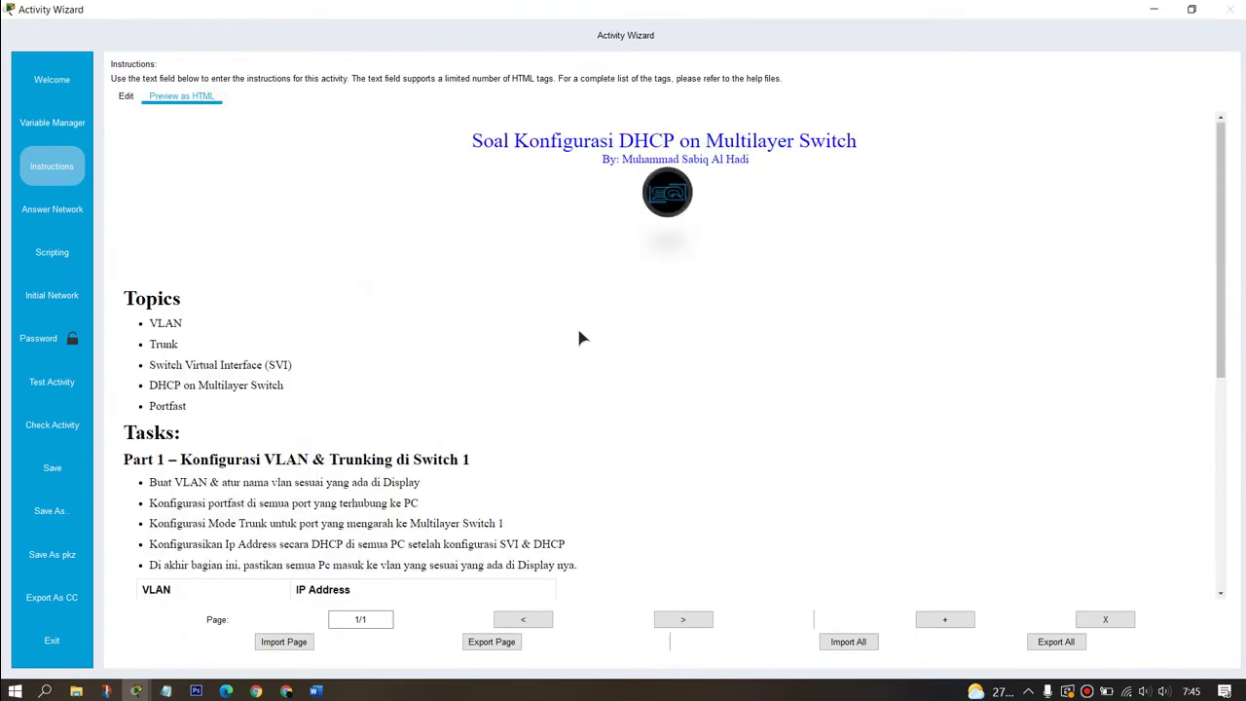
click(39, 208)
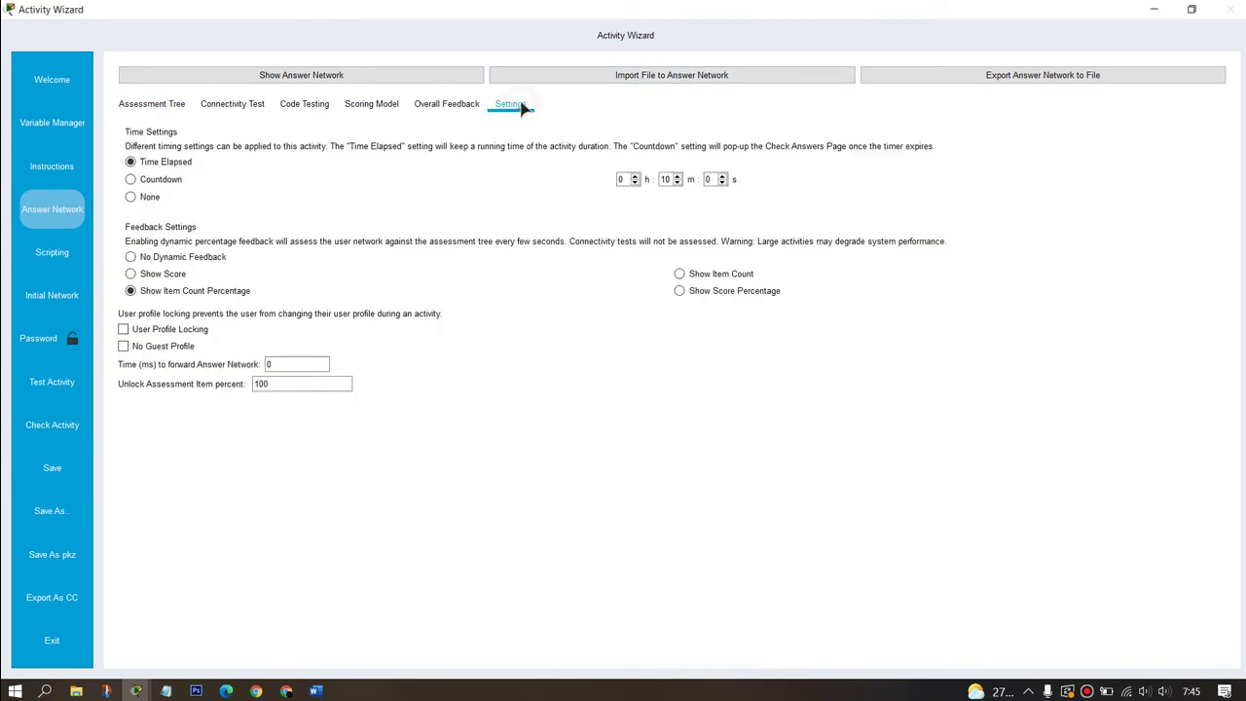
Step: Set the timer to Countdown and list Multilayer Switch1's assessment items with a widened name column
click(166, 182)
click(621, 180)
click(152, 103)
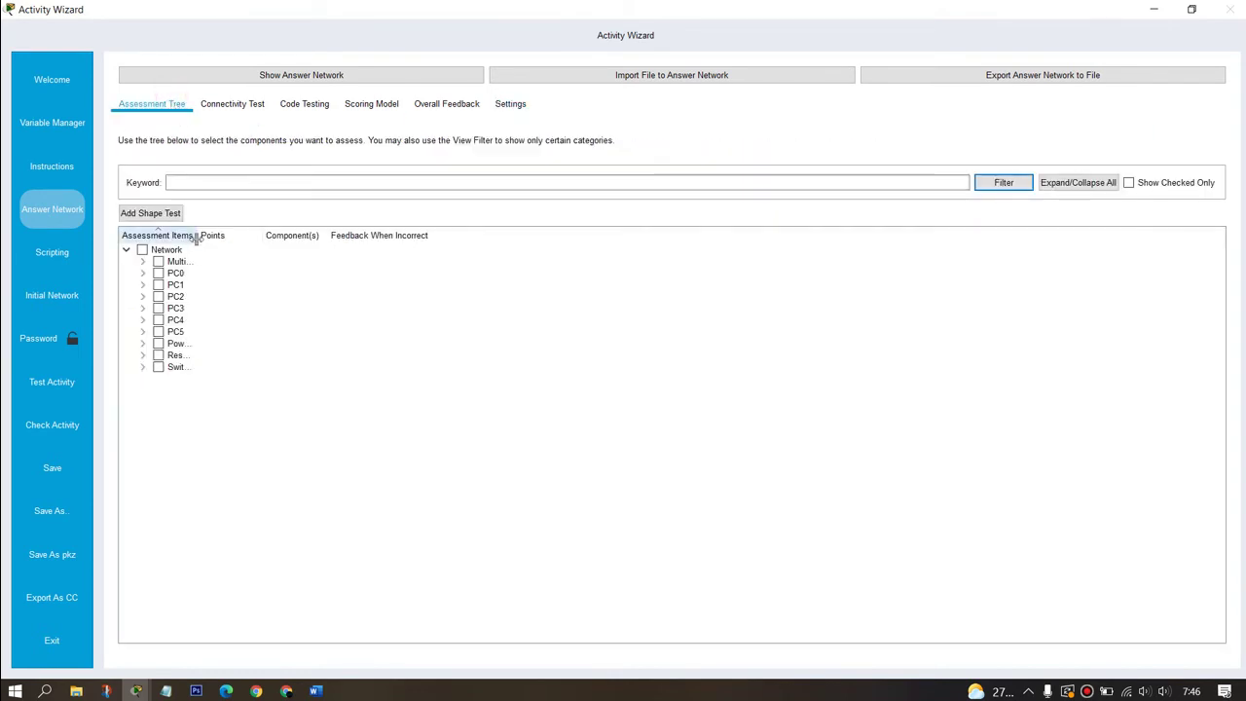
drag(197, 235, 387, 245)
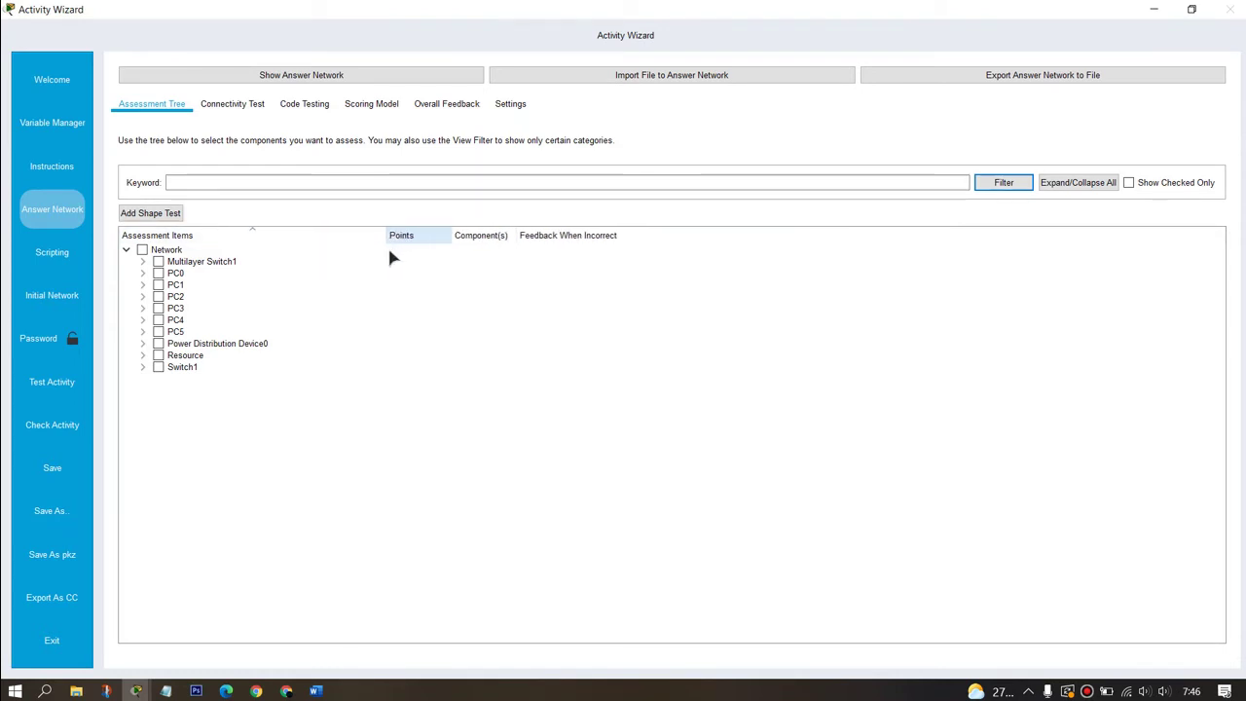
click(143, 261)
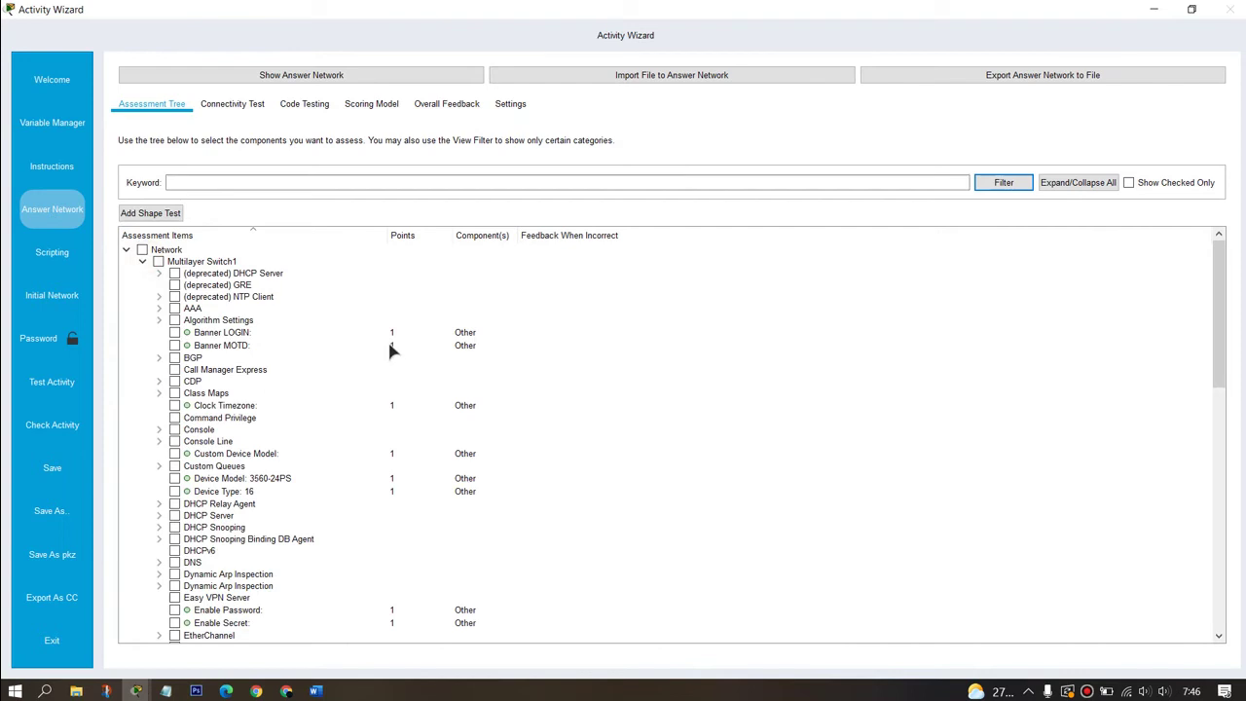
scroll(322, 368, down, 3)
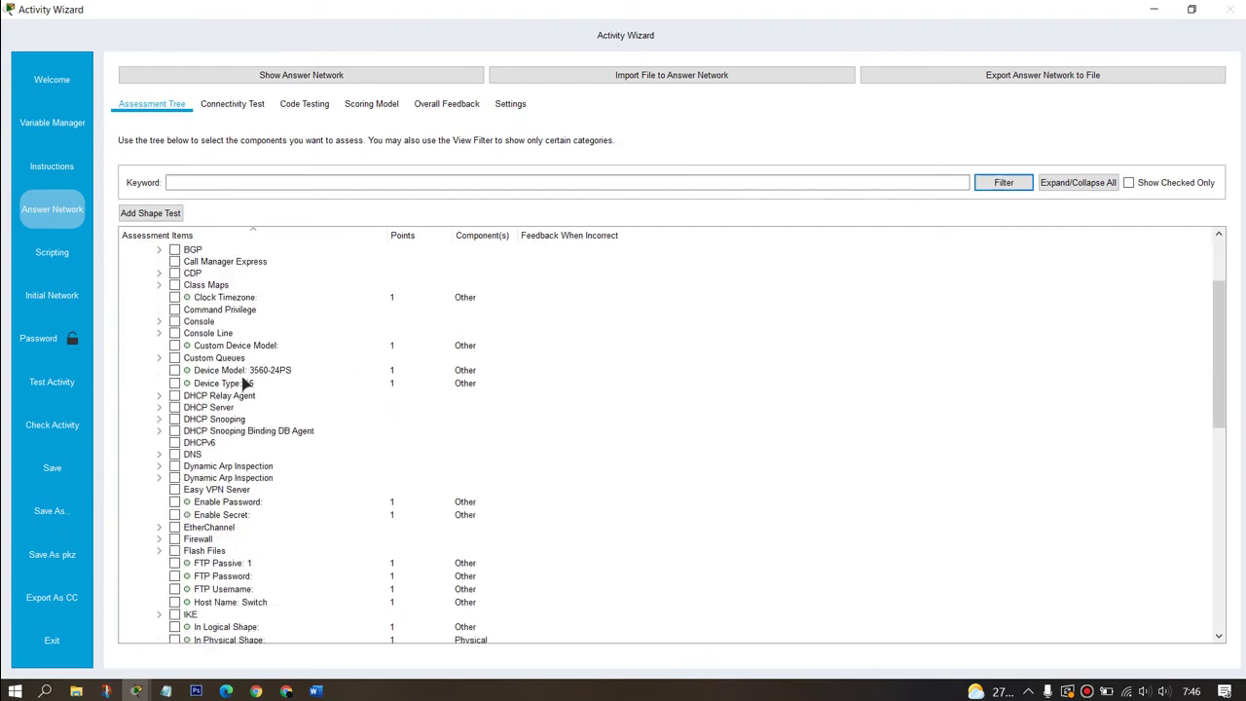
Step: Grade Pool VLAN10's default gateway, DNS server, name, network address and subnet mask
click(162, 408)
scroll(174, 417, down, 1)
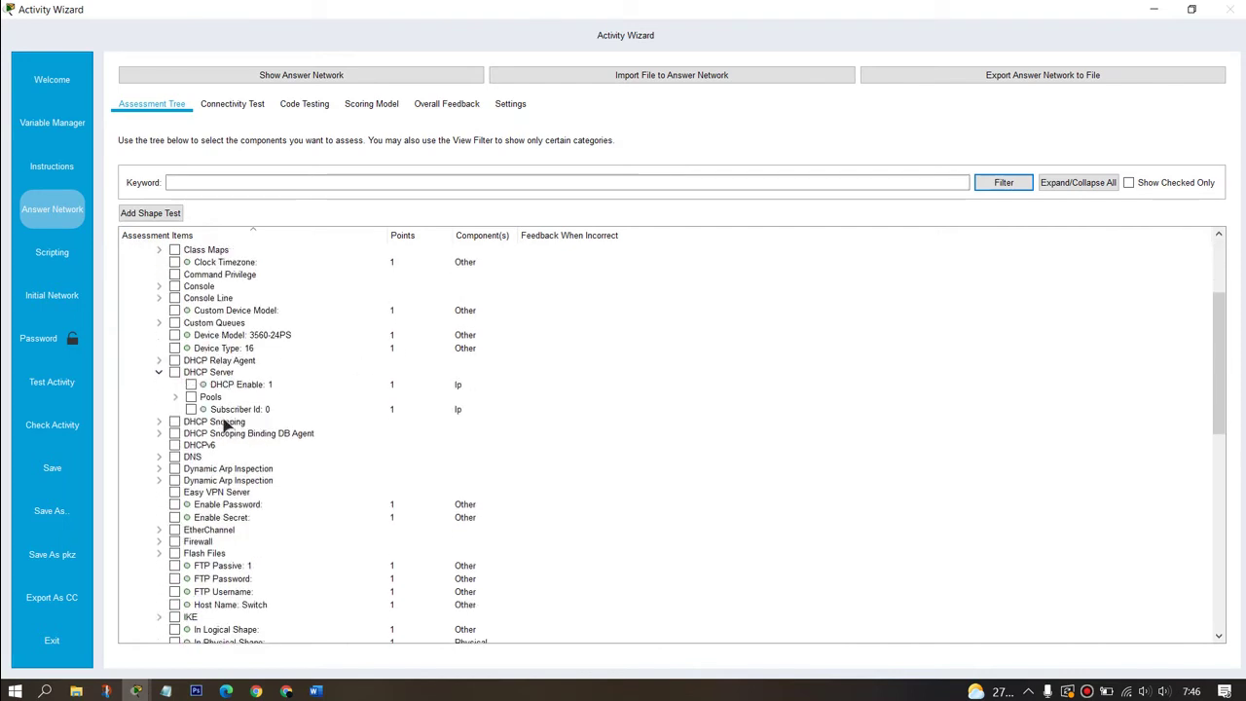
click(176, 398)
scroll(178, 400, down, 2)
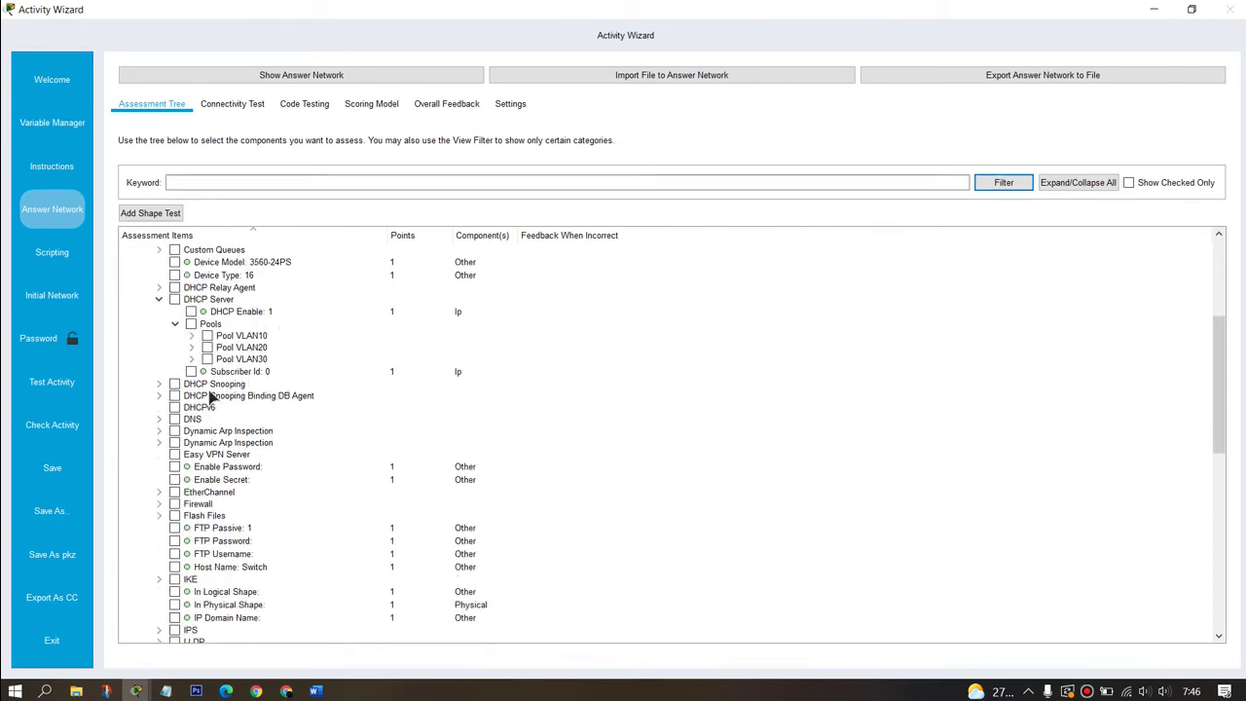
click(192, 335)
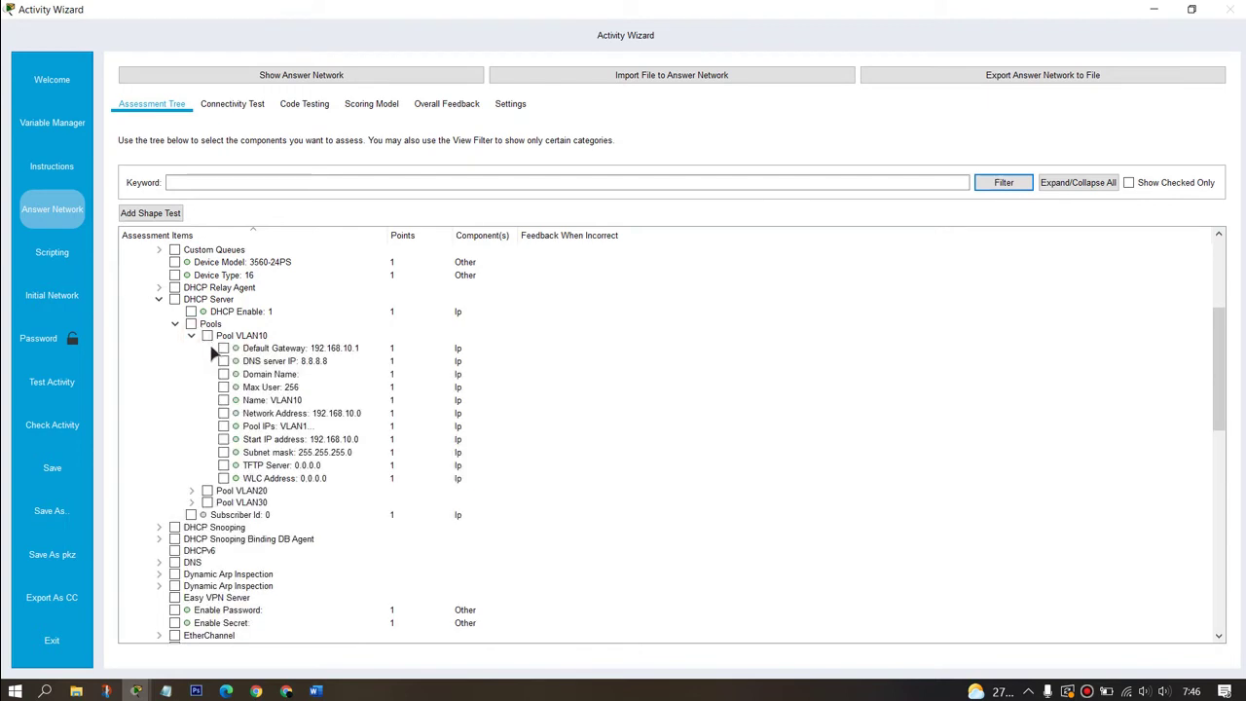
click(223, 349)
click(224, 361)
scroll(234, 391, down, 1)
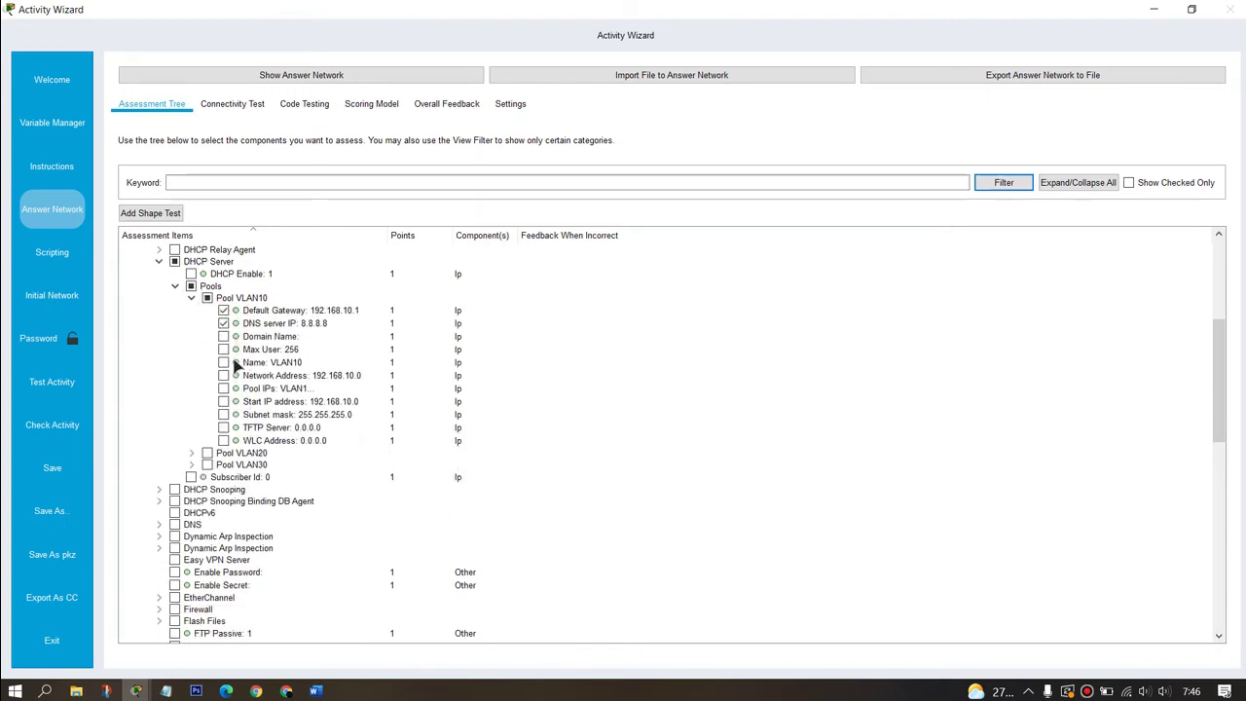
click(224, 362)
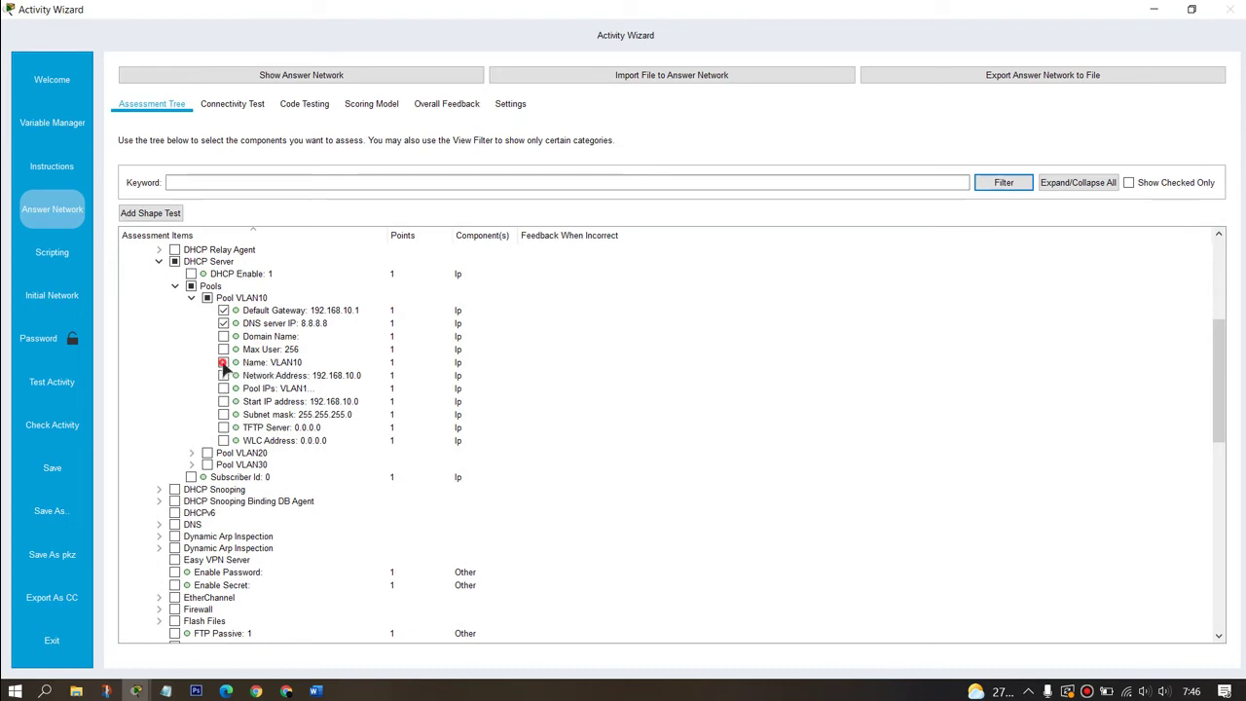
click(224, 375)
click(224, 414)
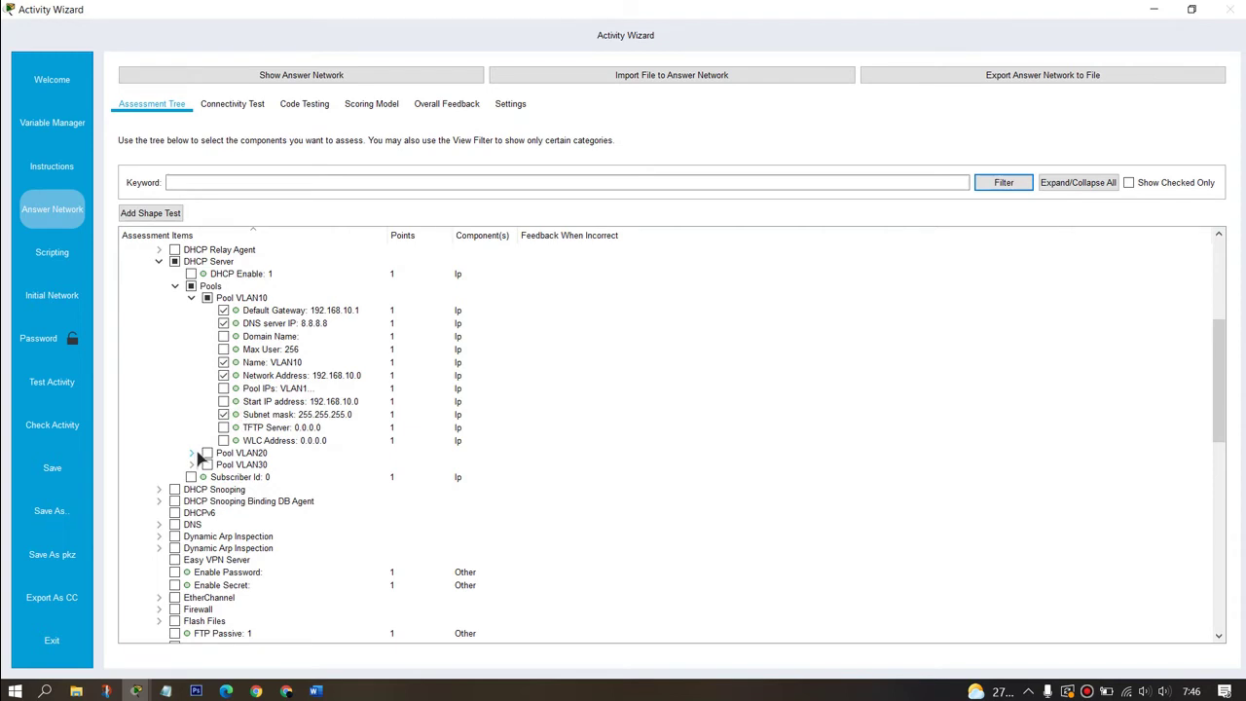
Step: Grade the same five DHCP settings for Pool VLAN20
click(194, 454)
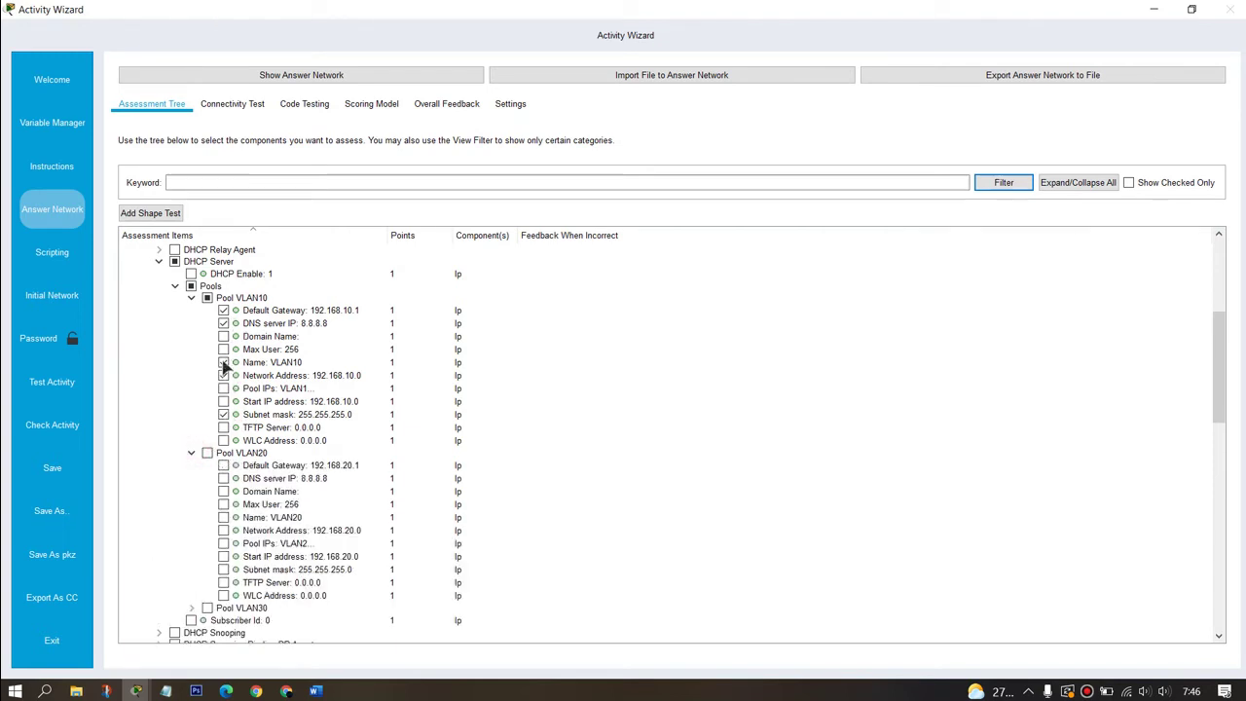
scroll(218, 358, down, 3)
click(224, 354)
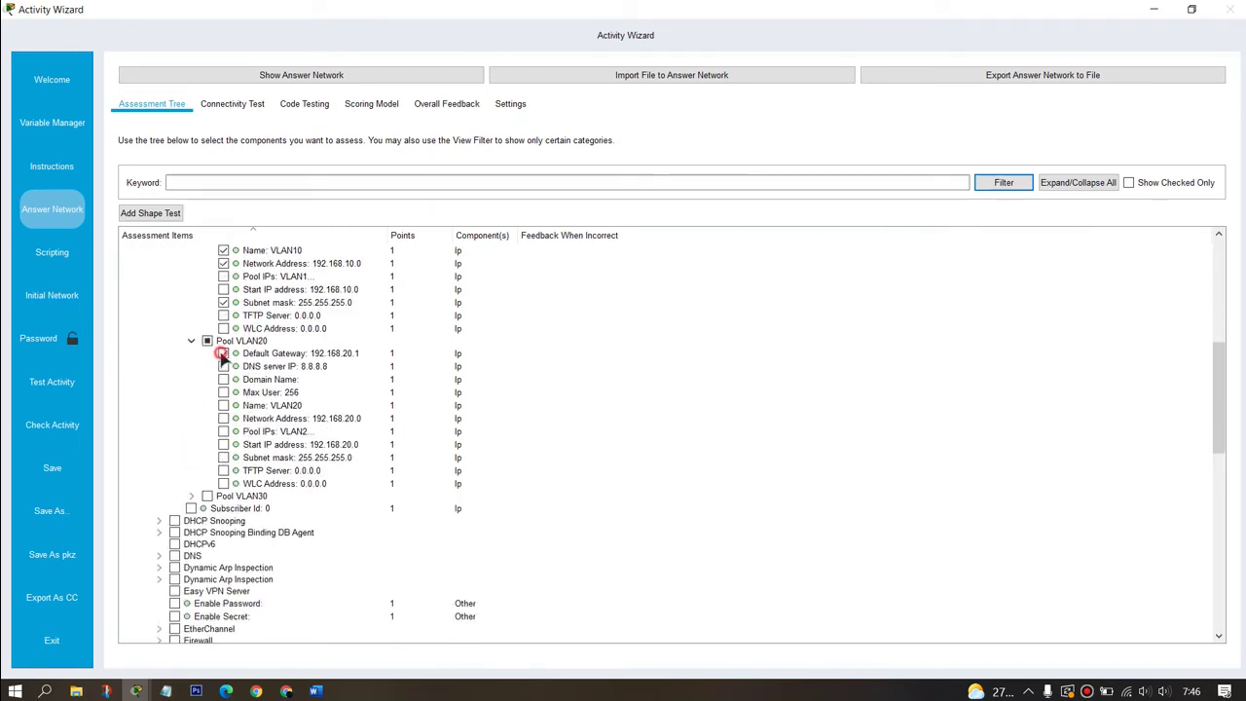
click(224, 367)
click(224, 406)
click(224, 419)
click(224, 458)
scroll(226, 477, down, 4)
Step: Grade the same five DHCP settings for Pool VLAN30
click(191, 341)
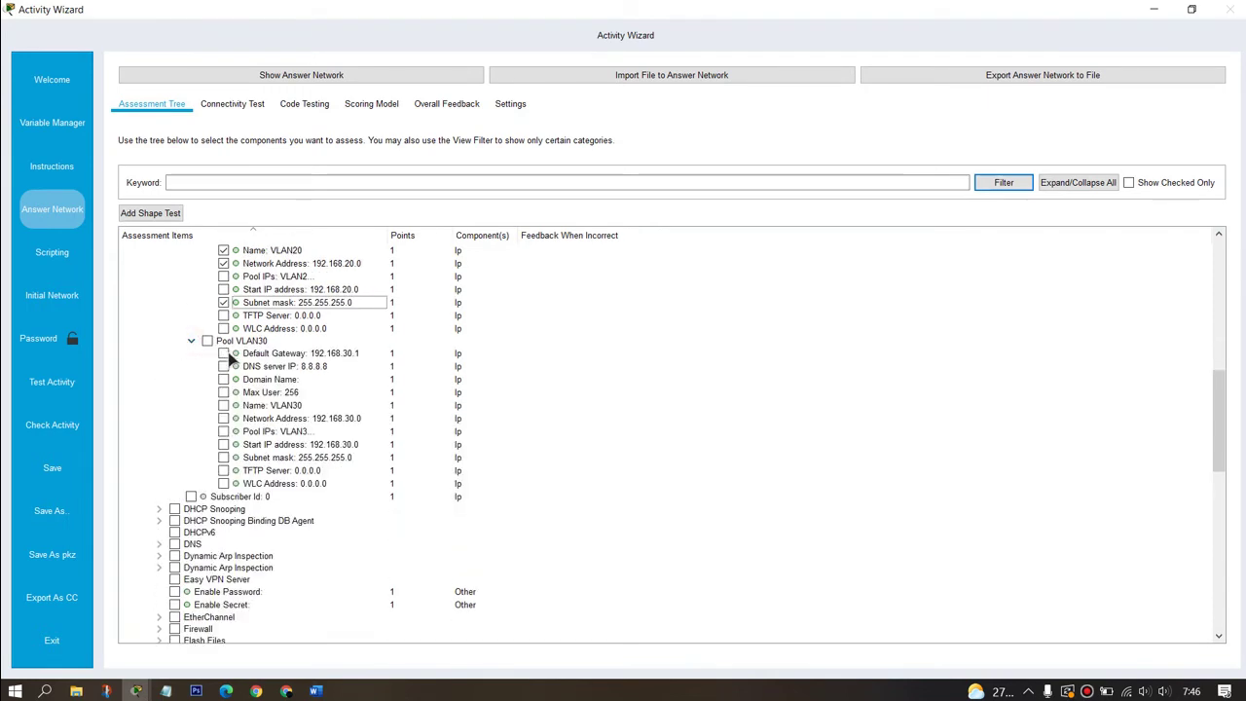
click(224, 354)
click(224, 367)
click(224, 406)
click(224, 418)
click(224, 457)
scroll(235, 490, down, 4)
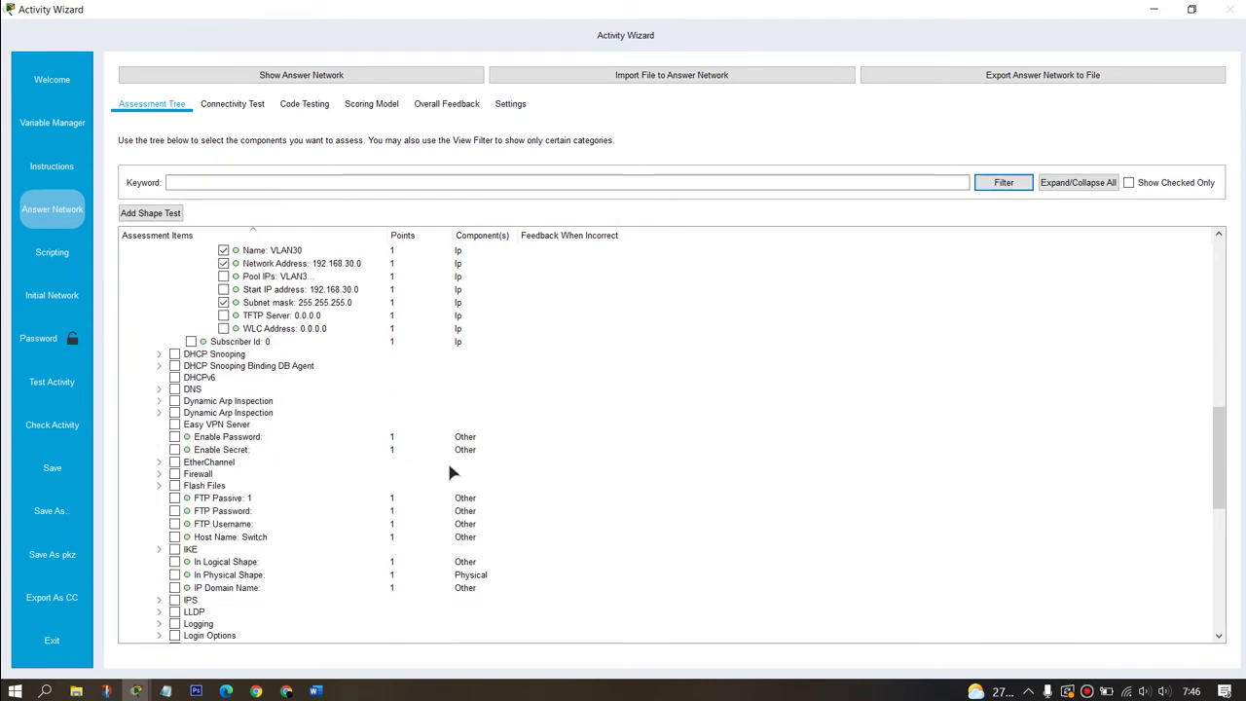
Step: Grade the Dynamic Mode setting of the switch's FastEthernet0/1 port
scroll(394, 409, down, 5)
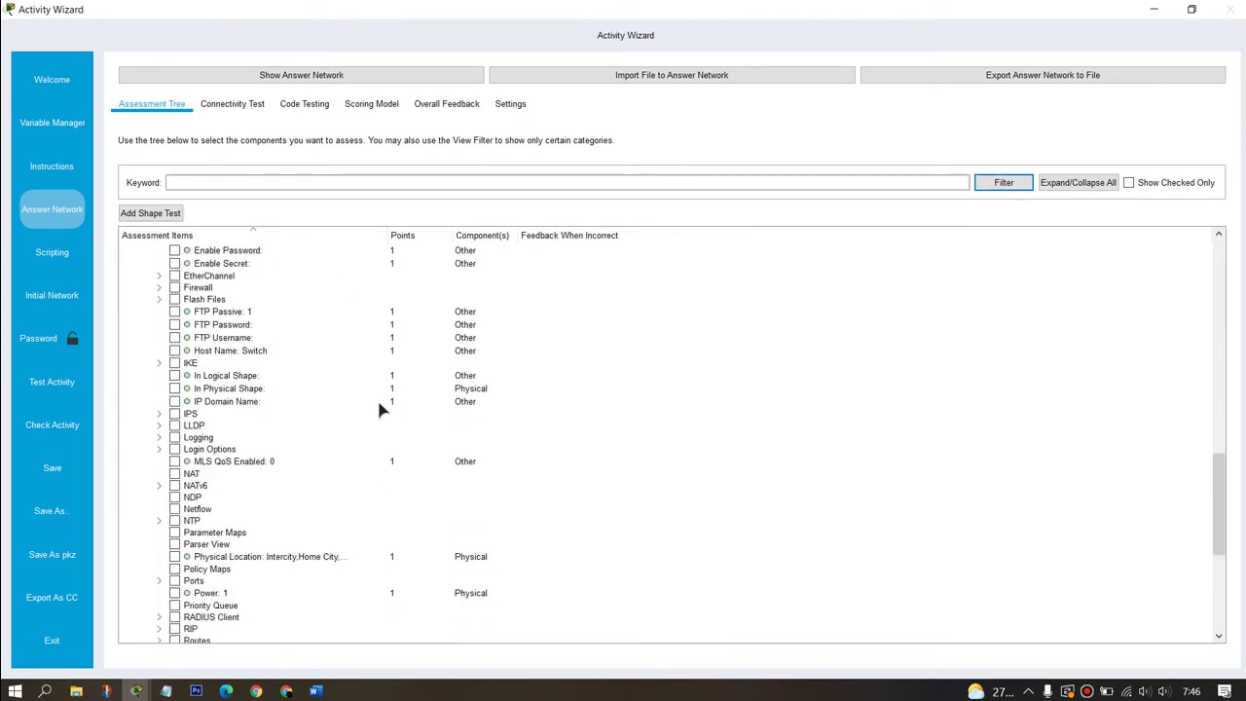
scroll(395, 448, down, 2)
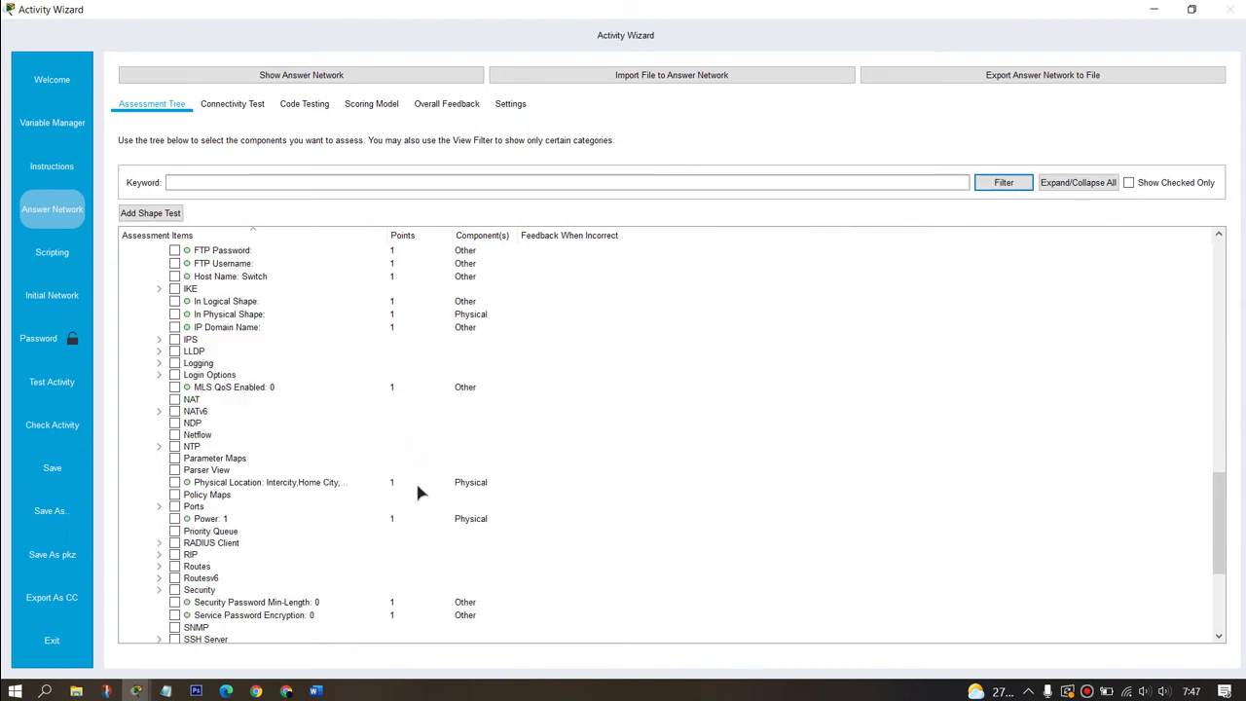
click(160, 508)
scroll(326, 477, down, 5)
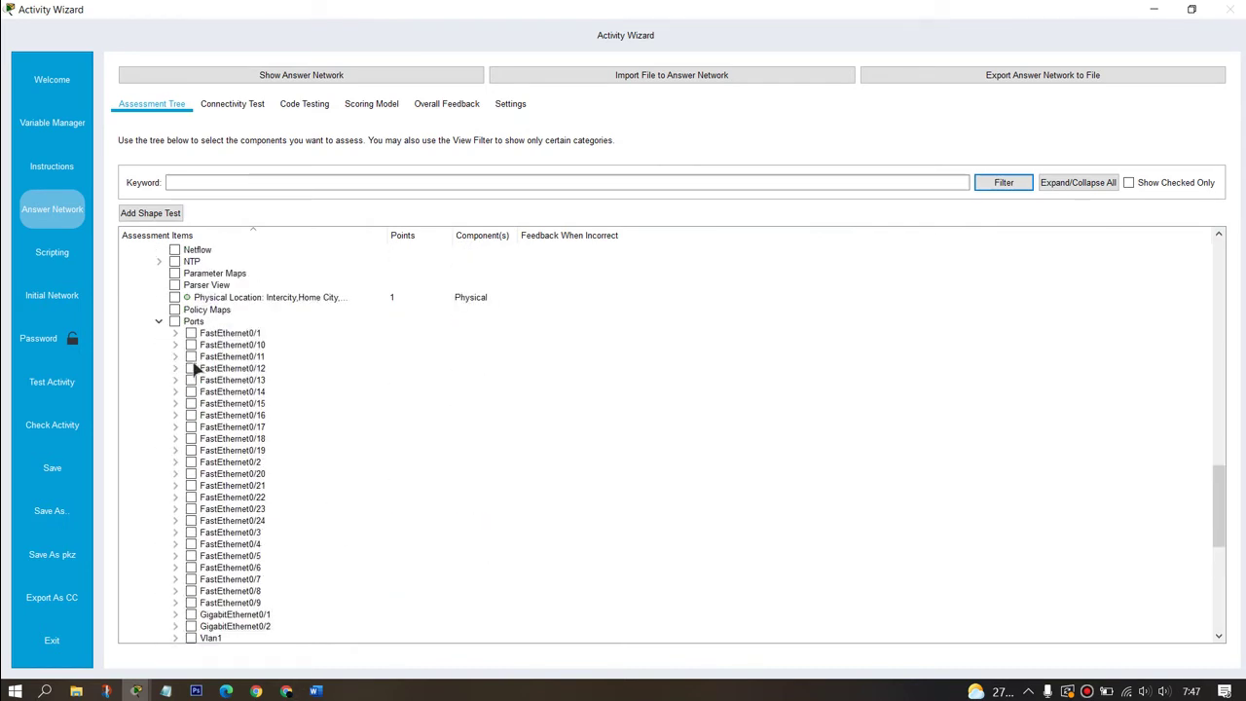
click(176, 335)
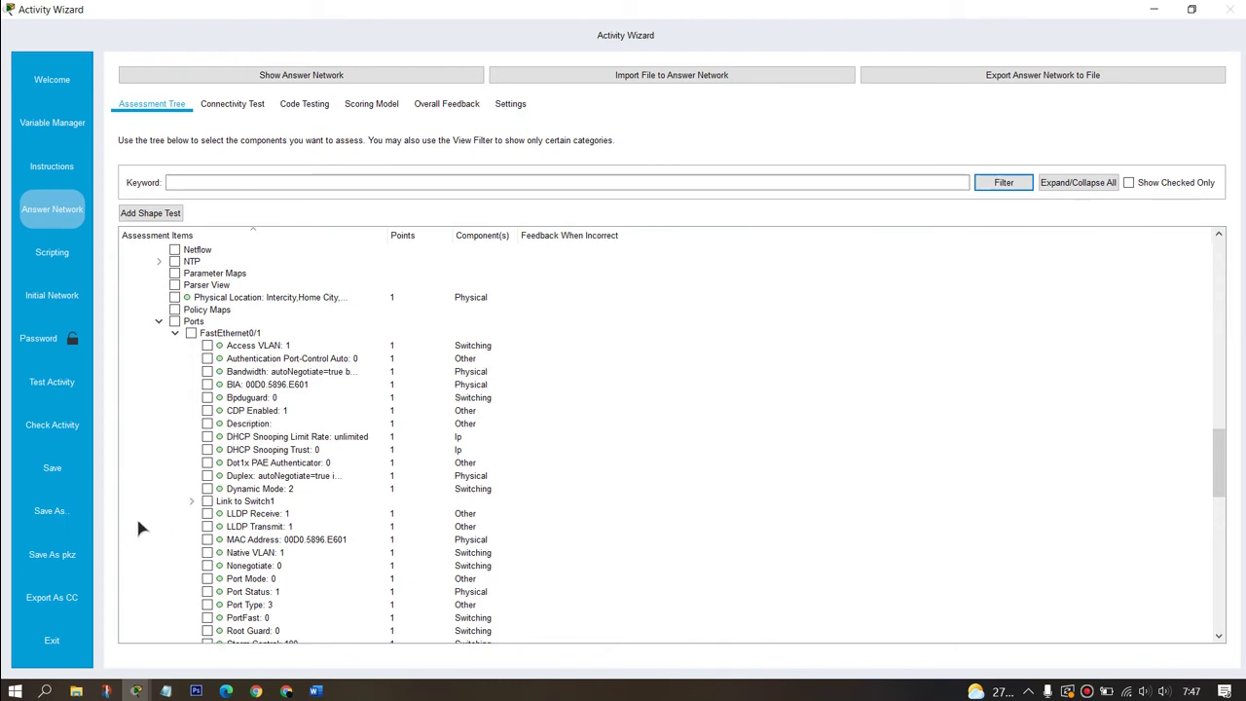
click(206, 489)
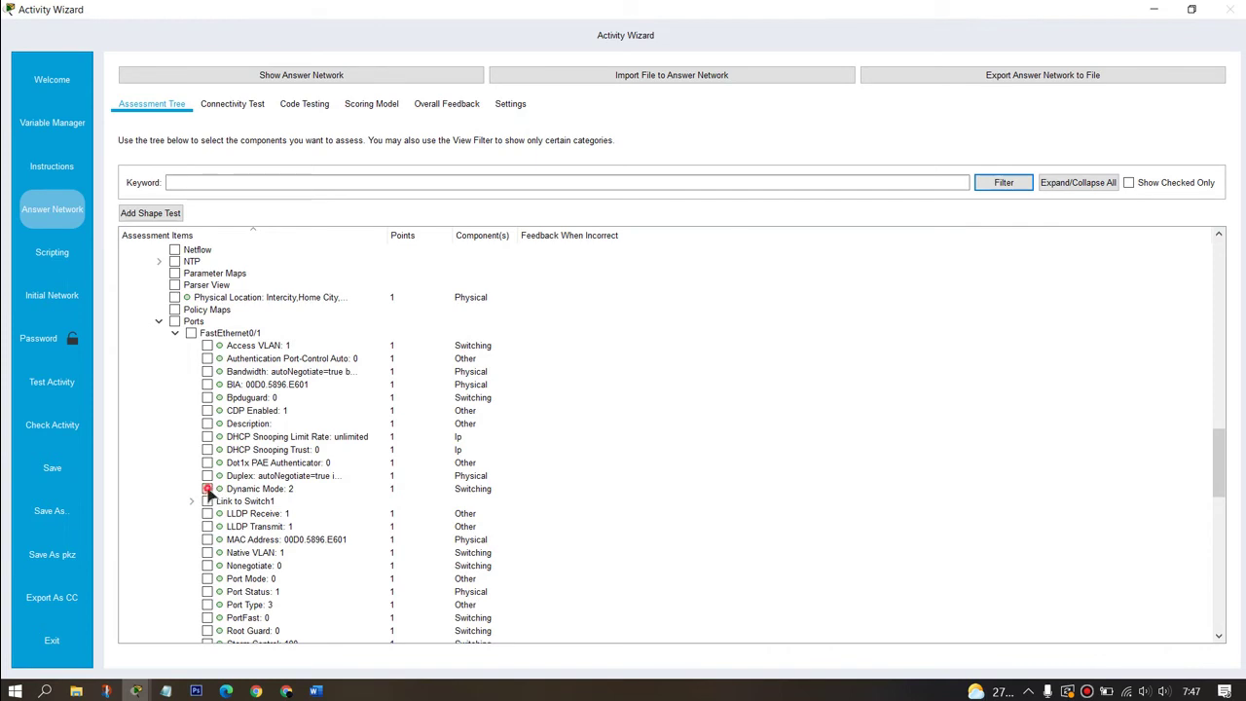
click(173, 333)
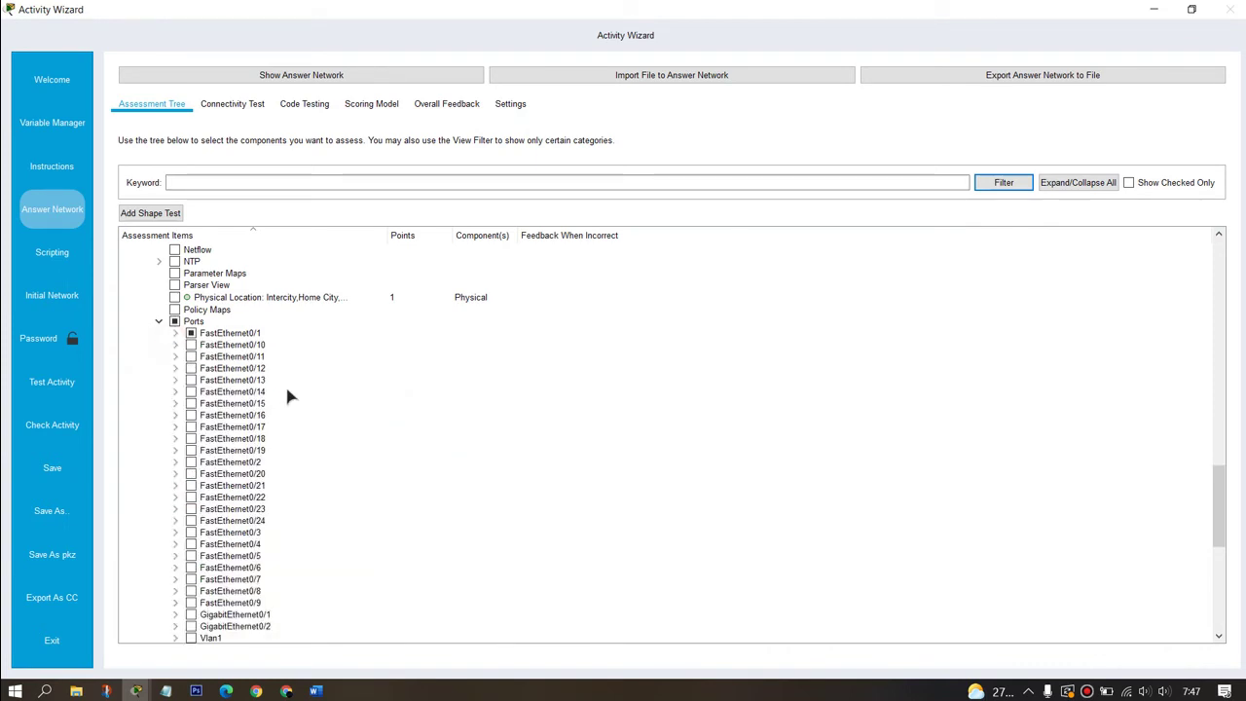
click(175, 462)
scroll(232, 407, down, 3)
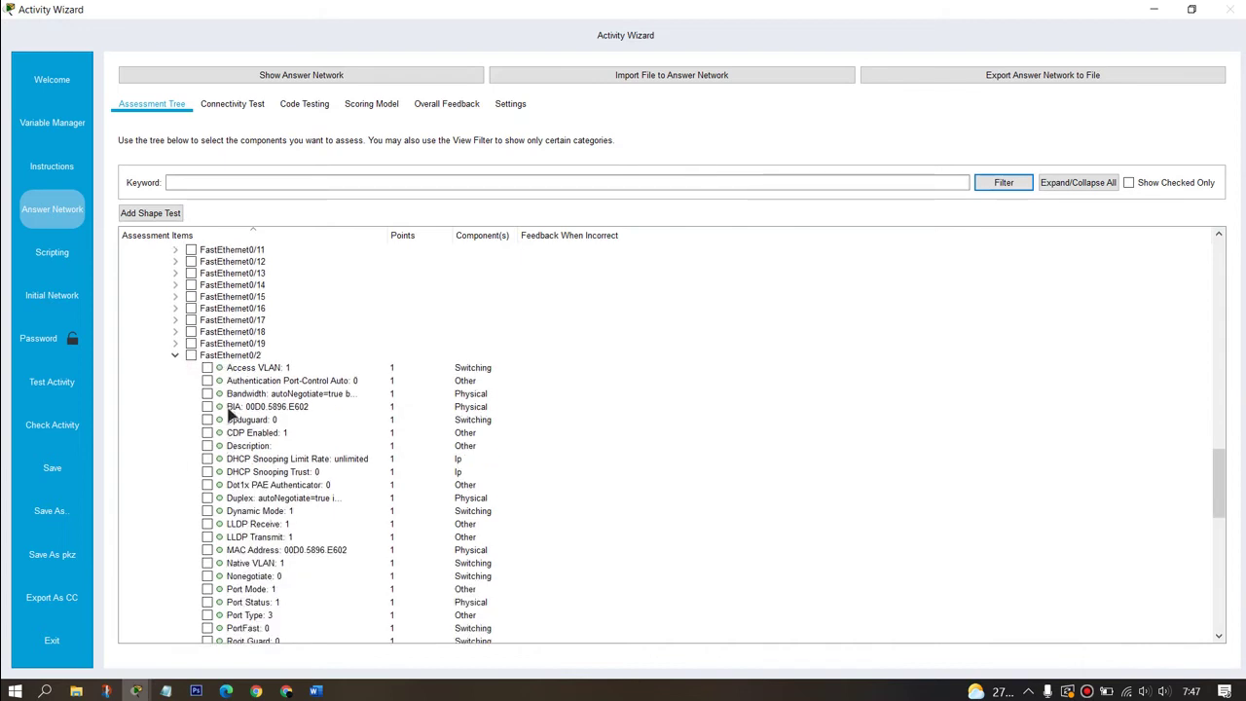
click(175, 355)
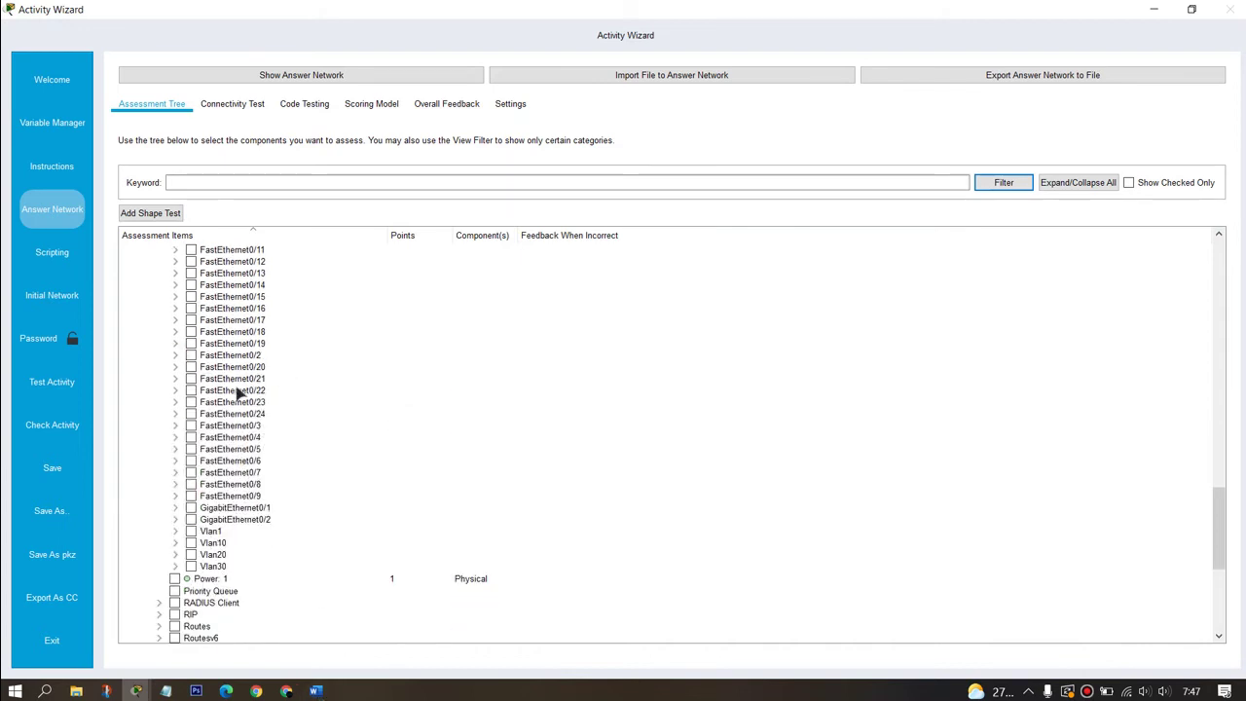
Step: Grade Vlan10's IP address 192.168.10.1 and subnet mask 255.255.255.0
scroll(236, 401, down, 3)
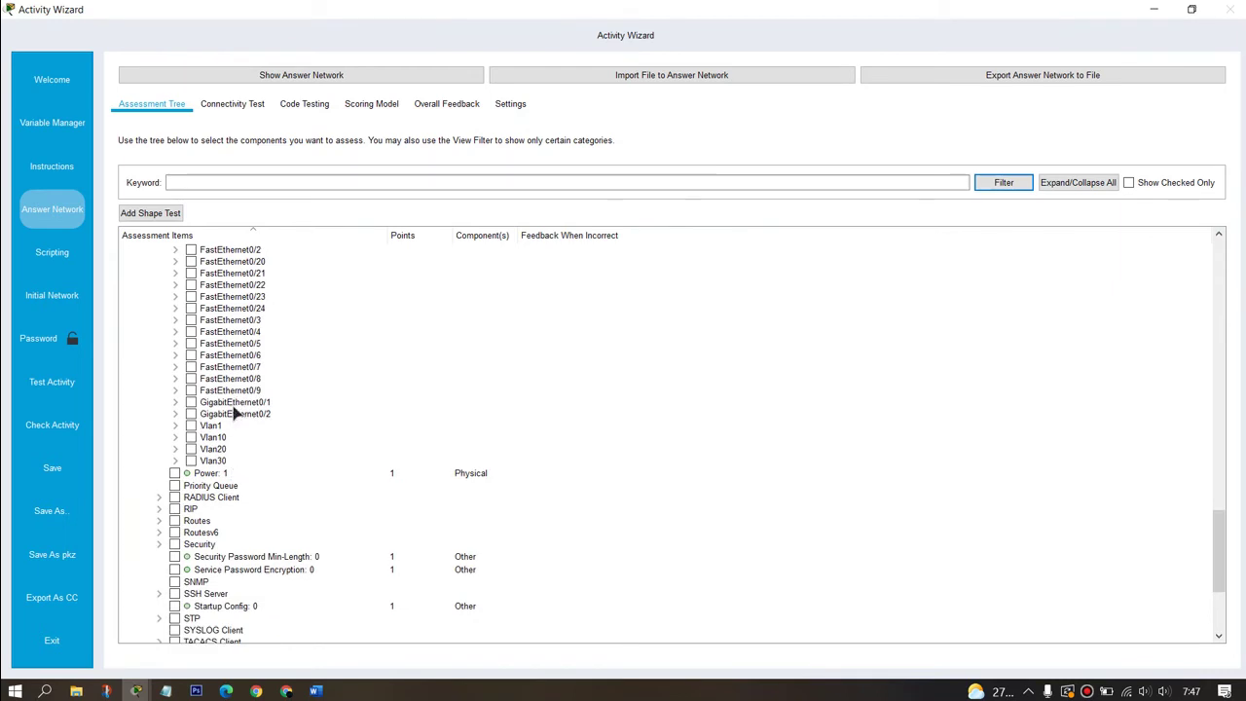
click(176, 438)
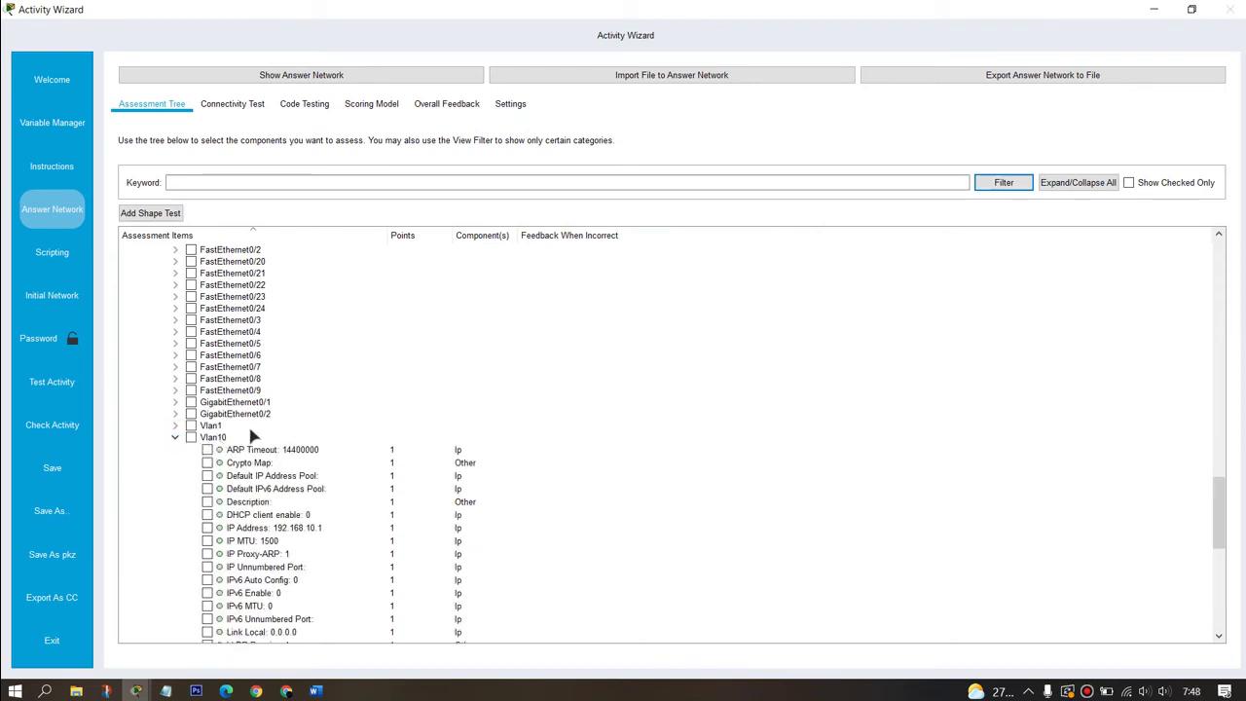
scroll(265, 468, down, 3)
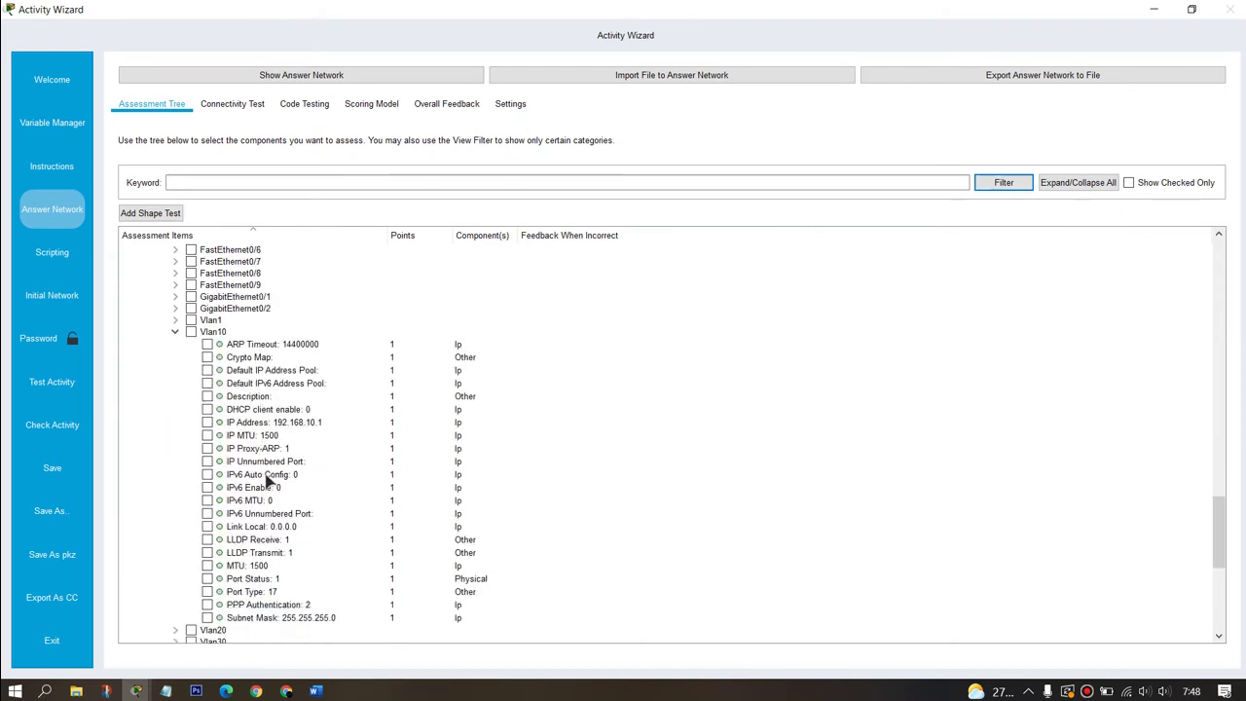
click(207, 422)
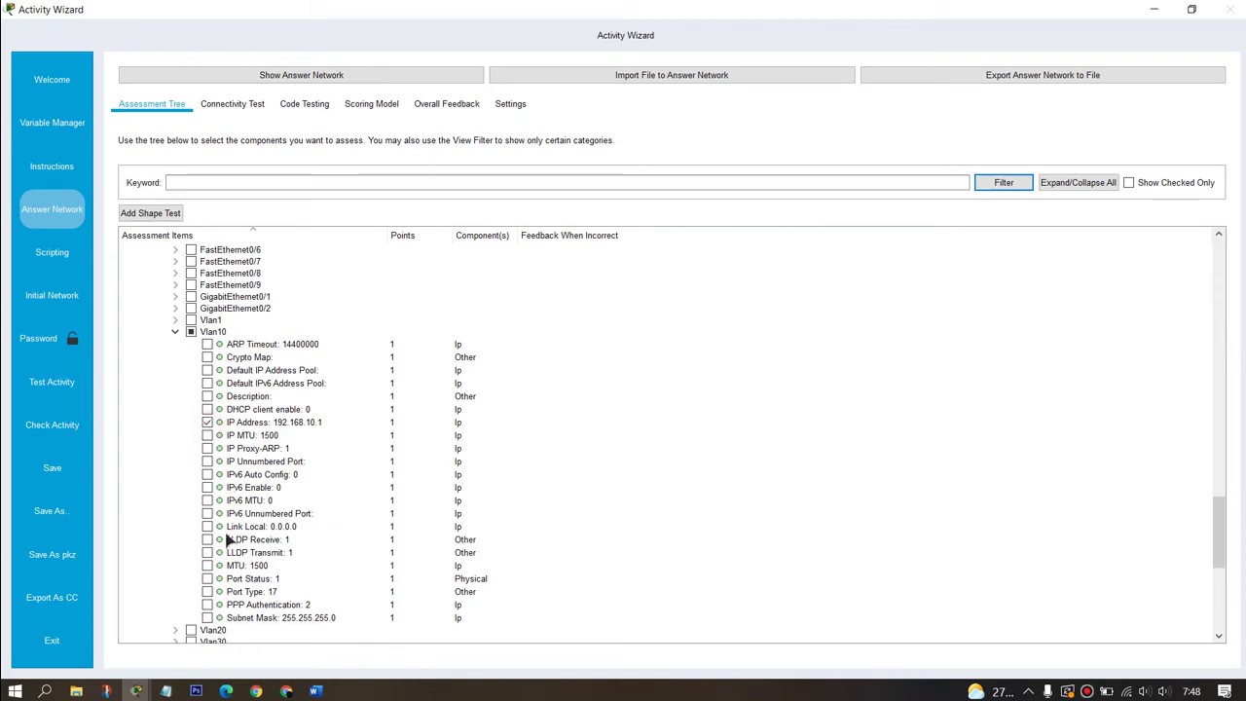
click(206, 619)
Step: Grade Vlan20's IP 192.168.20.1 and Vlan30's IP 192.168.30.1 with mask 255.255.255.0
scroll(222, 495, down, 4)
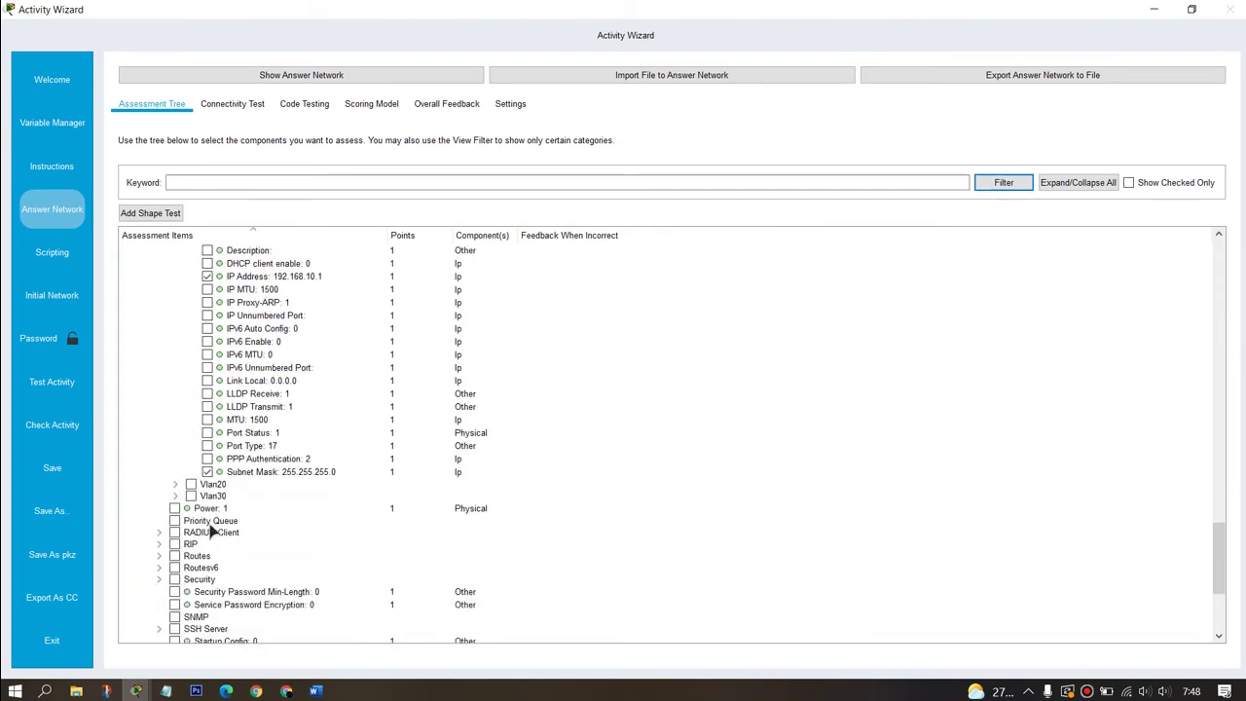
click(175, 484)
scroll(297, 393, down, 4)
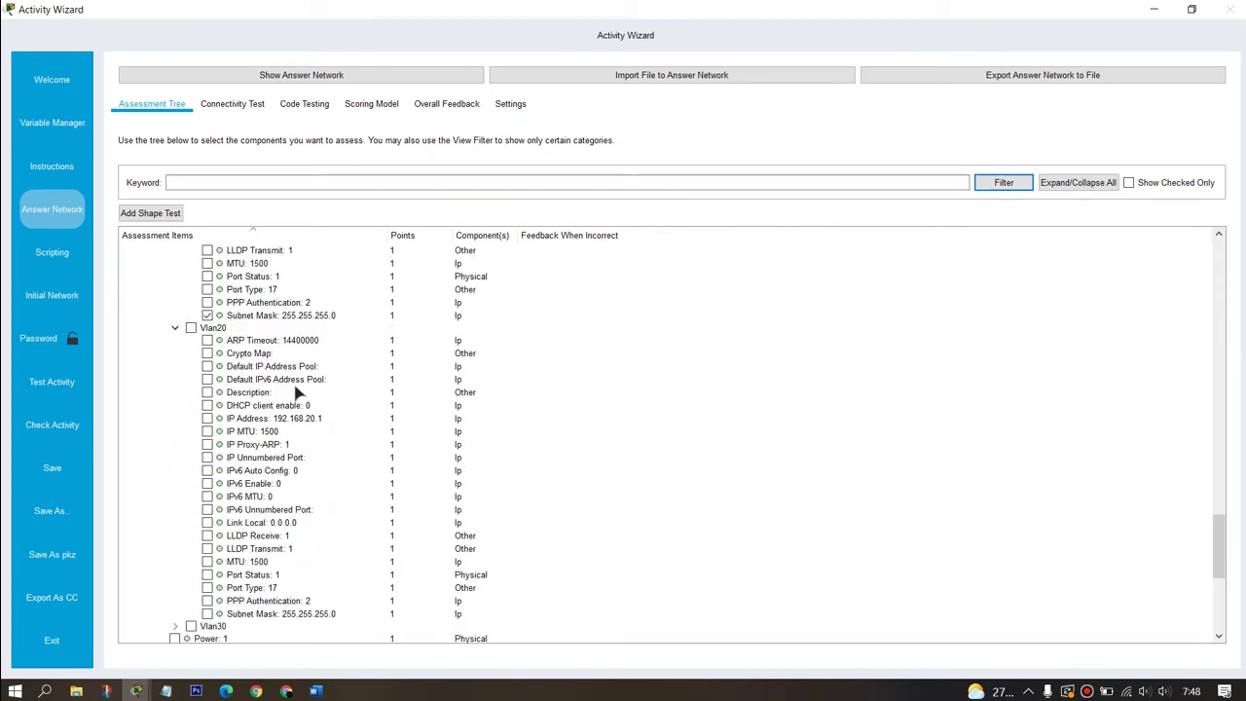
click(206, 419)
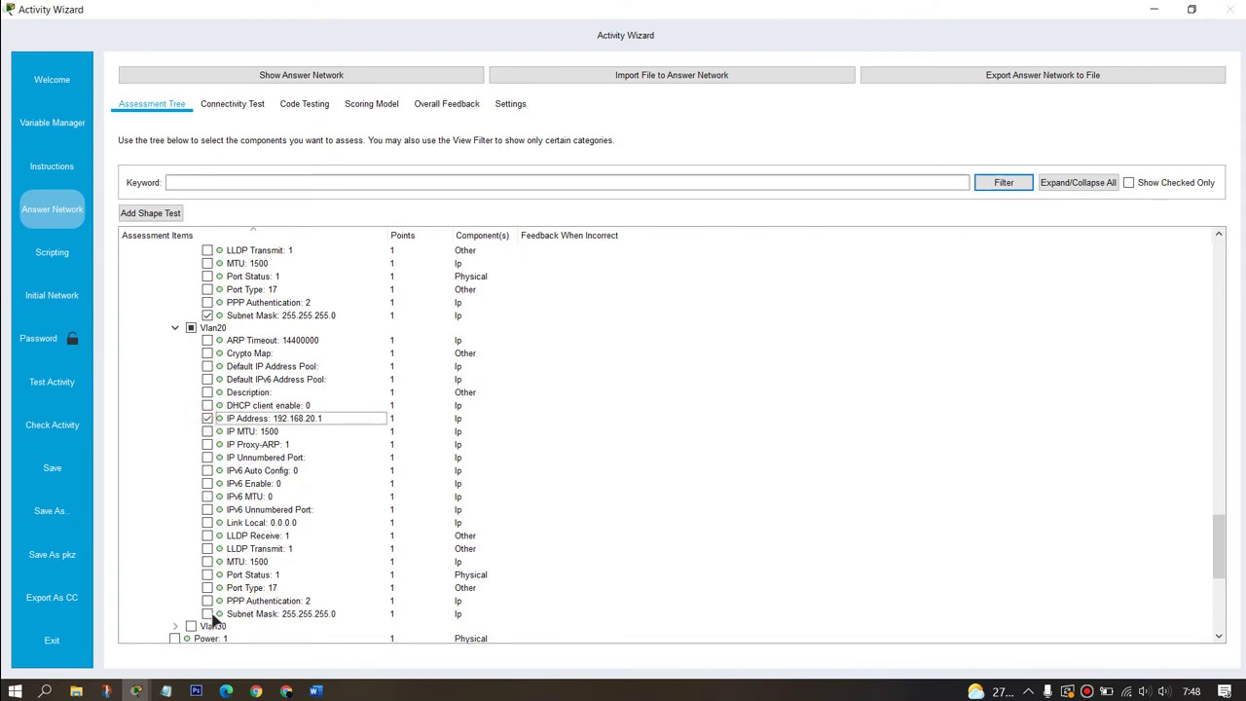
scroll(222, 506, down, 4)
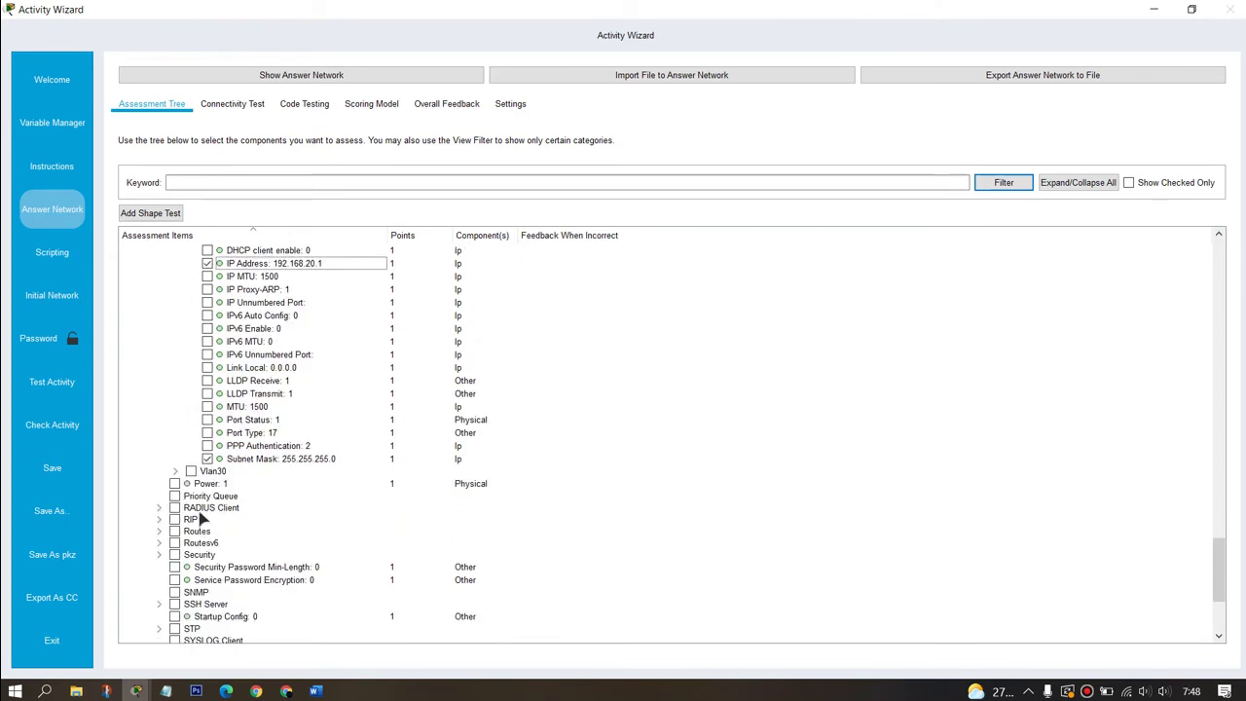
click(176, 470)
scroll(234, 414, down, 4)
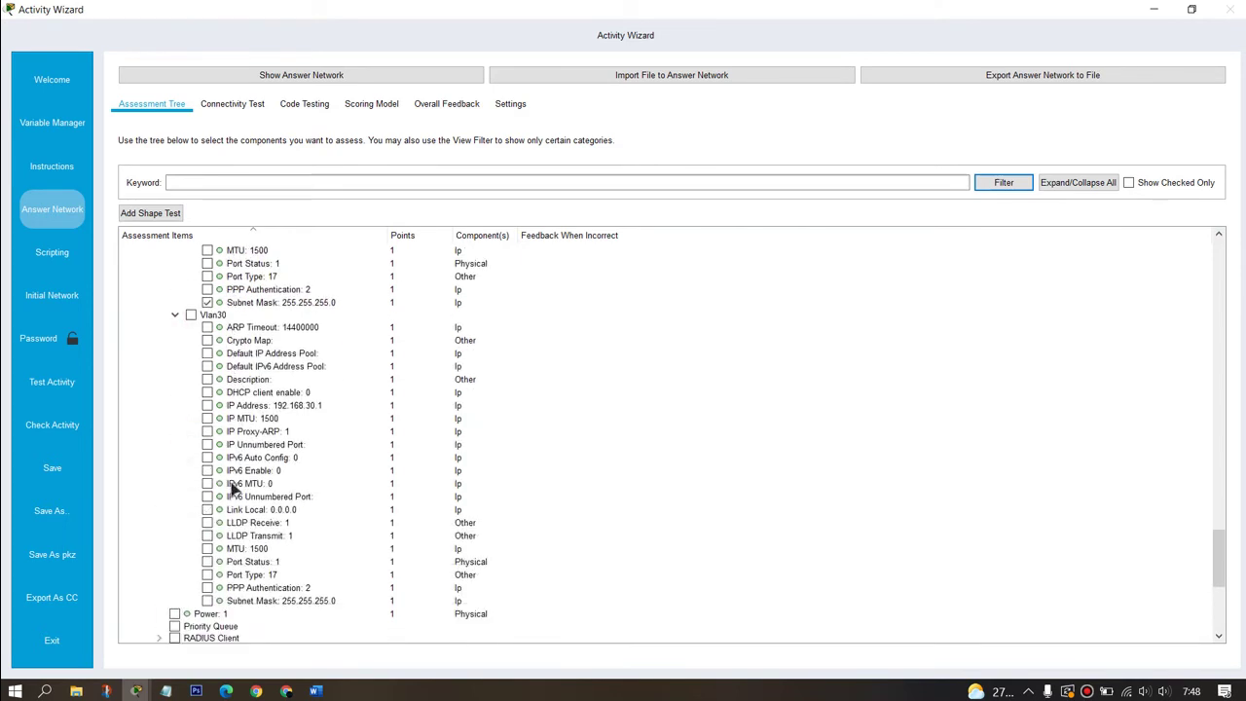
click(207, 406)
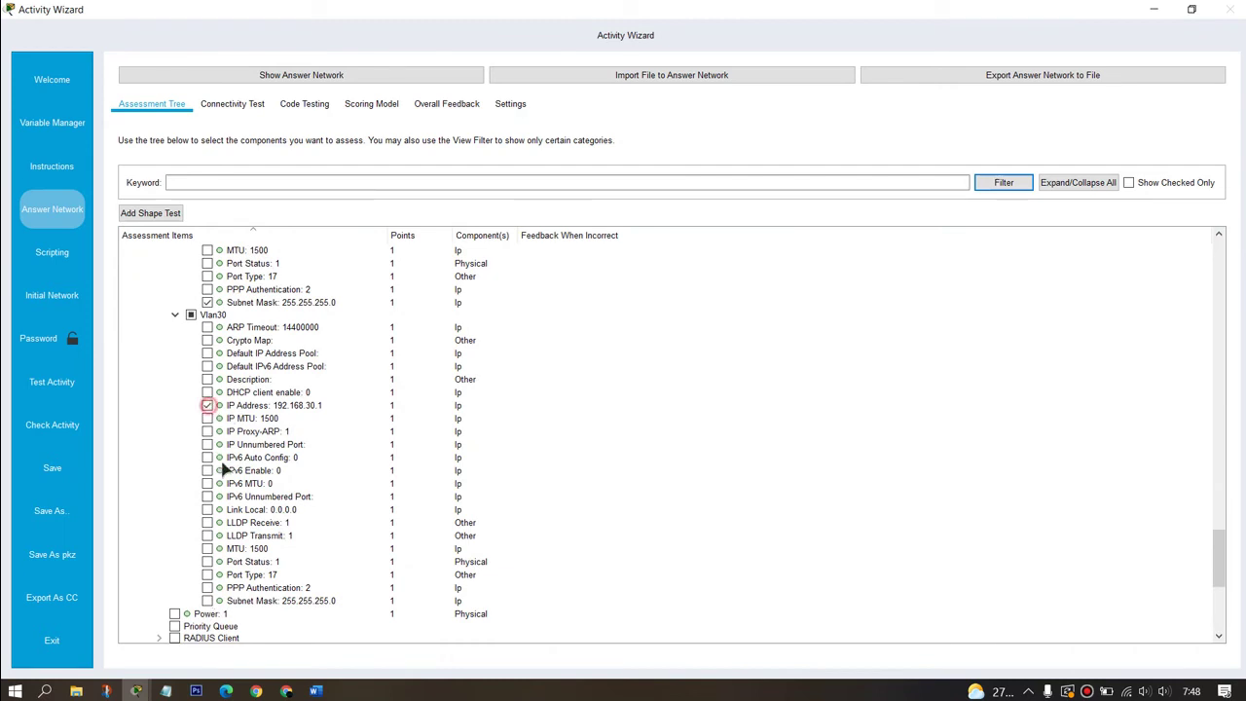
click(212, 604)
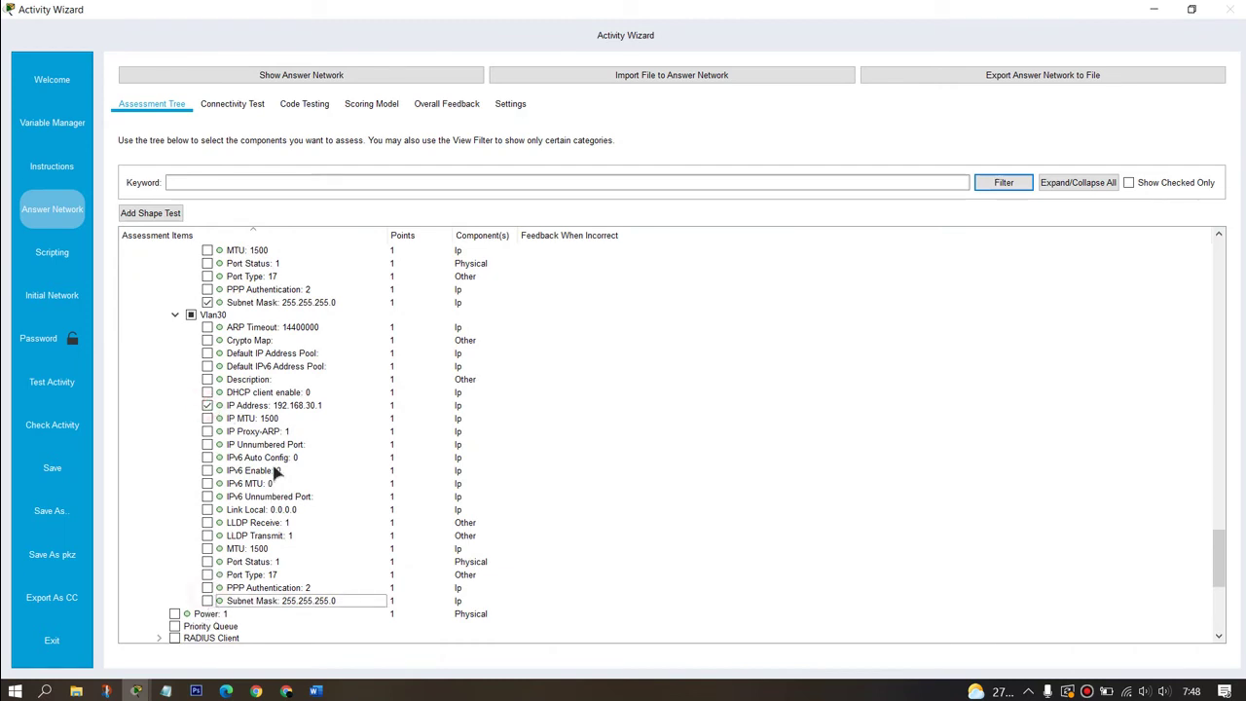
click(207, 601)
scroll(297, 504, down, 5)
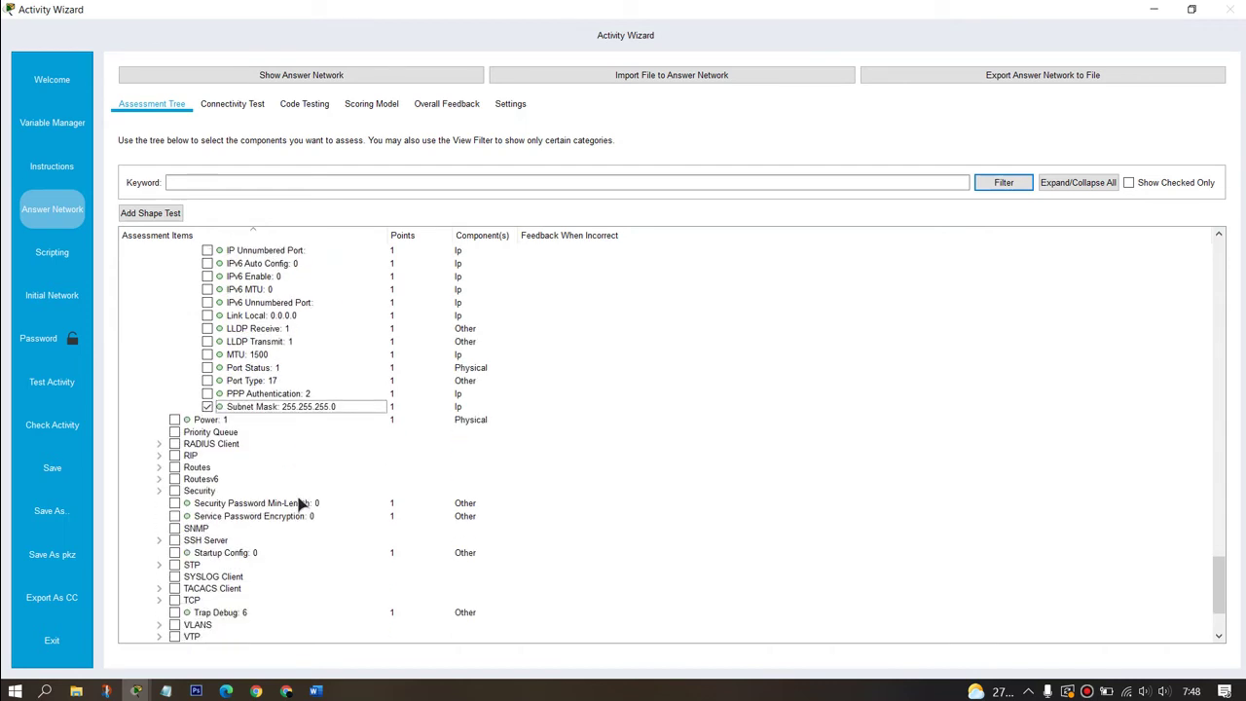
click(159, 469)
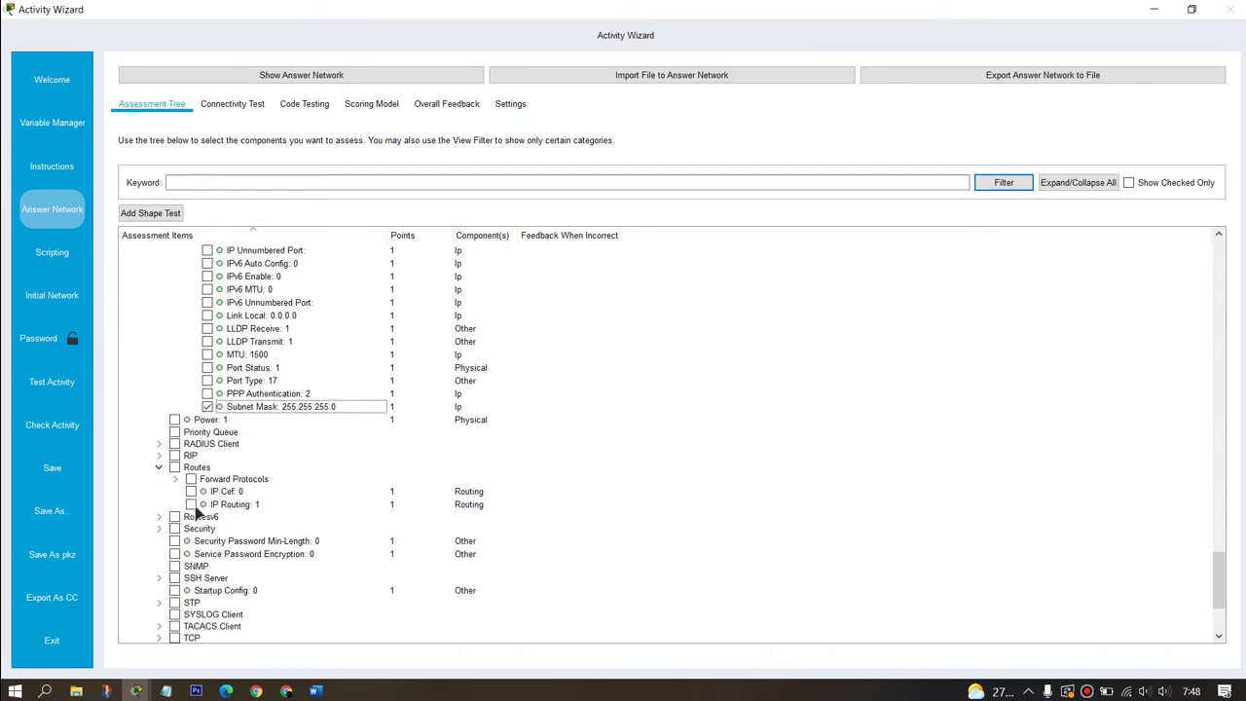
Step: Tick IP Routing plus VLAN 10 and VLAN 20 for grading
click(191, 504)
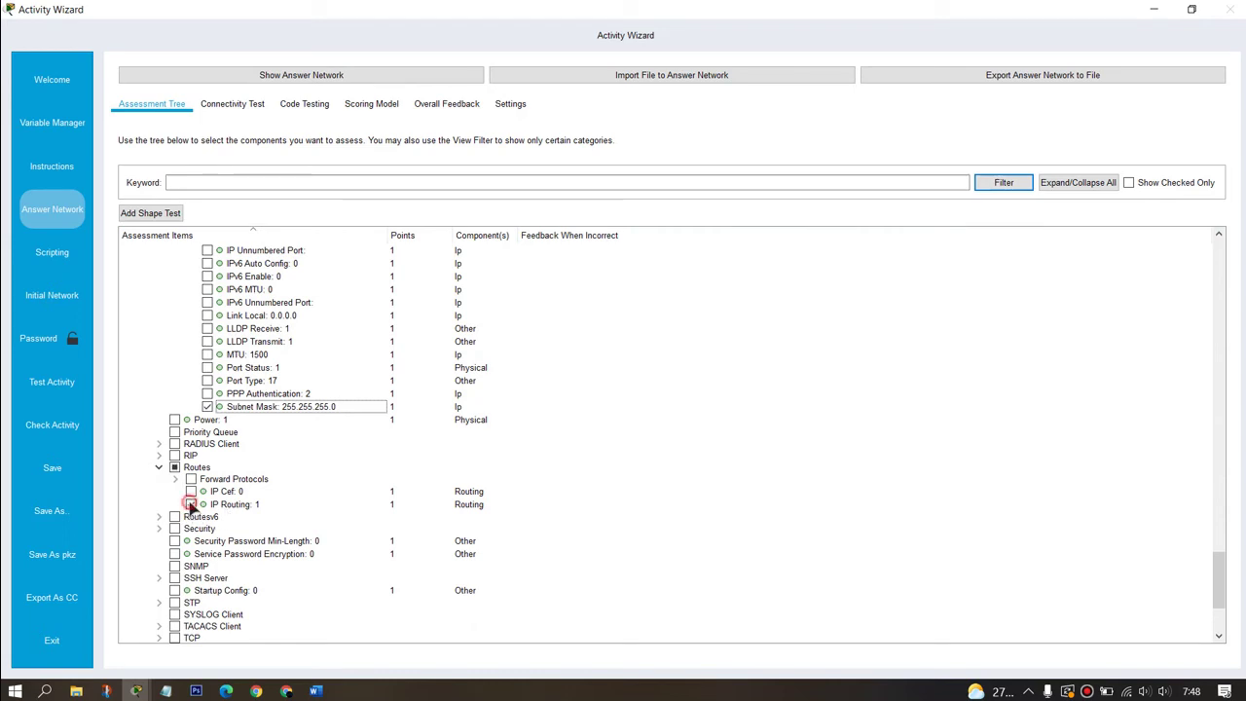
scroll(285, 479, down, 4)
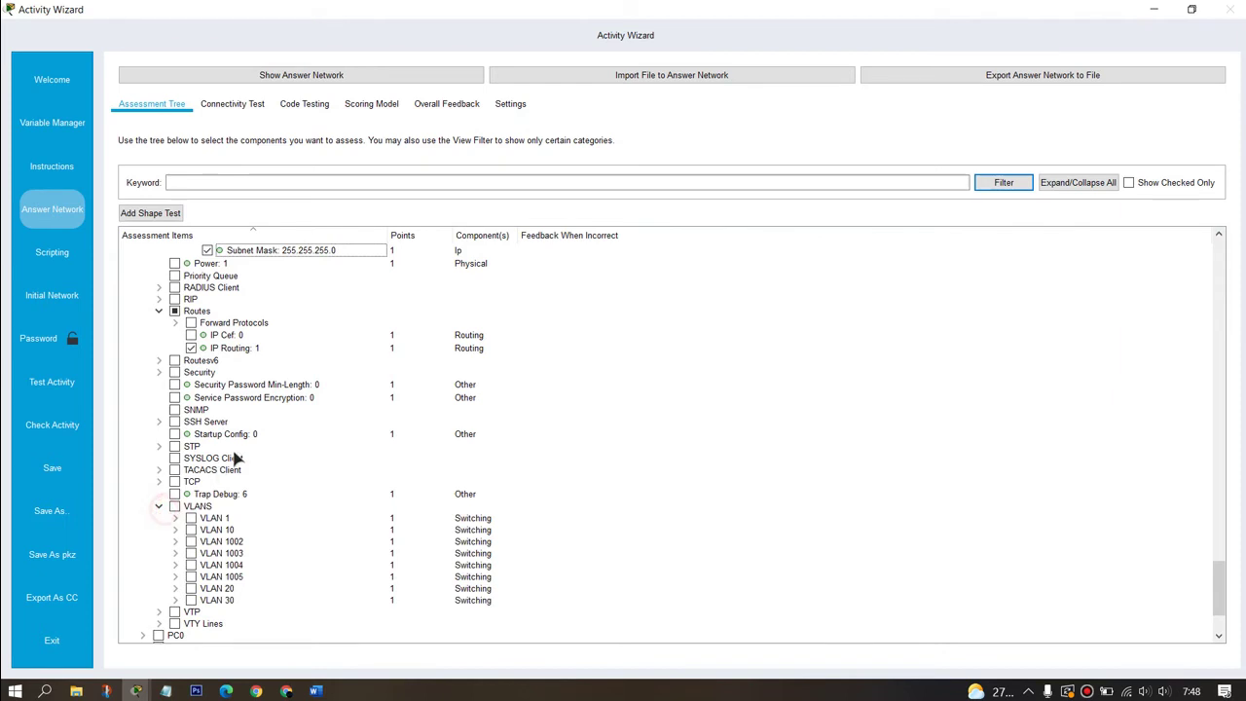
scroll(166, 440, down, 3)
click(191, 432)
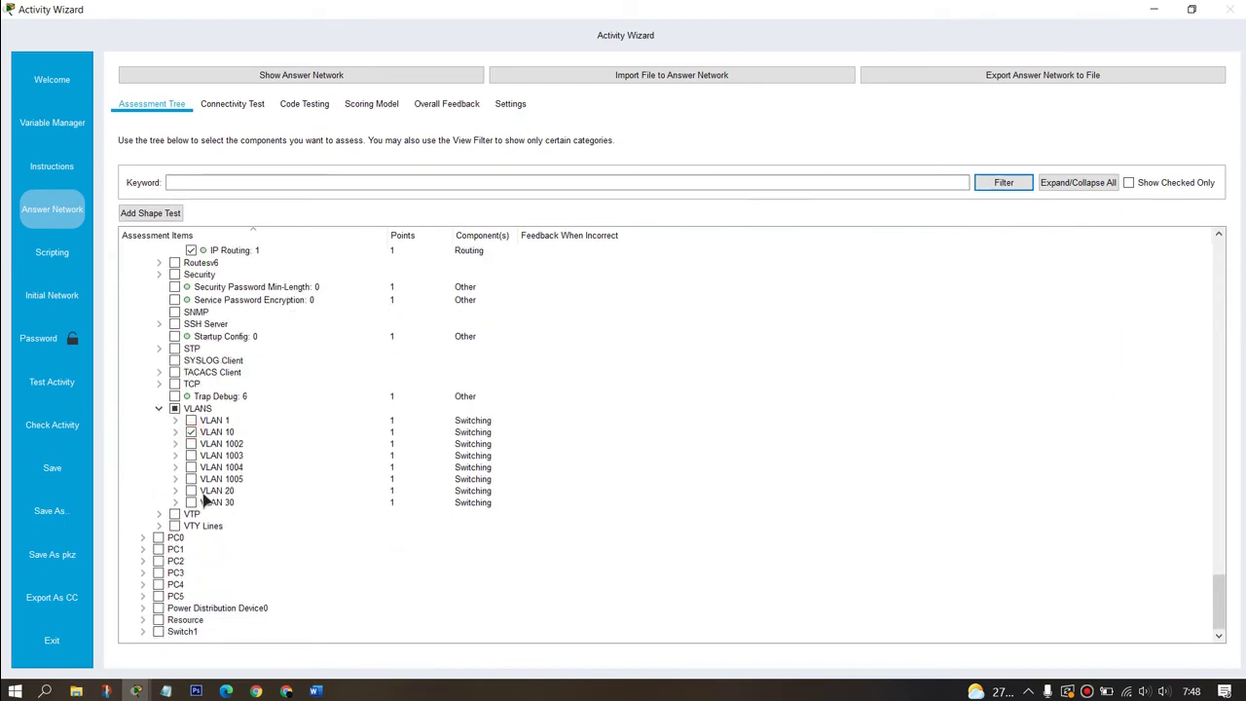
click(191, 491)
click(143, 631)
scroll(272, 395, down, 1)
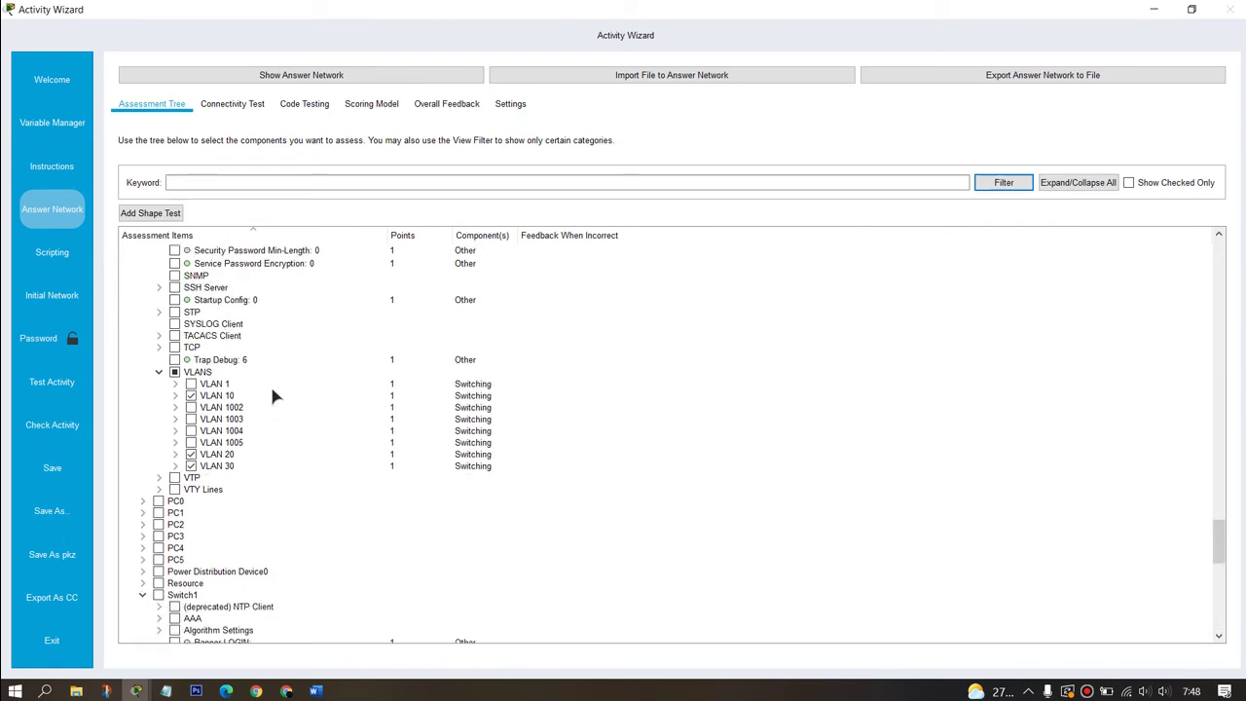
scroll(278, 385, down, 7)
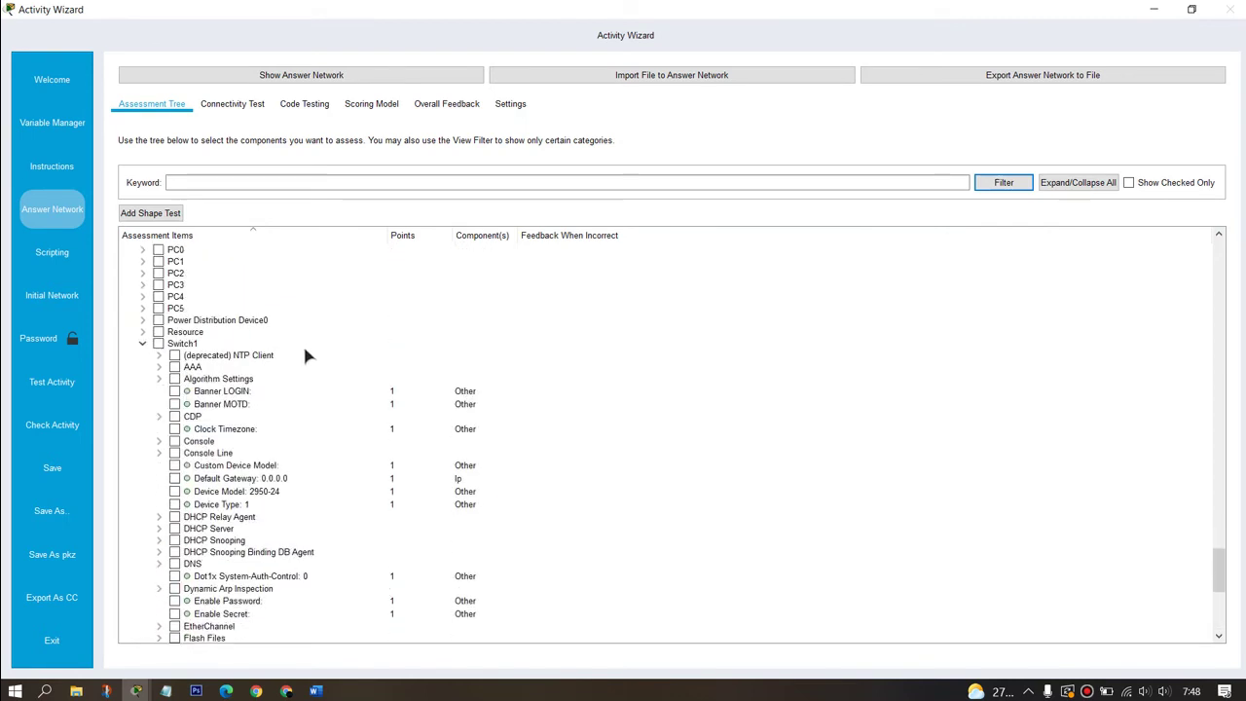
Step: Grade the Dynamic Mode of Switch1's FastEthernet0/1 port
scroll(303, 355, down, 8)
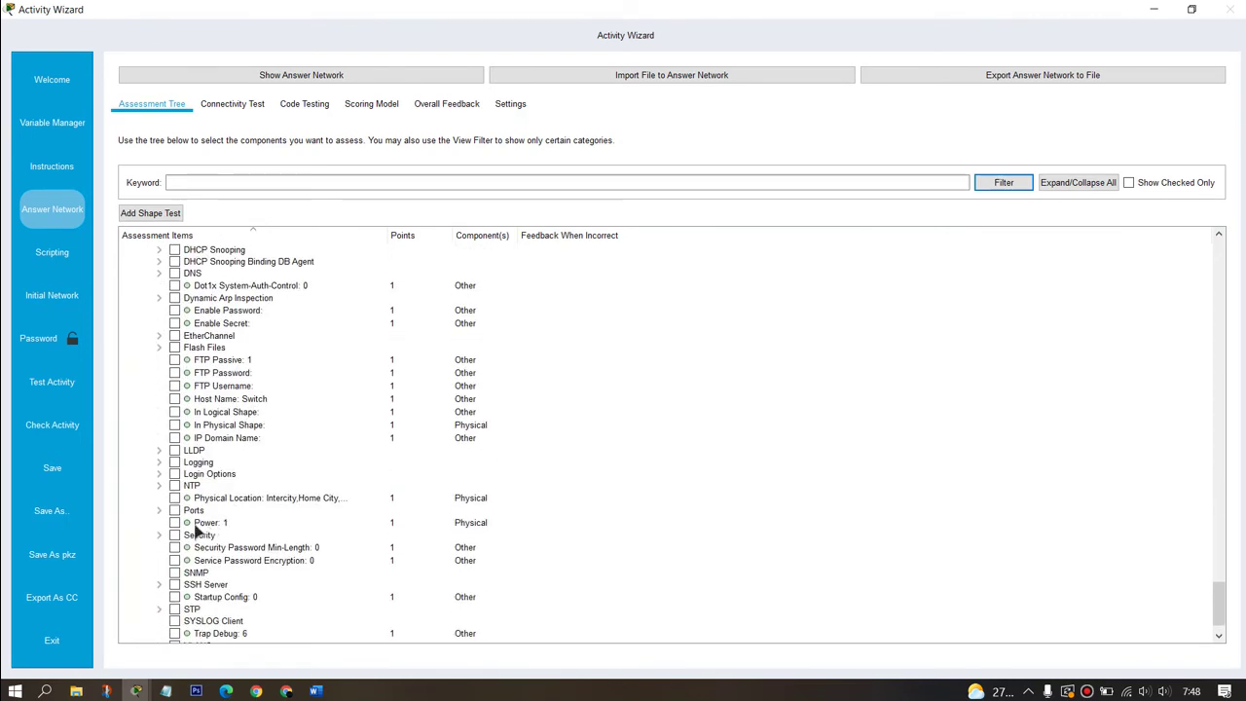
click(159, 510)
scroll(266, 413, down, 6)
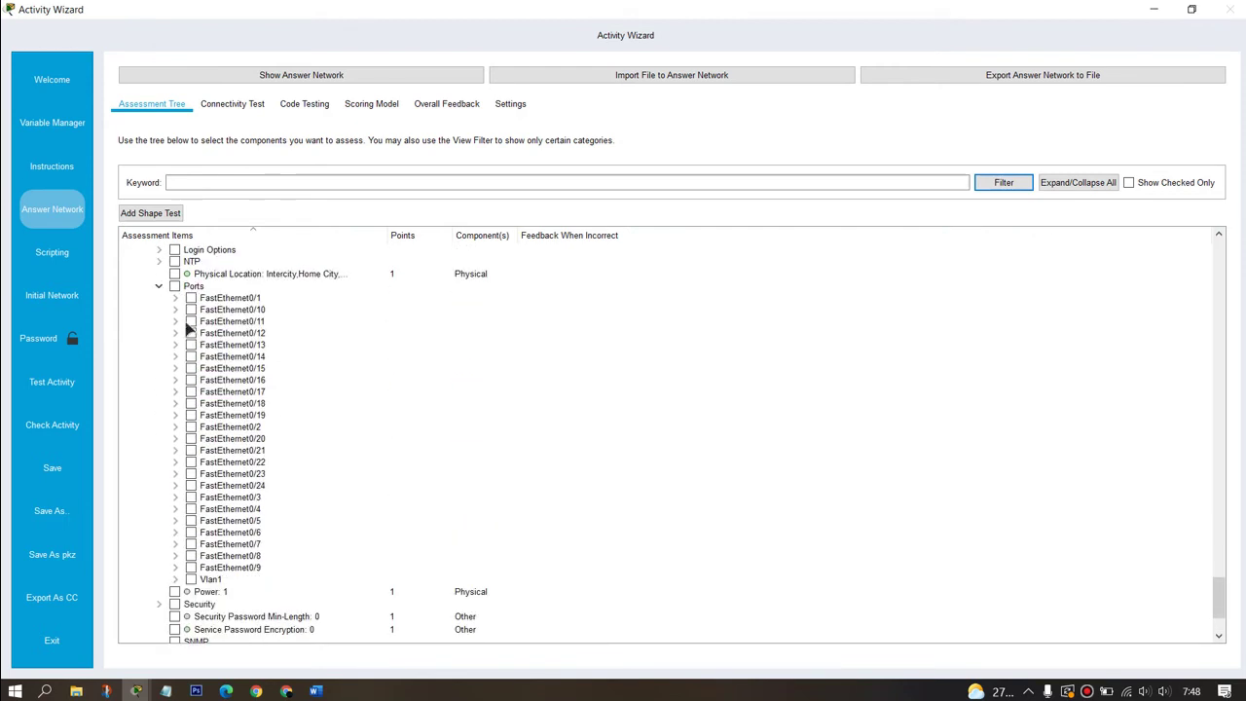
click(176, 298)
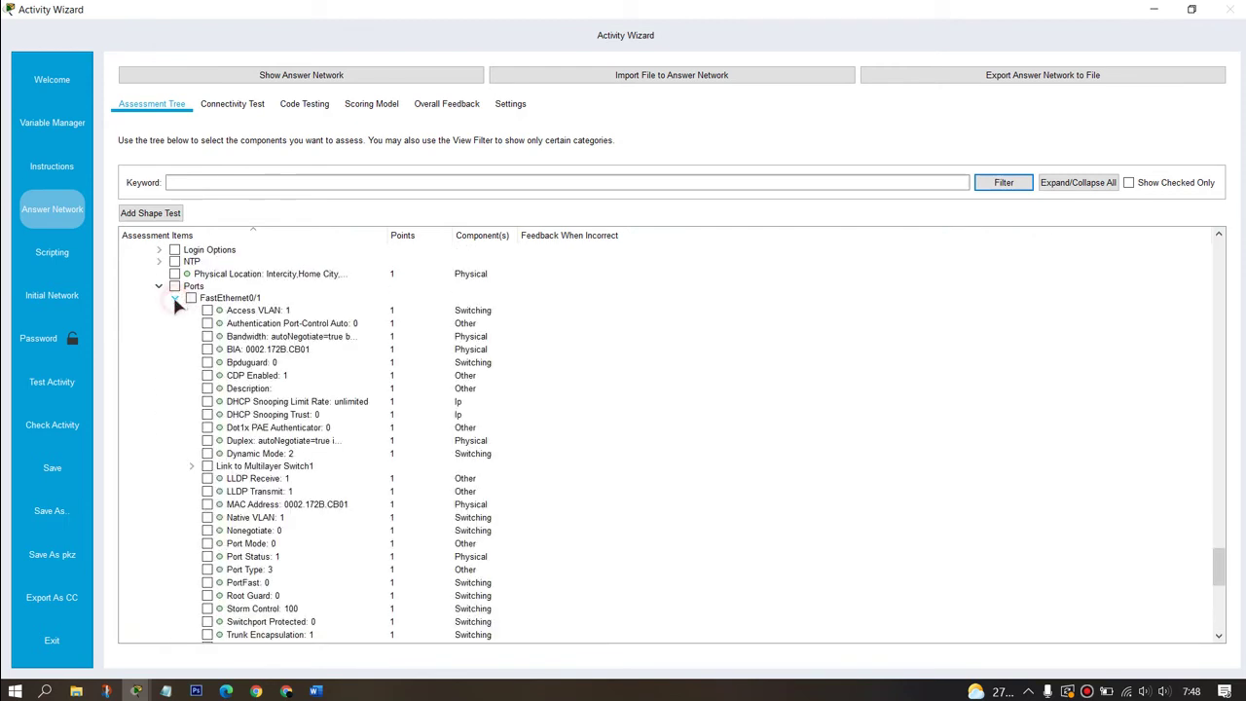
click(206, 454)
click(174, 297)
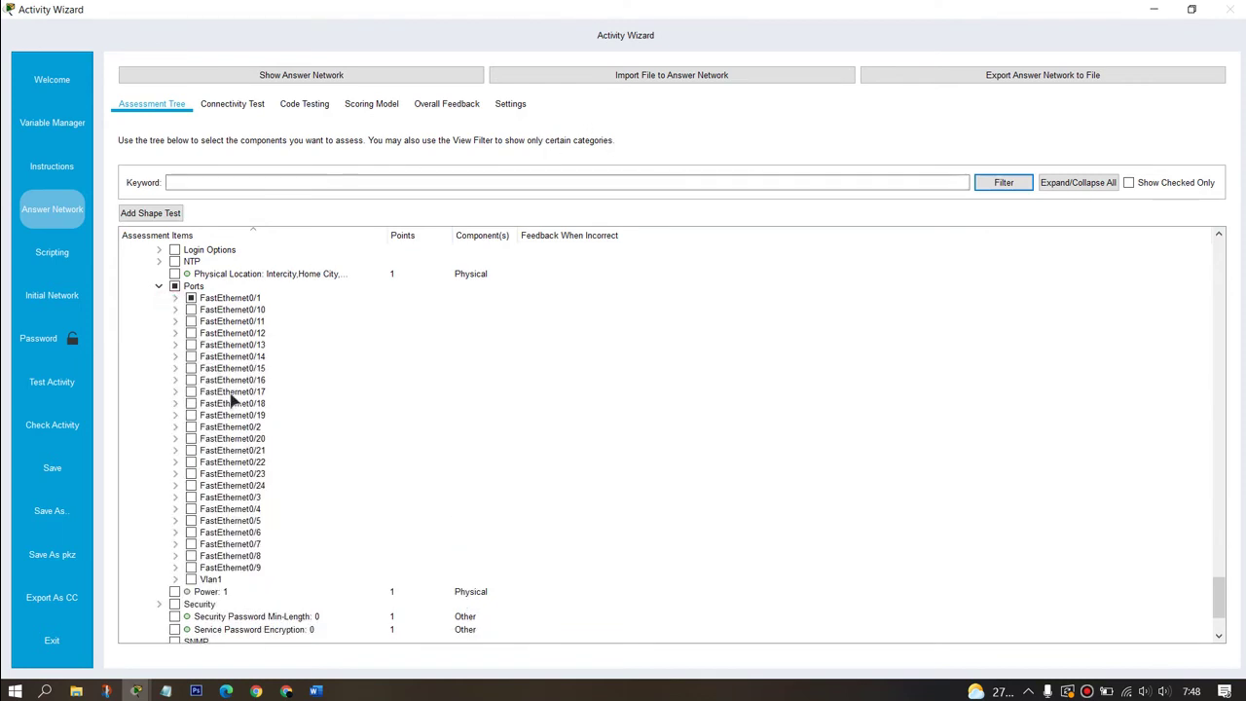
Step: Grade Access VLAN on FastEthernet0/2, 0/3 (VLAN 10) and 0/4 (VLAN 30)
click(175, 426)
scroll(205, 389, down, 2)
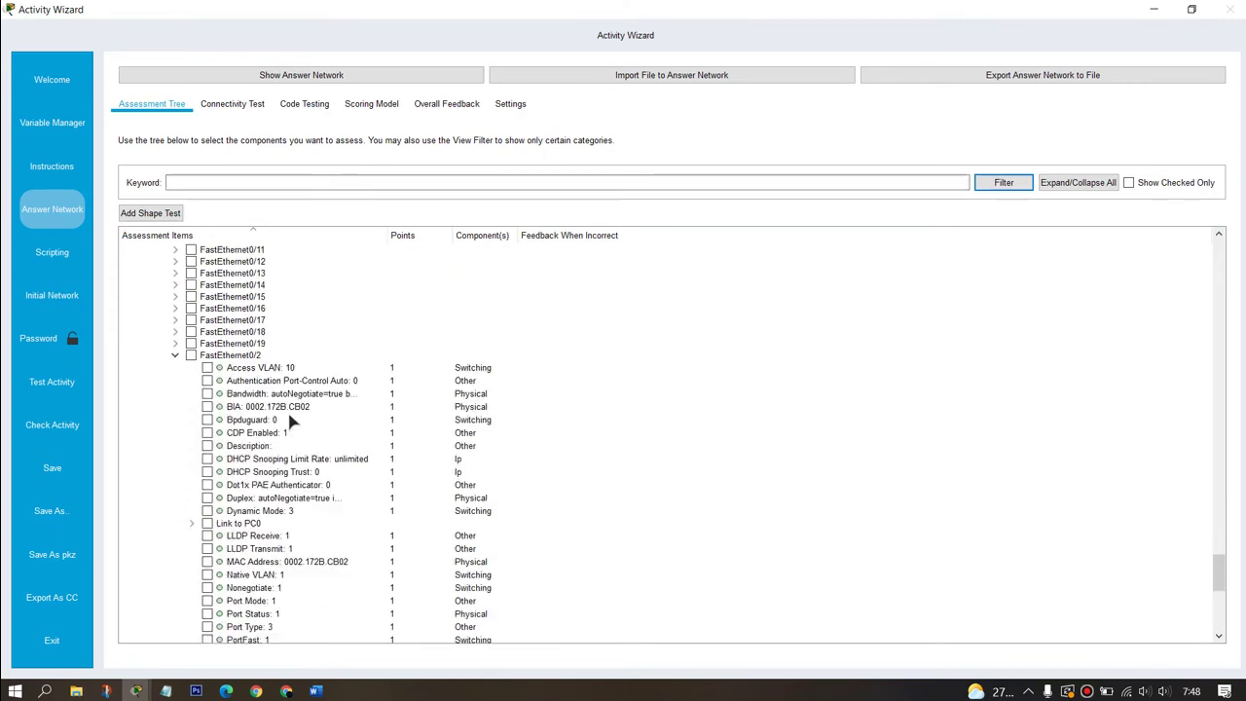
click(206, 381)
click(175, 355)
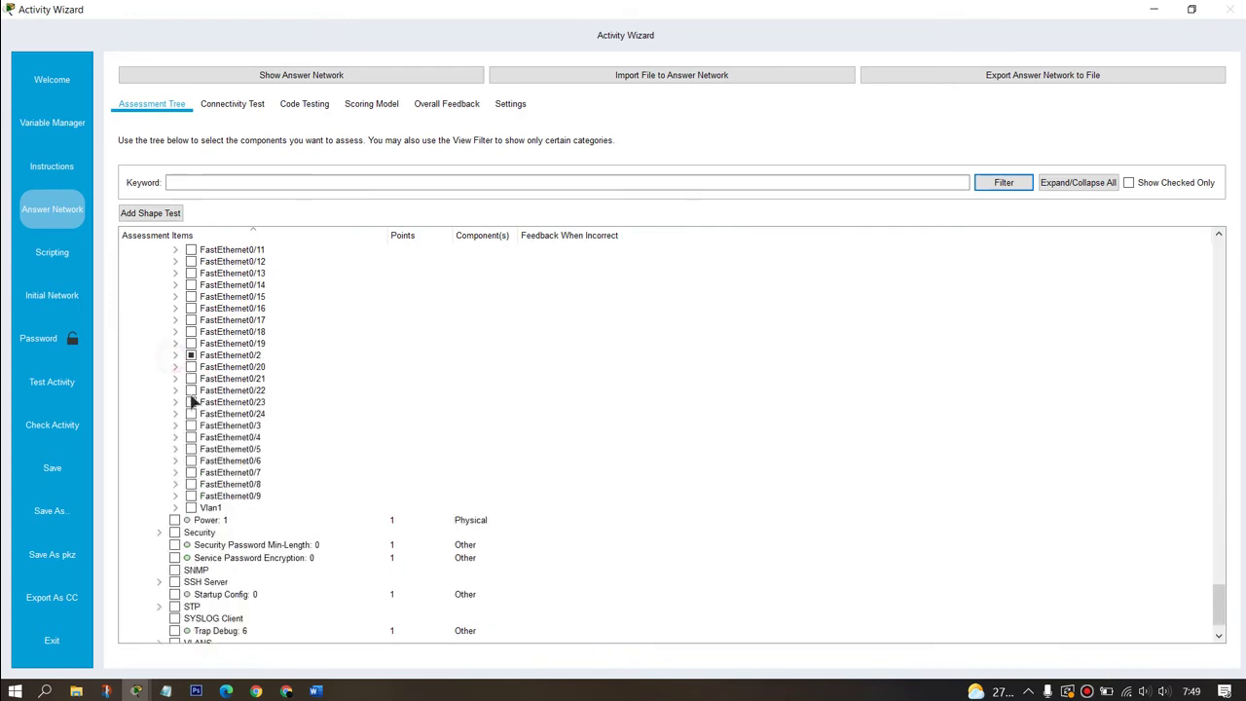
click(176, 426)
click(207, 439)
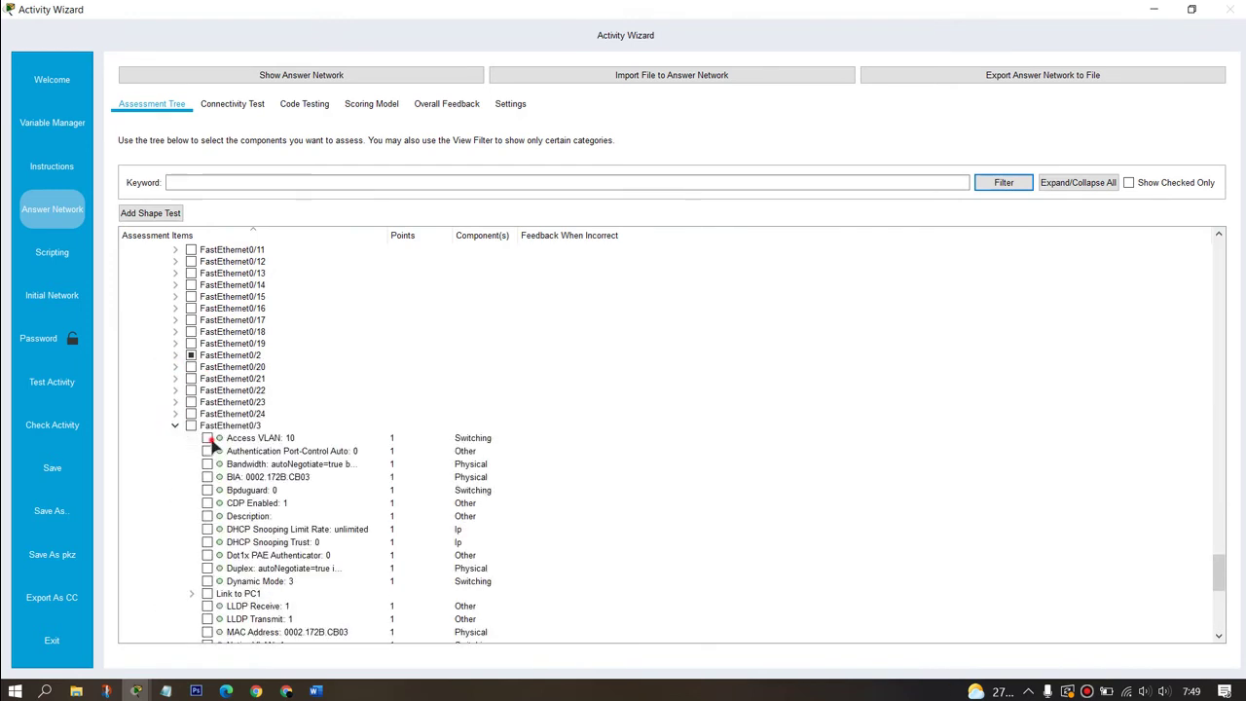
click(175, 425)
click(175, 437)
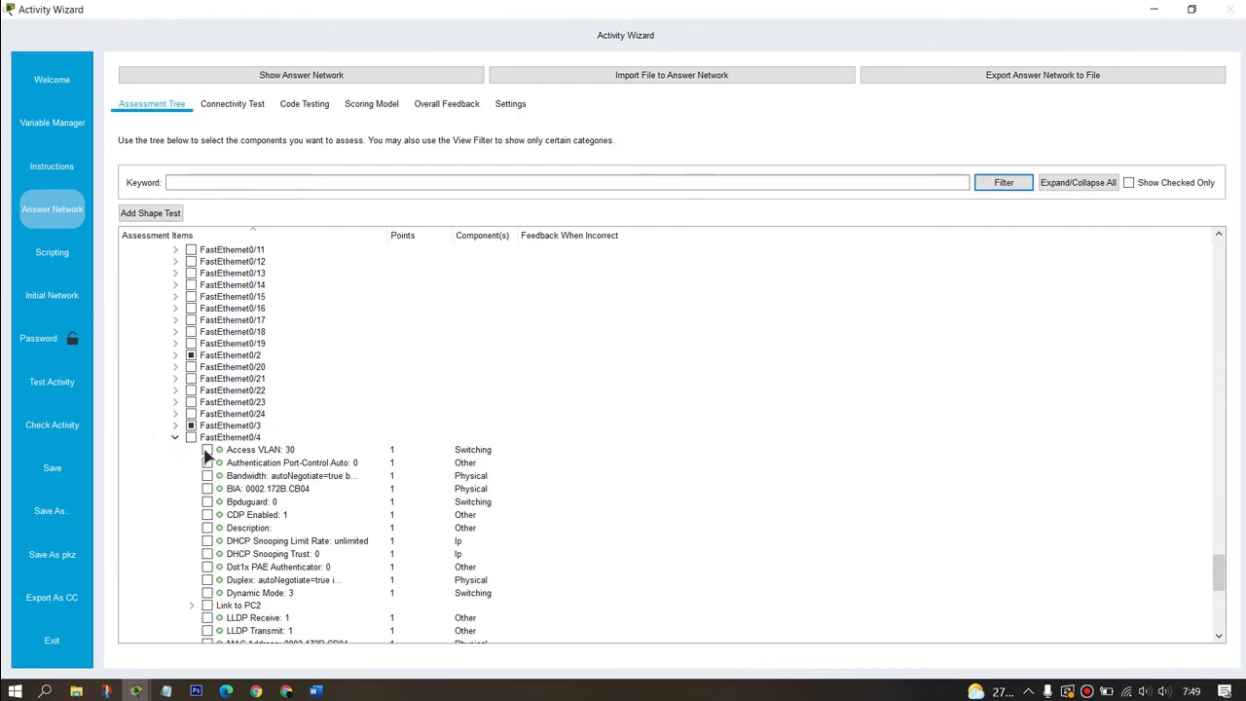
click(175, 437)
Step: Grade Access VLAN on FastEthernet0/5 (VLAN 30) and 0/6, 0/7 (VLAN 20)
click(176, 449)
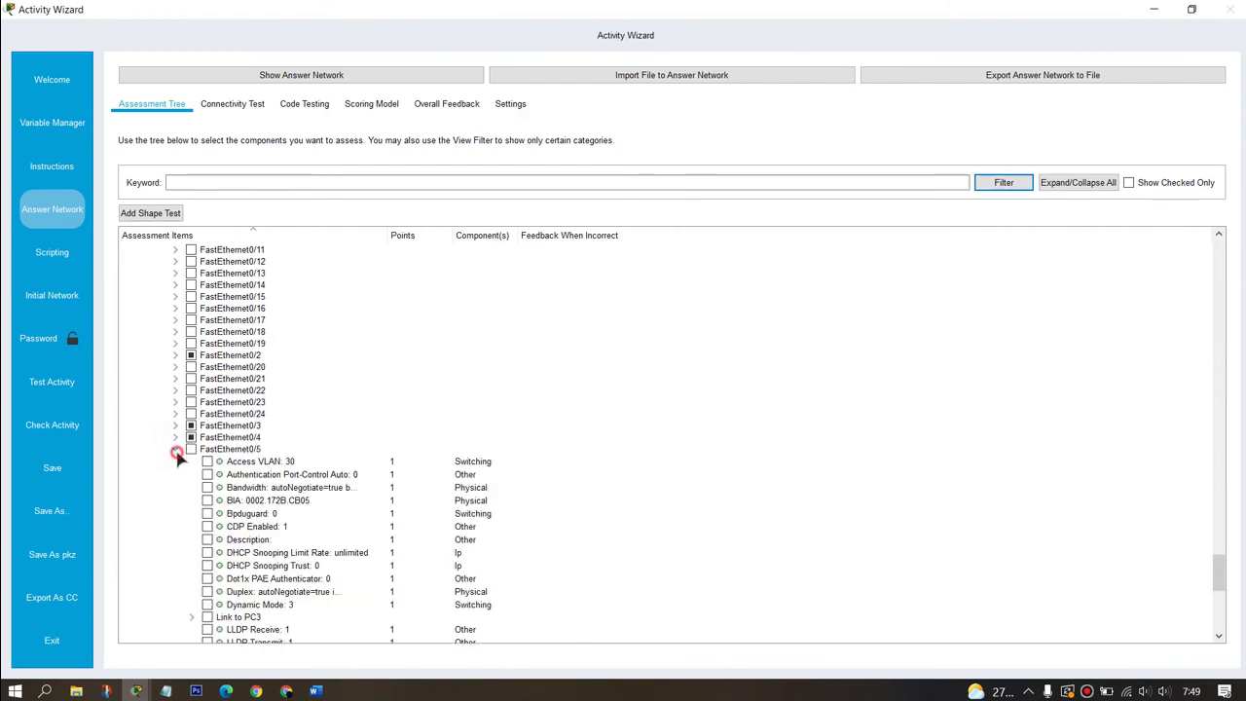
click(176, 449)
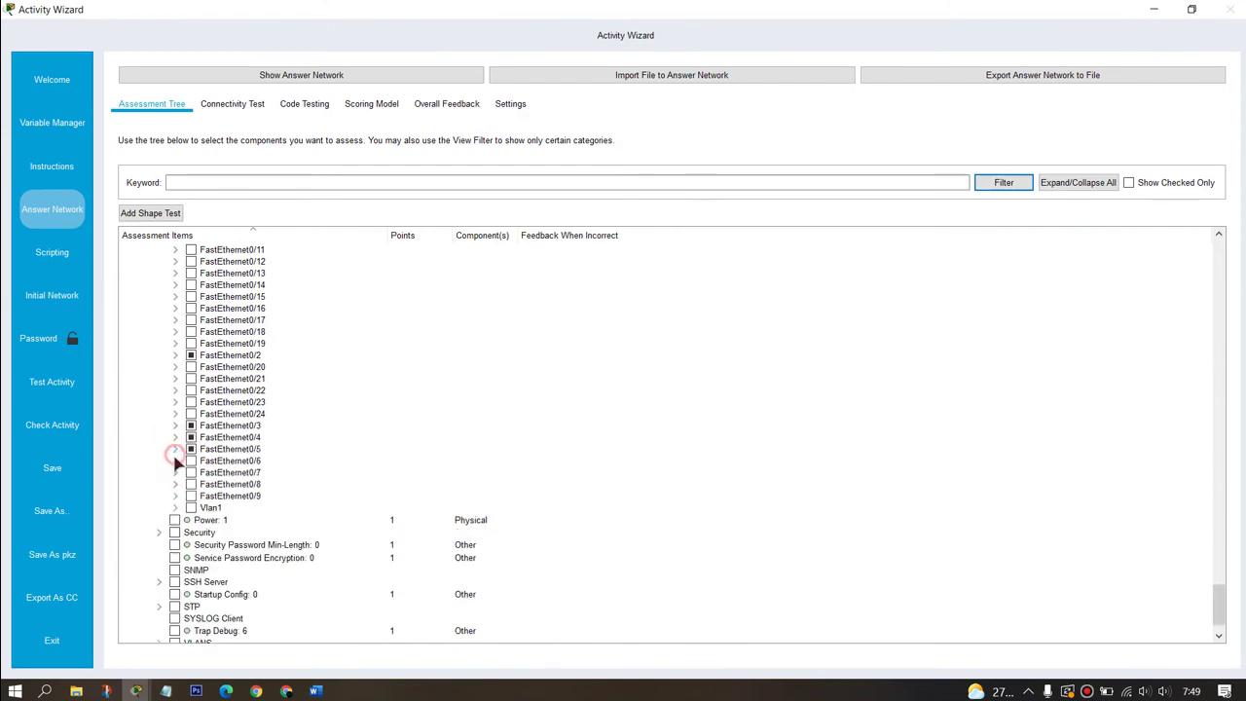
click(175, 461)
click(207, 473)
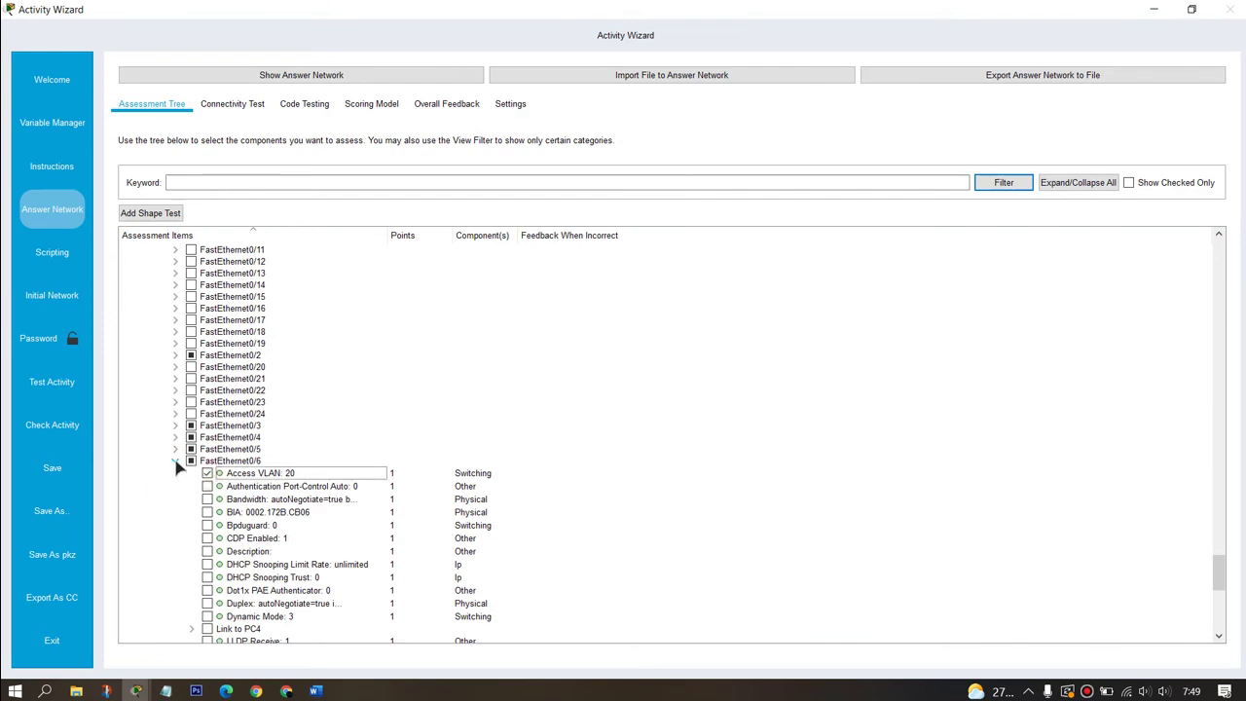
click(175, 460)
click(175, 472)
click(206, 485)
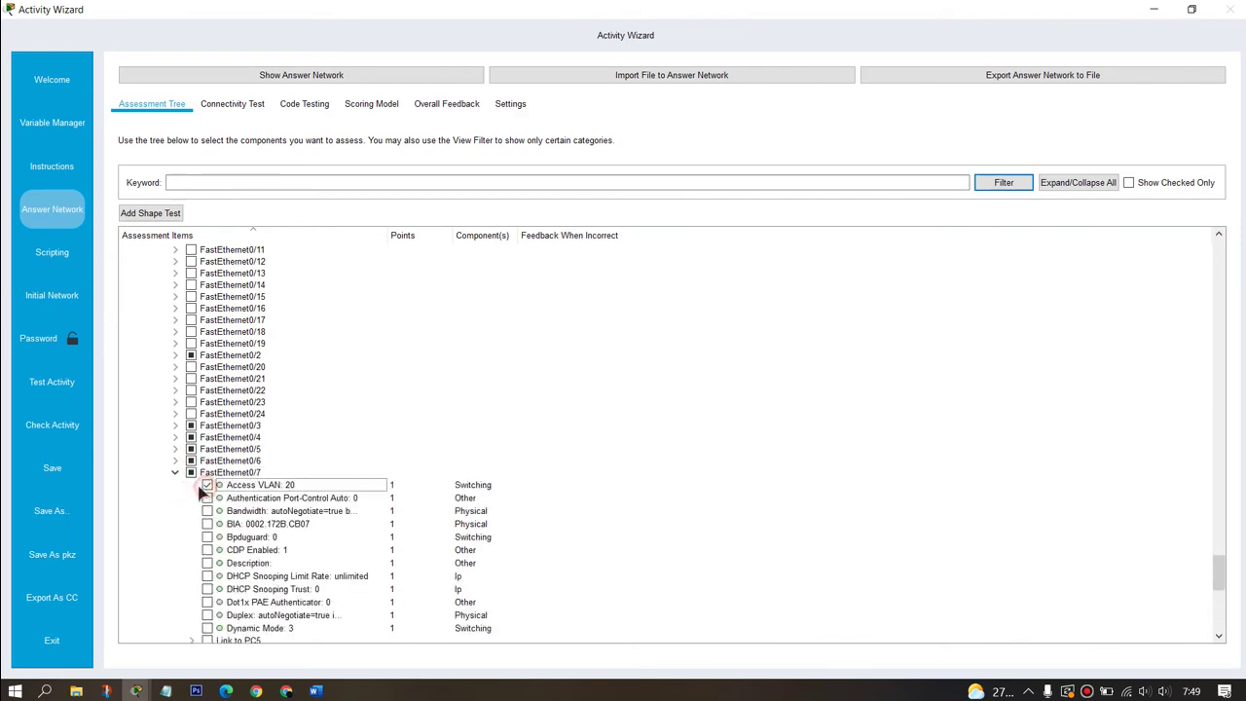
click(175, 472)
click(176, 484)
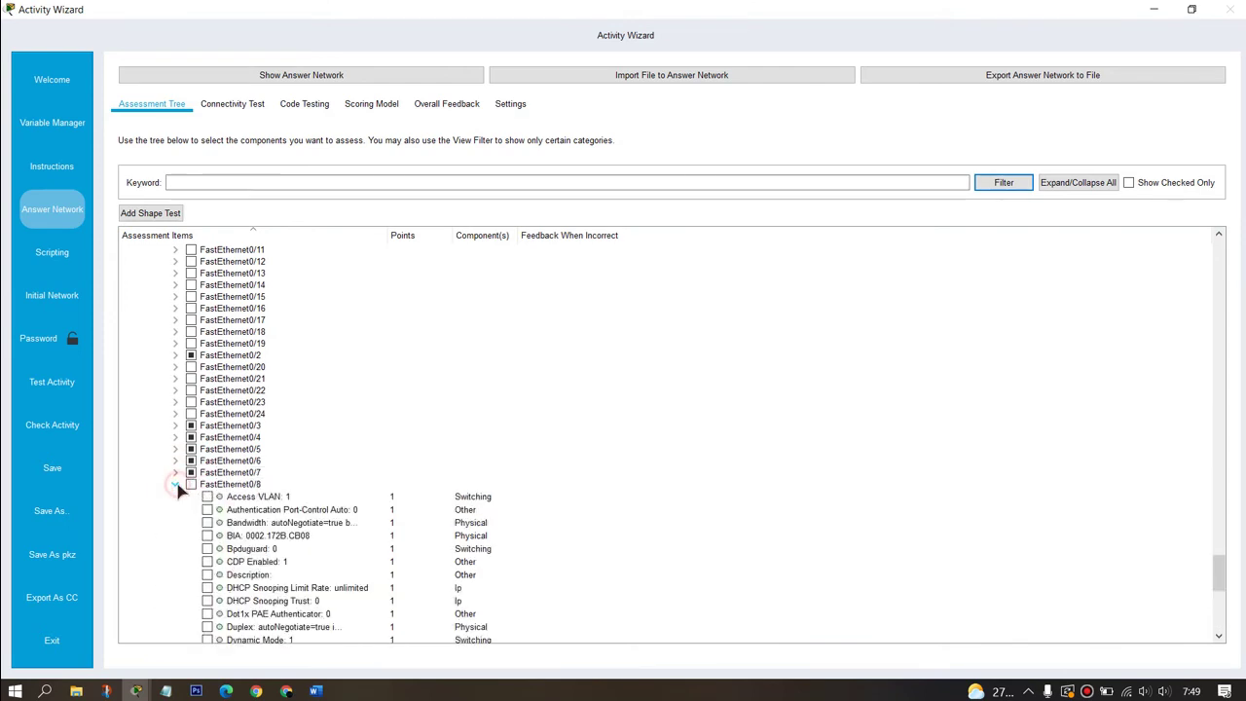
click(176, 485)
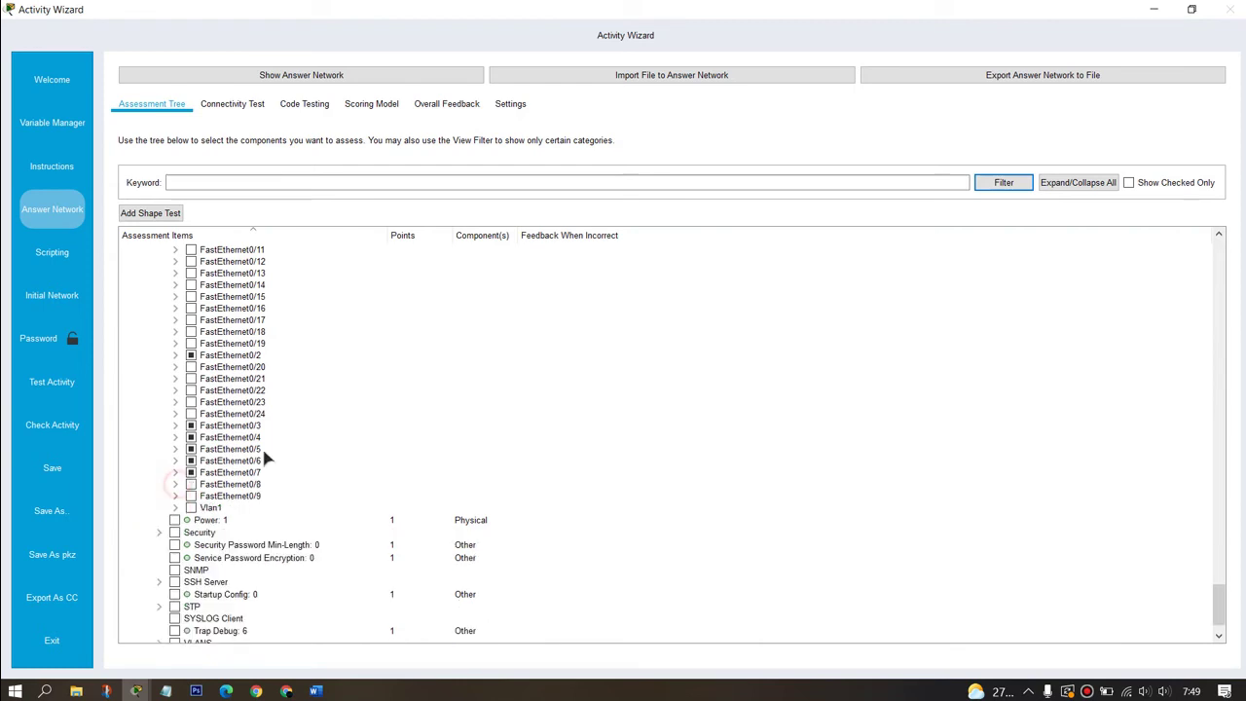
Step: Grade Switch1's VLAN 10, VLAN 20 and VLAN 30 entries
scroll(267, 451, down, 1)
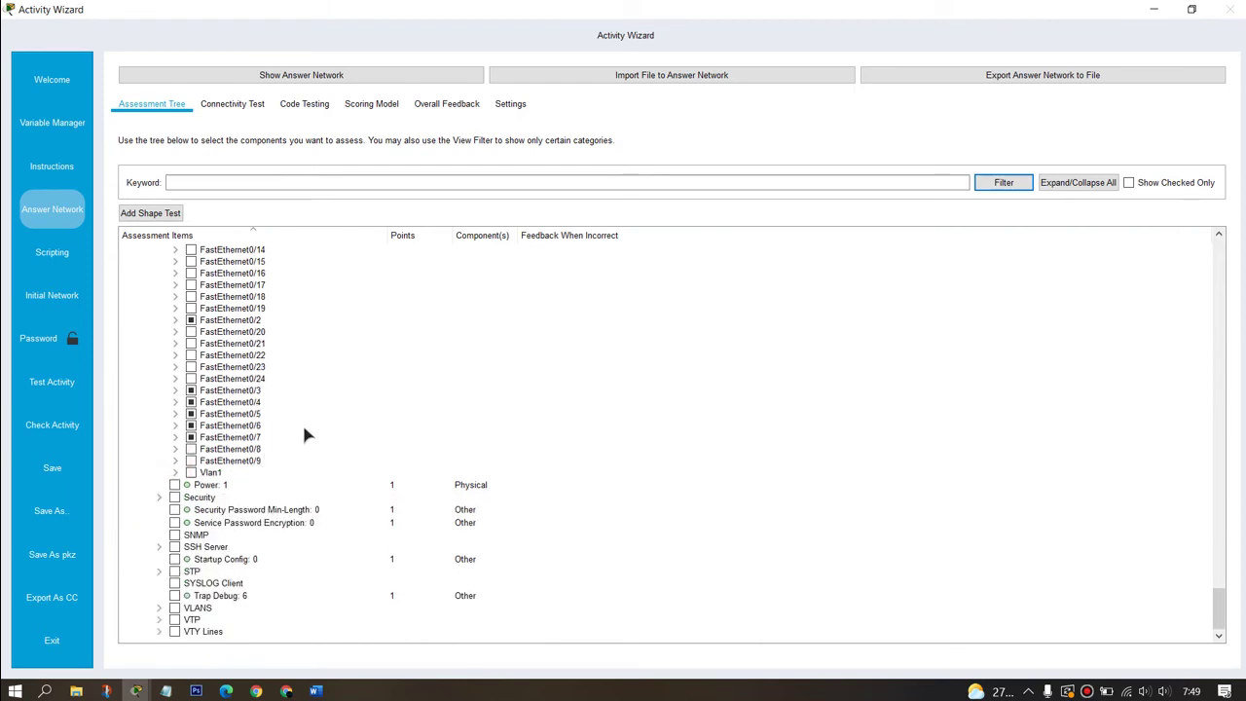
click(160, 608)
scroll(175, 565, down, 3)
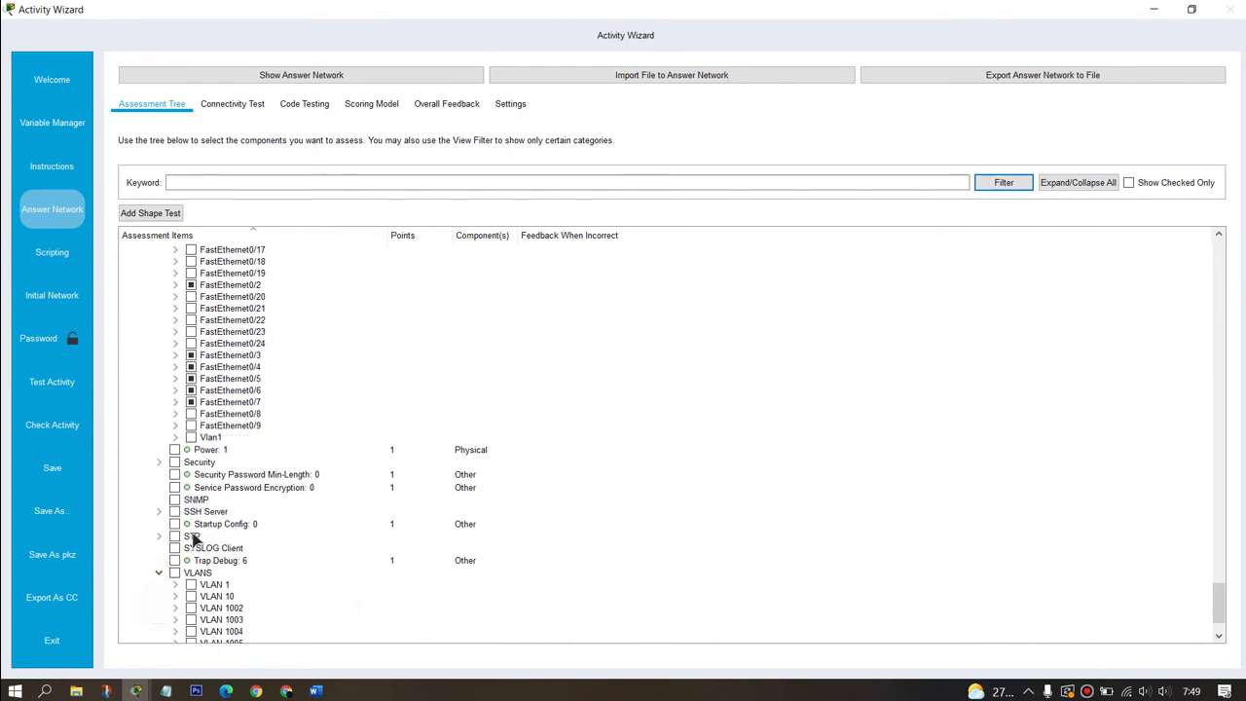
click(190, 538)
click(191, 607)
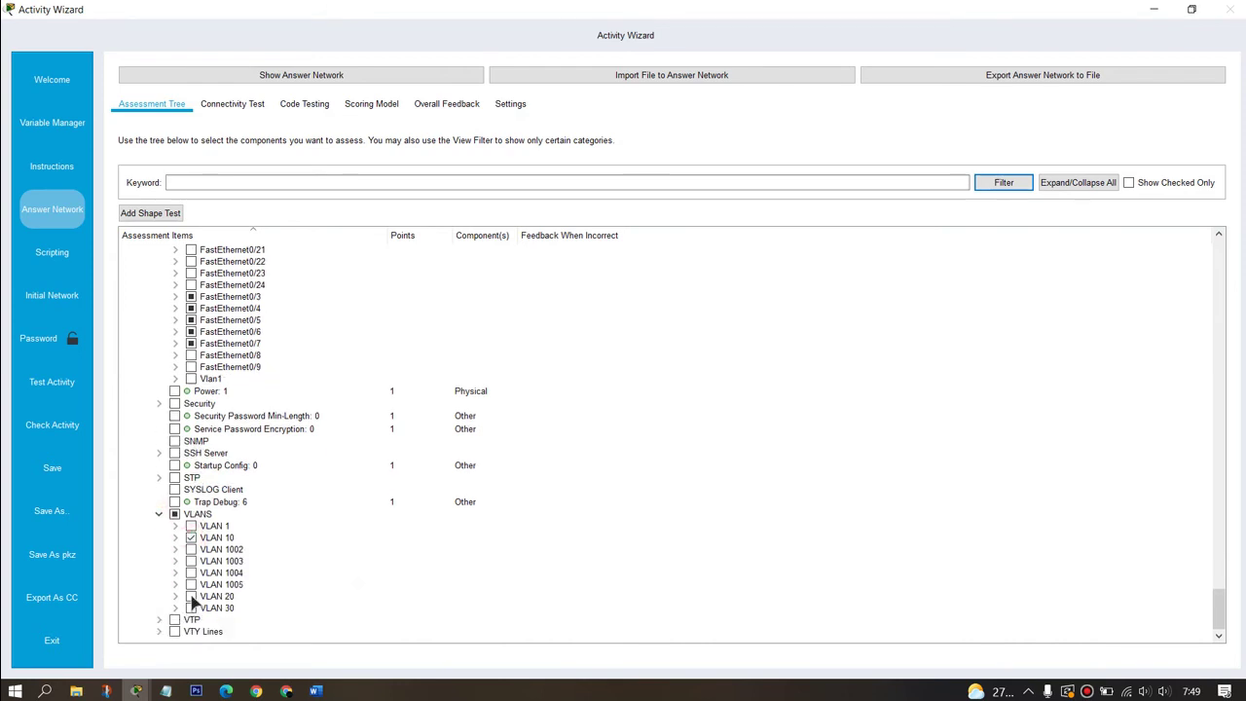
click(191, 596)
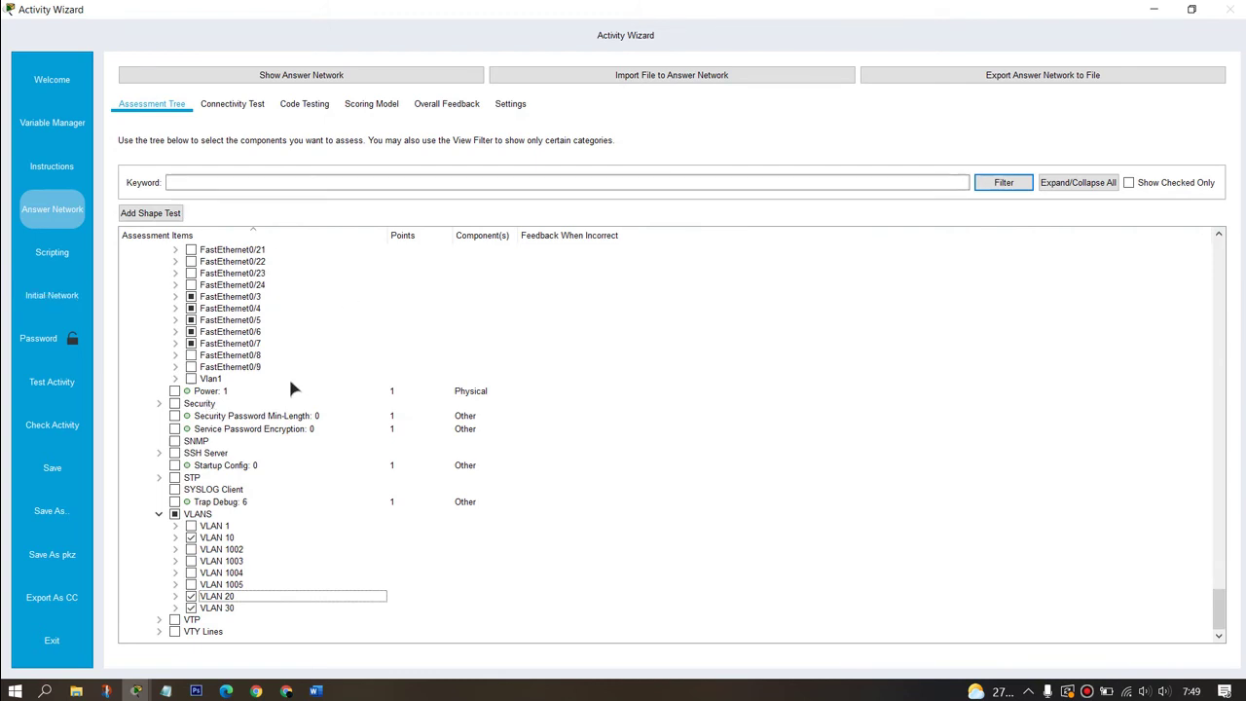
click(59, 295)
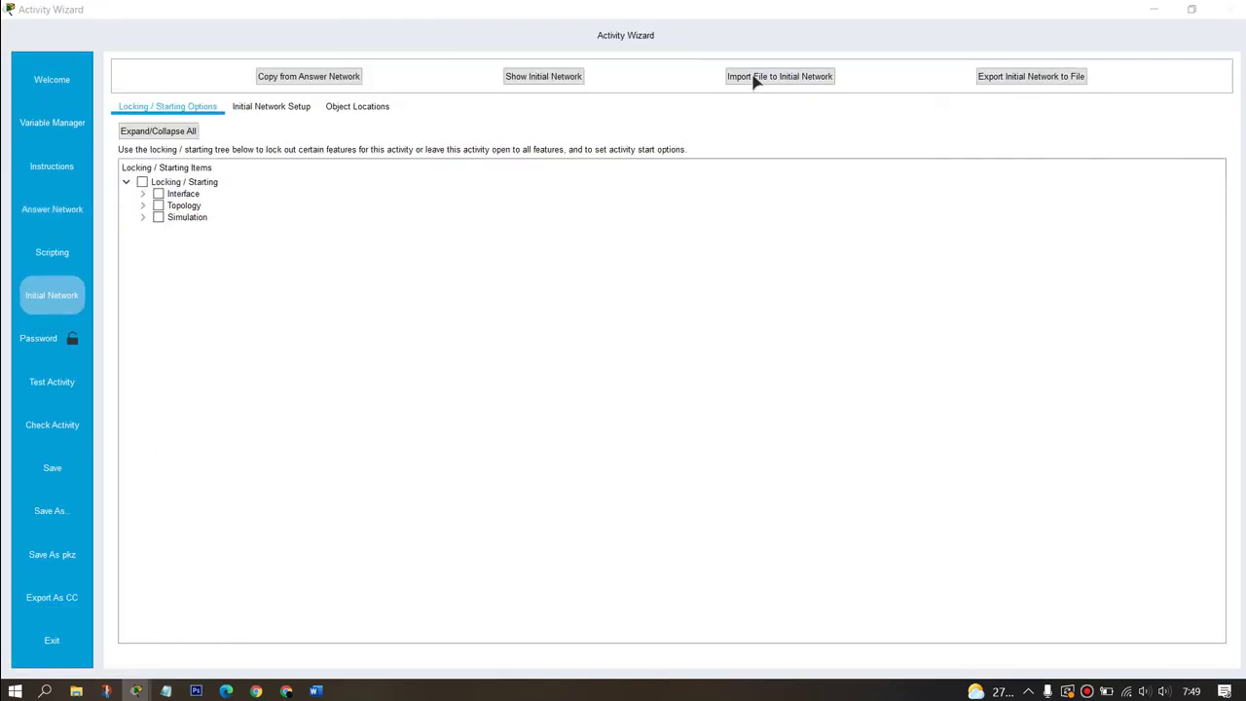
Step: Import 'DHCP on MLS soal' from Documents > Mentahan pka yt as the initial network
click(756, 78)
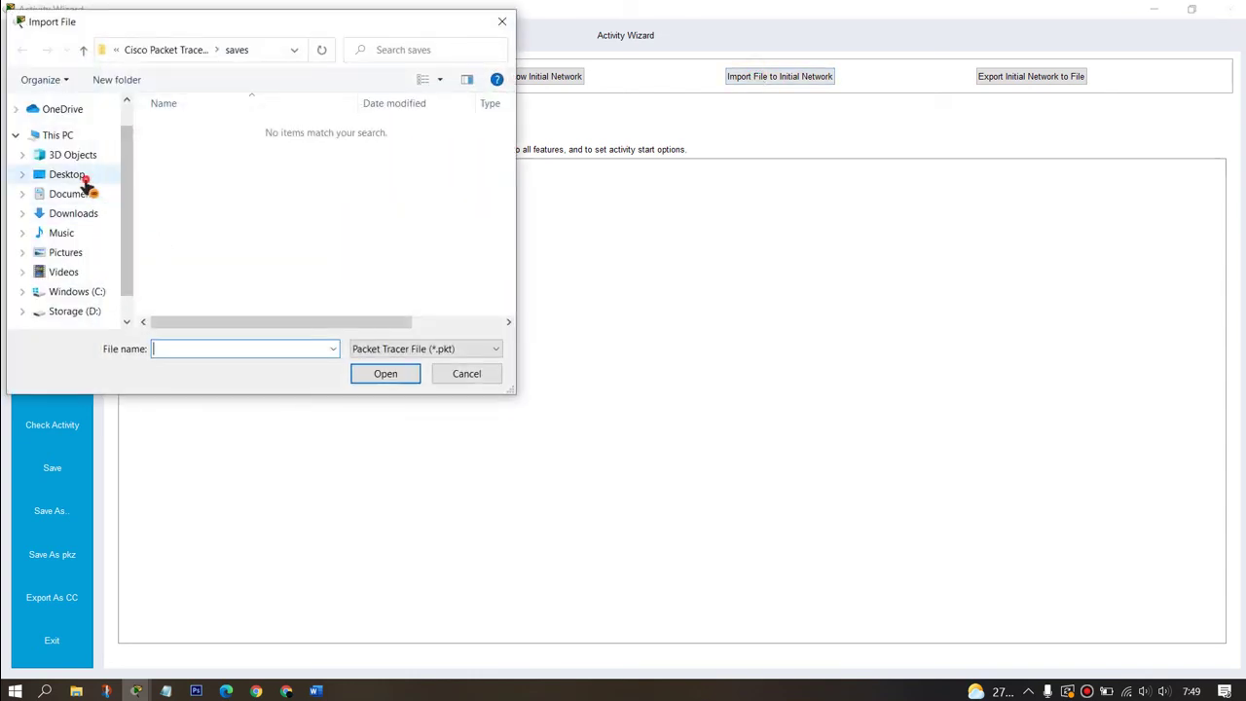
click(83, 177)
click(84, 194)
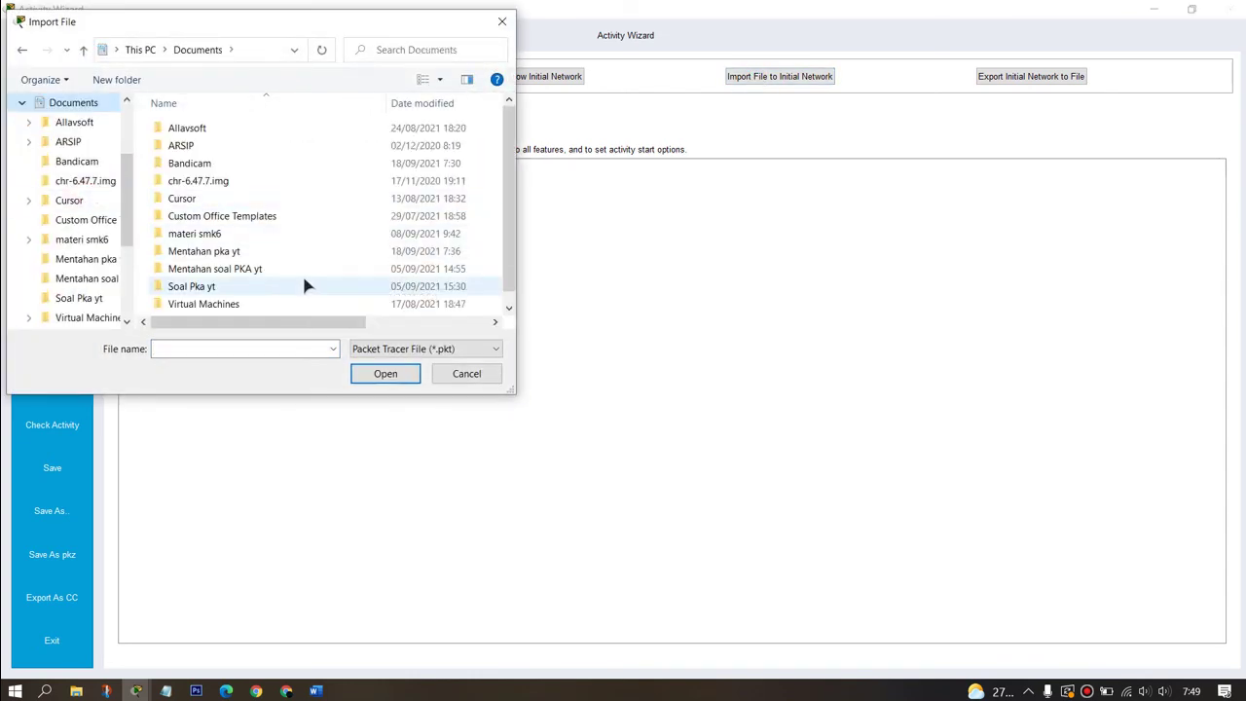
double_click(303, 251)
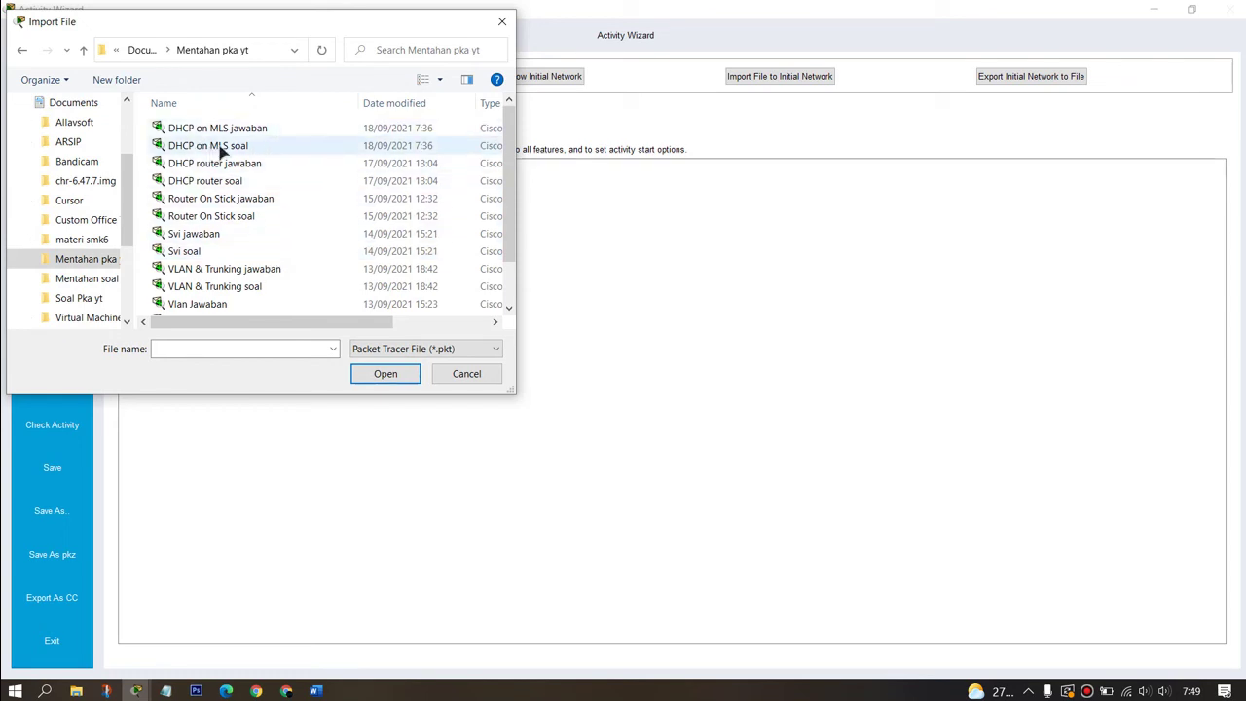
click(251, 148)
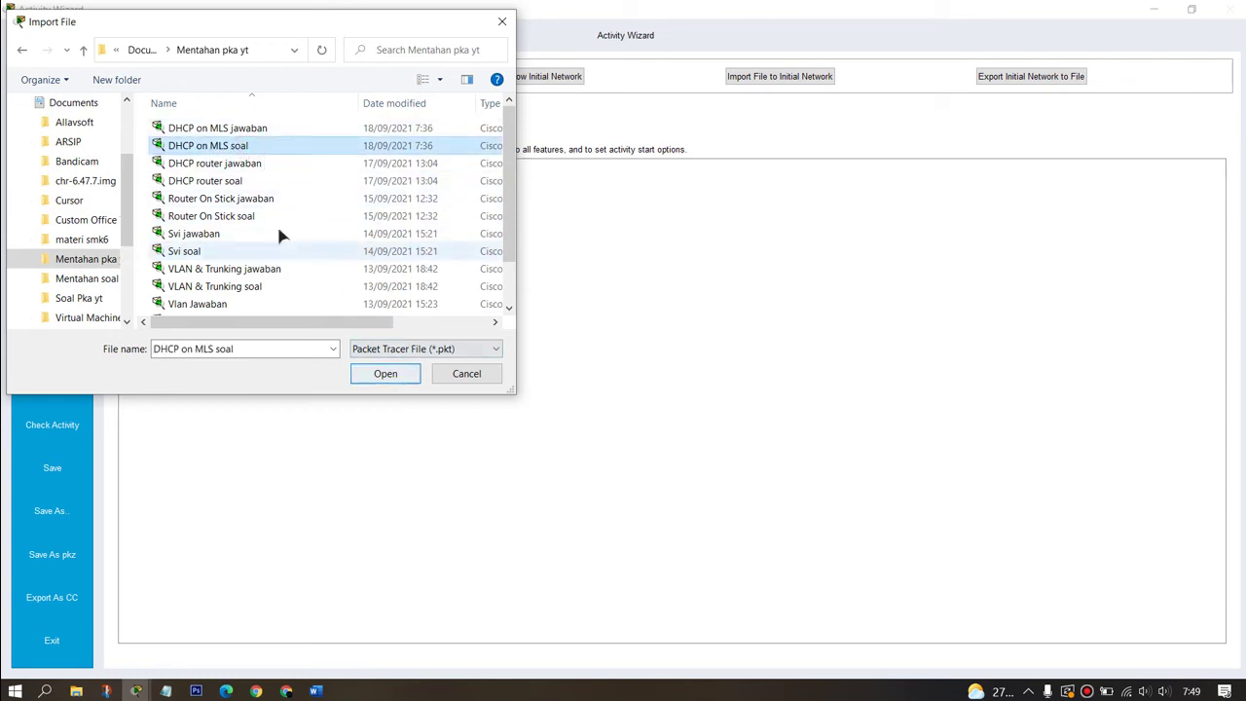
click(385, 373)
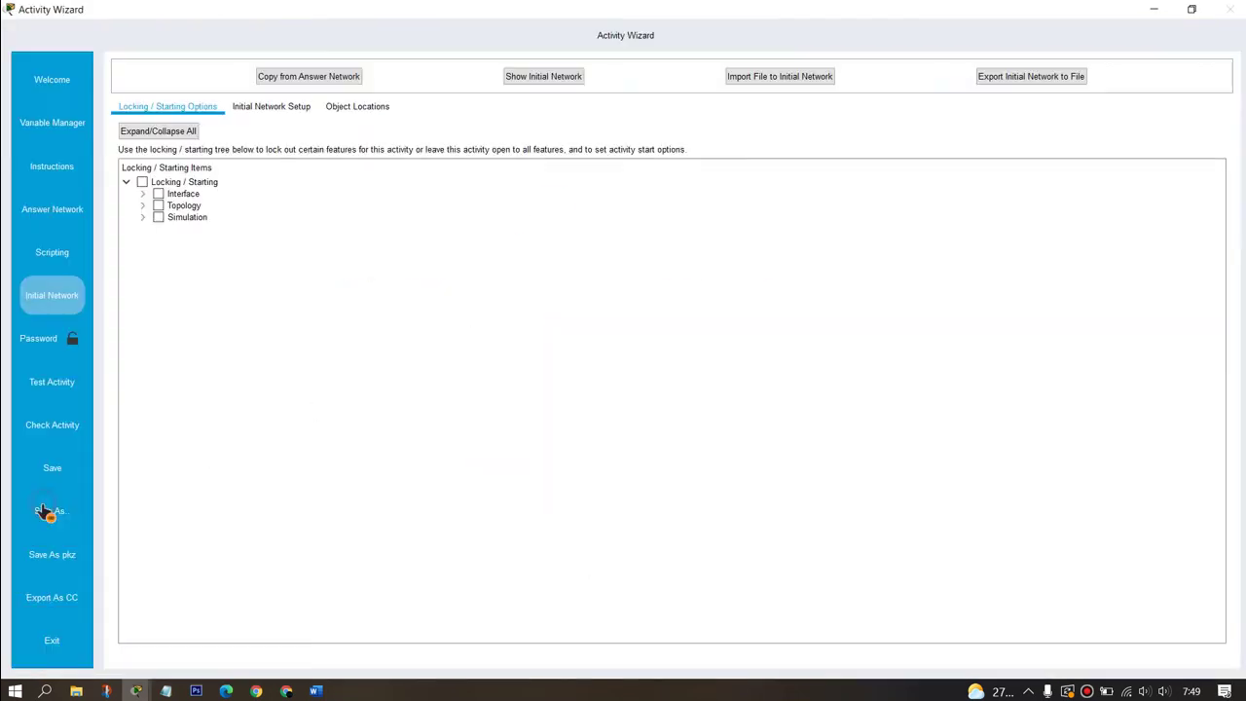
Step: Lock Edit Instructions under Interface > Activity
click(143, 195)
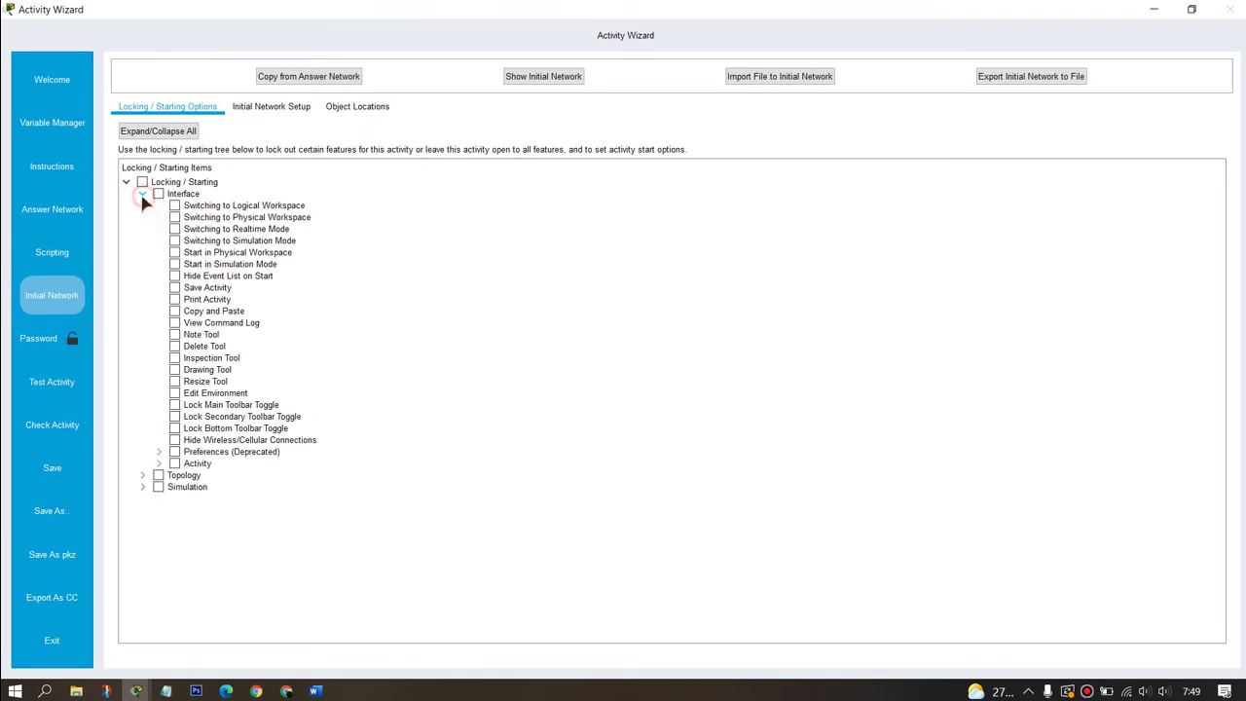
click(161, 464)
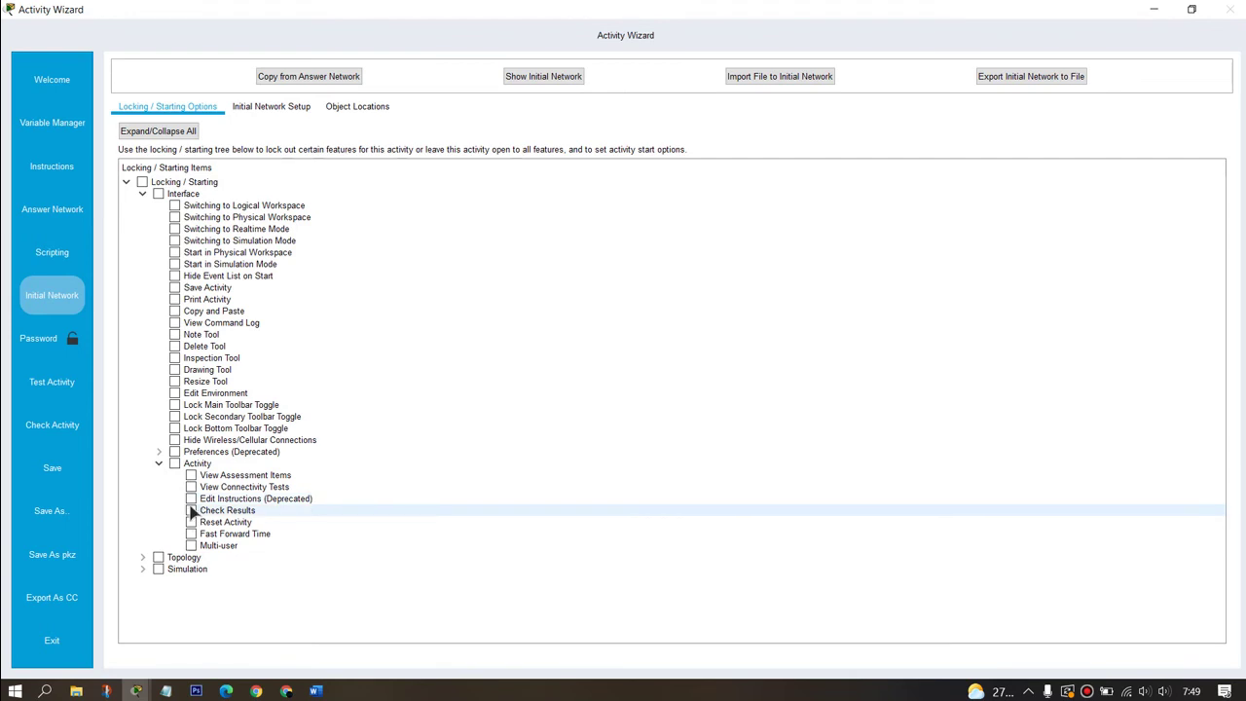
click(191, 499)
Step: Lock Use Config Tab under Topology > Global and start a test run of the activity
click(142, 558)
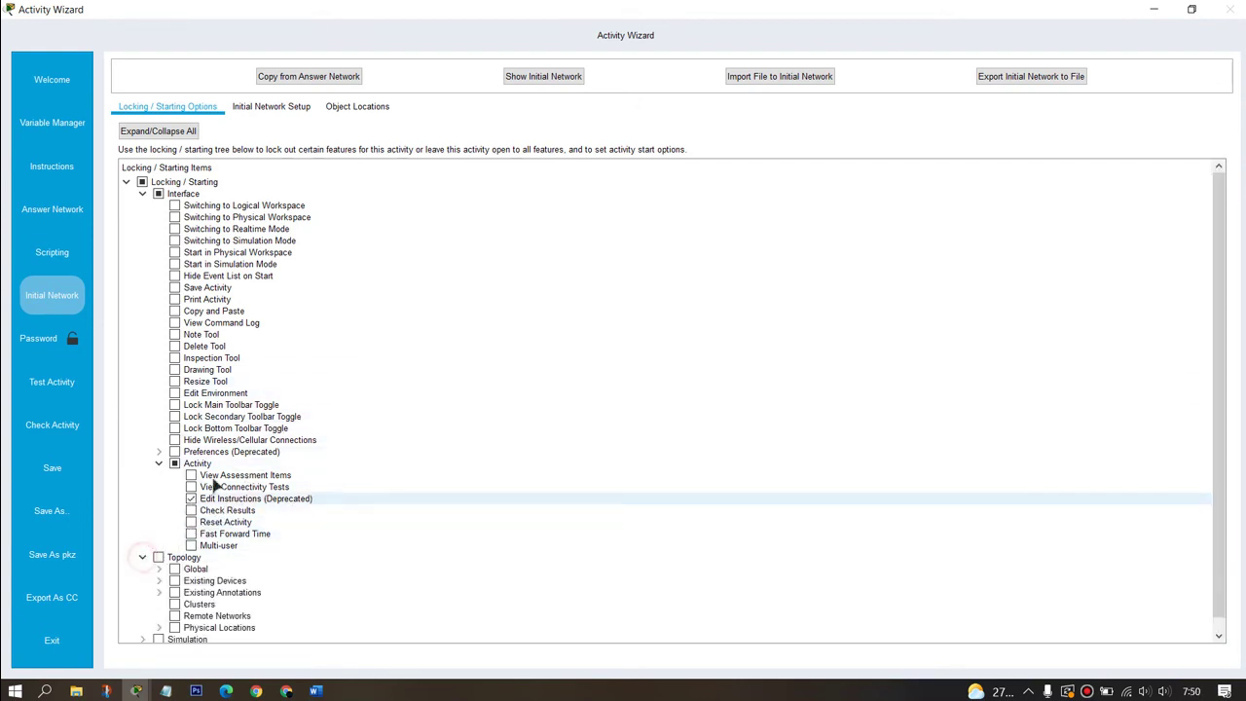
click(160, 558)
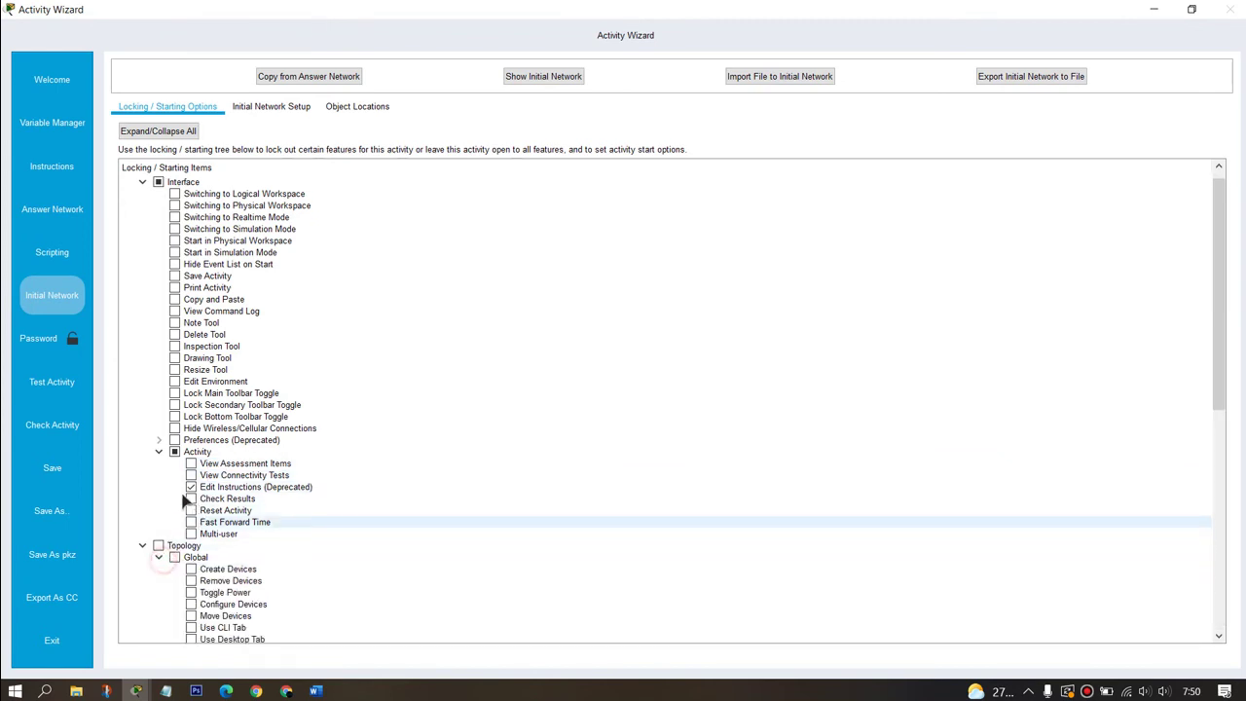
scroll(189, 487, down, 4)
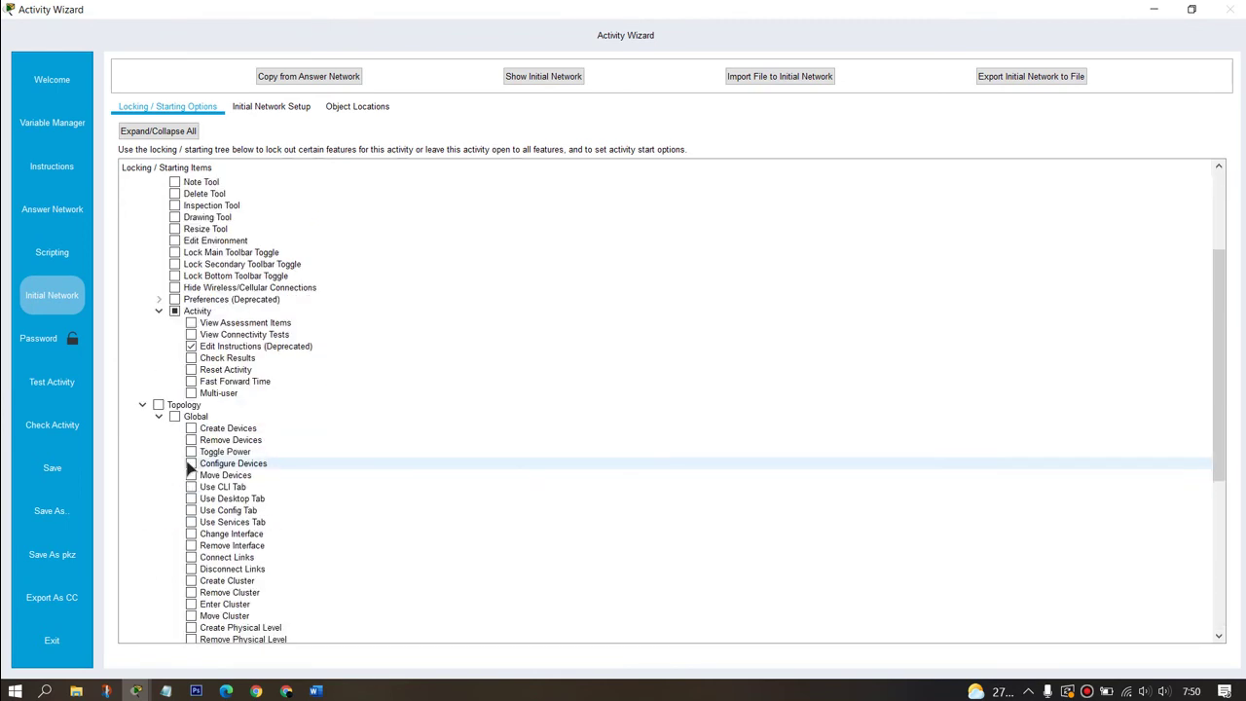
click(192, 511)
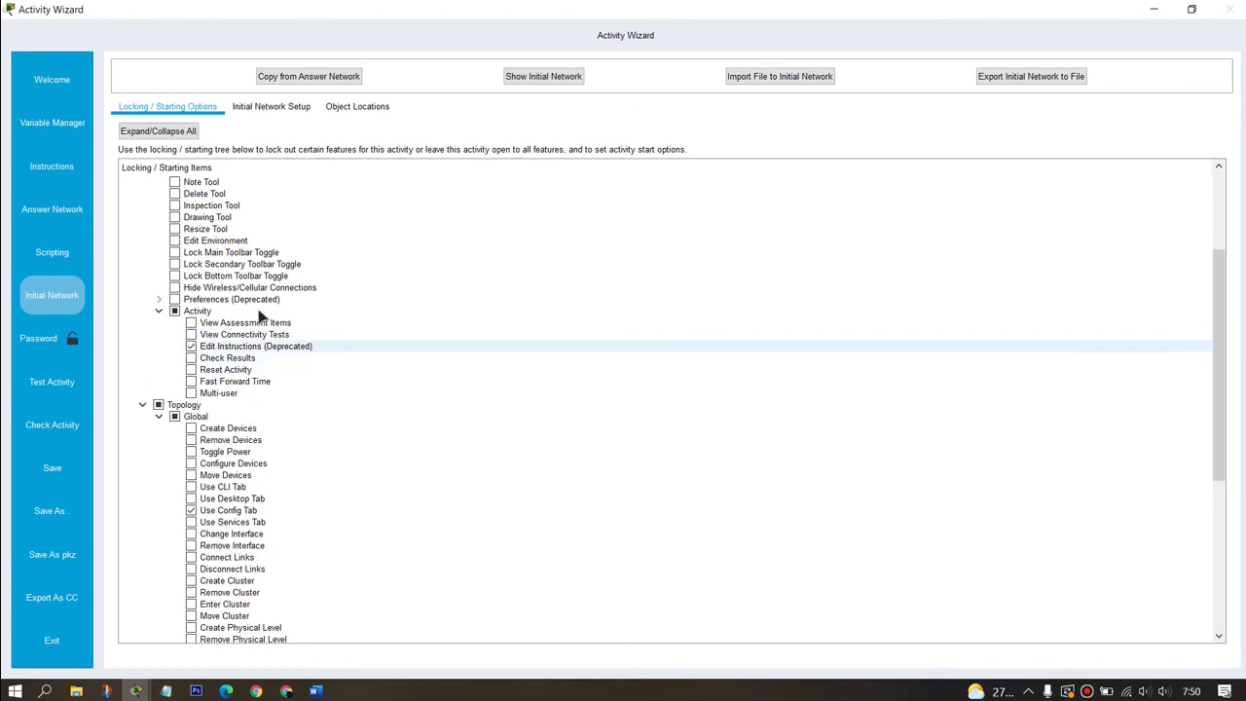
click(54, 386)
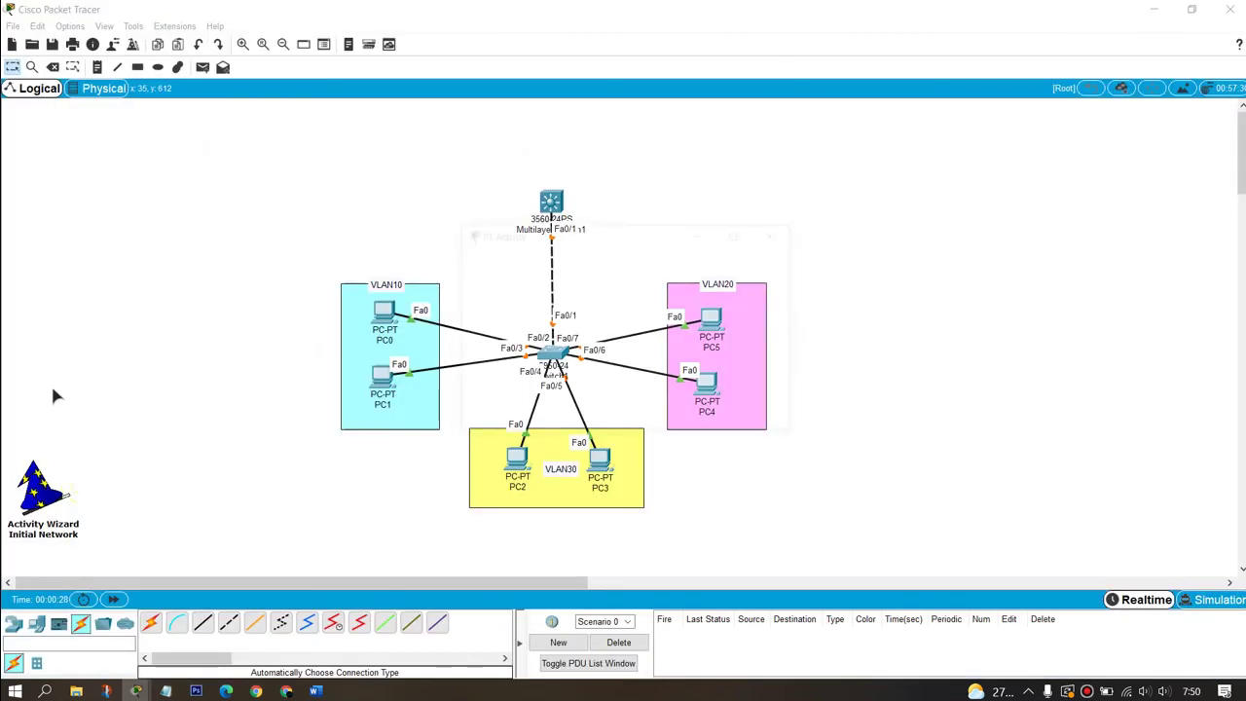
Step: Check the activity results, which show 0/36 complete across 36 assessment items
drag(604, 238, 964, 216)
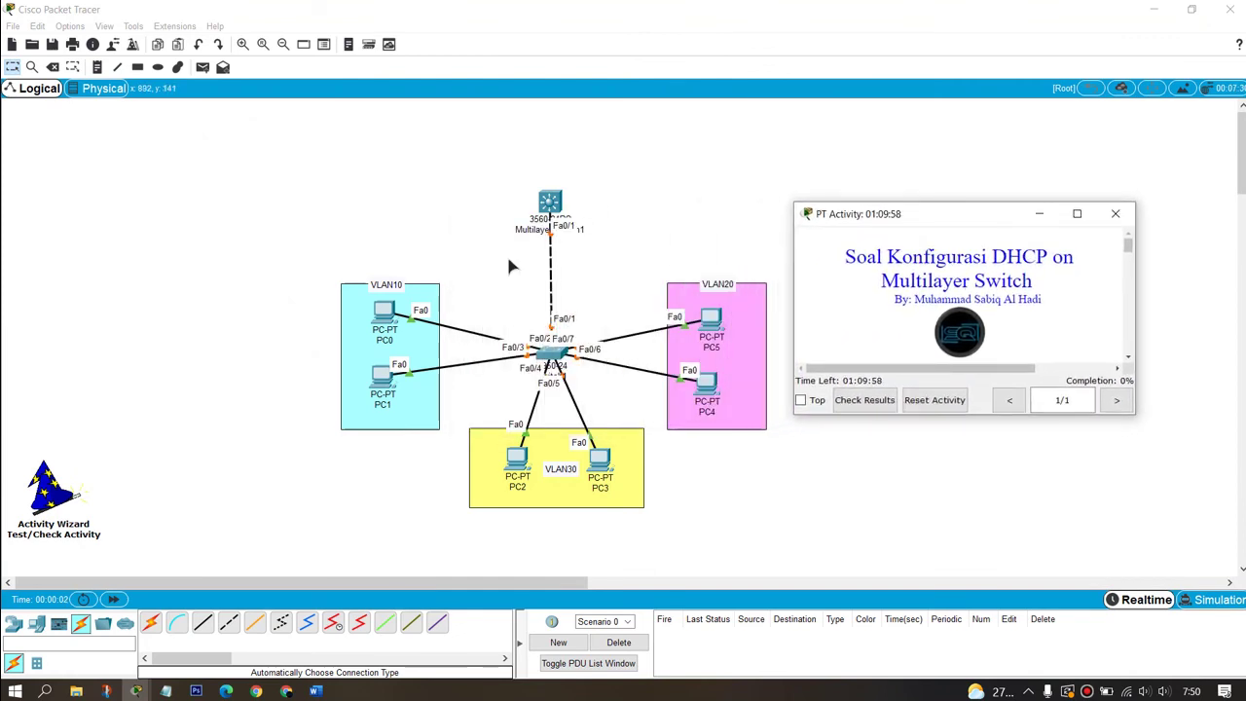
click(1077, 215)
scroll(120, 327, down, 5)
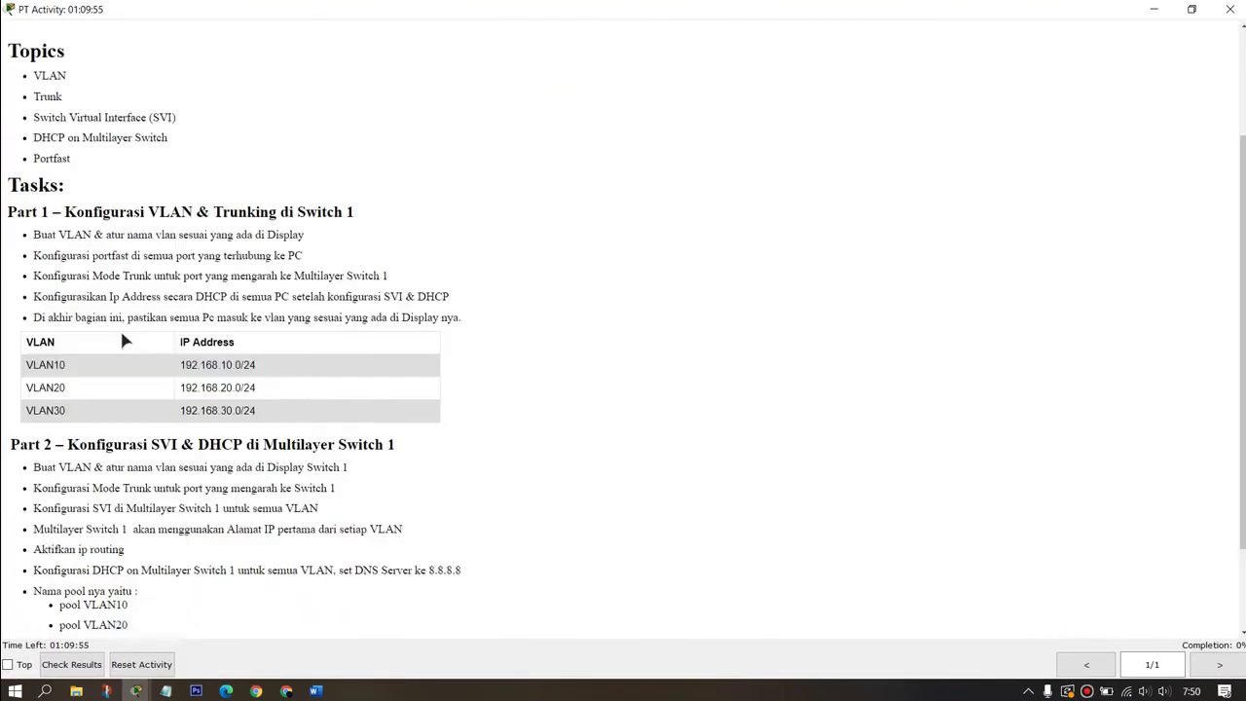
click(73, 666)
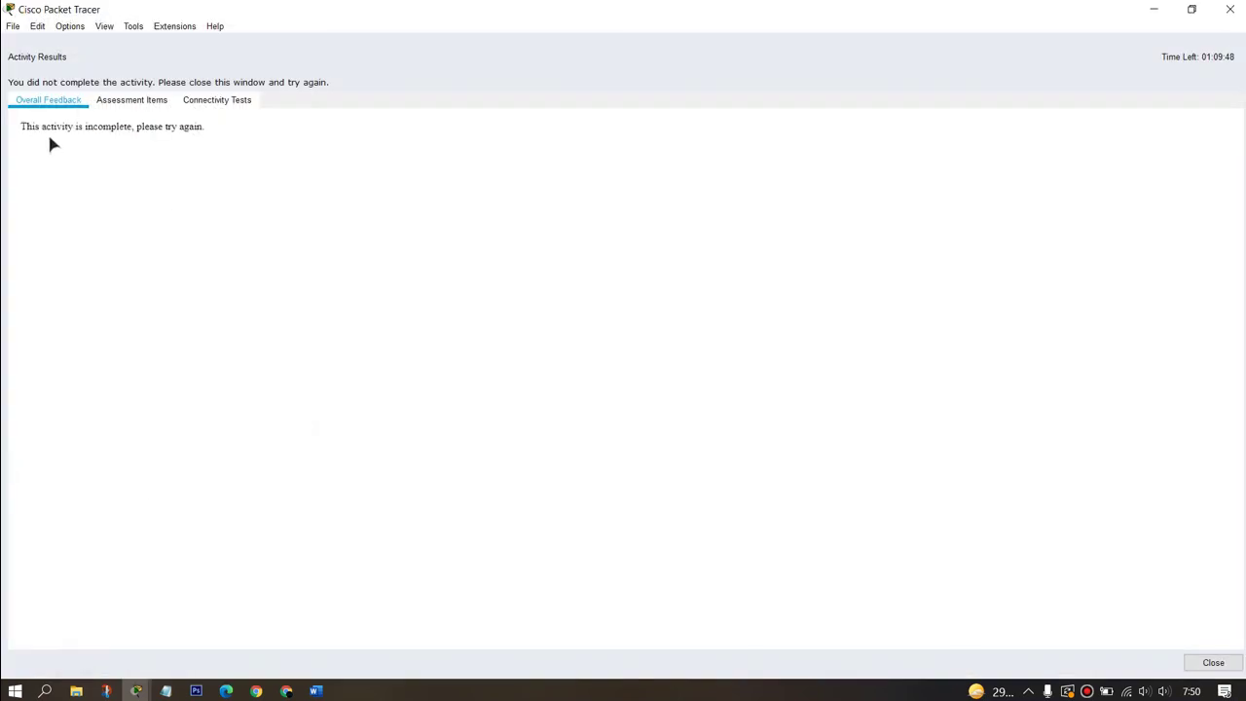
click(124, 102)
scroll(195, 255, down, 5)
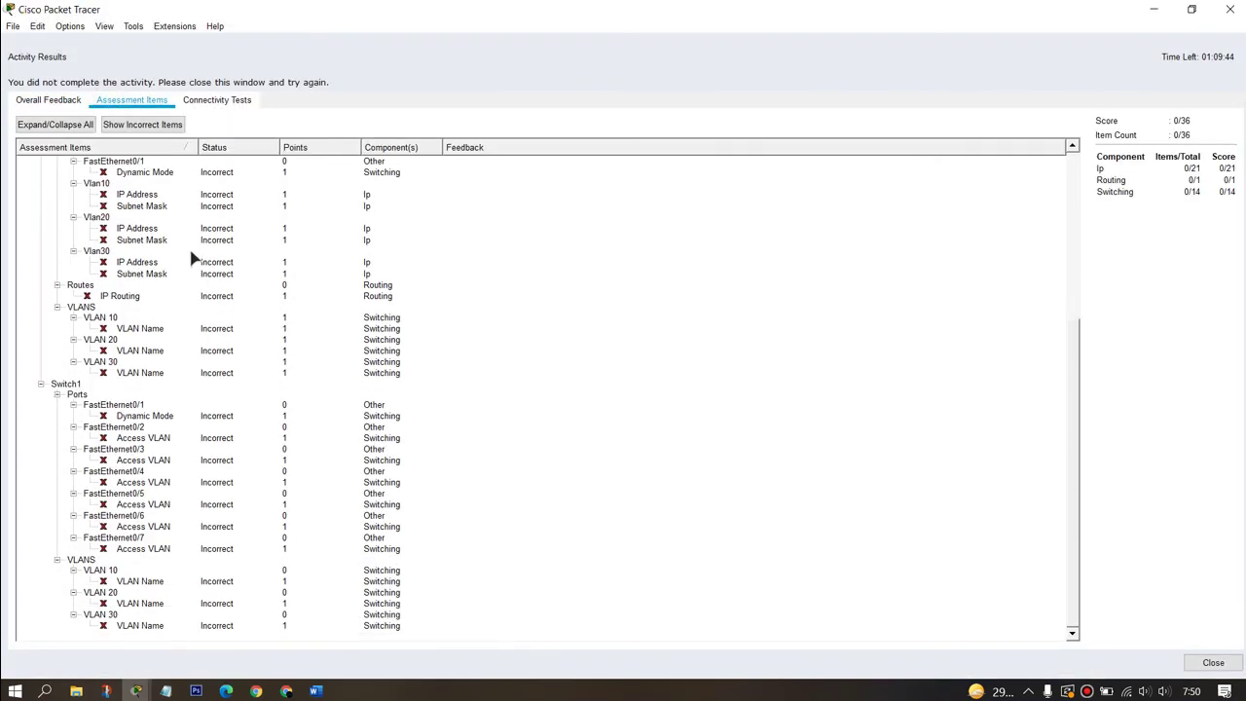
scroll(160, 353, up, 3)
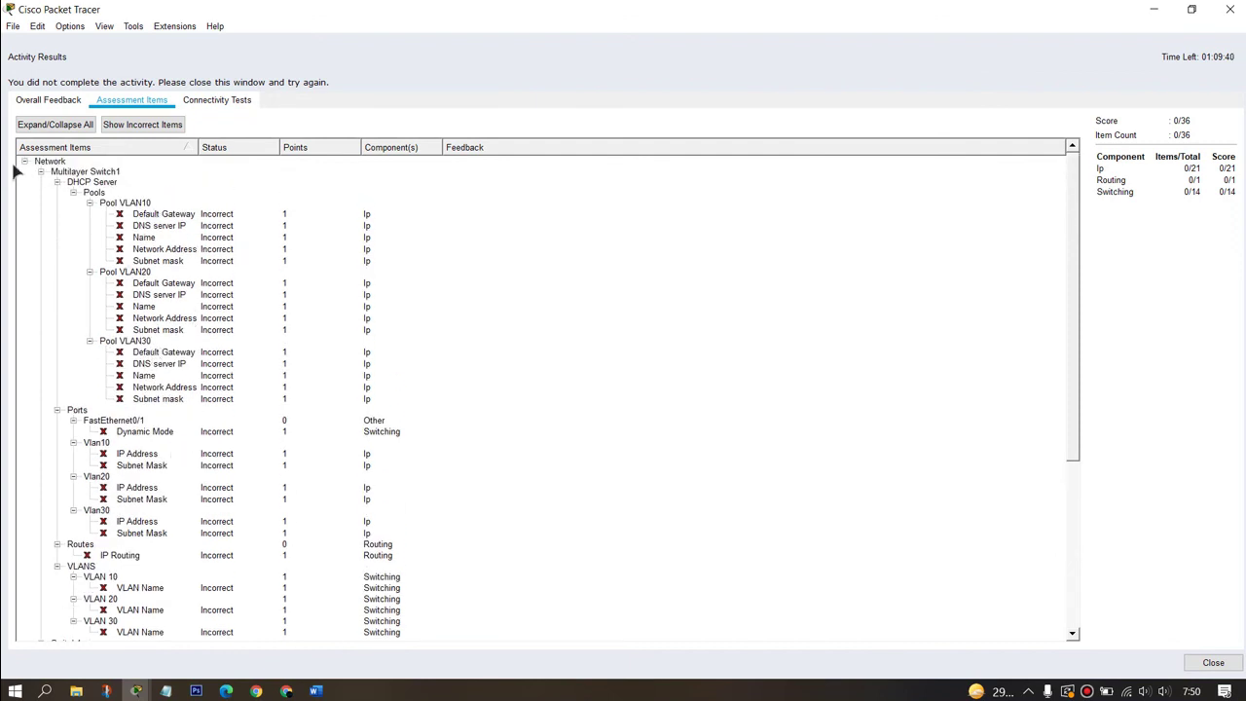
scroll(145, 286, down, 8)
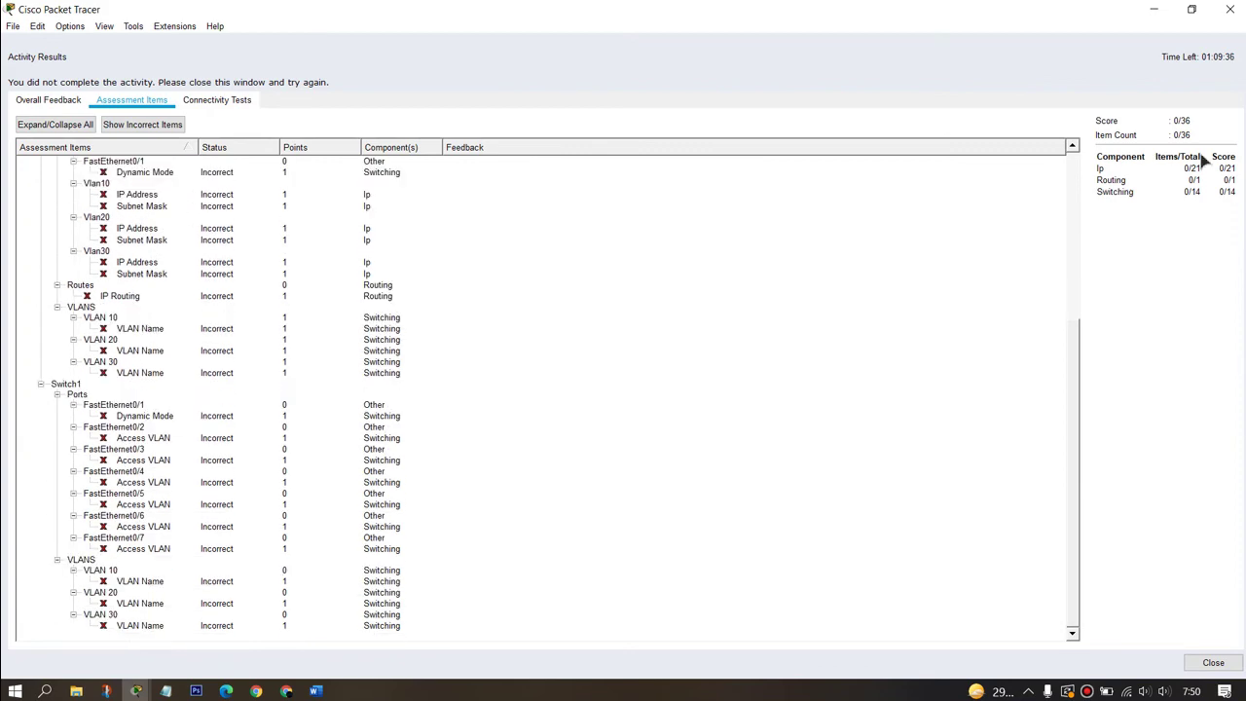
Step: Close the results and instructions windows and confirm leaving test mode
click(1228, 10)
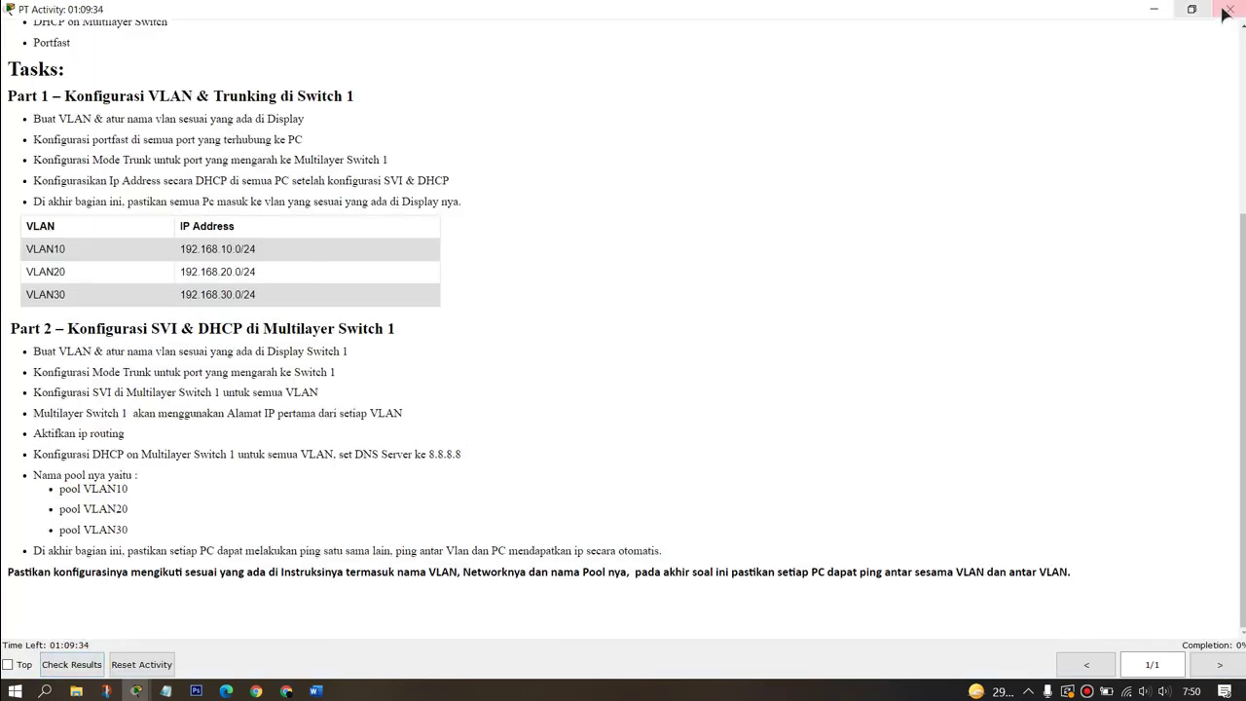
click(1227, 11)
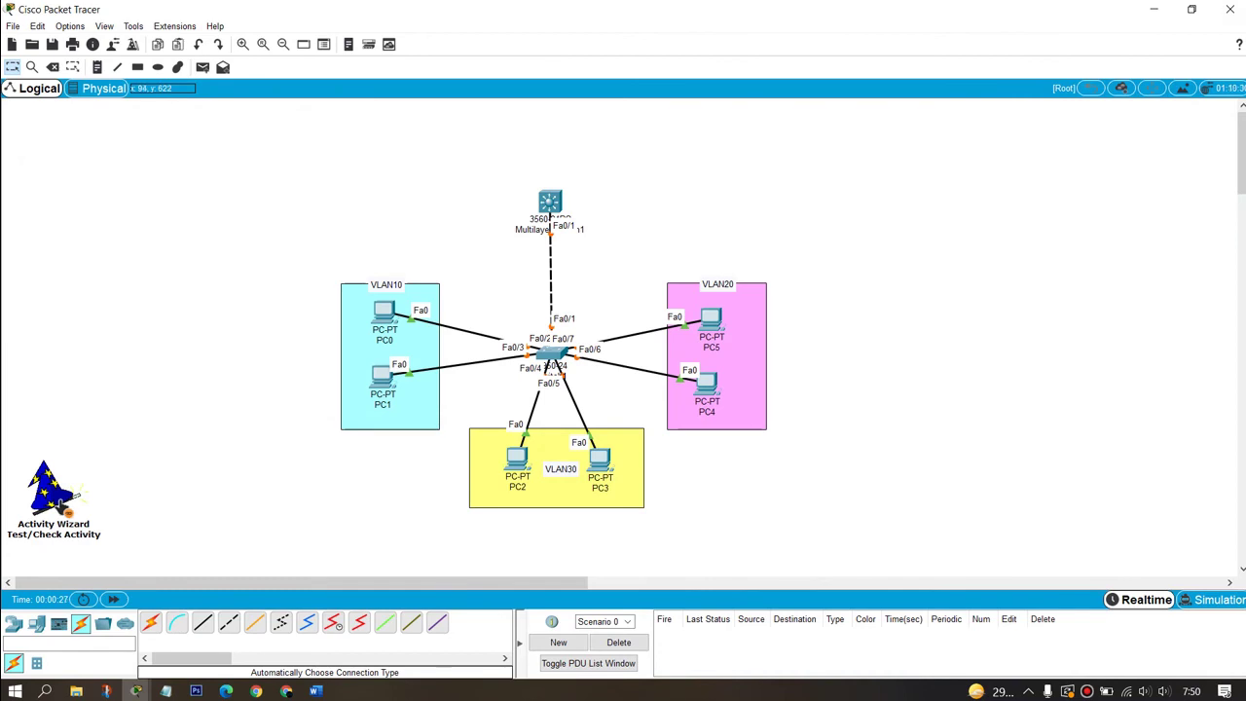
click(54, 497)
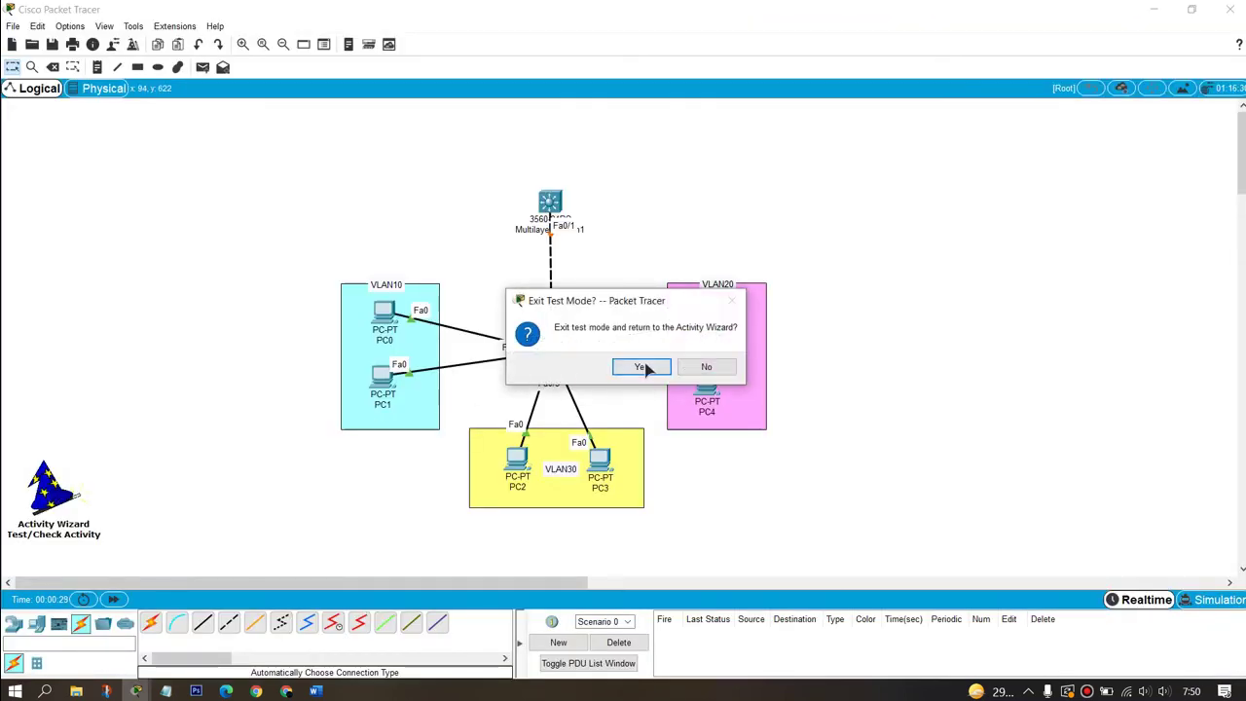
click(643, 367)
Step: Enter, confirm and enable an activity password on the Activity Wizard's Password page
click(73, 339)
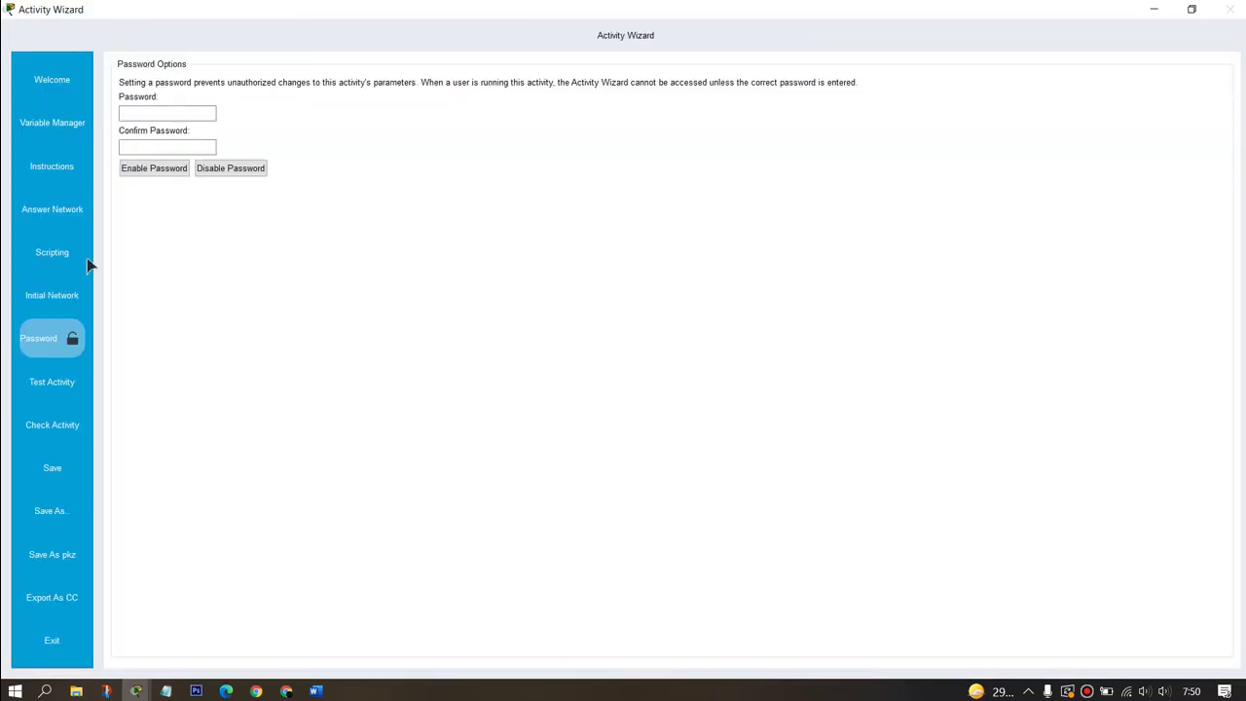
click(169, 109)
text(1234)
click(131, 145)
click(134, 170)
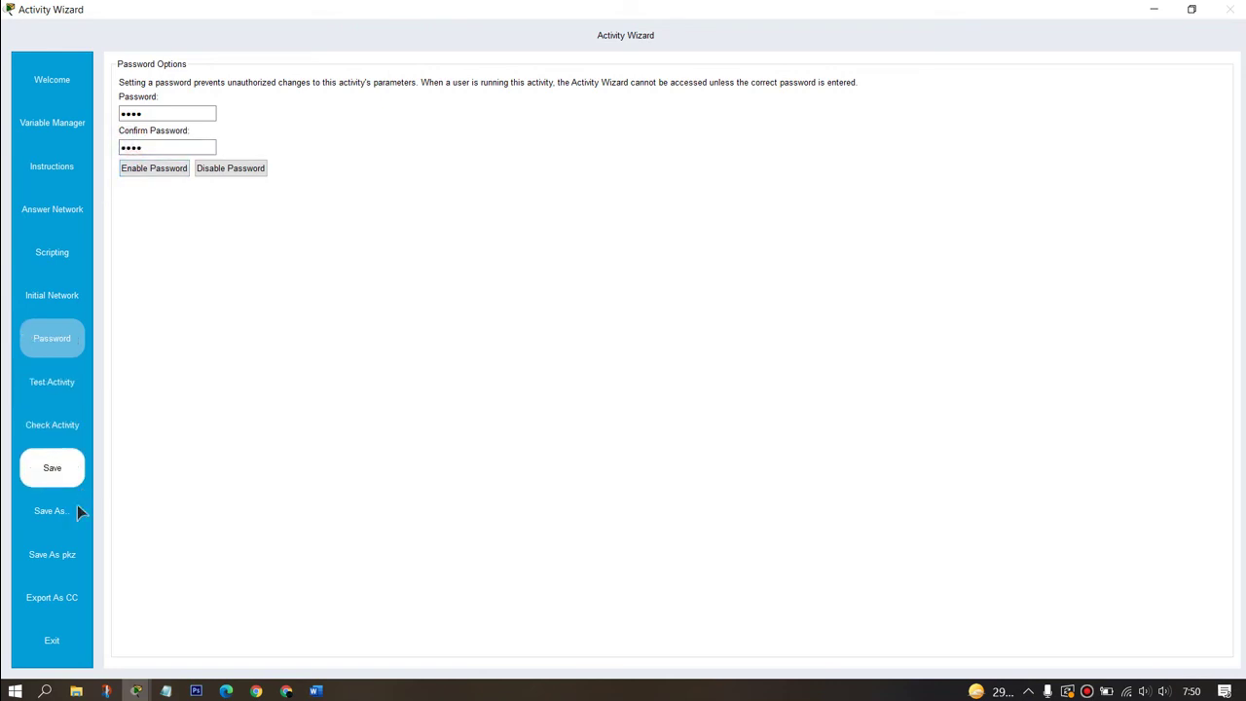
click(67, 479)
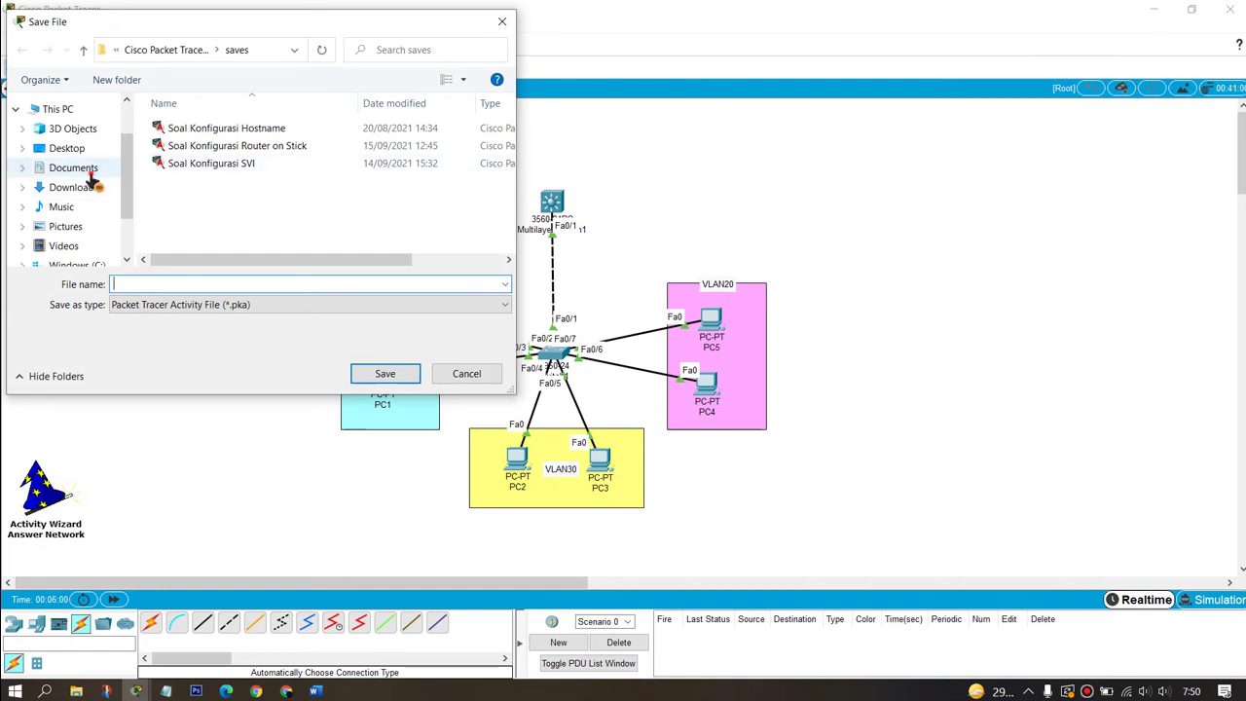
Step: Save the activity as 'Soal Konfigurasi DHCP ON Multilayer Switch.pka' in Documents > Mentahan pka yt
click(39, 168)
scroll(216, 163, down, 1)
double_click(246, 215)
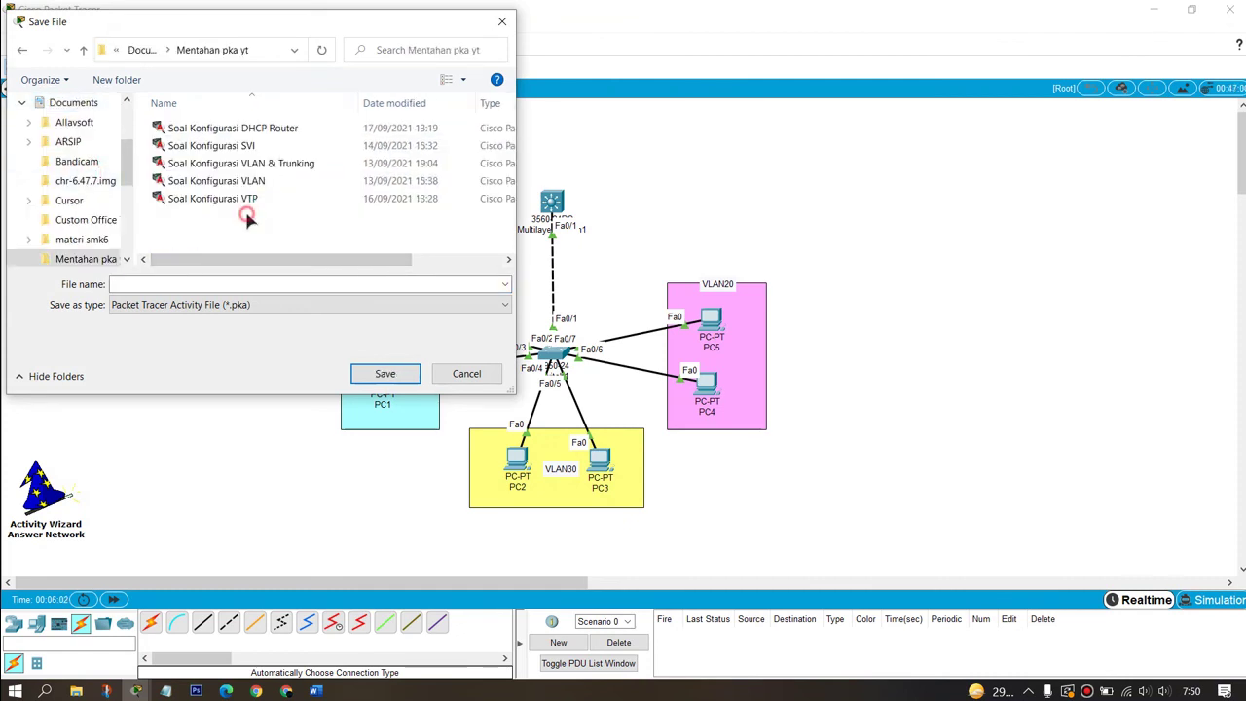
click(230, 283)
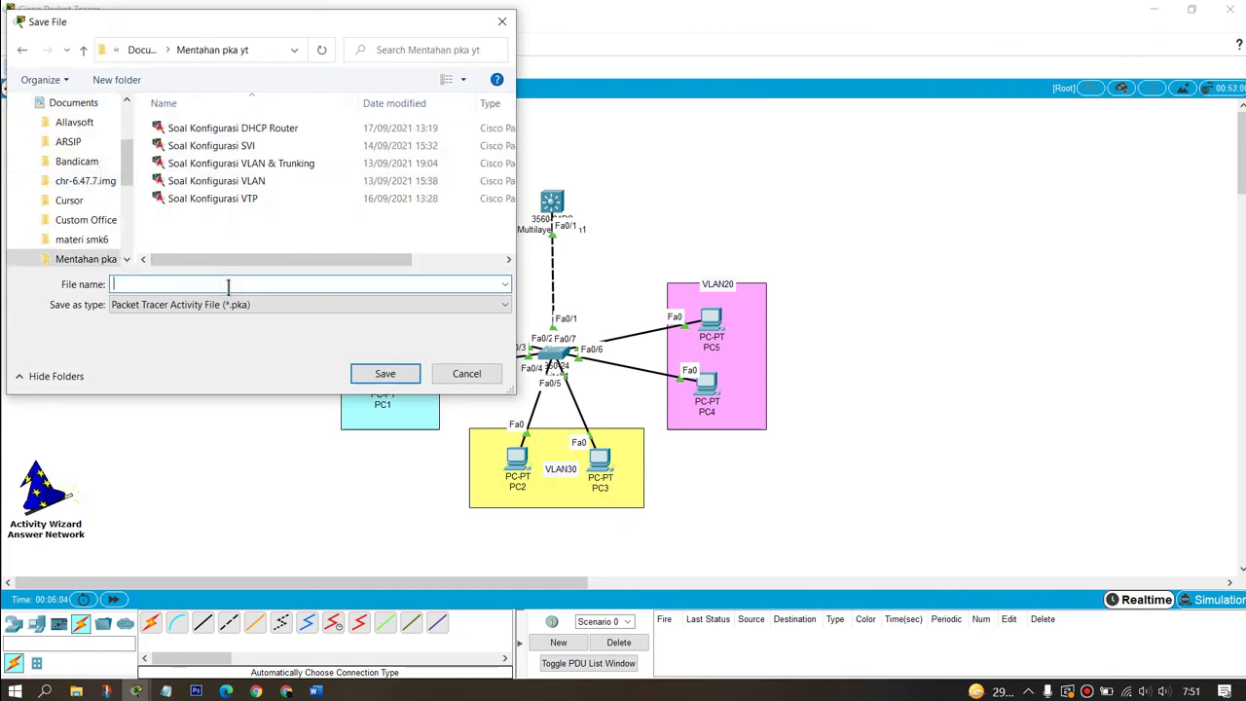
text(Soal Kon)
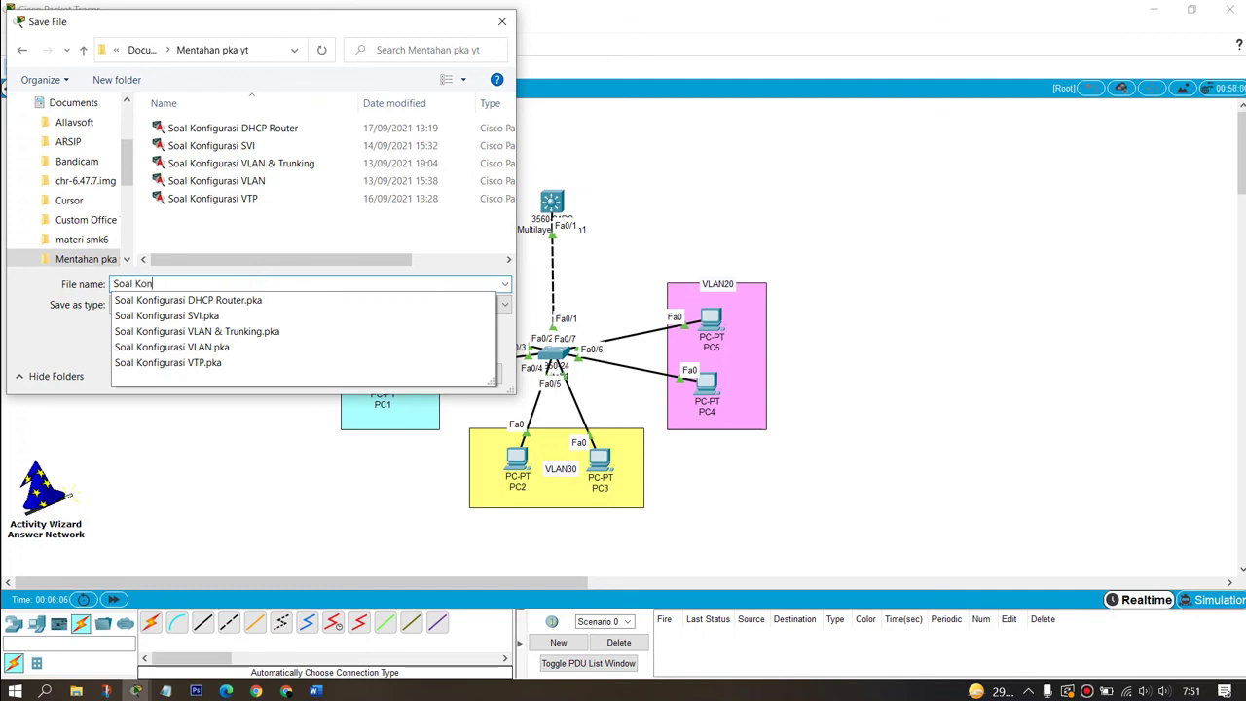
text(figurasi DHCP ON )
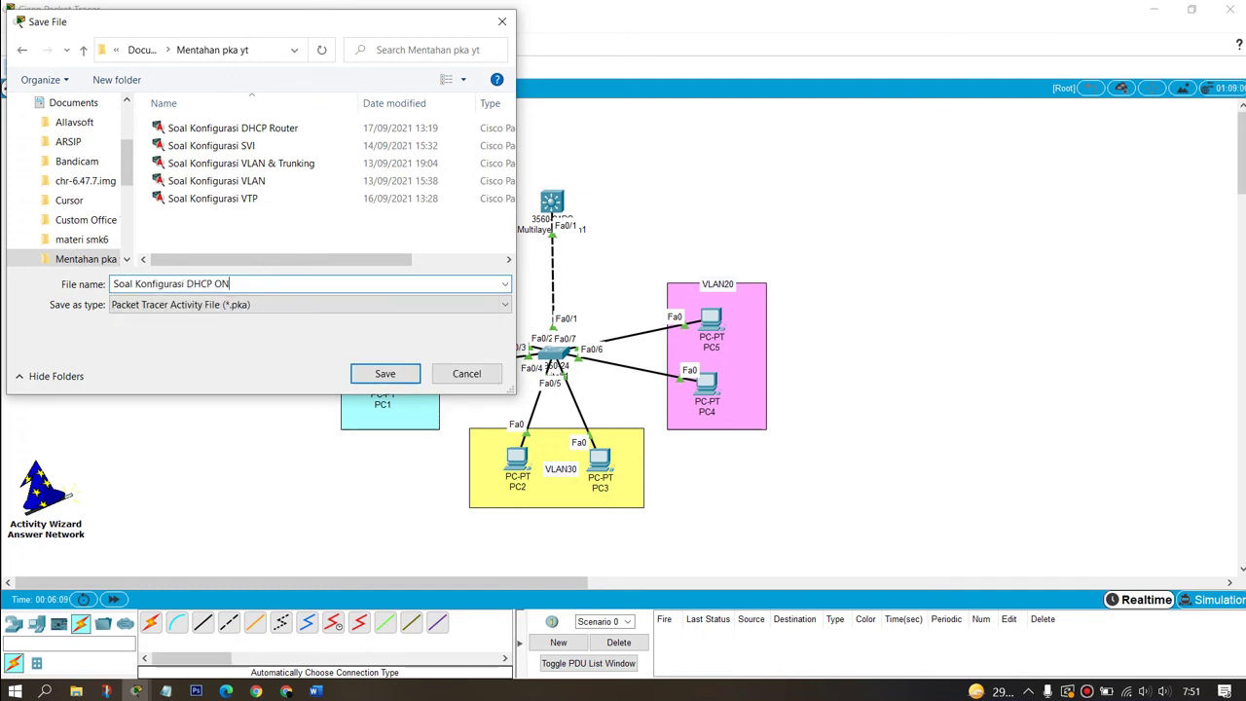
text(Multilayer Switch)
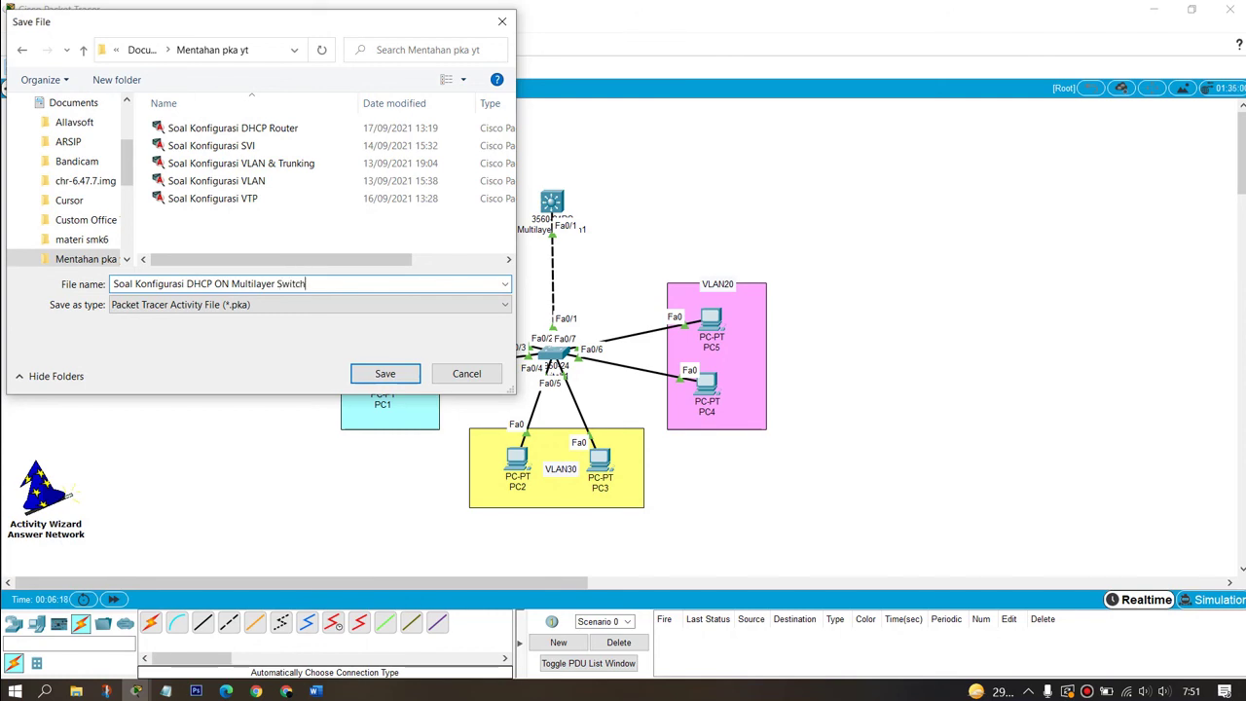
key(Return)
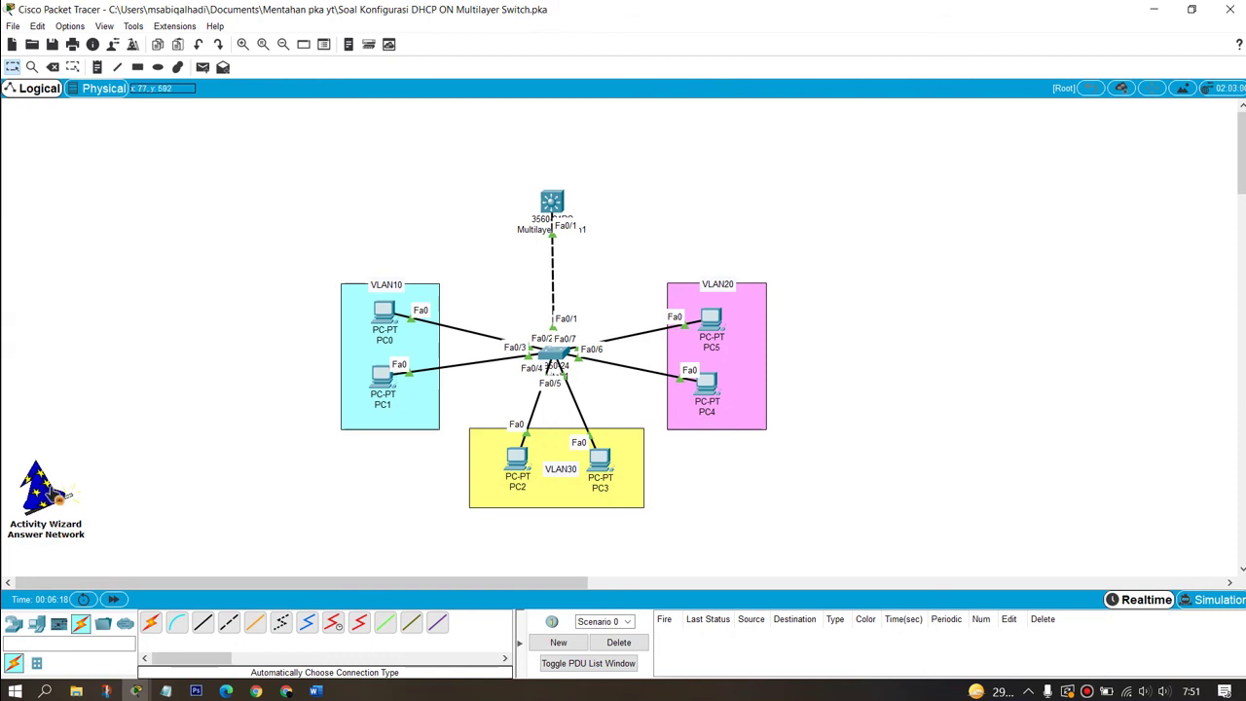
click(43, 496)
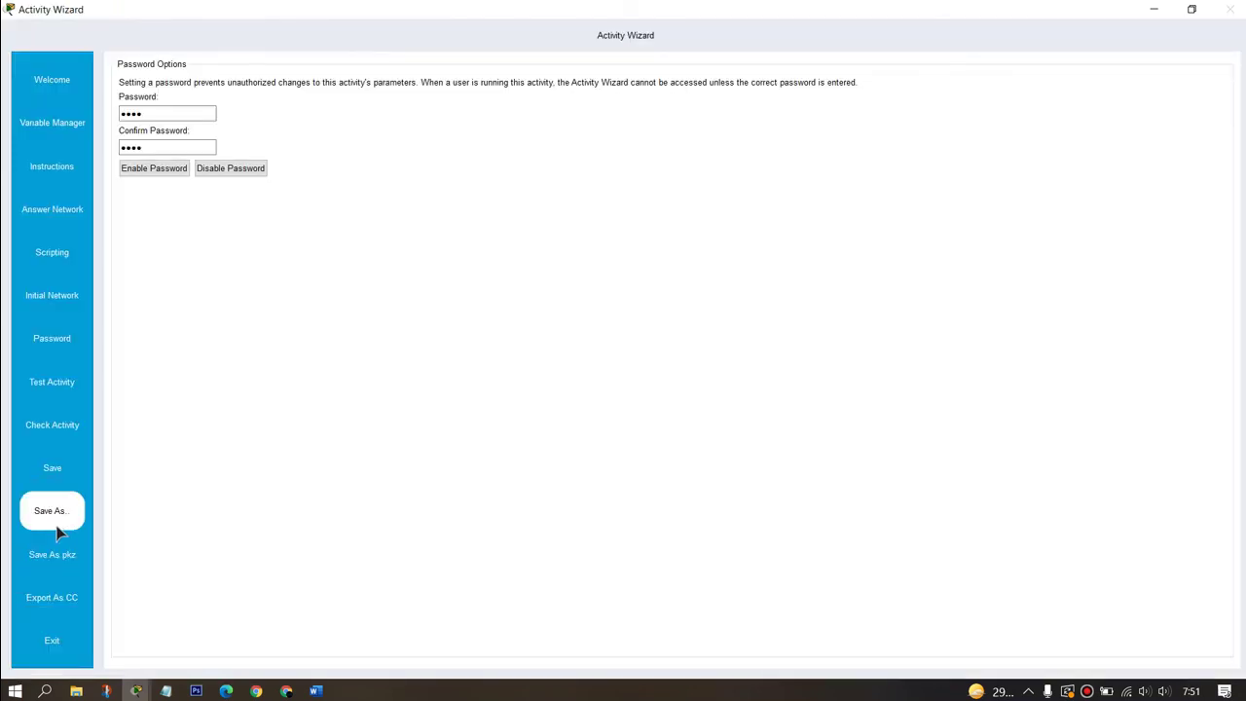
Step: Exit the Activity Wizard, saving changes and confirming the exit
click(52, 640)
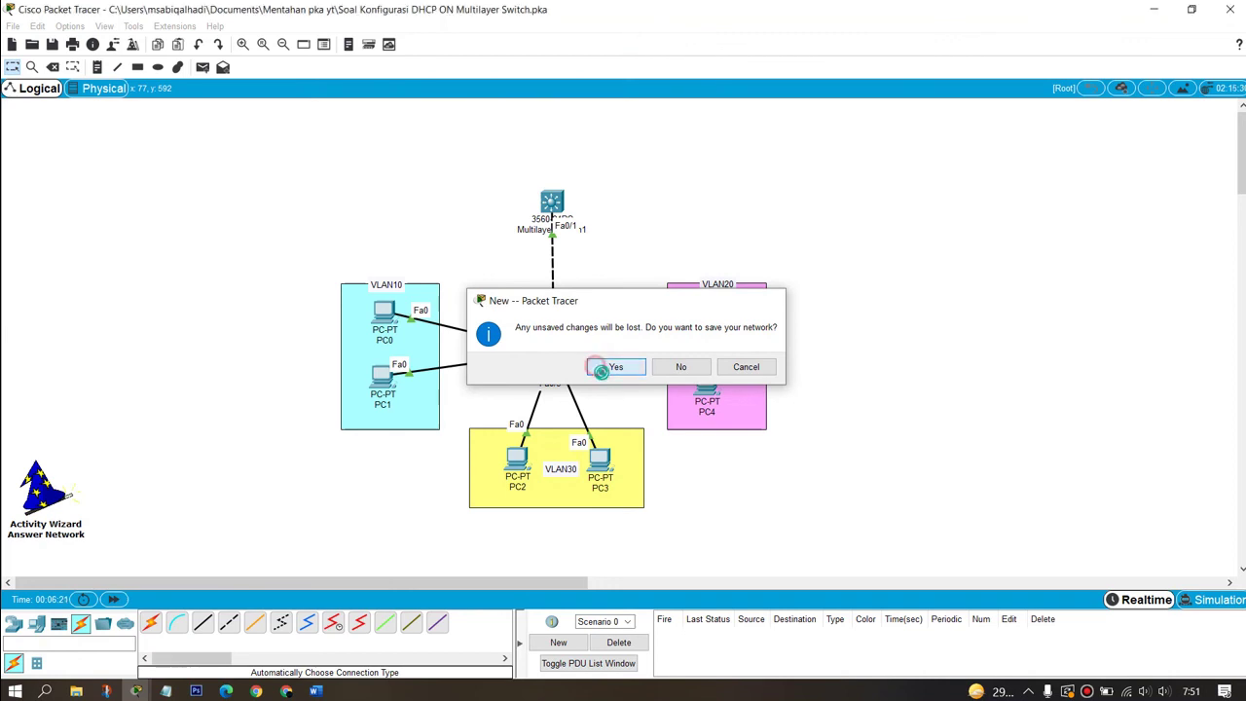
click(598, 367)
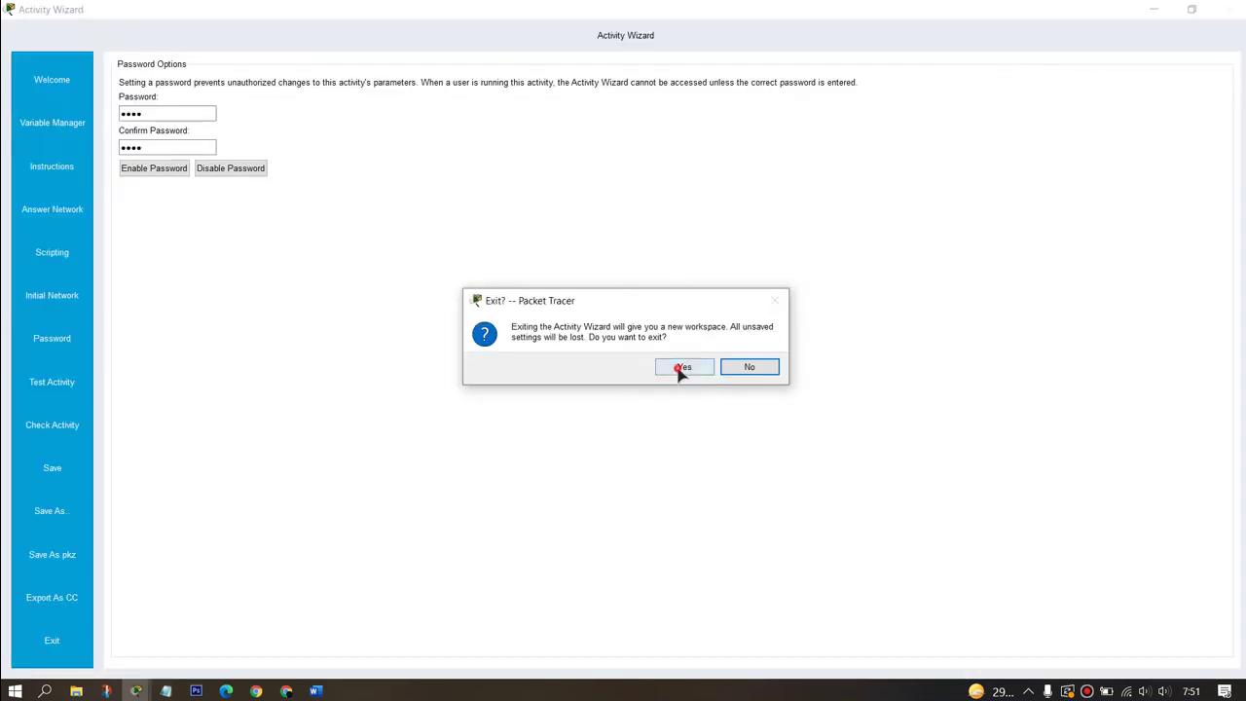
click(679, 370)
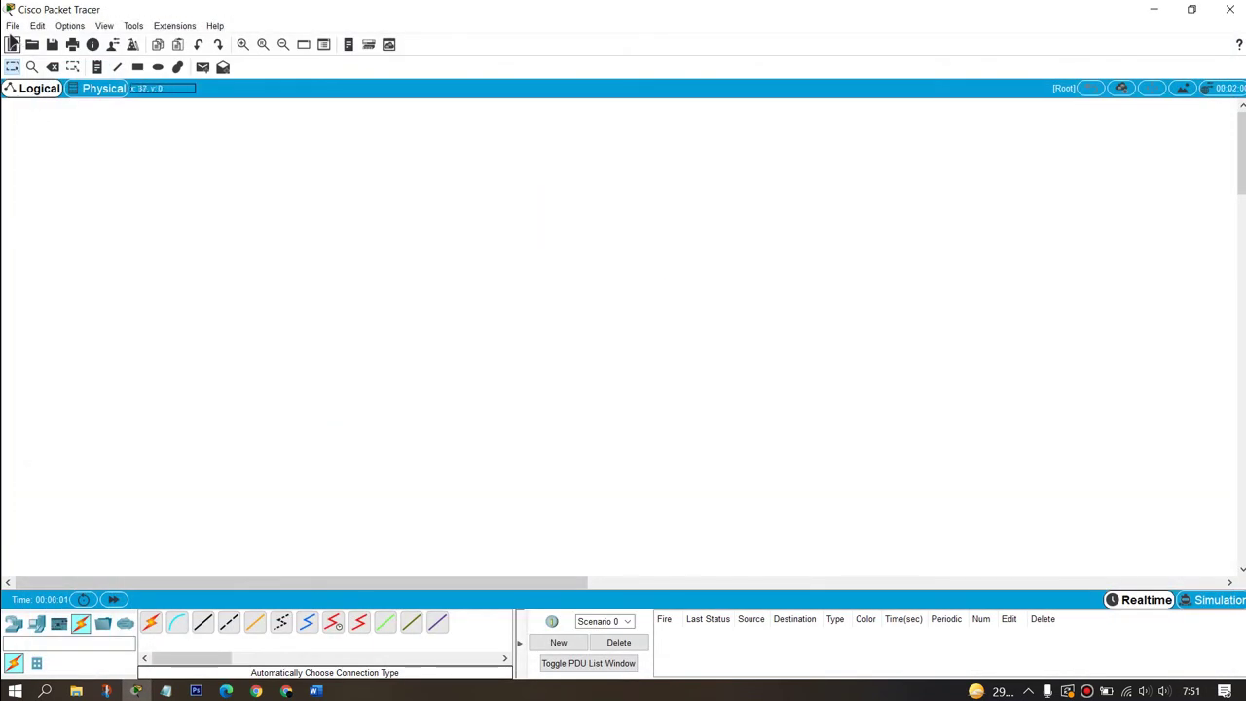
click(11, 27)
click(39, 58)
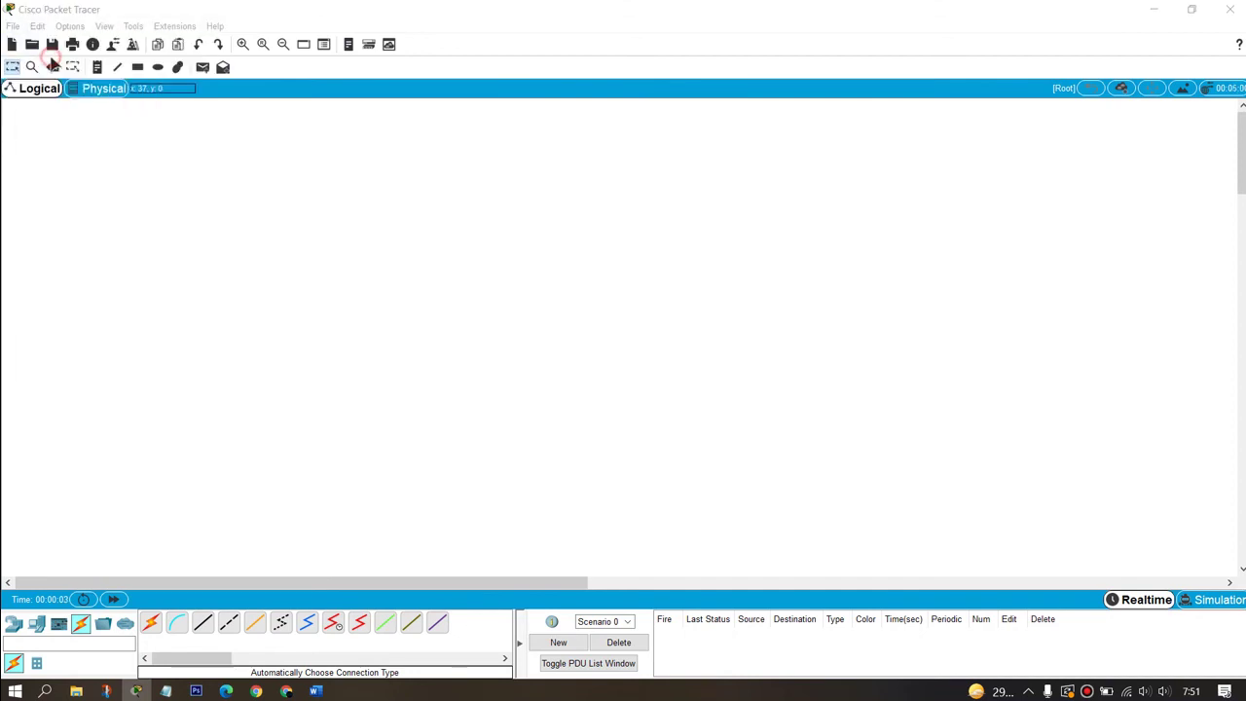
Step: Open 'Soal Konfigurasi DHCP ON Multilayer Switch.pka' from Documents > Mentahan pka yt and move the instructions aside
click(70, 195)
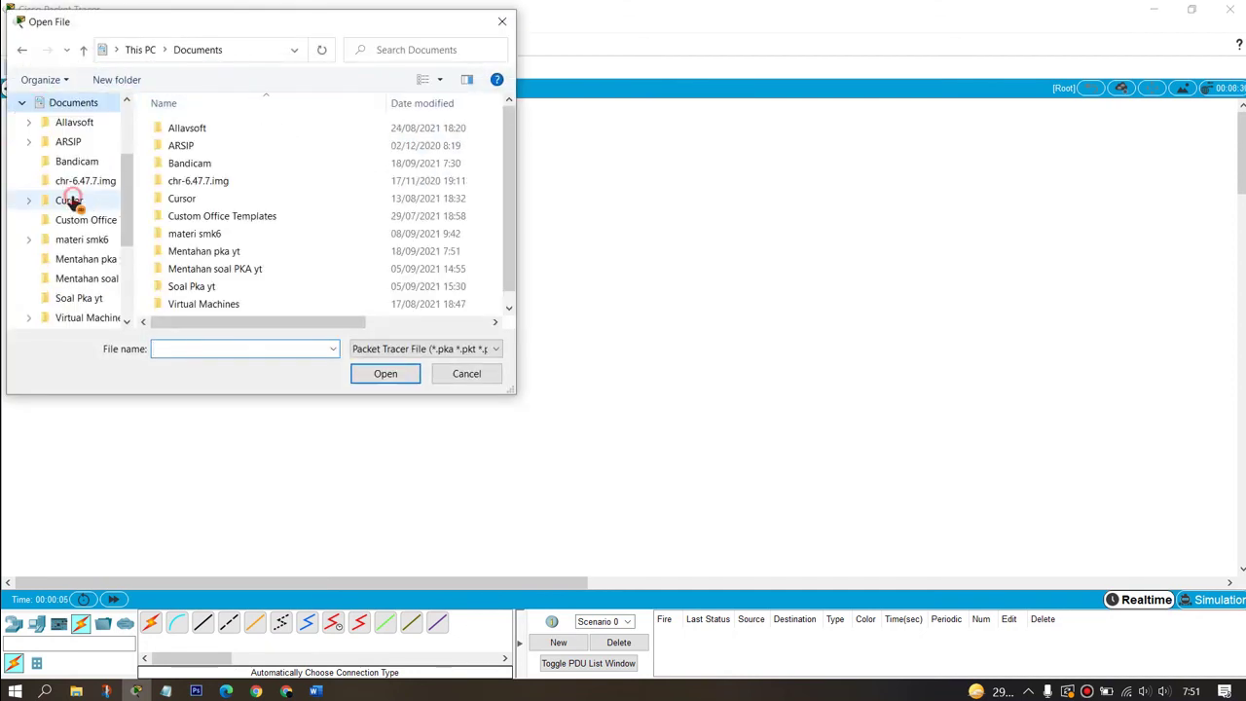
click(208, 251)
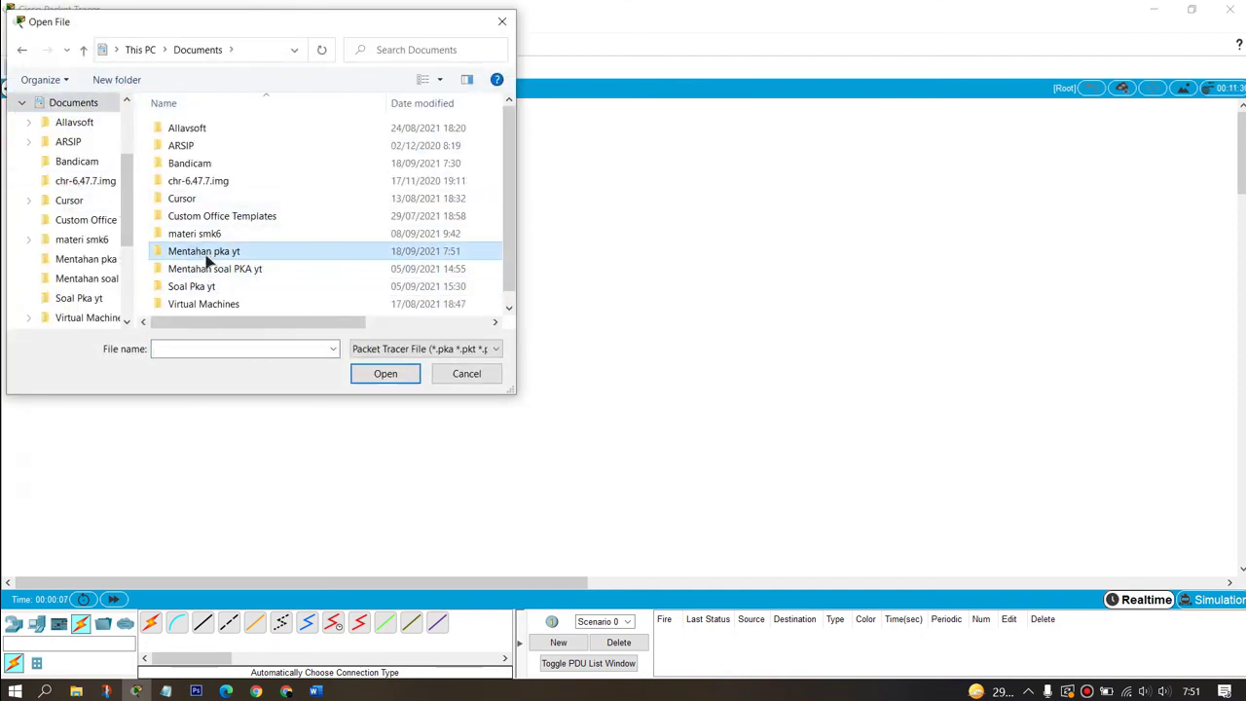
double_click(287, 251)
scroll(222, 195, down, 3)
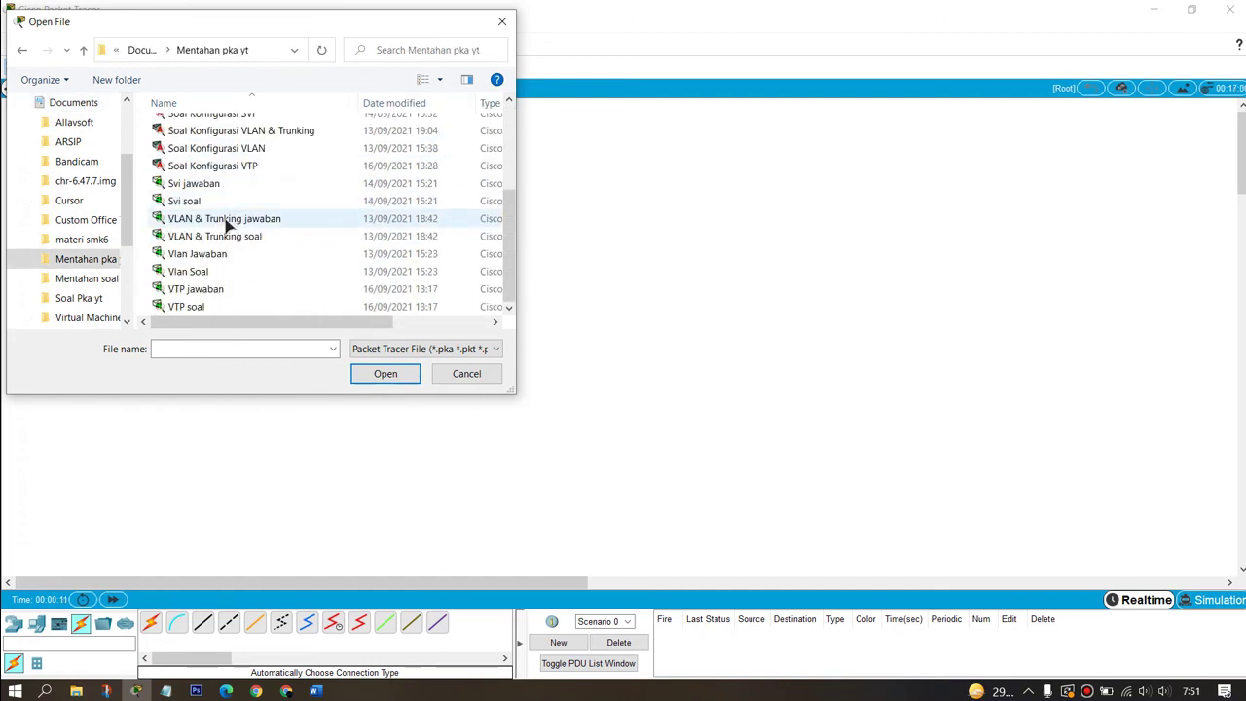
scroll(228, 224, up, 2)
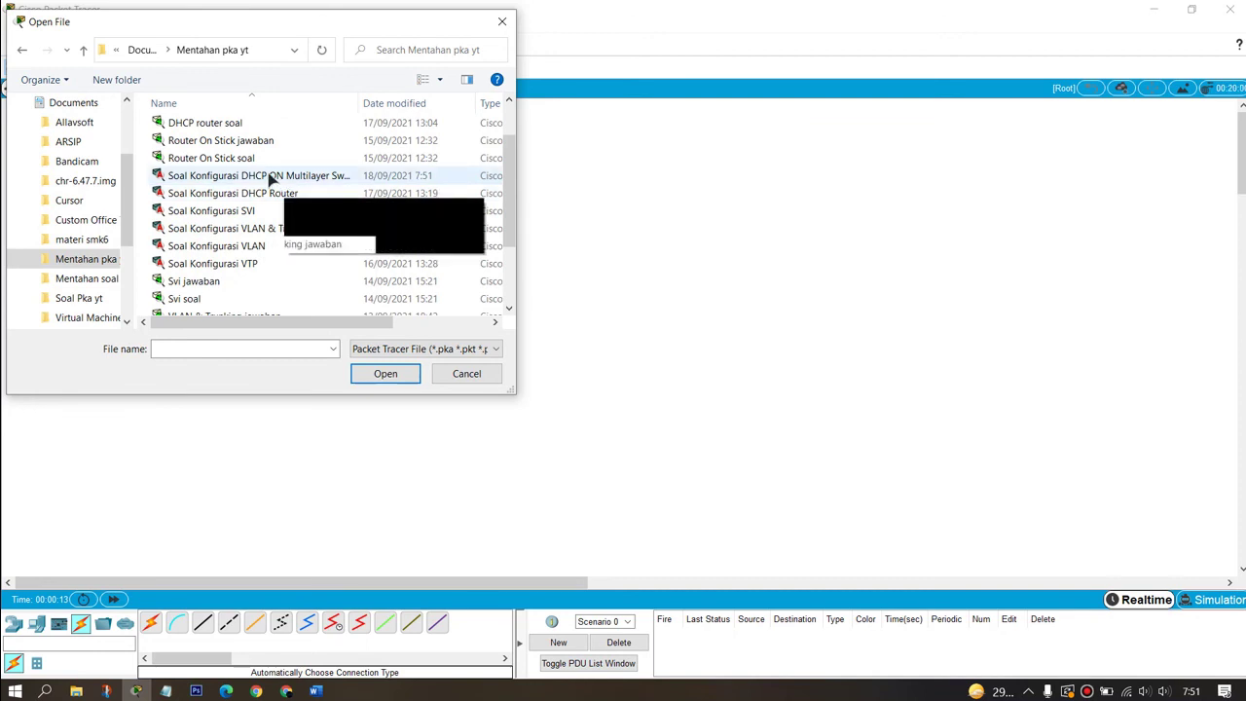
click(248, 177)
click(389, 379)
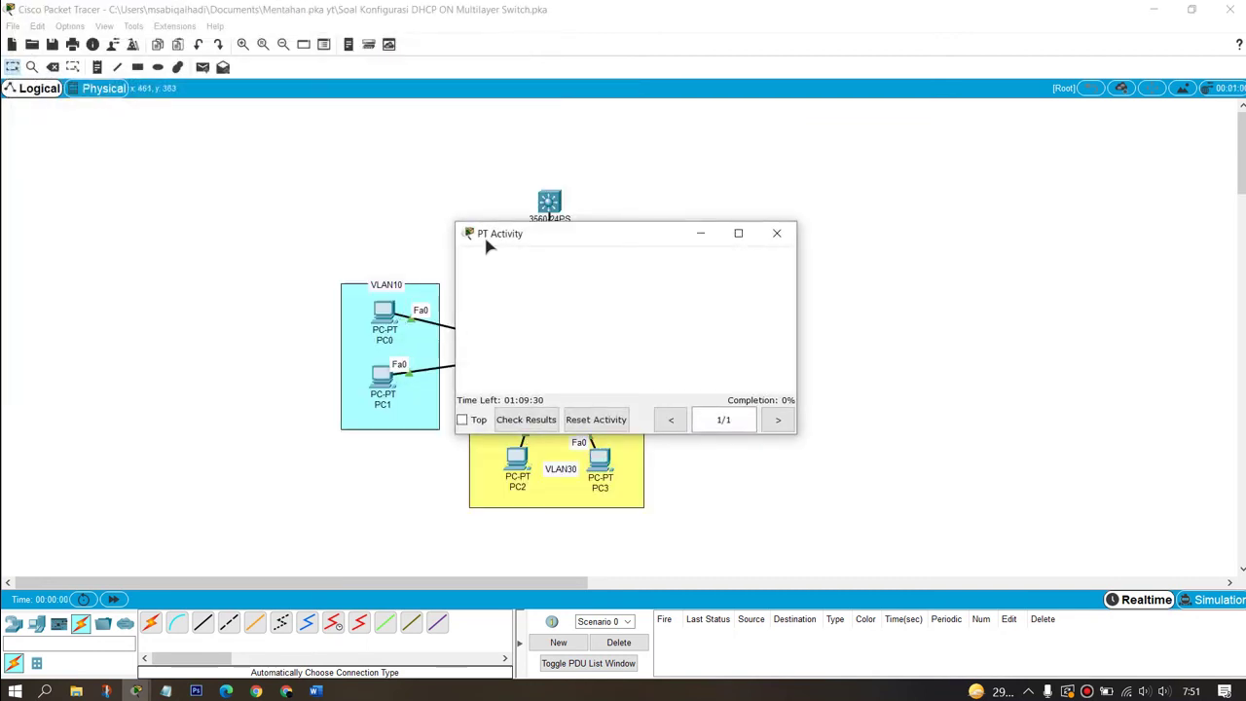
drag(613, 244, 940, 162)
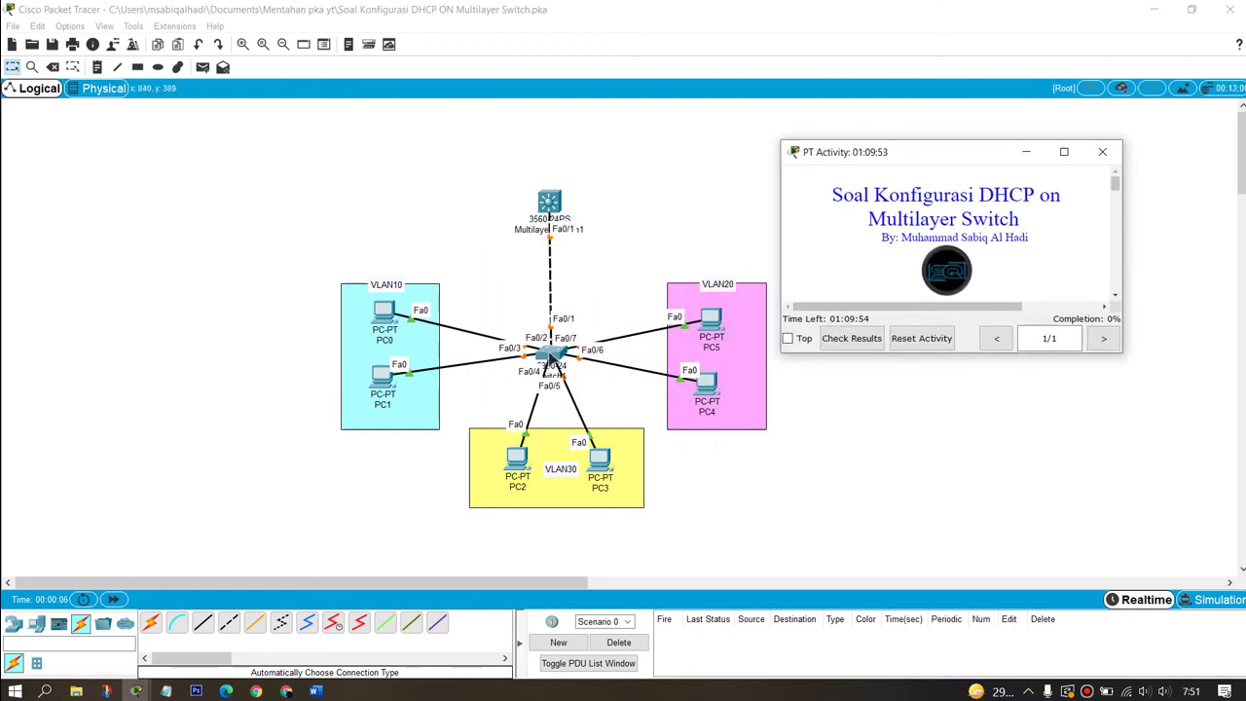
drag(551, 360, 525, 362)
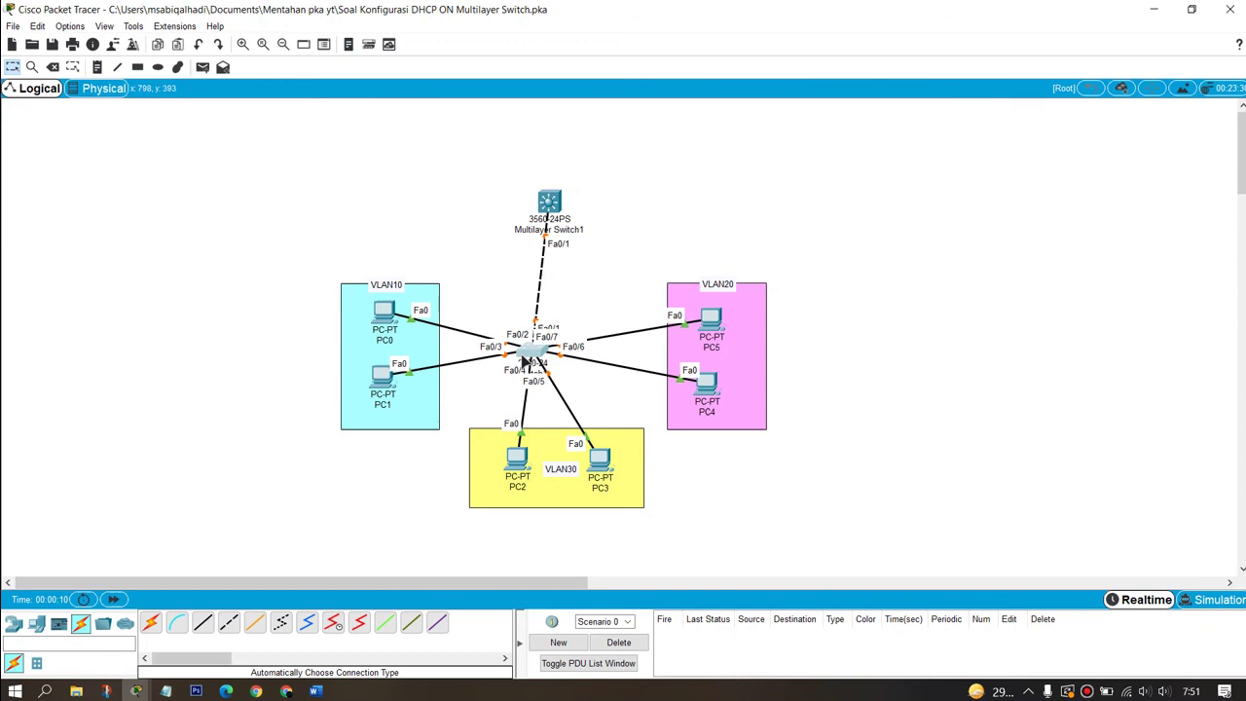